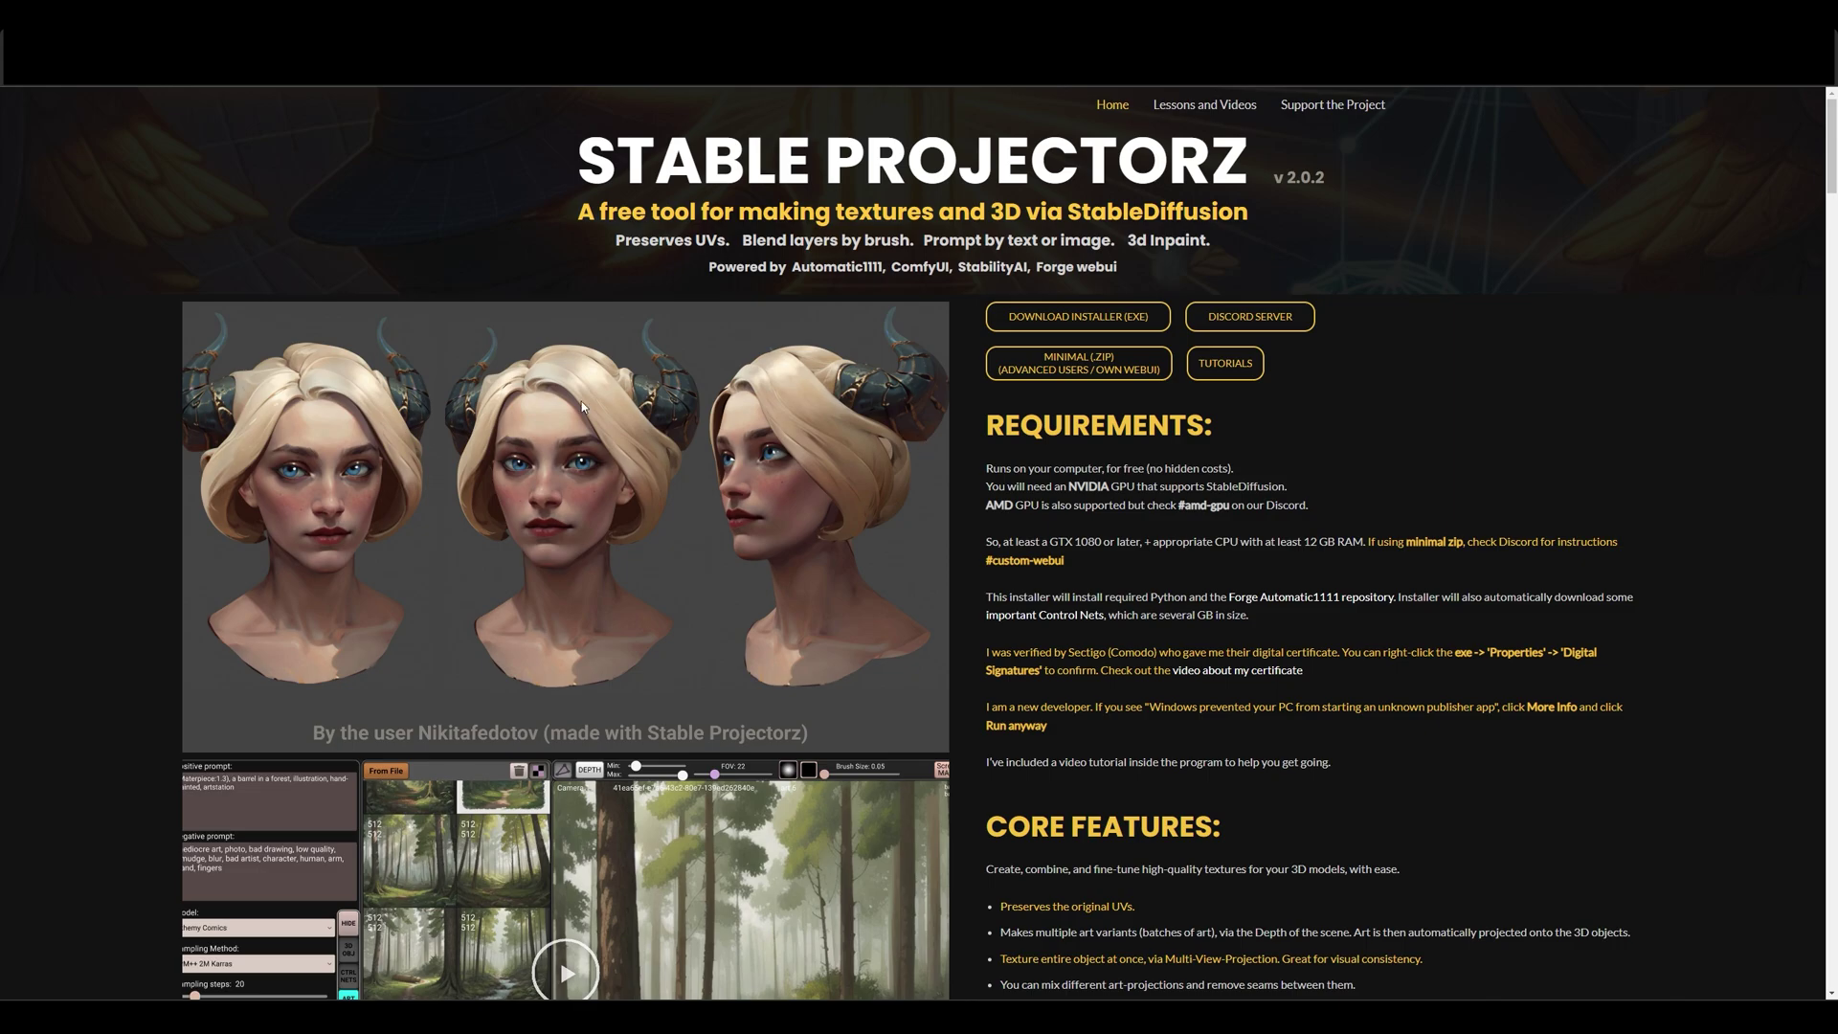
left_click_drag(587, 168, 1263, 175)
left_click(1206, 180)
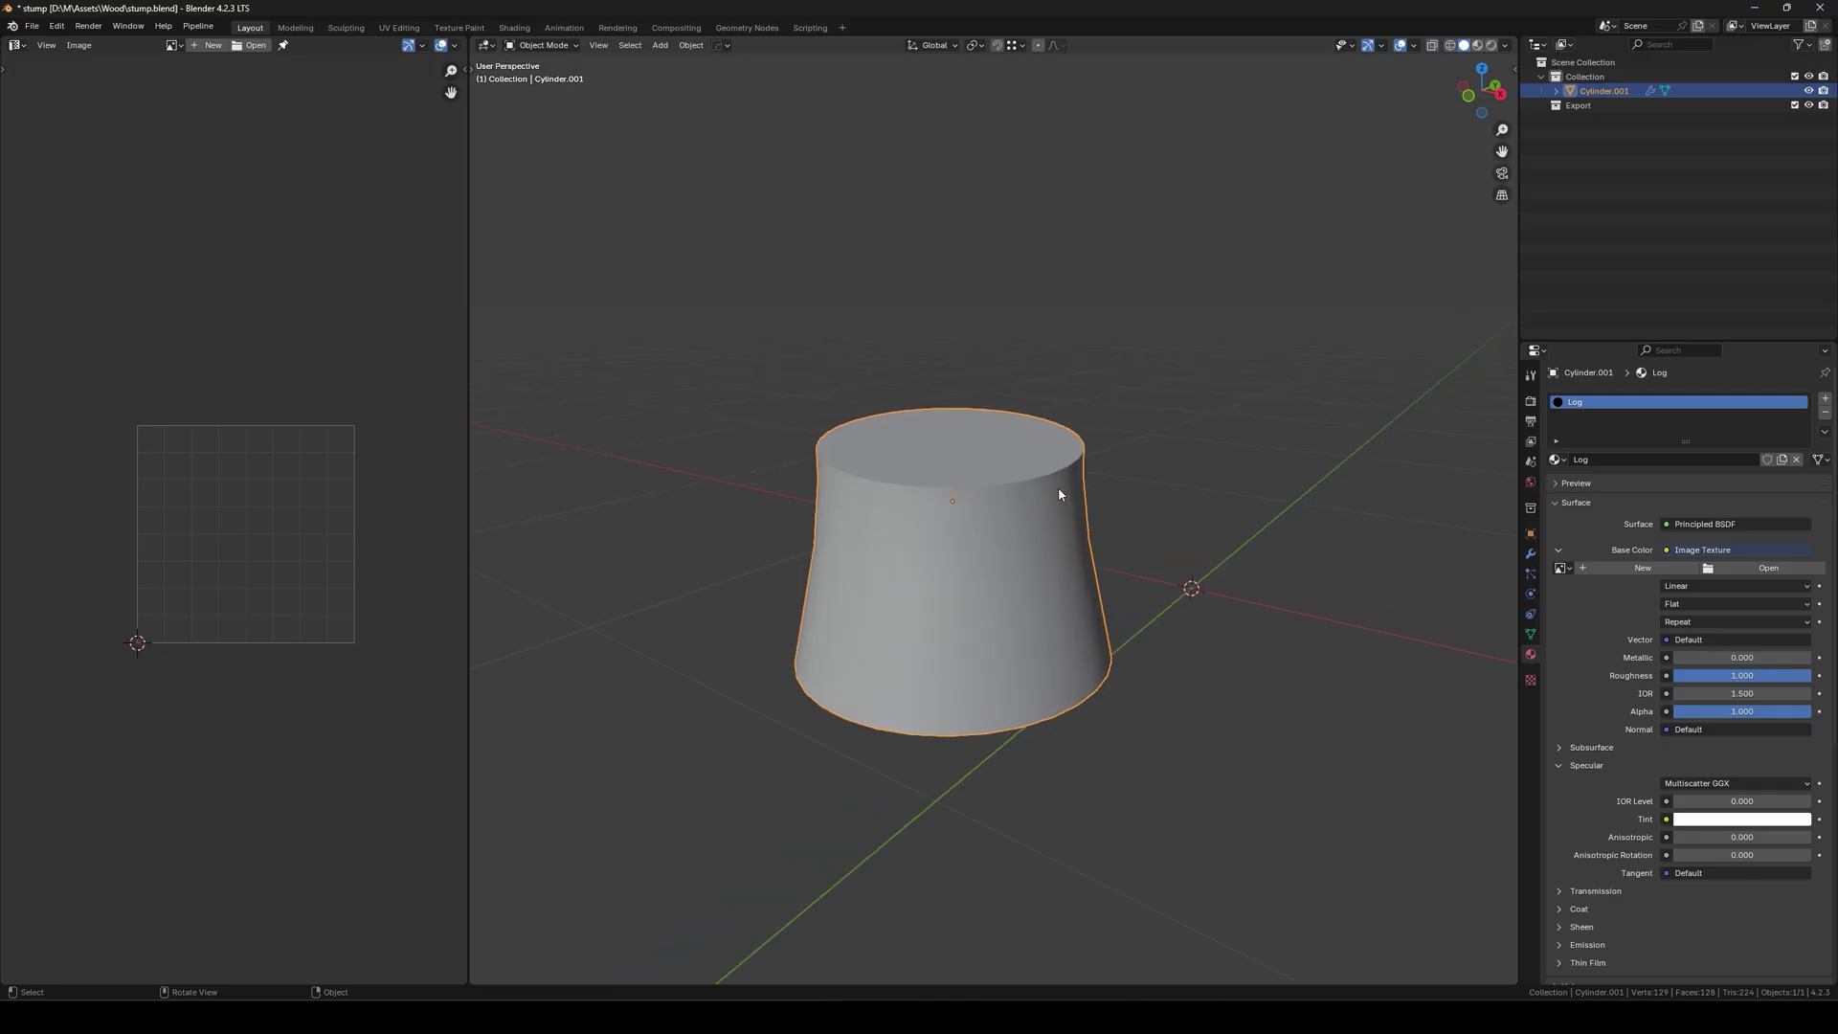
- Inspect the stump's mesh topology and UV layout in Edit Mode
middle_click_drag(1059, 486, 1022, 467)
key("Tab")
scroll(1034, 467, "up", 3)
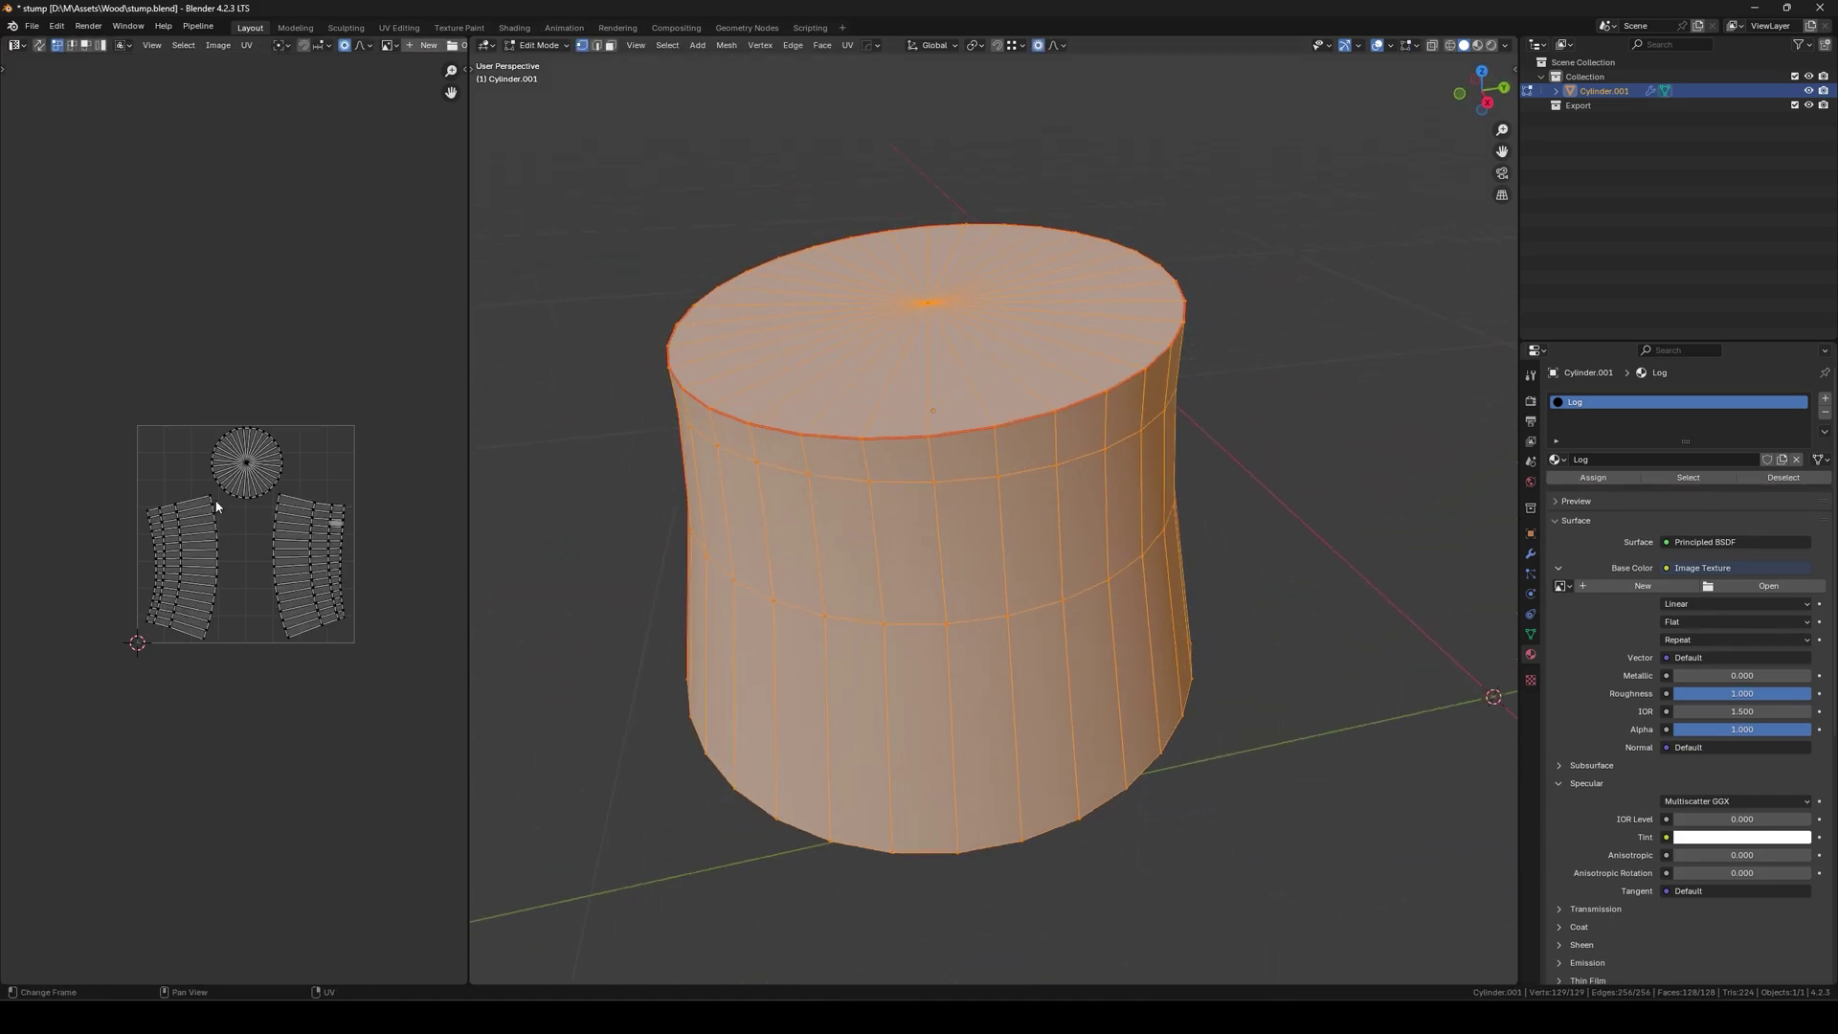
- Export the stump model as an OBJ file
left_click(31, 26)
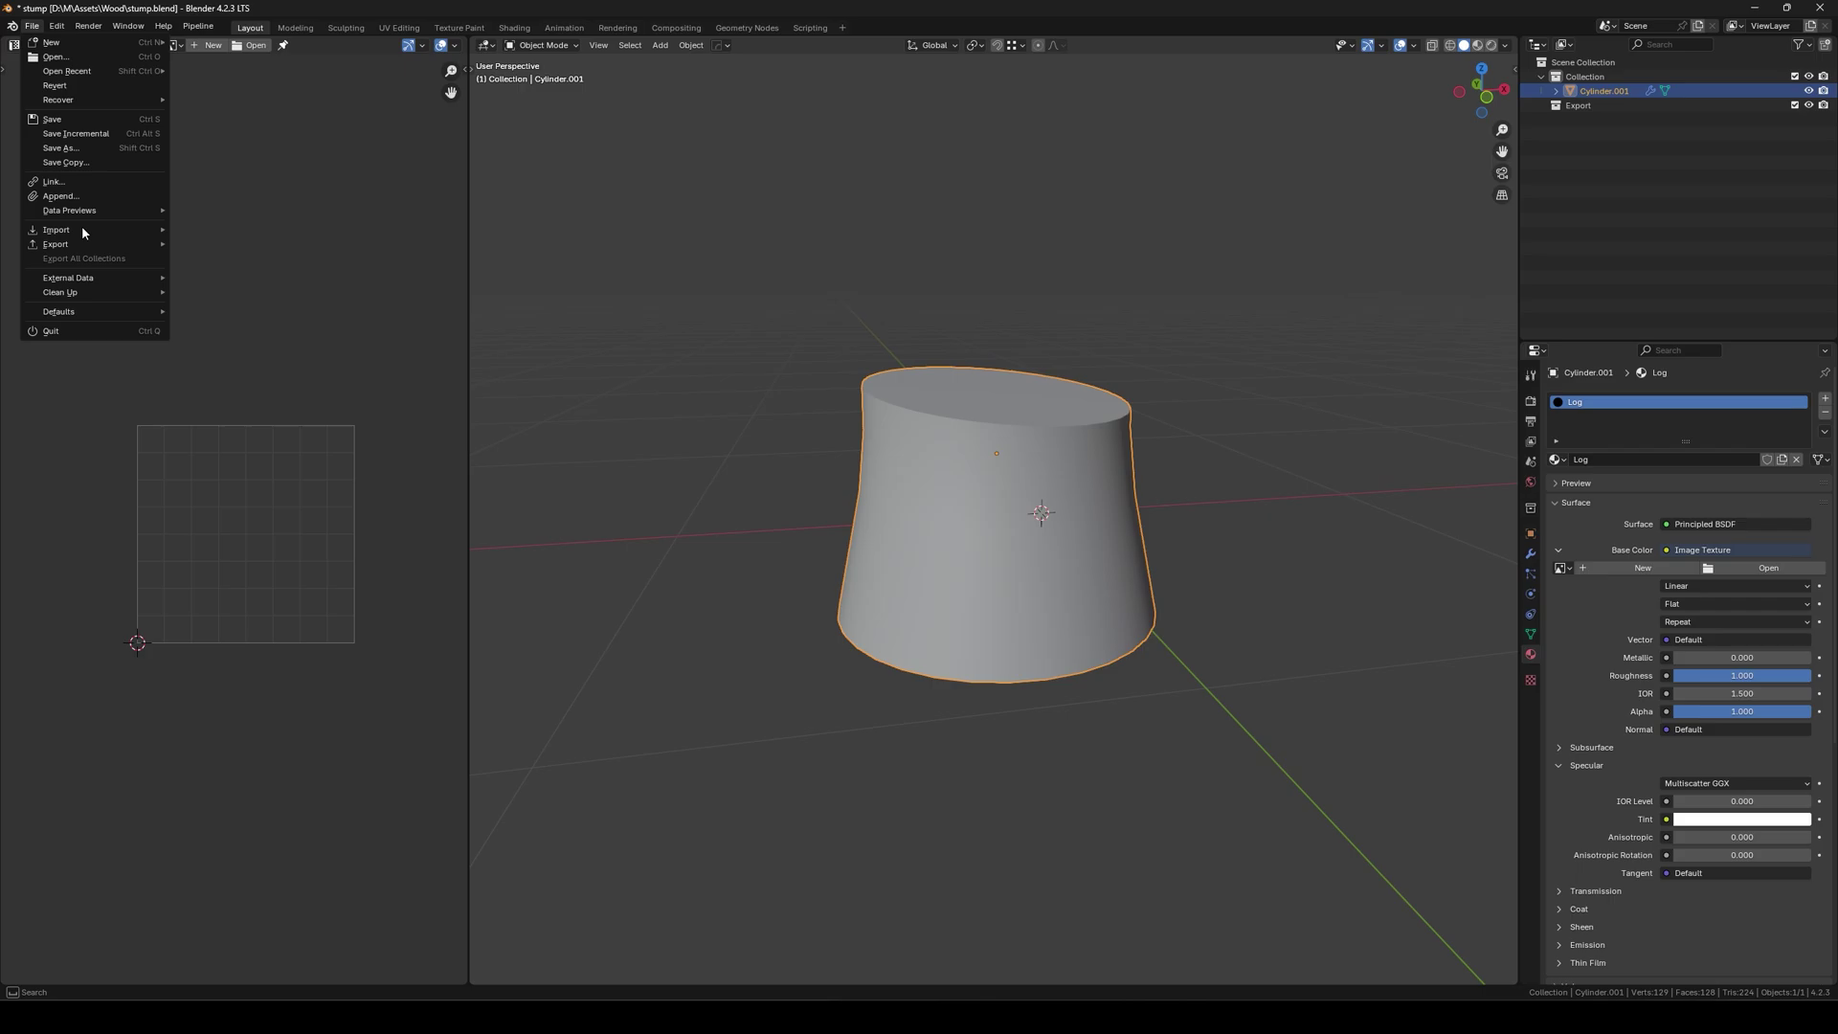
mouse_move(120, 248)
left_click(224, 315)
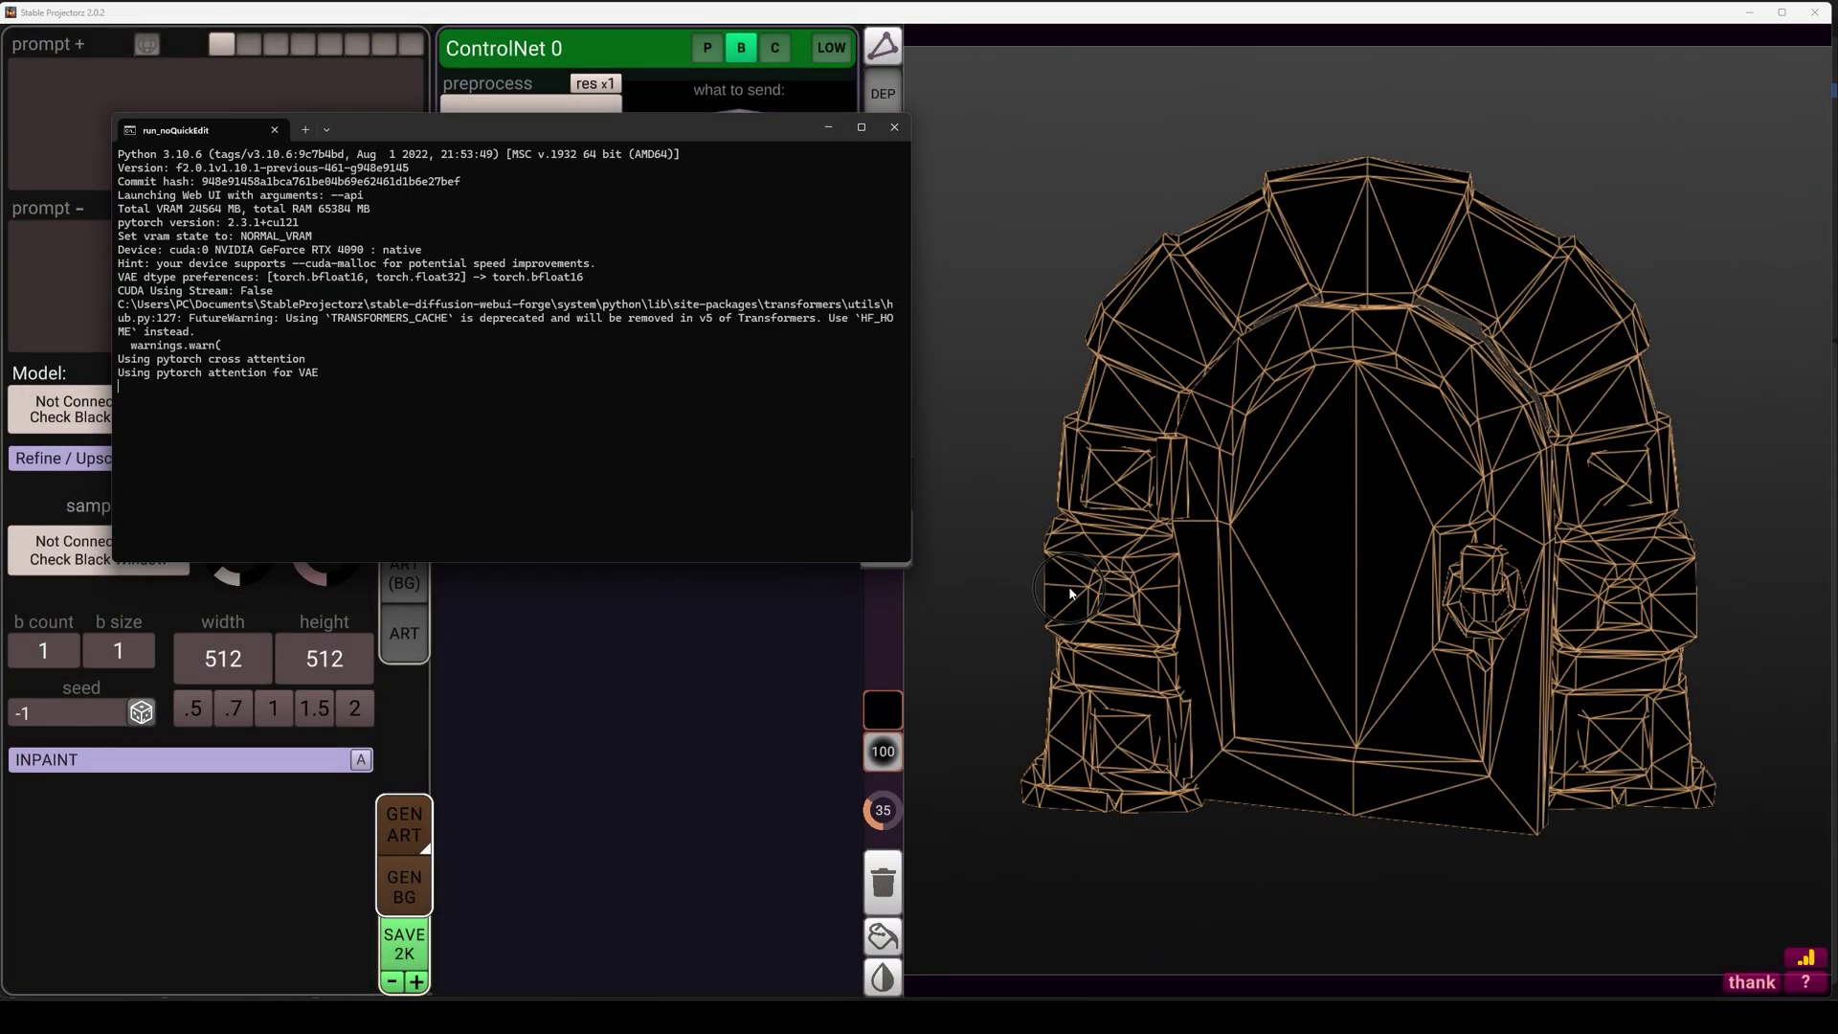
- Switch to Stable Projectorz and open the Civitai download page for more SD 1.5, SDXL and LoRA models
left_click(762, 602)
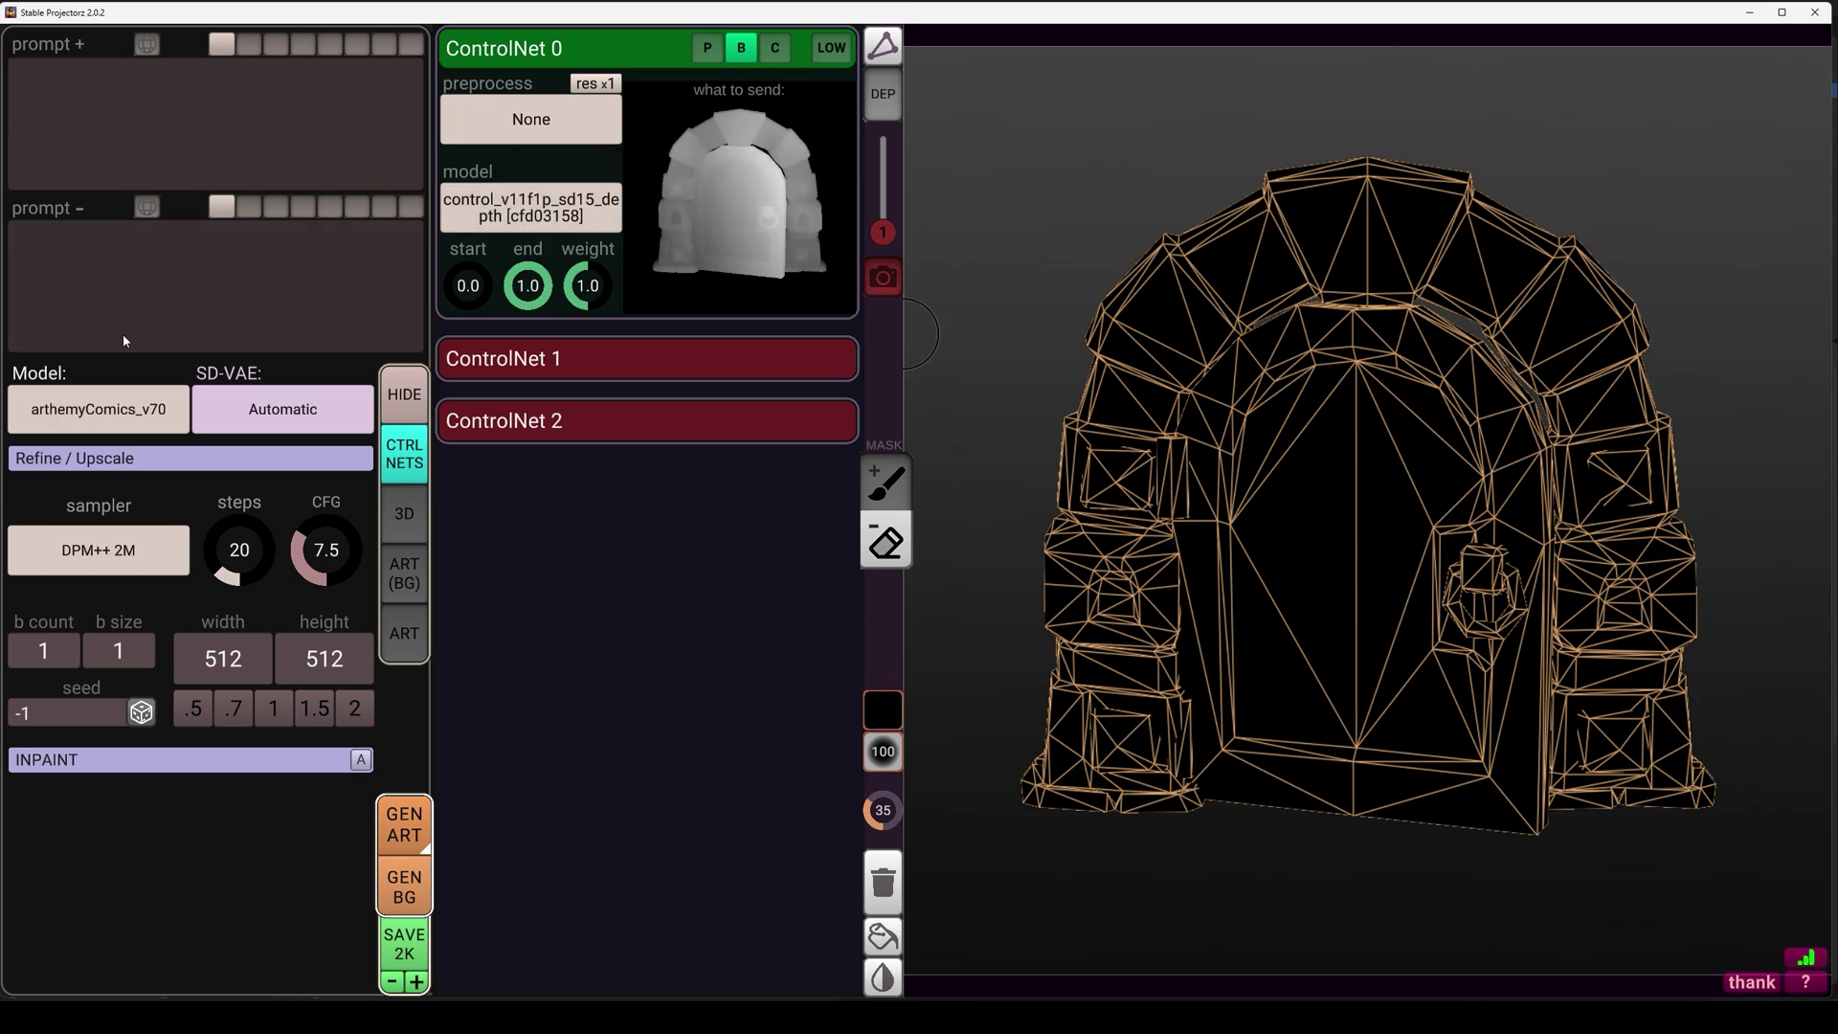
left_click(106, 416)
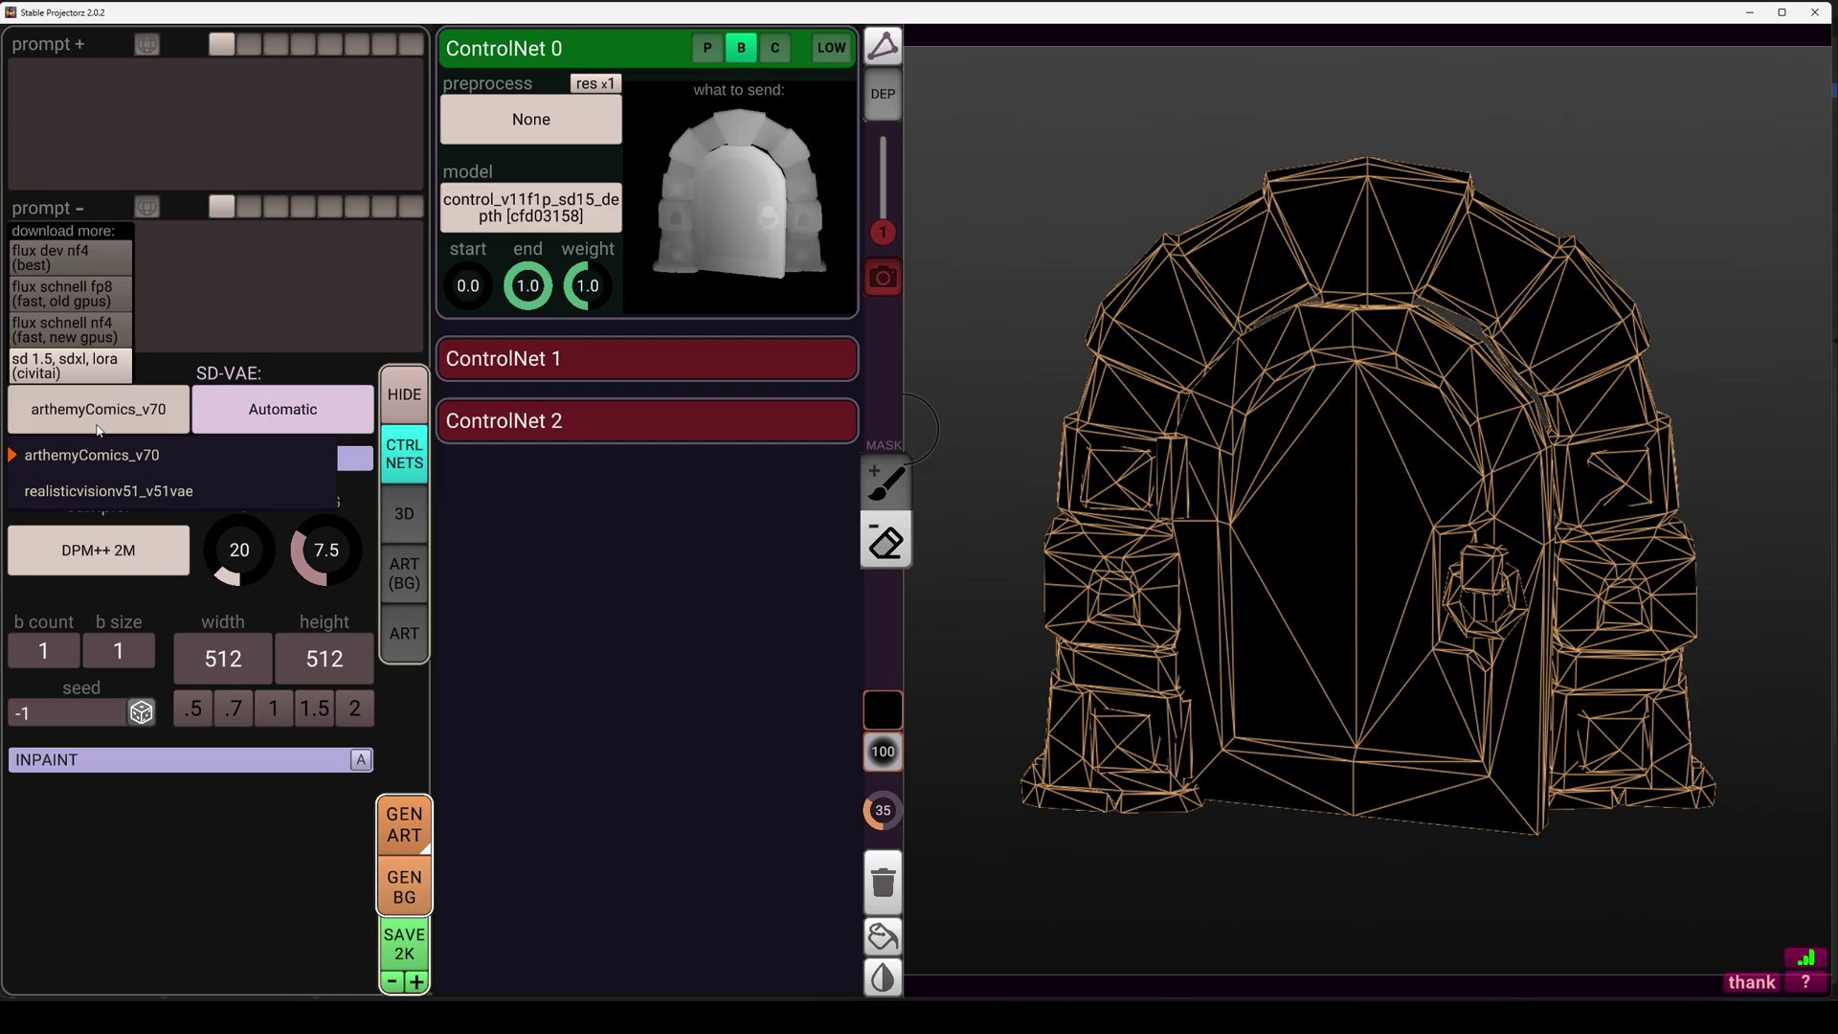
left_click(75, 381)
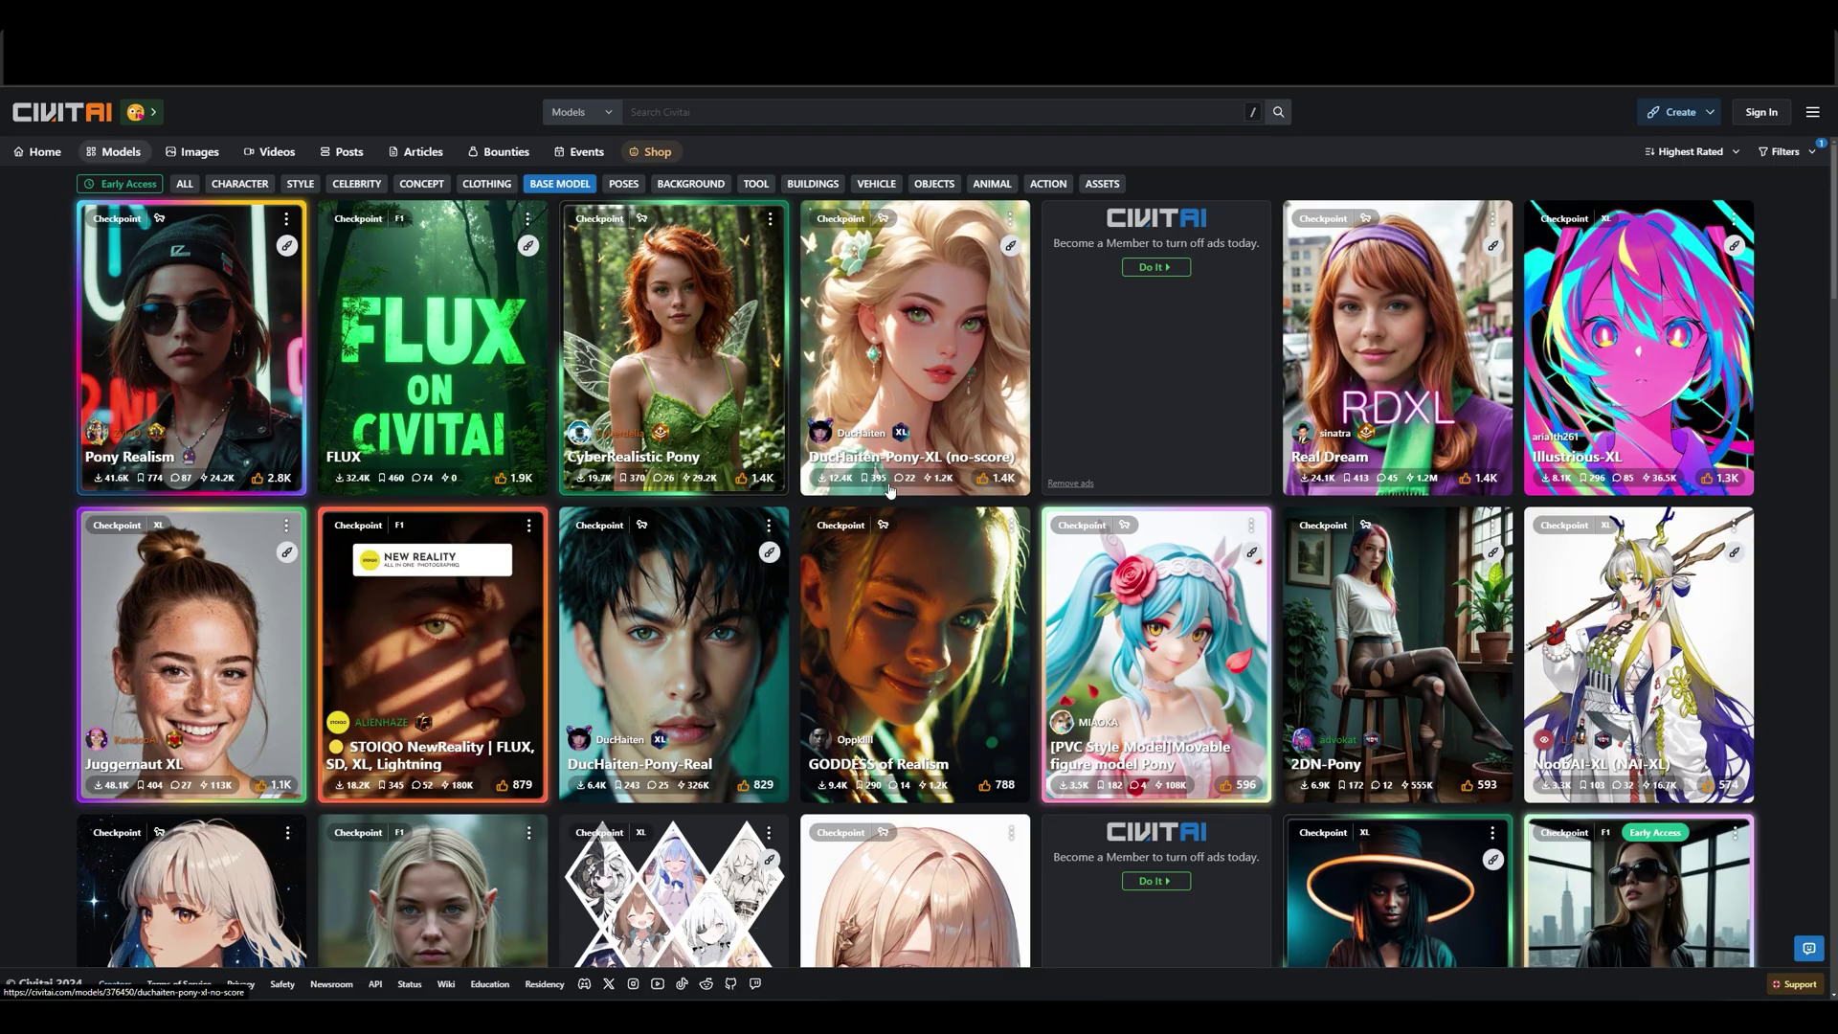
- Search Civitai for "Arthemy Comics" and download version v7.0 of the SD 1.5 Arthemy Comics checkpoint
scroll(615, 418, "down", 10)
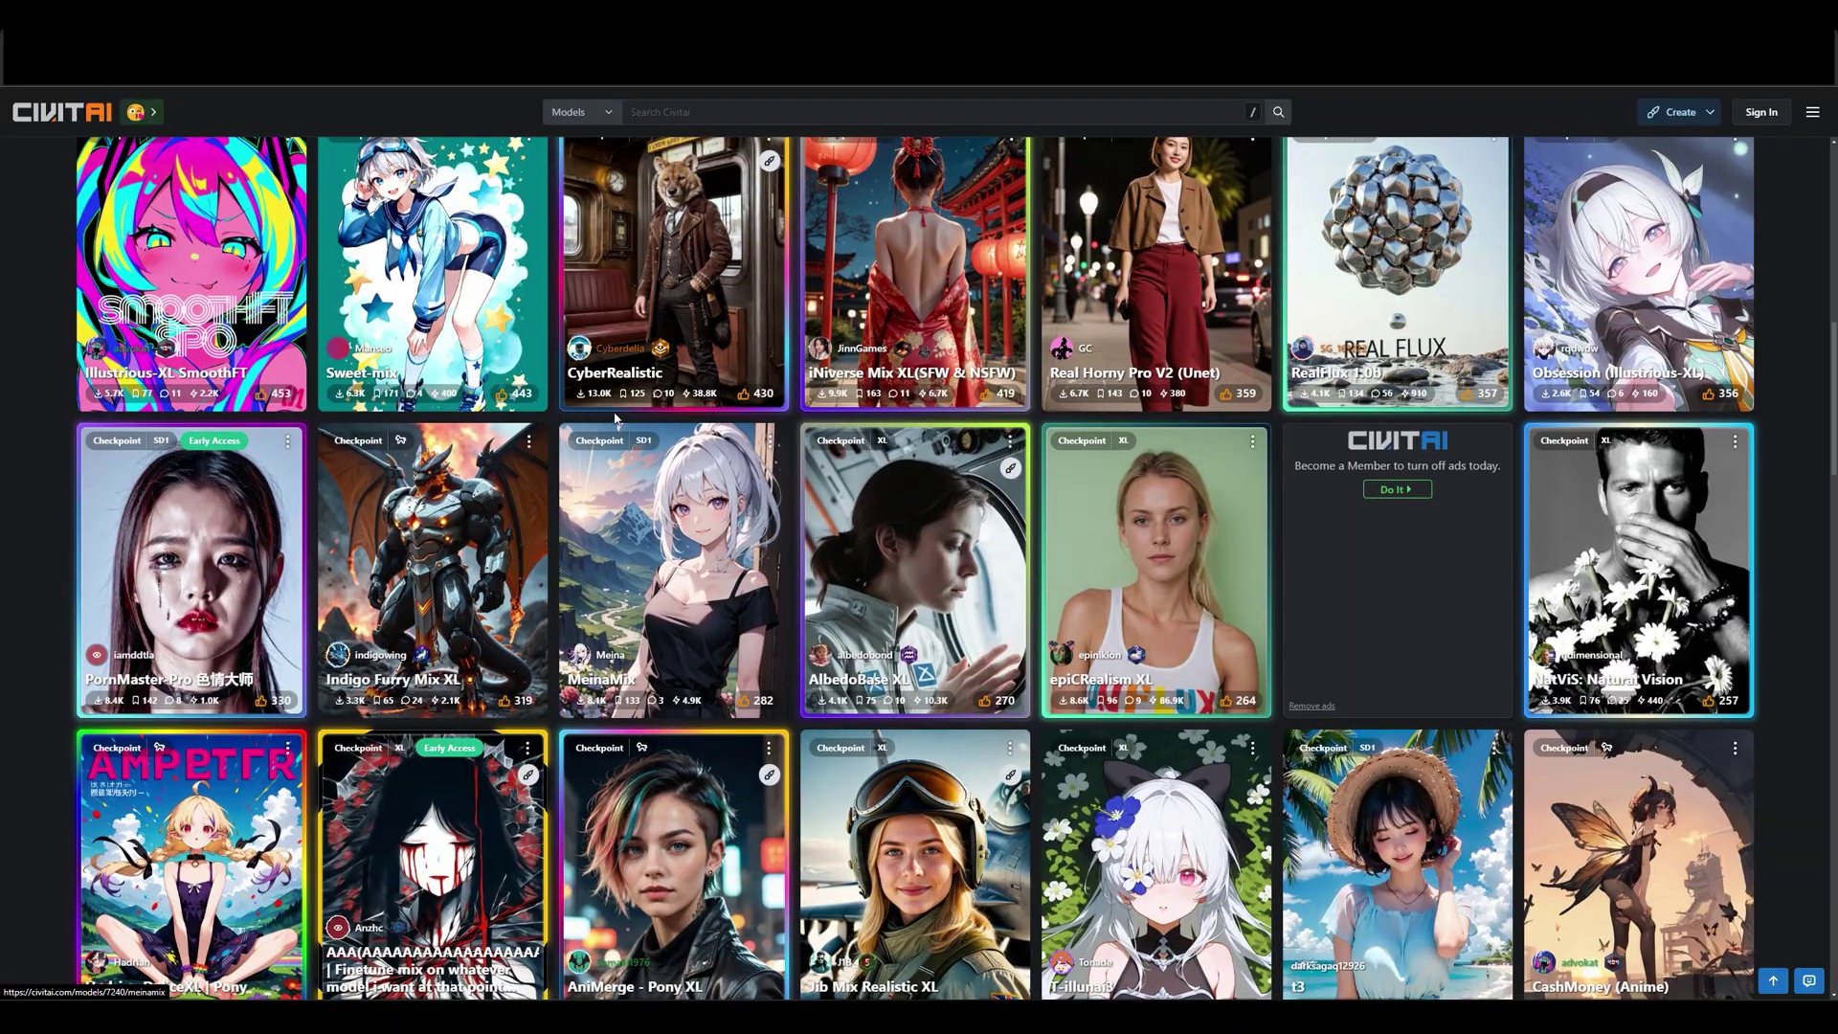
scroll(902, 587, "down", 8)
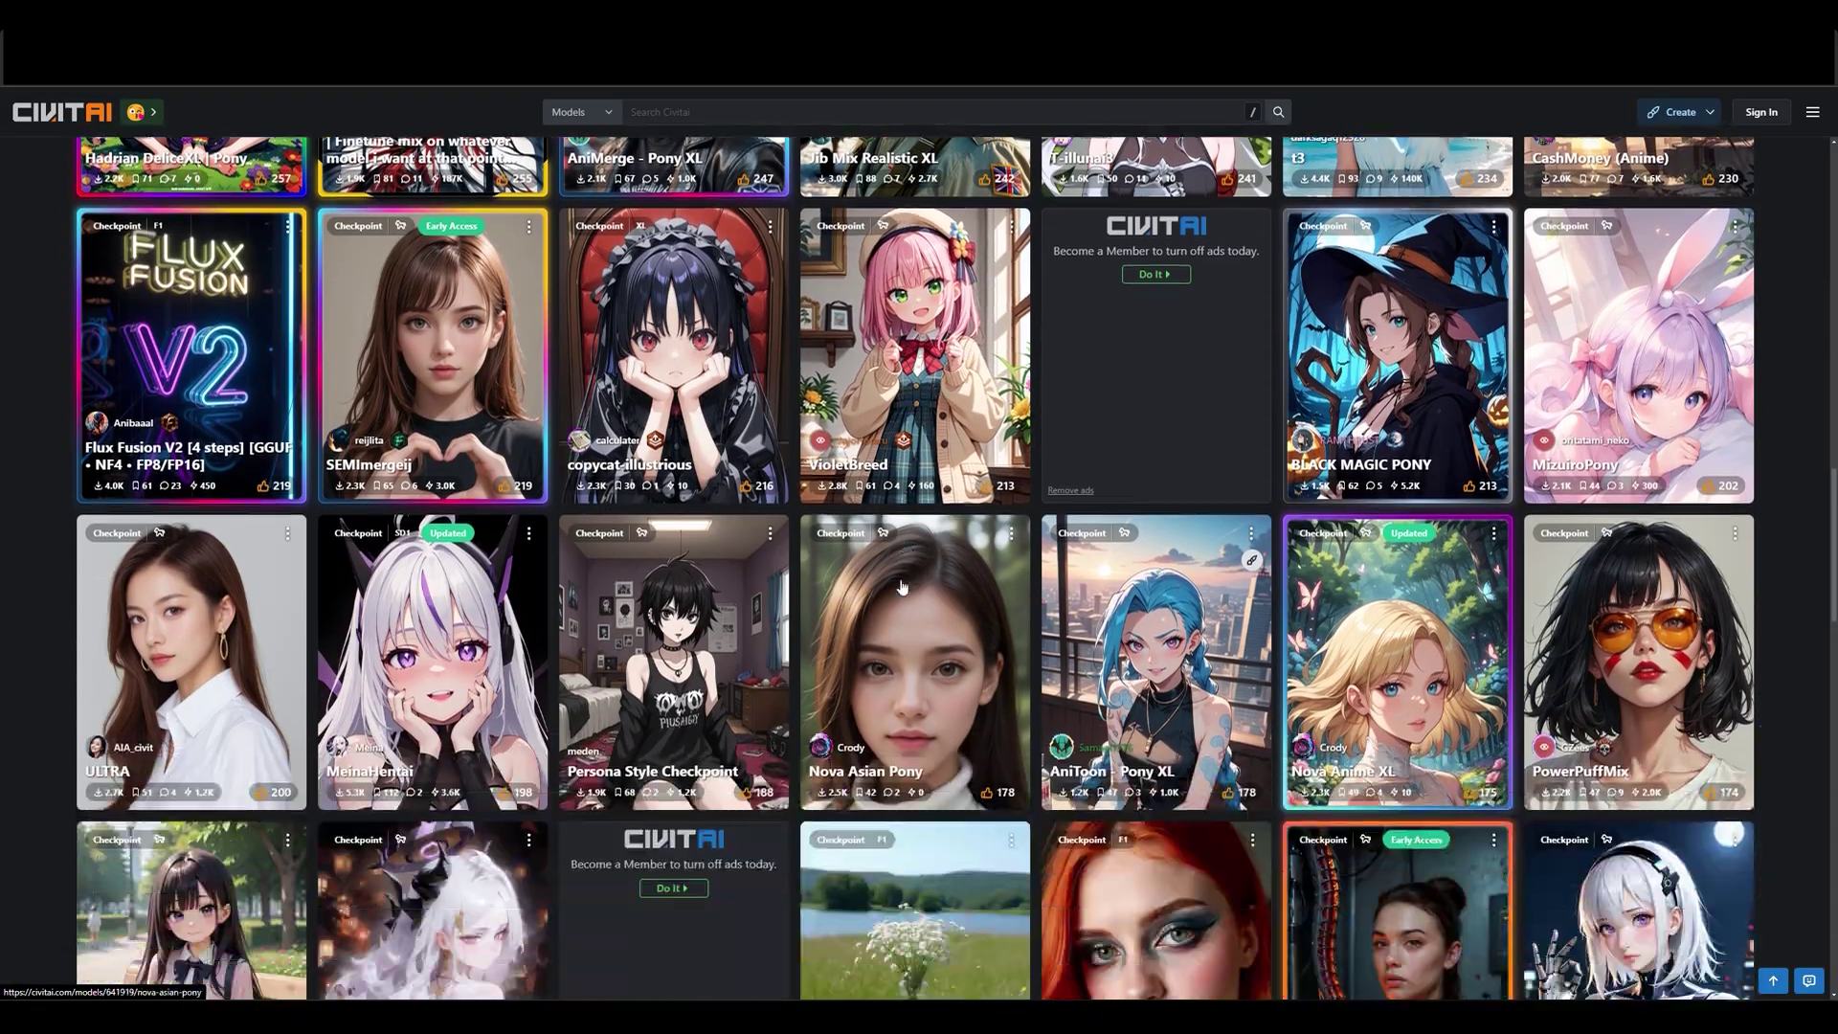
scroll(498, 508, "down", 4)
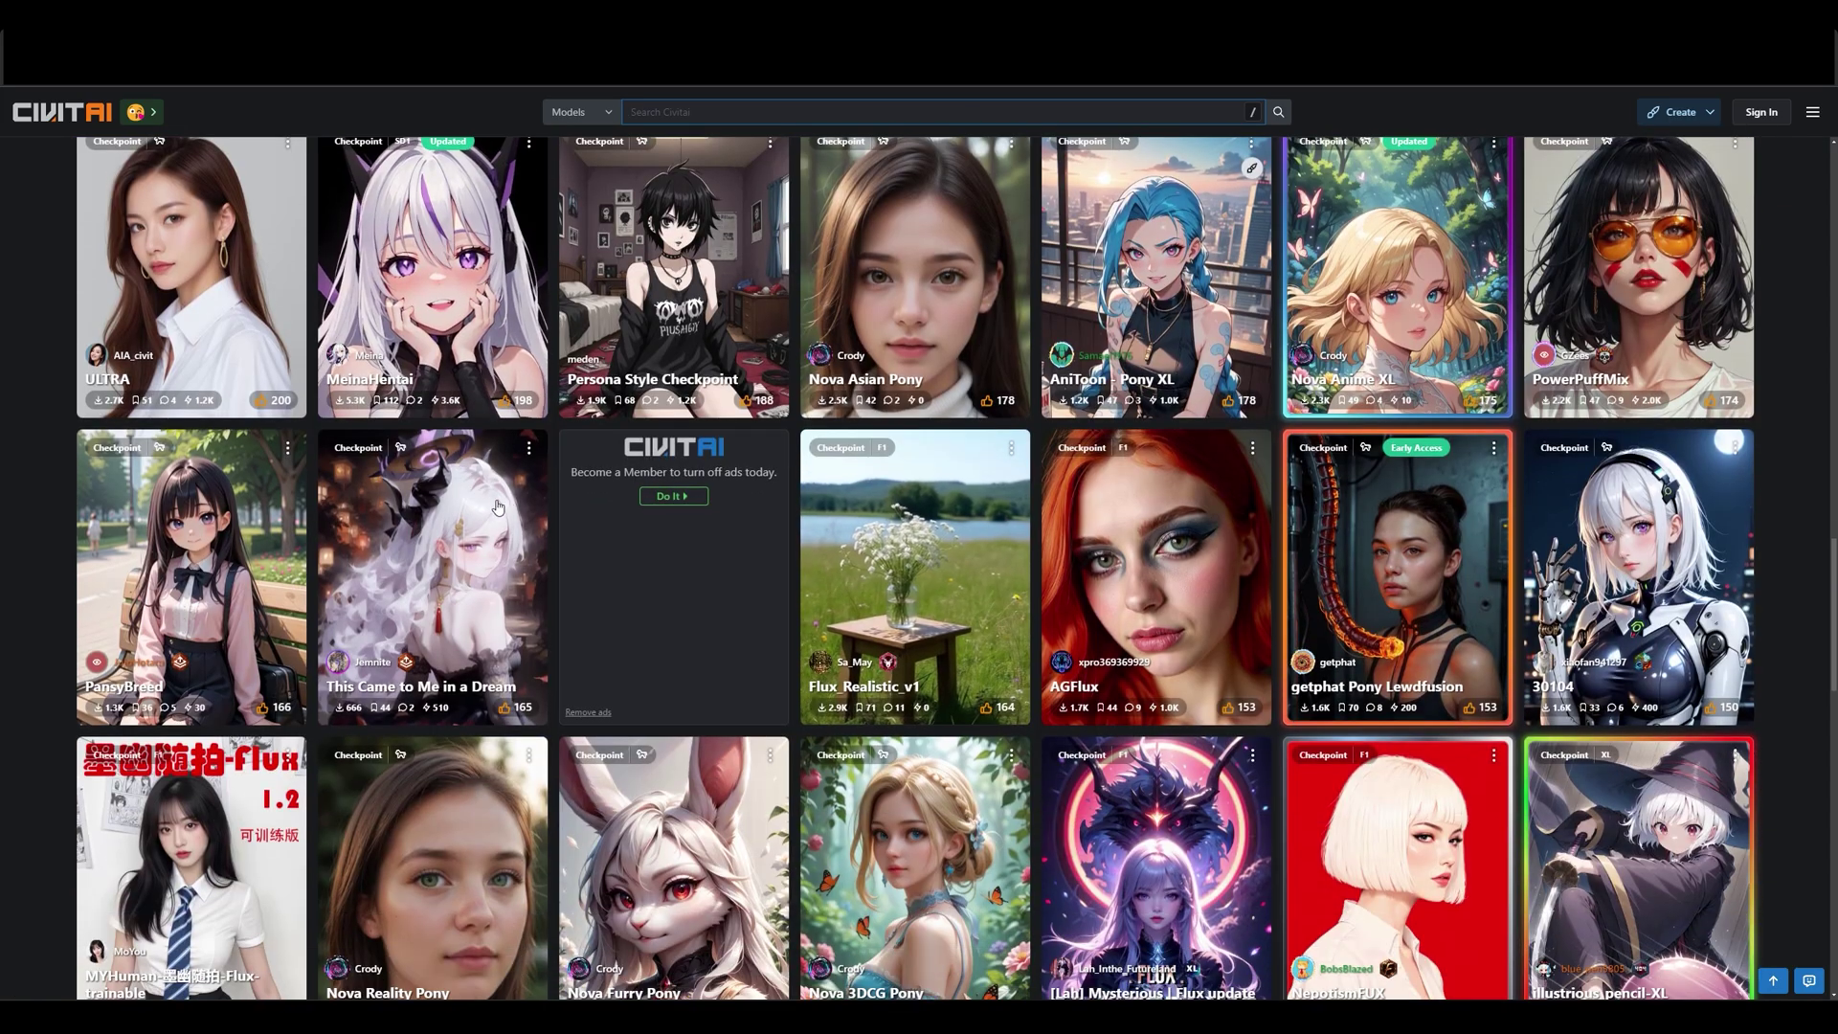
scroll(498, 508, "down", 2)
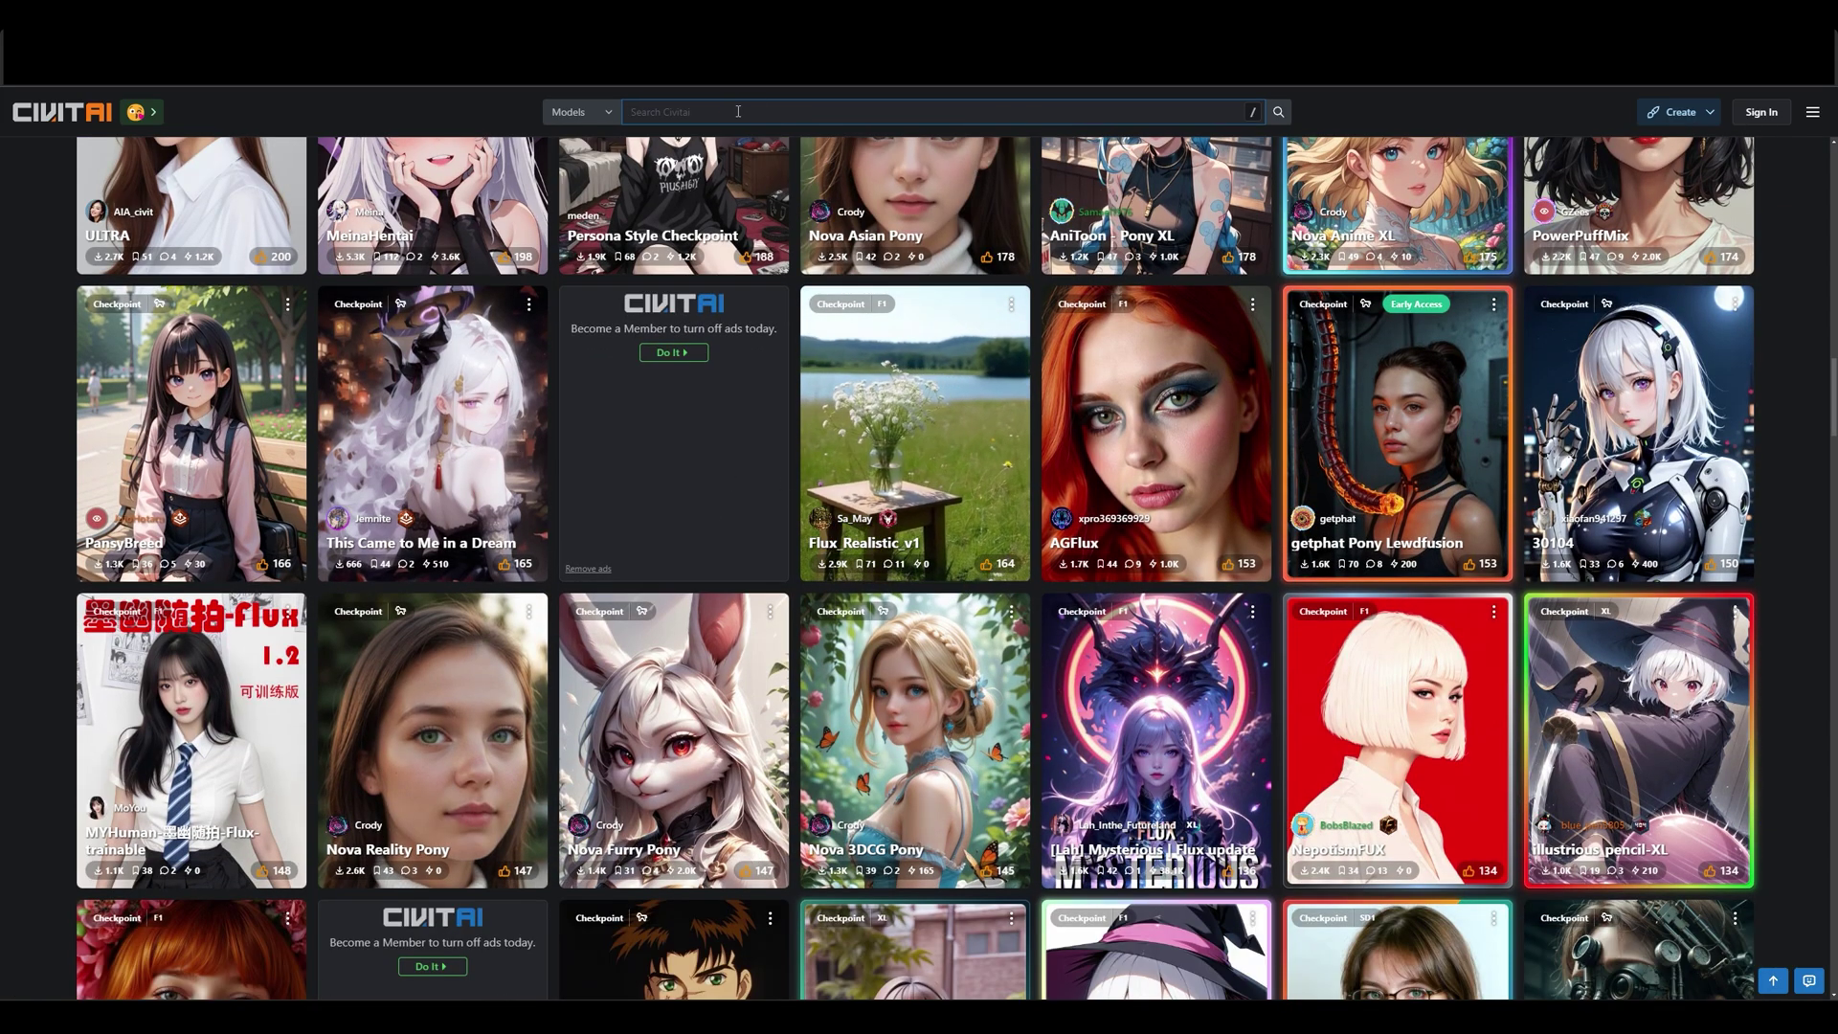
type("Arthemy Comics")
key("Return")
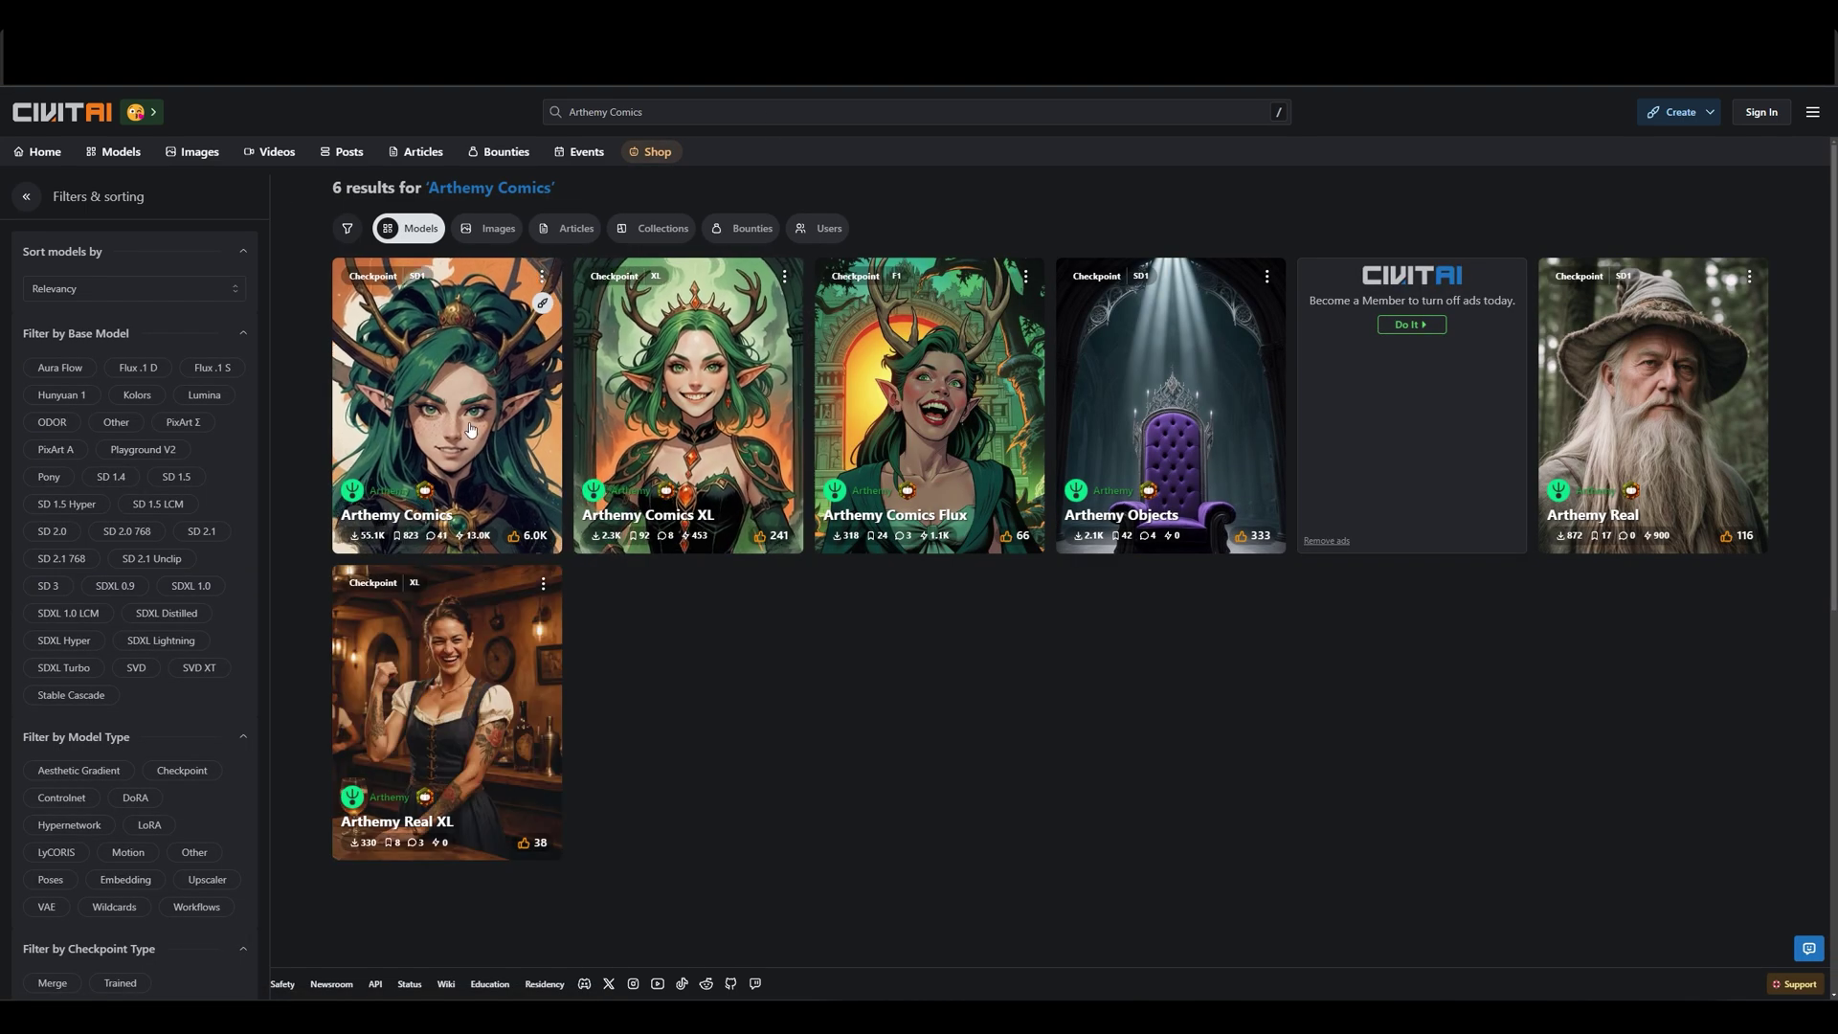
left_click(449, 375)
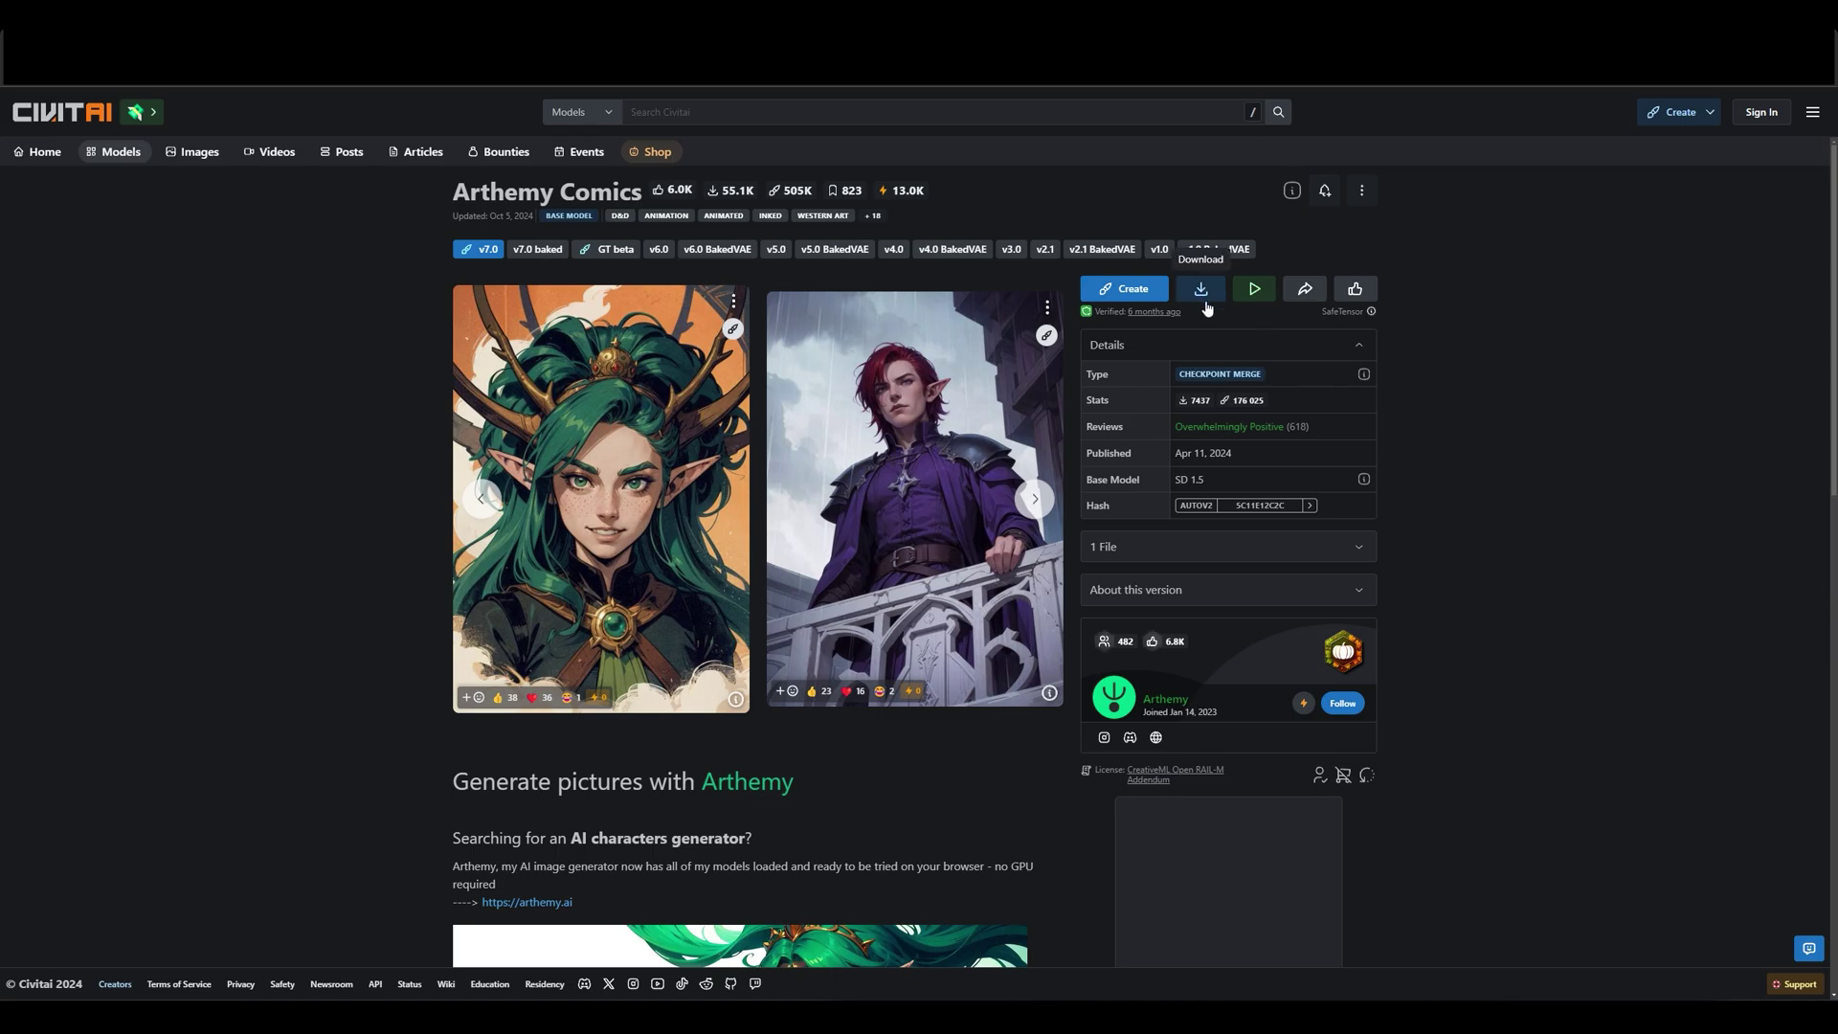
left_click(1201, 290)
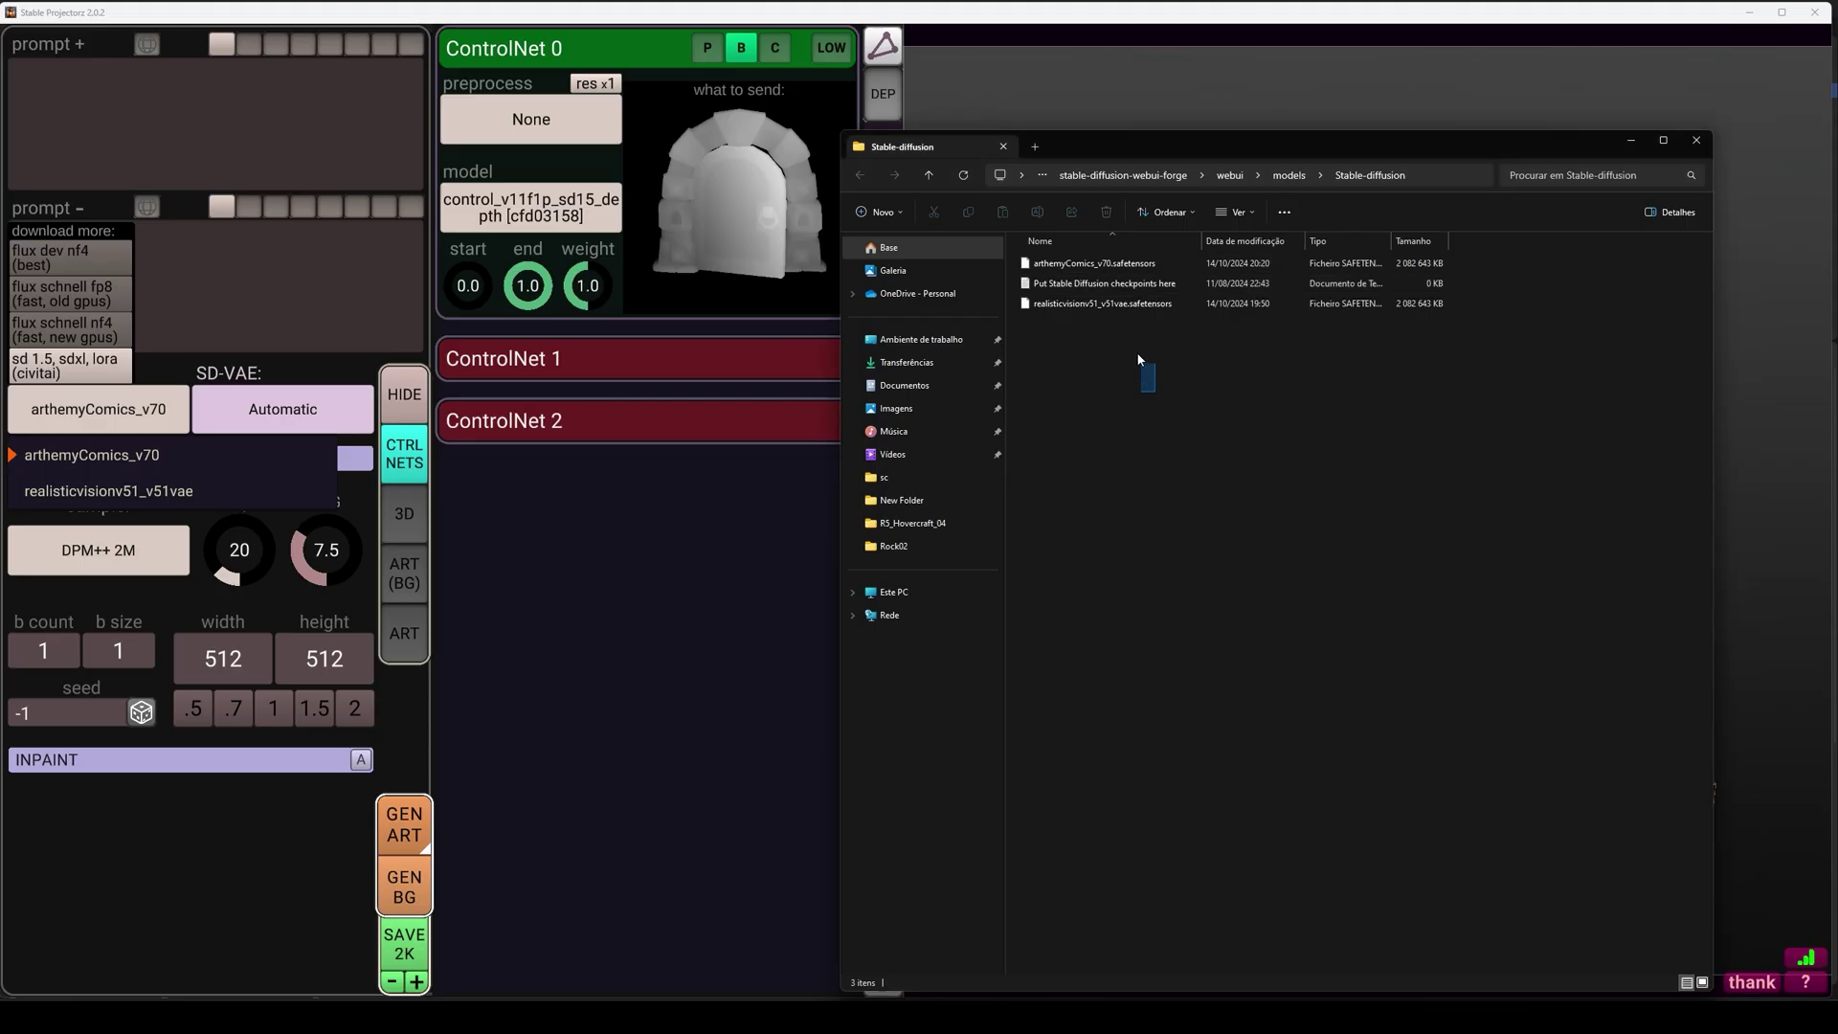
- Check the checkpoint files in the Stable-diffusion models folder and choose arthemyComics_v70 as the generation model
left_click_drag(1139, 360, 1079, 269)
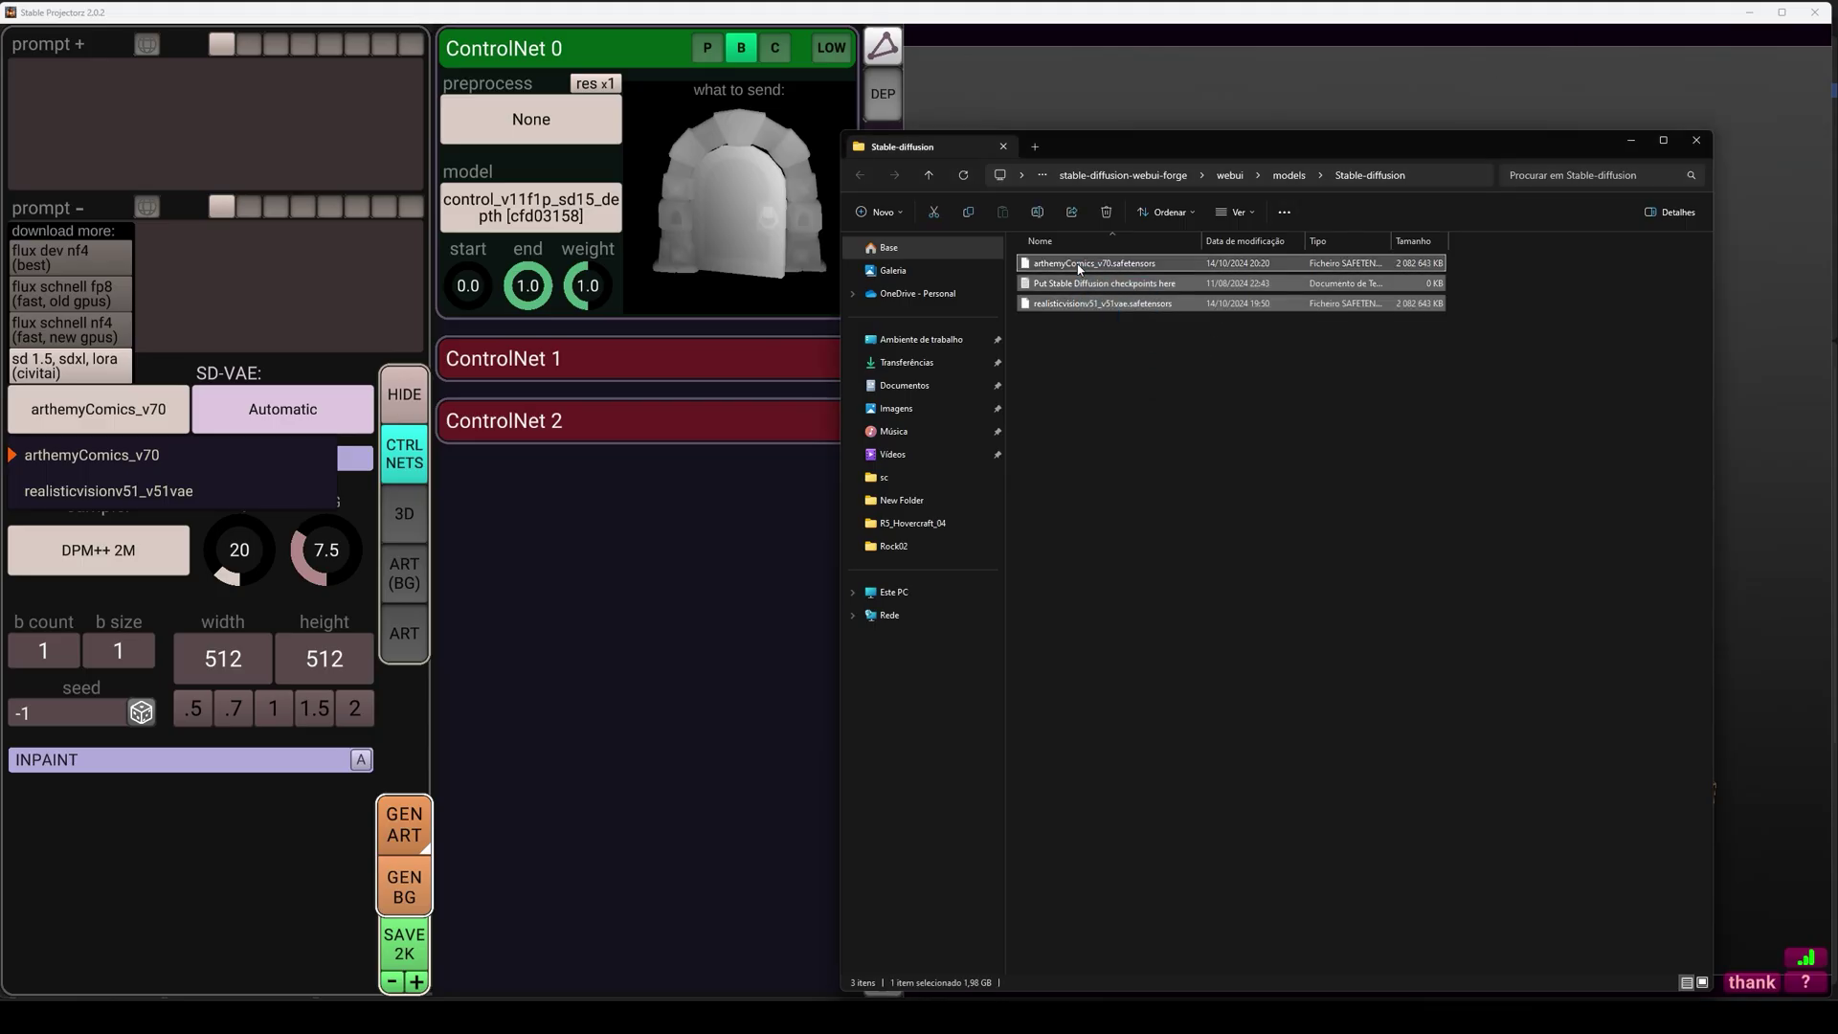
left_click(1099, 378)
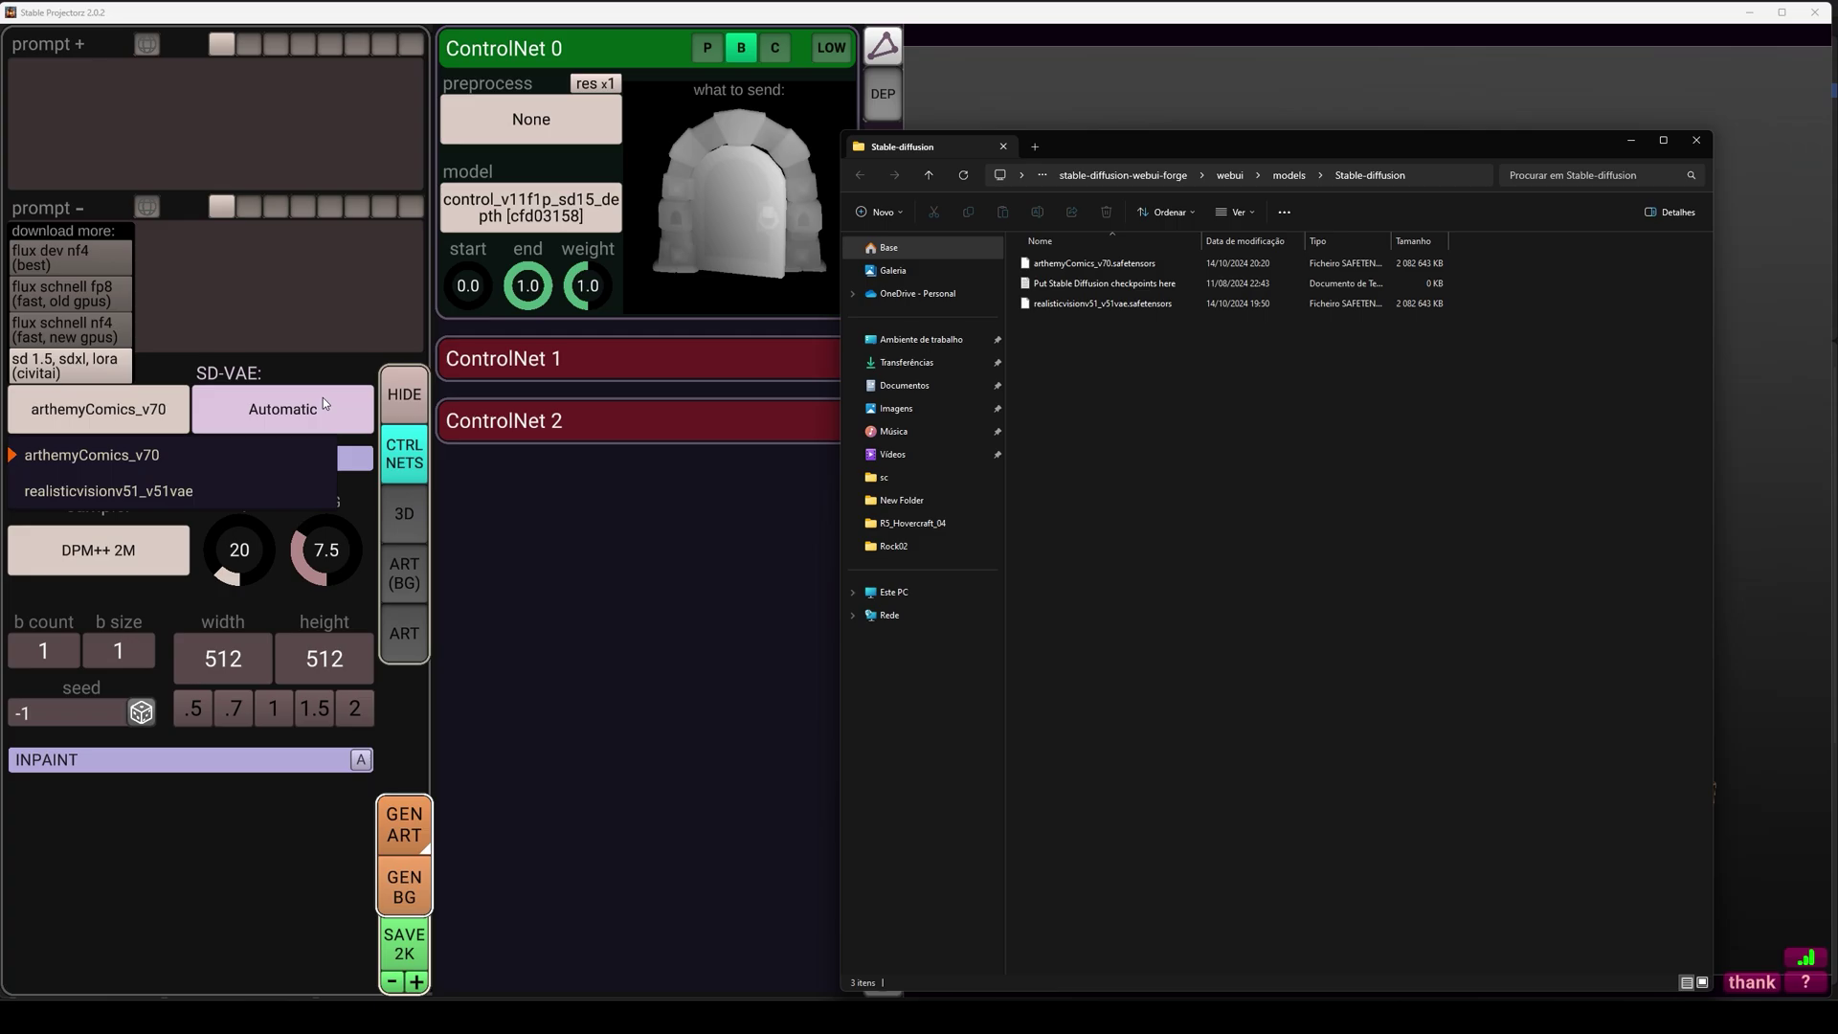
left_click(59, 454)
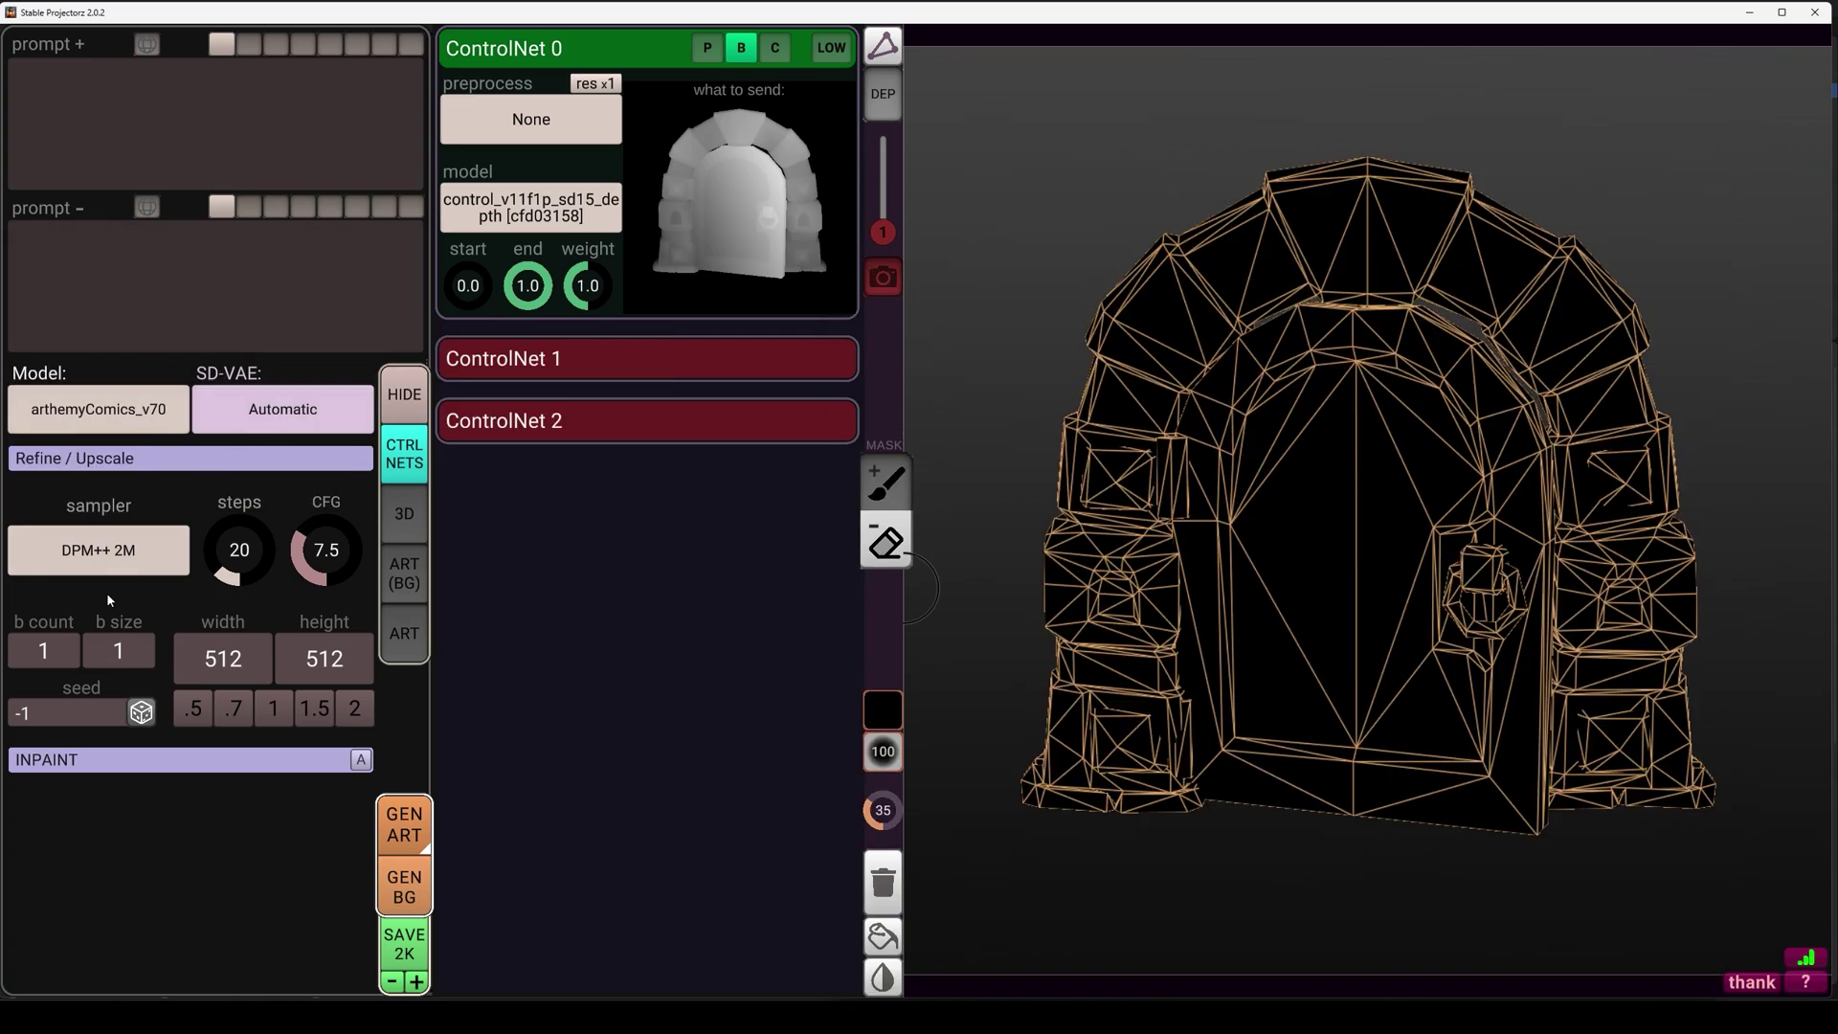
- Set the batch count to 4 and the image width and height to 1024
type("4")
key("Return")
left_click(301, 670)
type("1024")
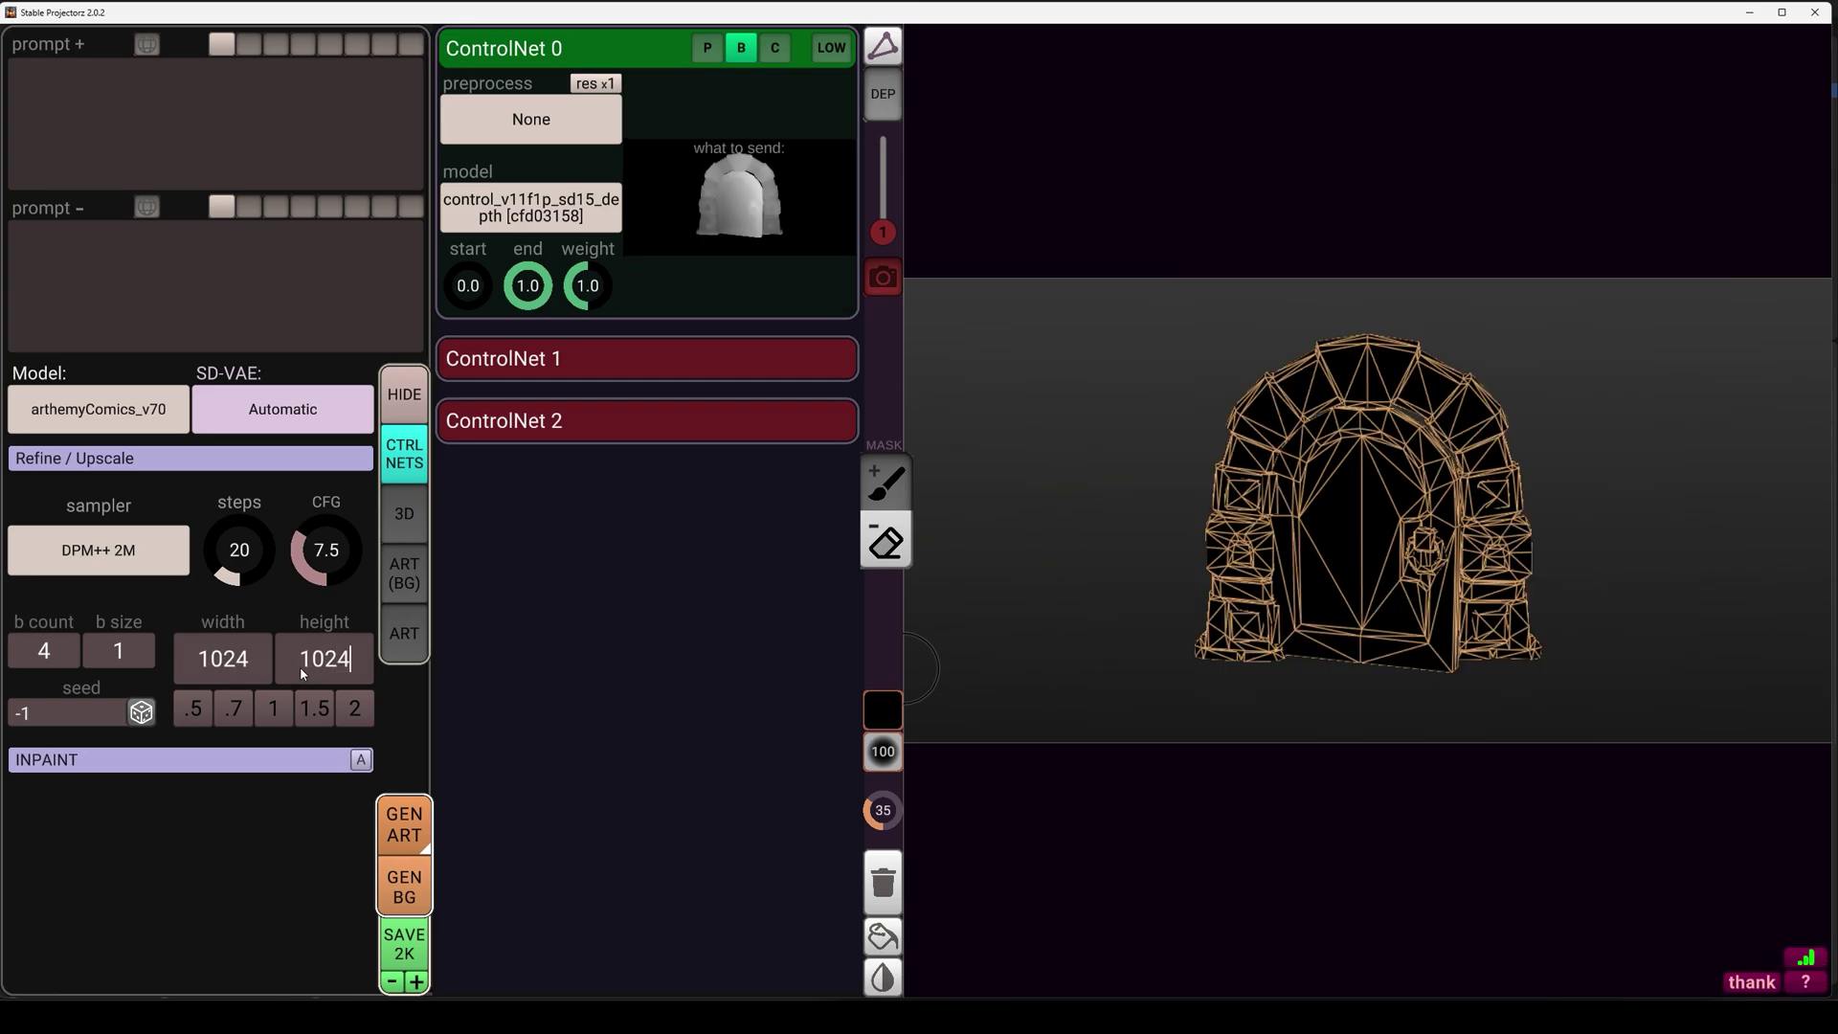
key("Return")
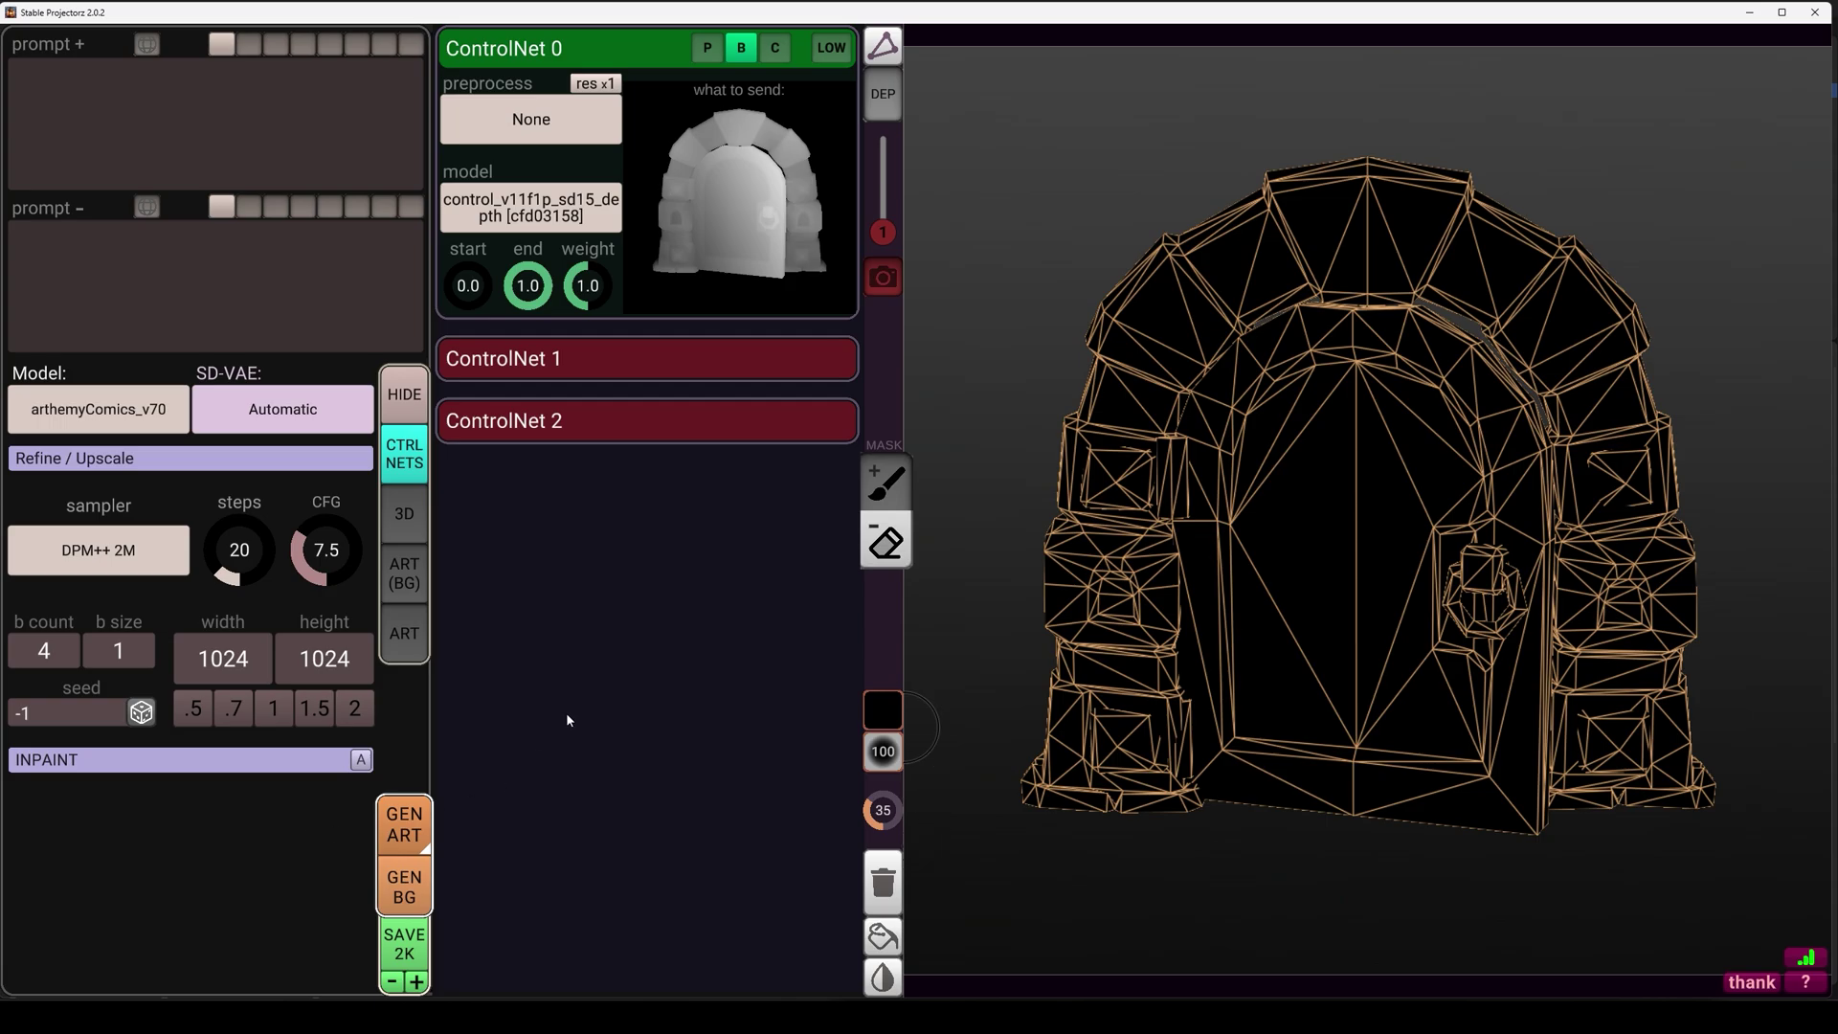
- Load the 3D model stump.obj from New Folder in place of the door model
left_click(413, 517)
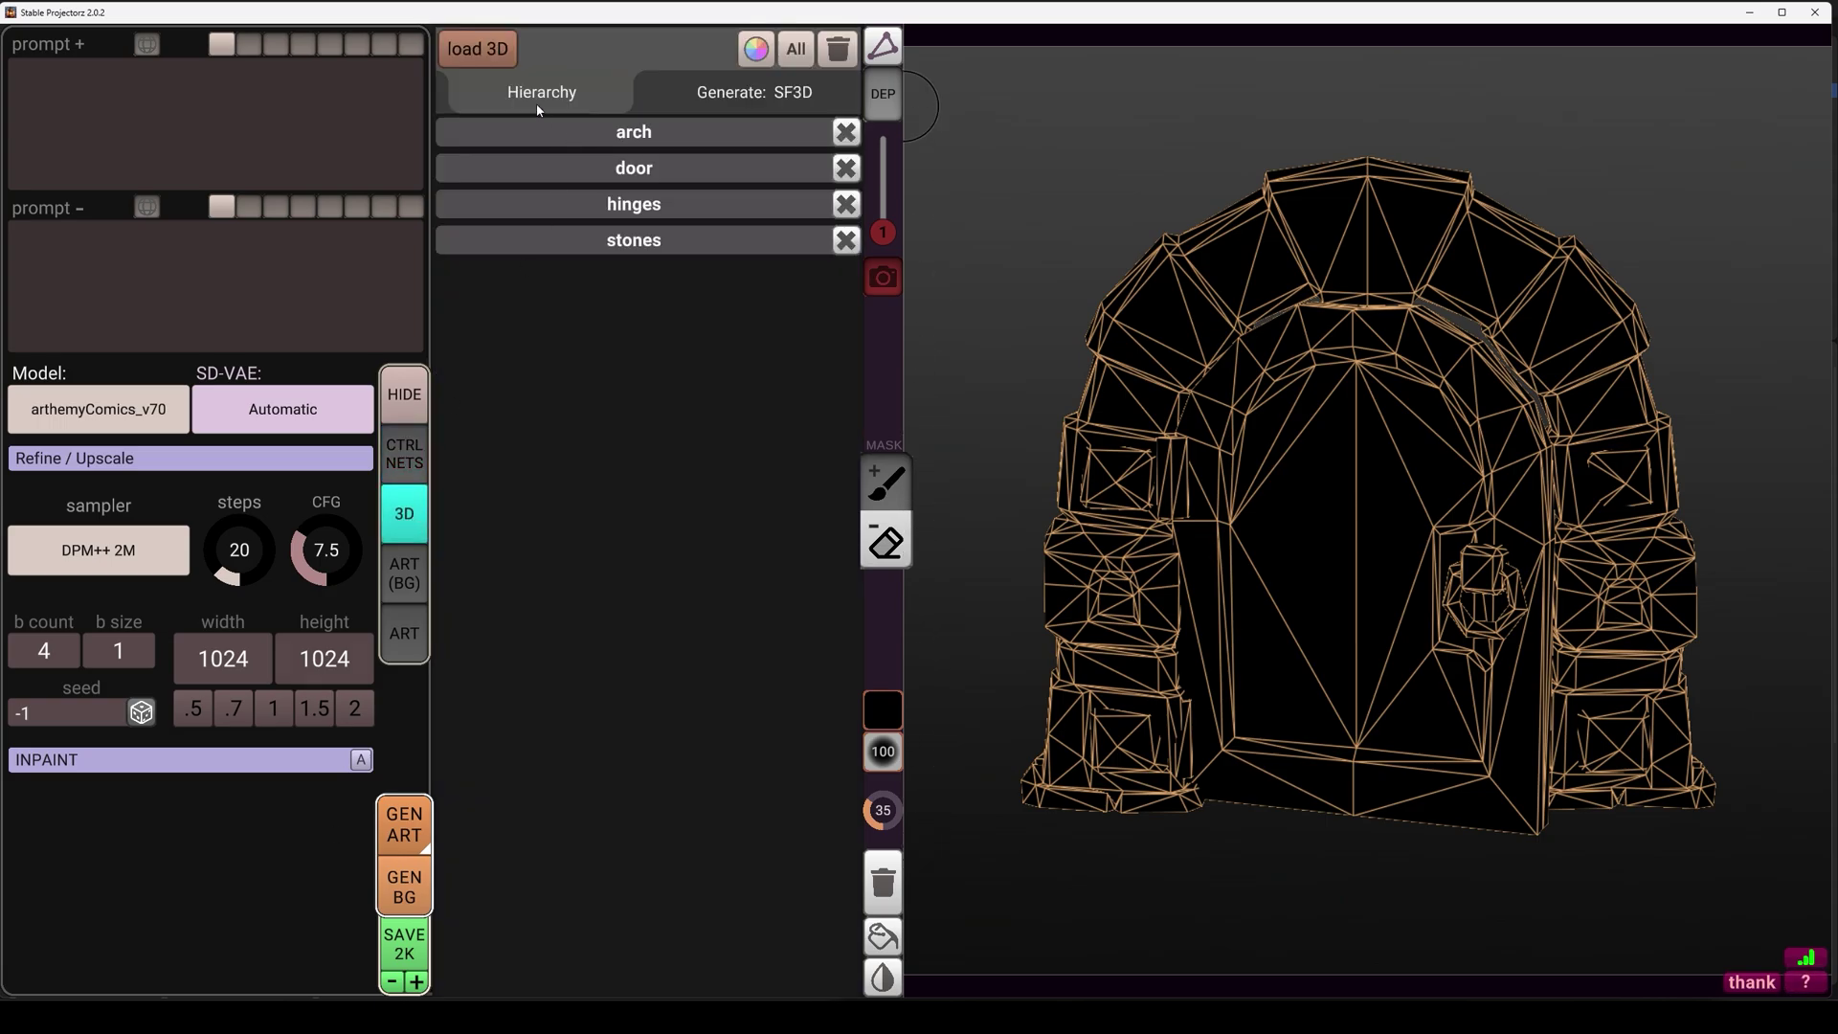
left_click(476, 49)
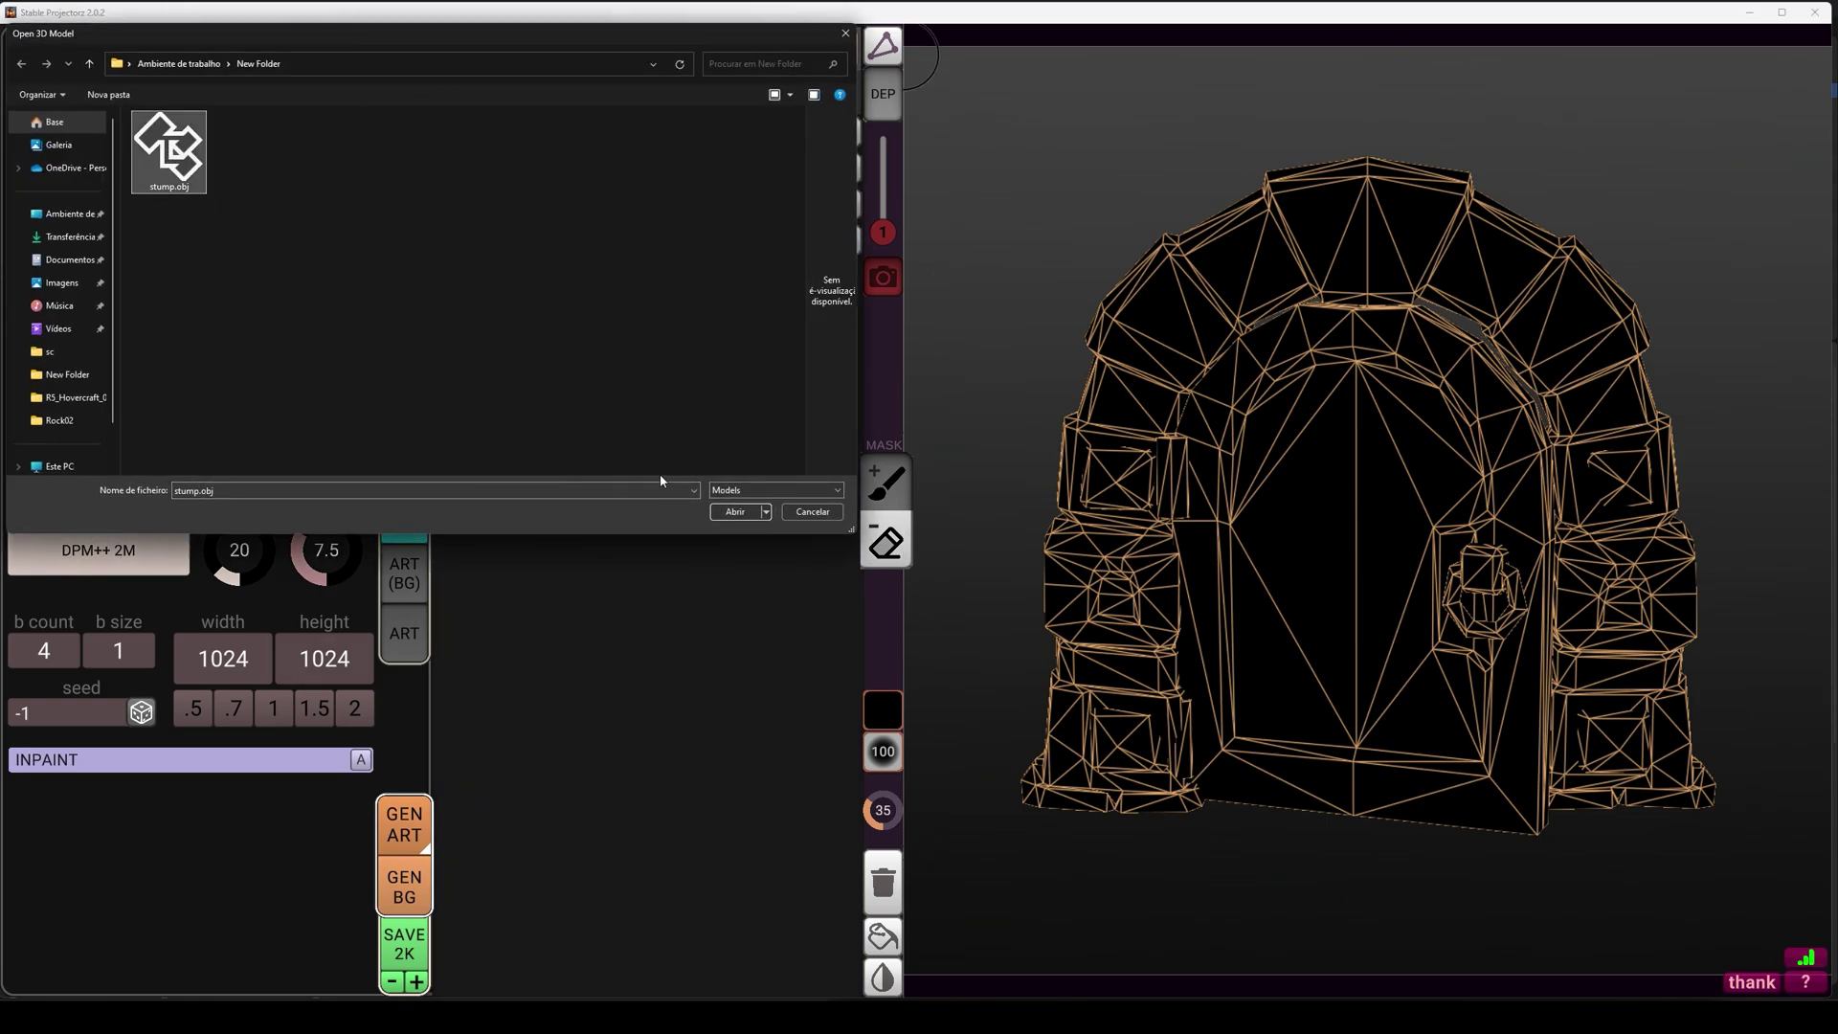
left_click(734, 512)
right_click_drag(1135, 555, 1624, 534)
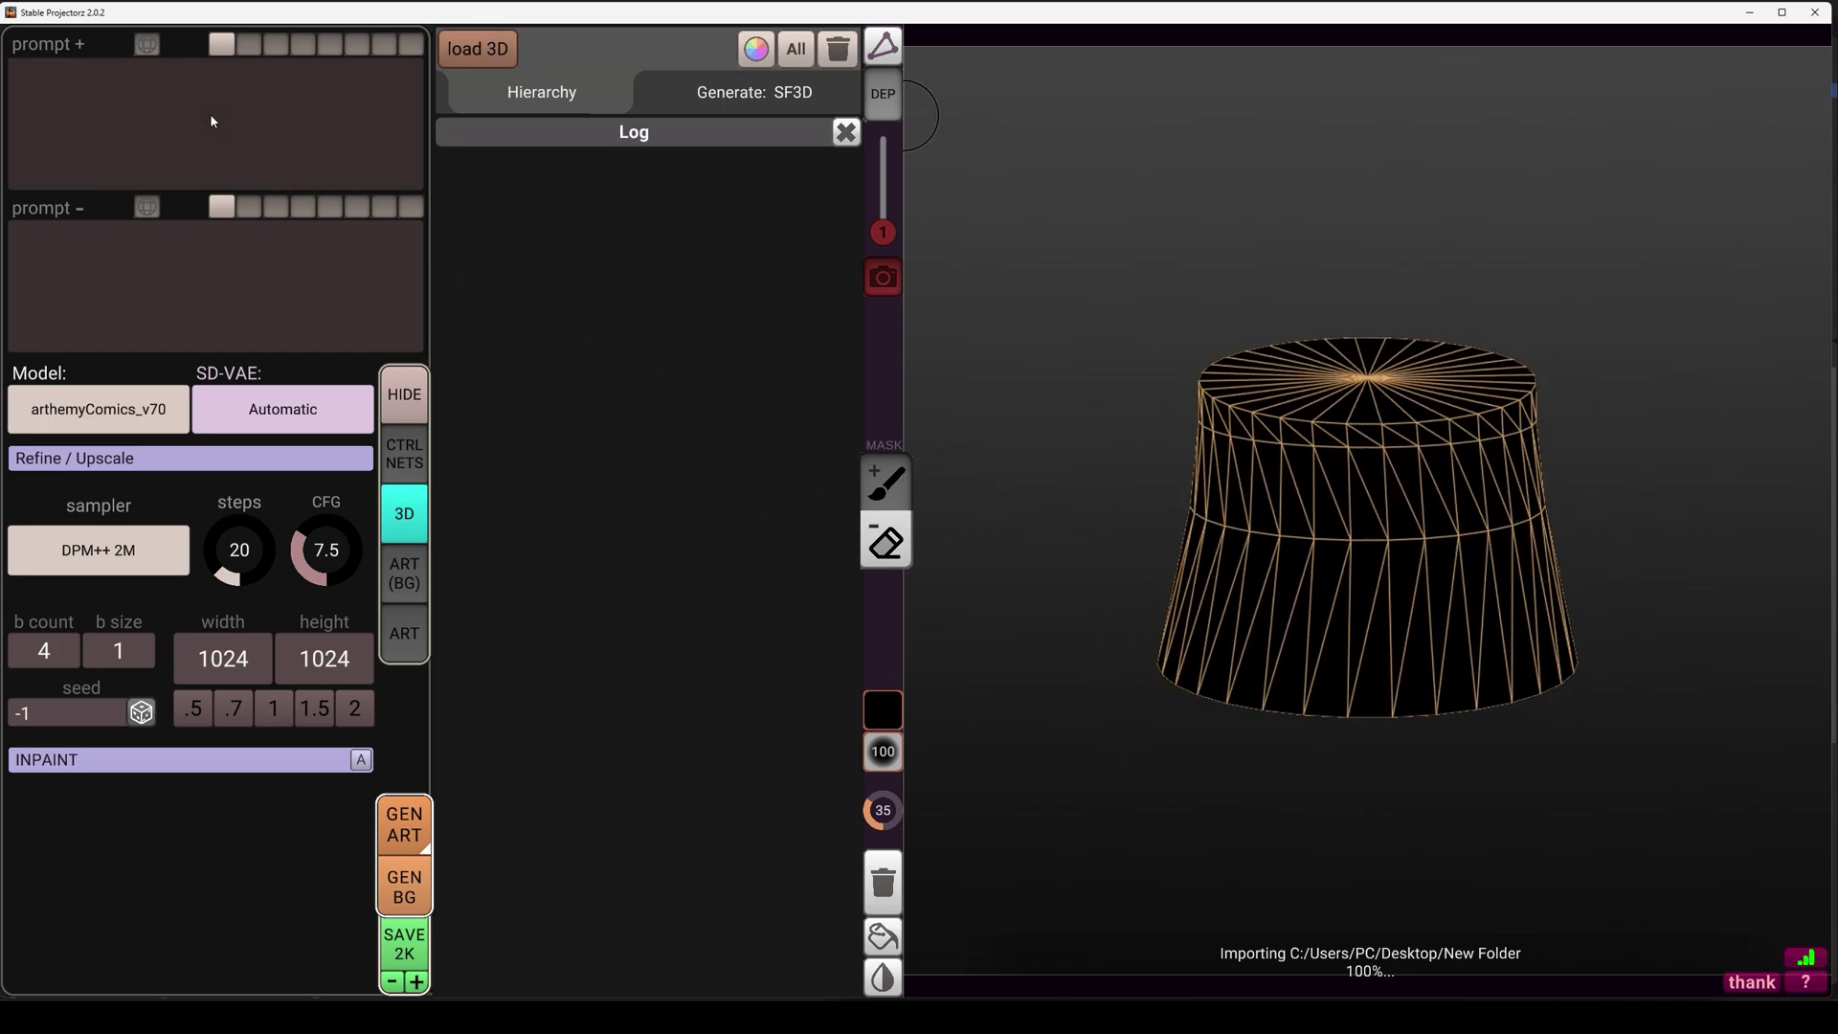
- Enter "wood stump" as the positive prompt
type("wood styu")
key("BackSpace")
key("BackSpace")
type("ump")
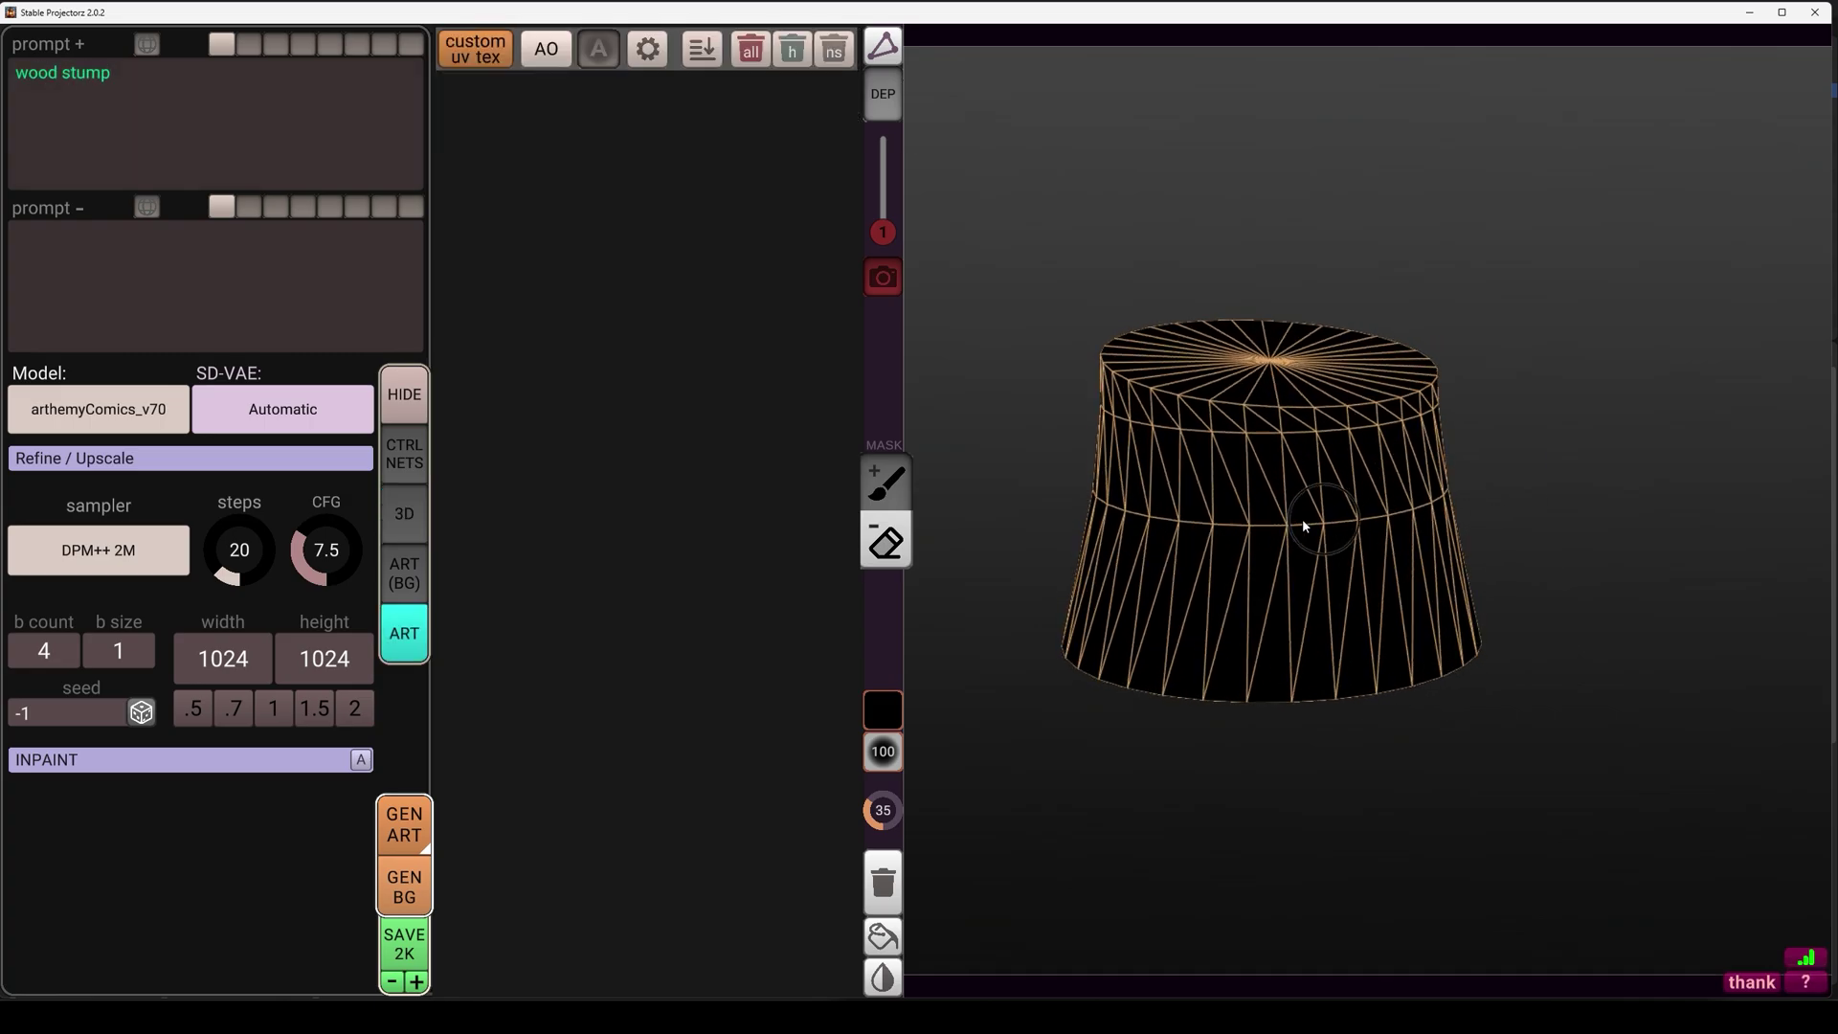
- Angle the stump to show its top and set the number of projection cameras to 4
right_click_drag(1304, 524, 1231, 527)
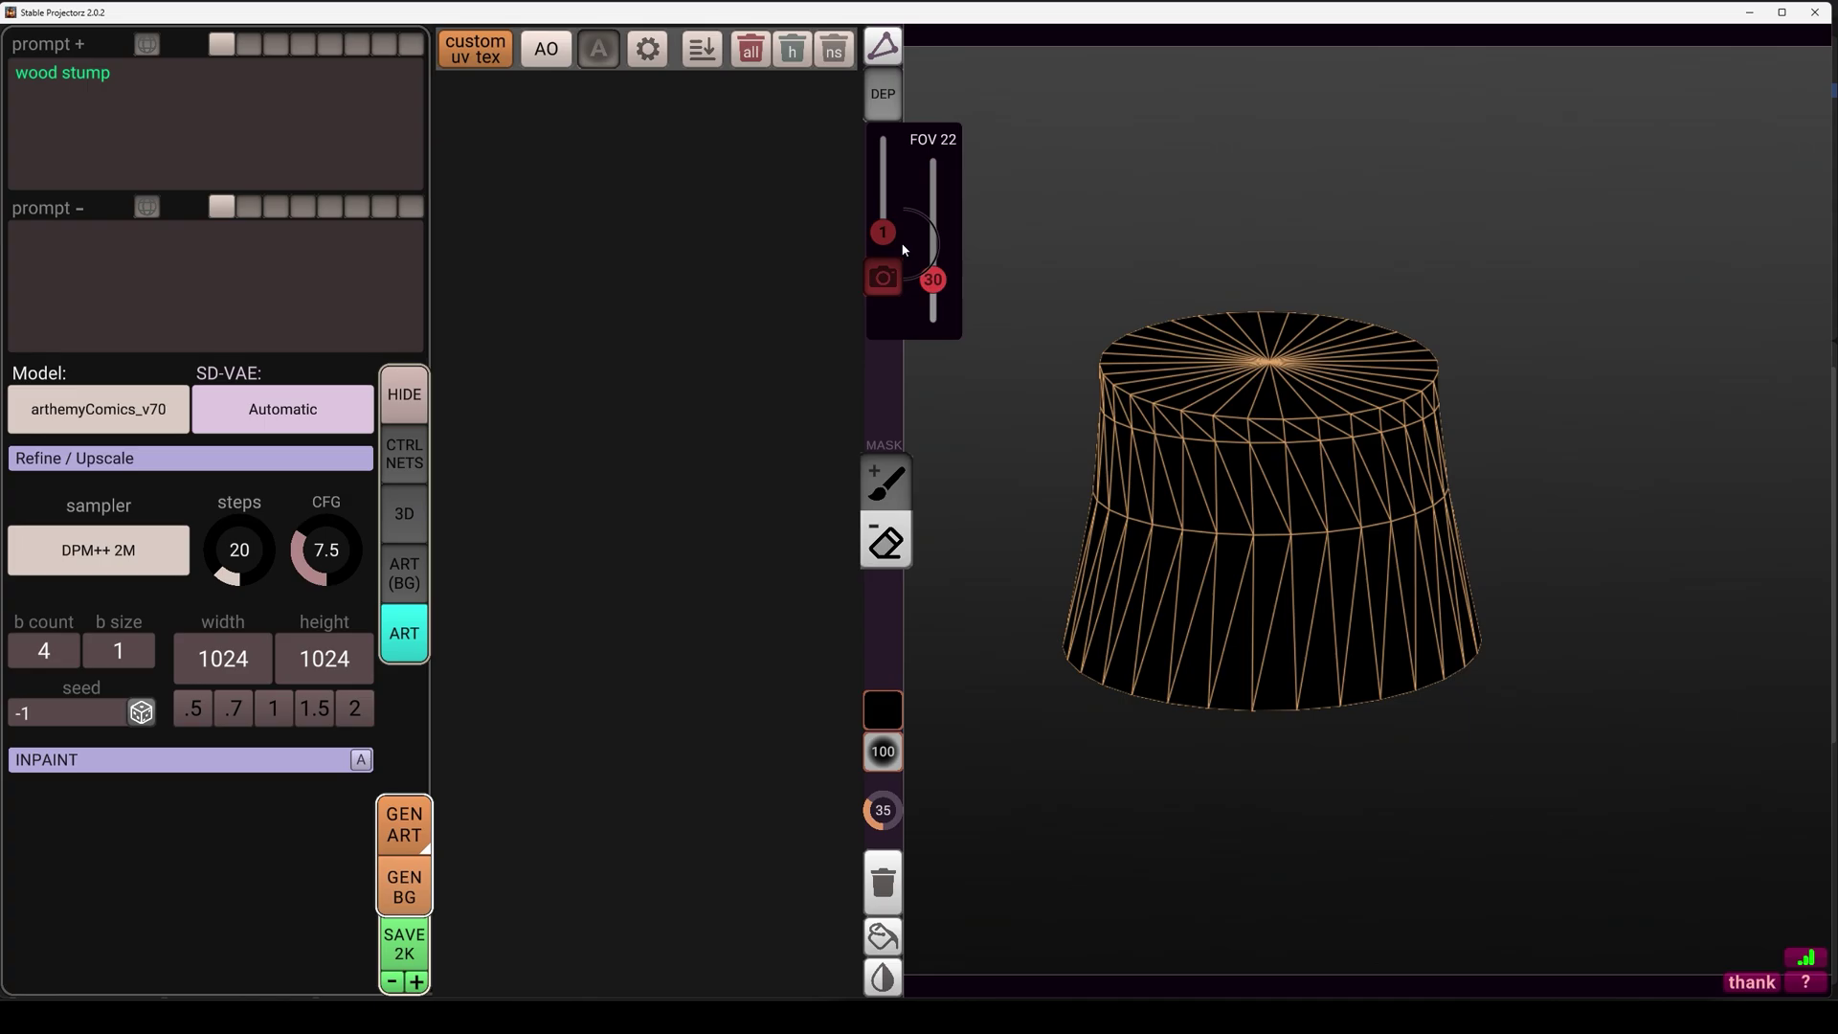
mouse_move(1244, 411)
right_mouse_down()
mouse_move(1363, 553)
mouse_move(1276, 480)
right_mouse_up()
mouse_move(1281, 411)
right_mouse_down()
mouse_move(1260, 452)
mouse_move(1298, 437)
right_mouse_up()
mouse_move(884, 235)
left_click_drag(886, 234, 889, 185)
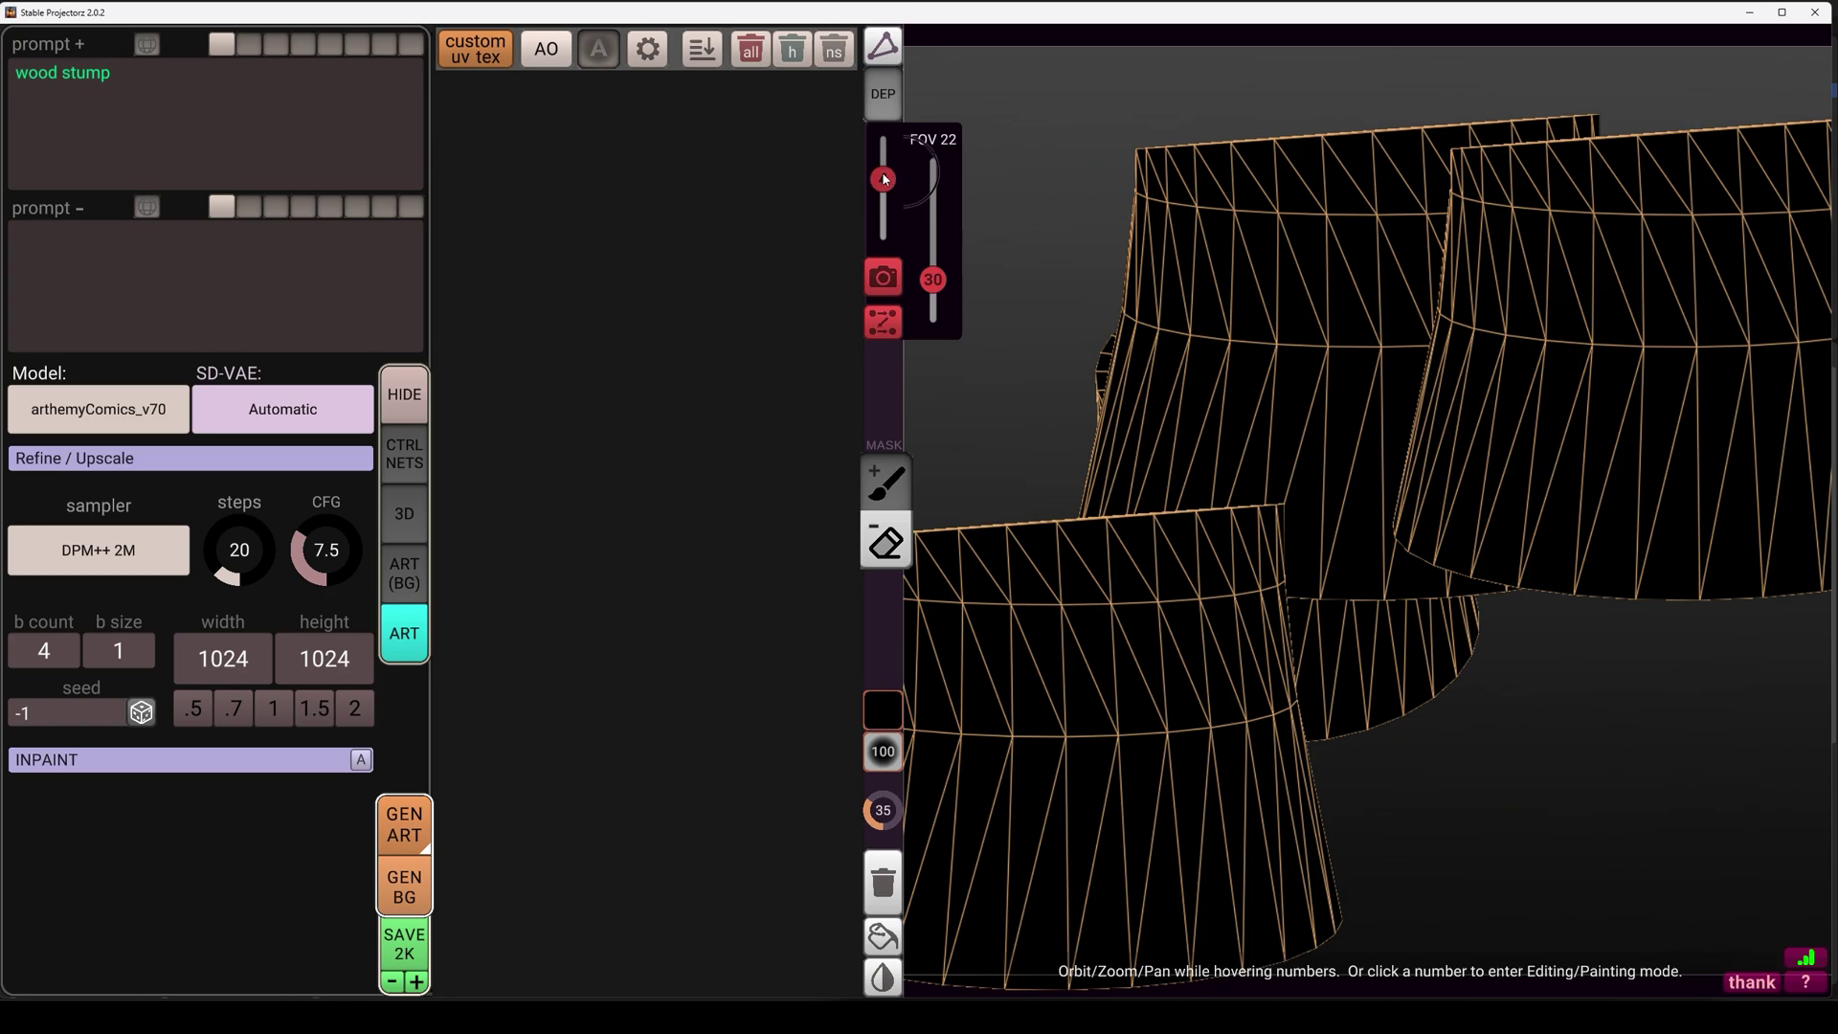
- Spread the four camera views of the stump into a two-by-two grid so they do not overlap
middle_click_drag(1357, 517, 1121, 266)
scroll(1364, 341, "down", 4)
middle_click_drag(1330, 357, 1632, 271)
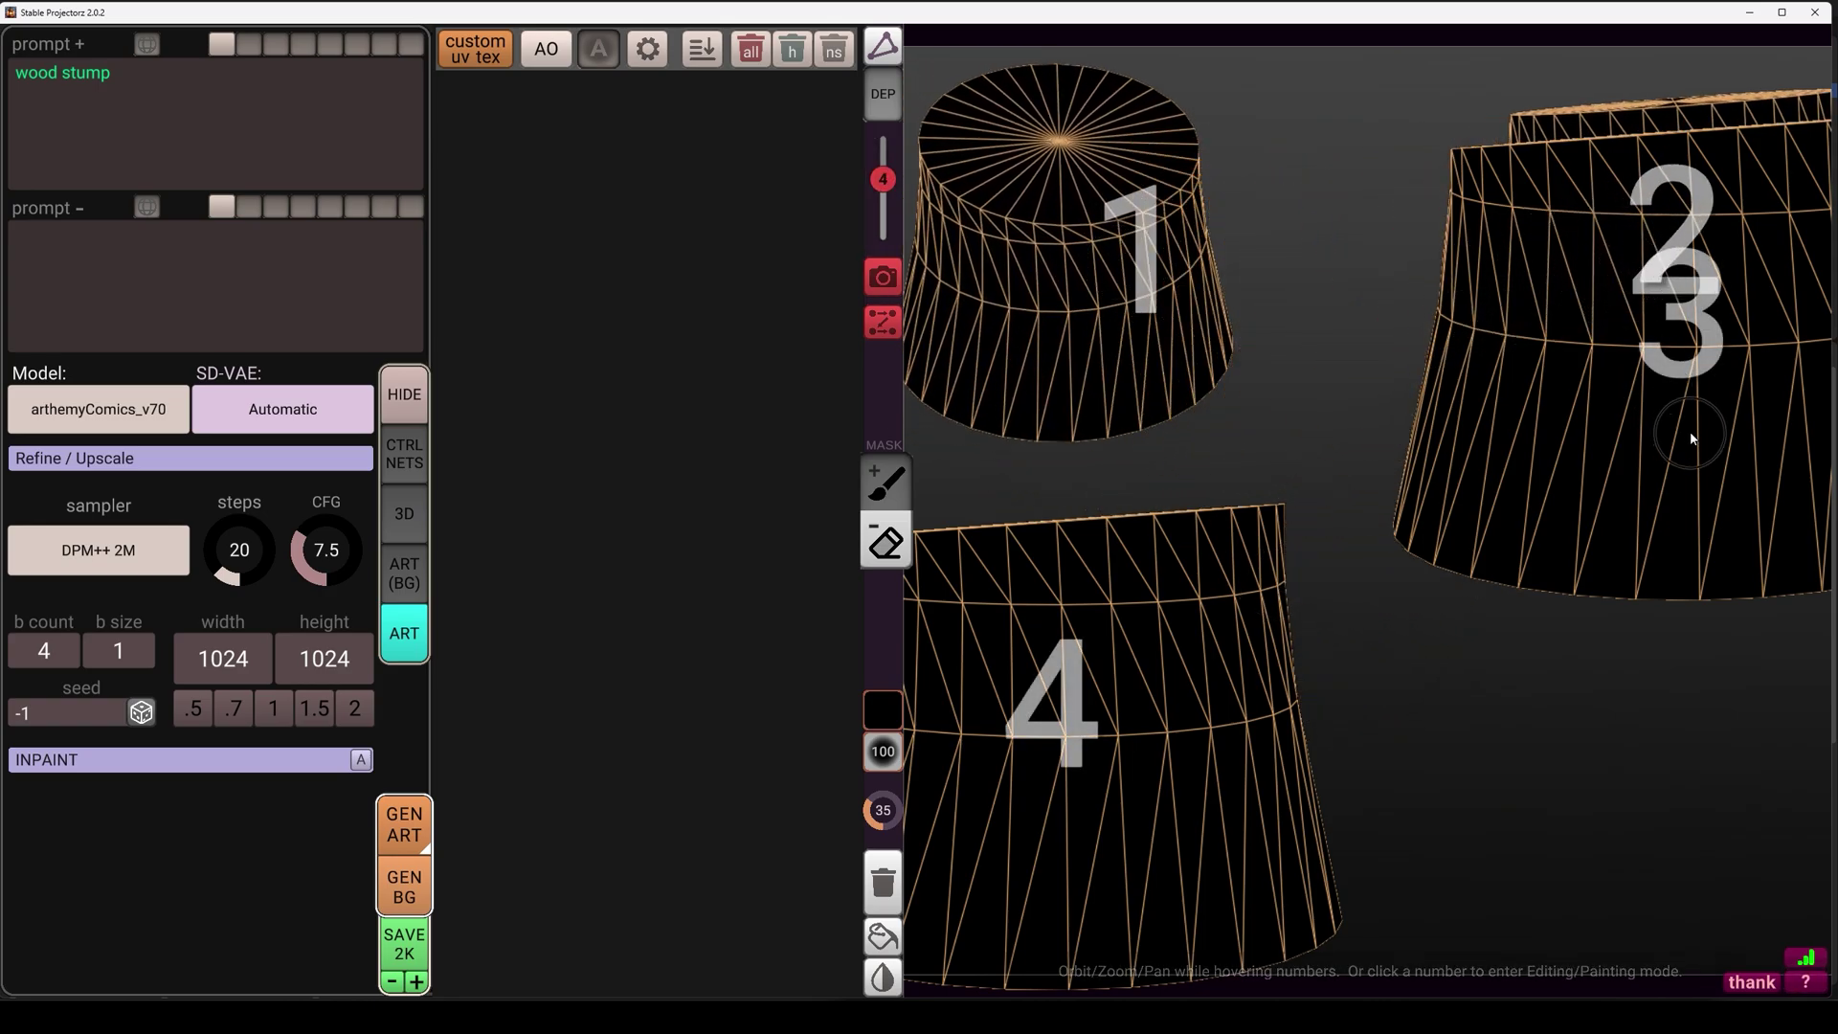
right_click_drag(1690, 431, 1645, 775)
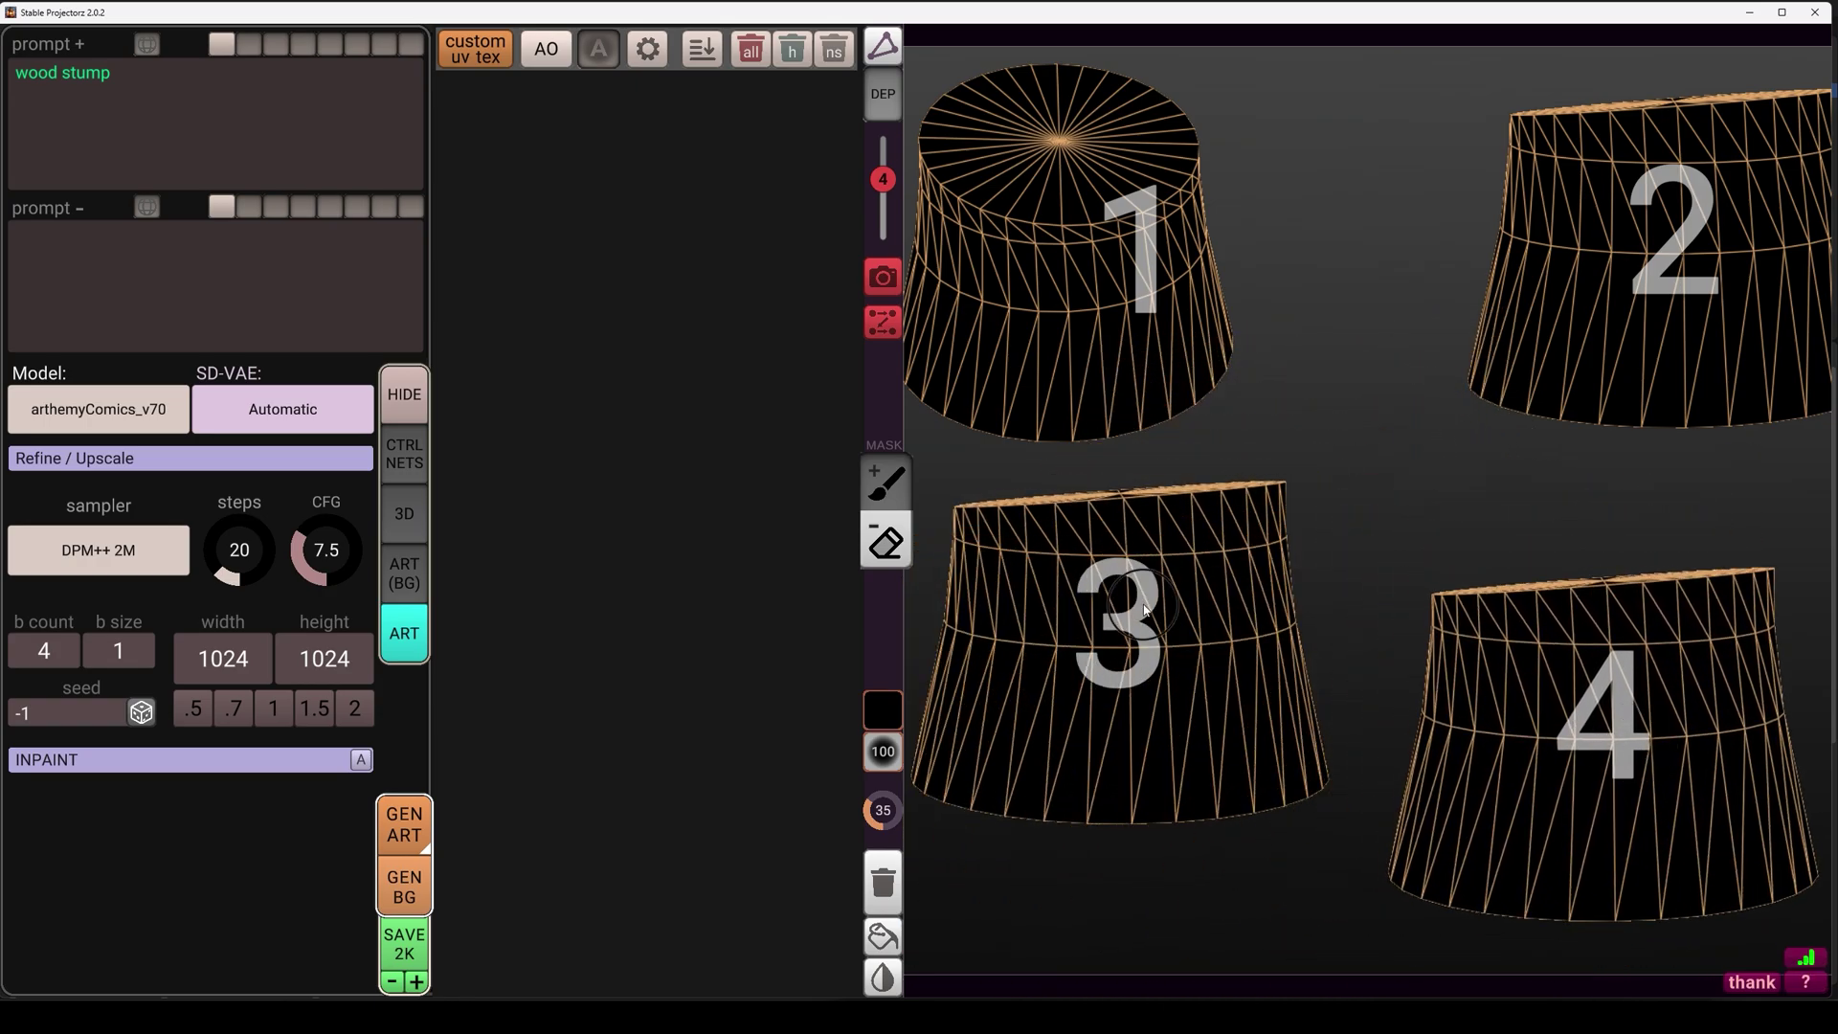
right_click_drag(1145, 608, 1139, 745)
- Turn camera view 1 straight down onto the stump's top, and rotate and reposition view 2 beside it
right_click_drag(1186, 306, 1096, 387)
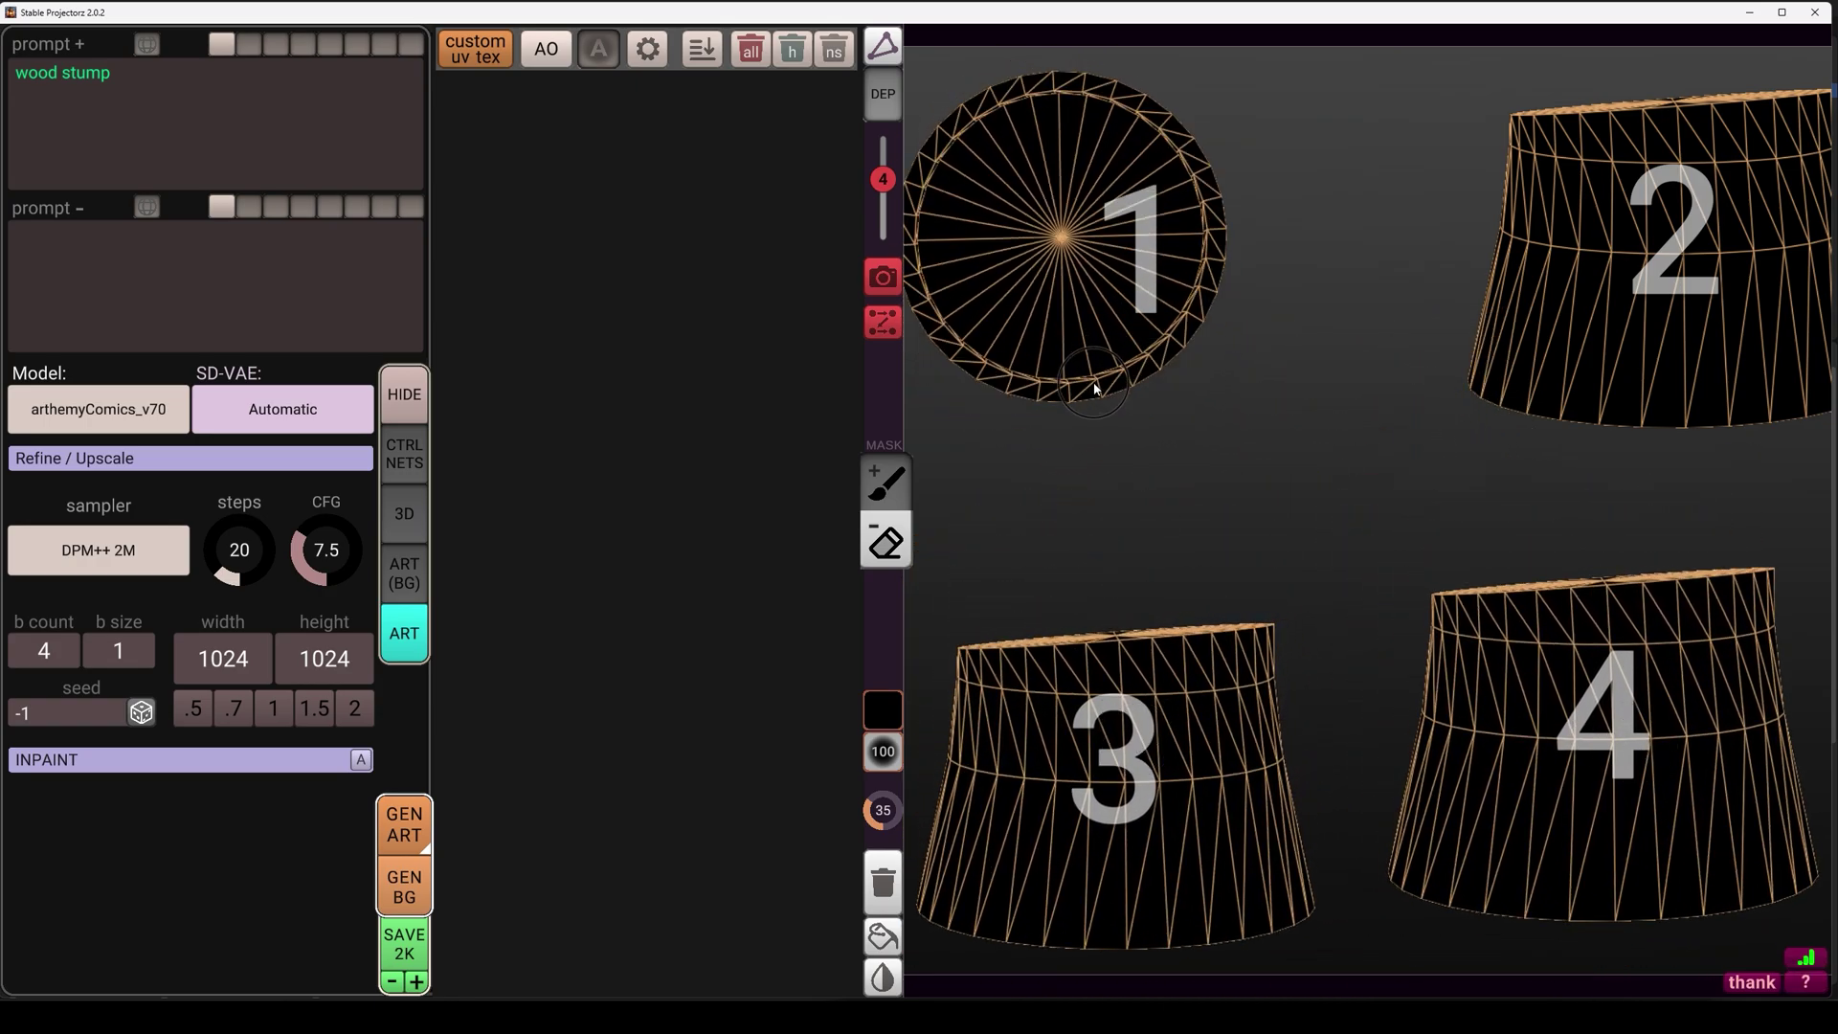
right_click_drag(1112, 269, 1135, 243)
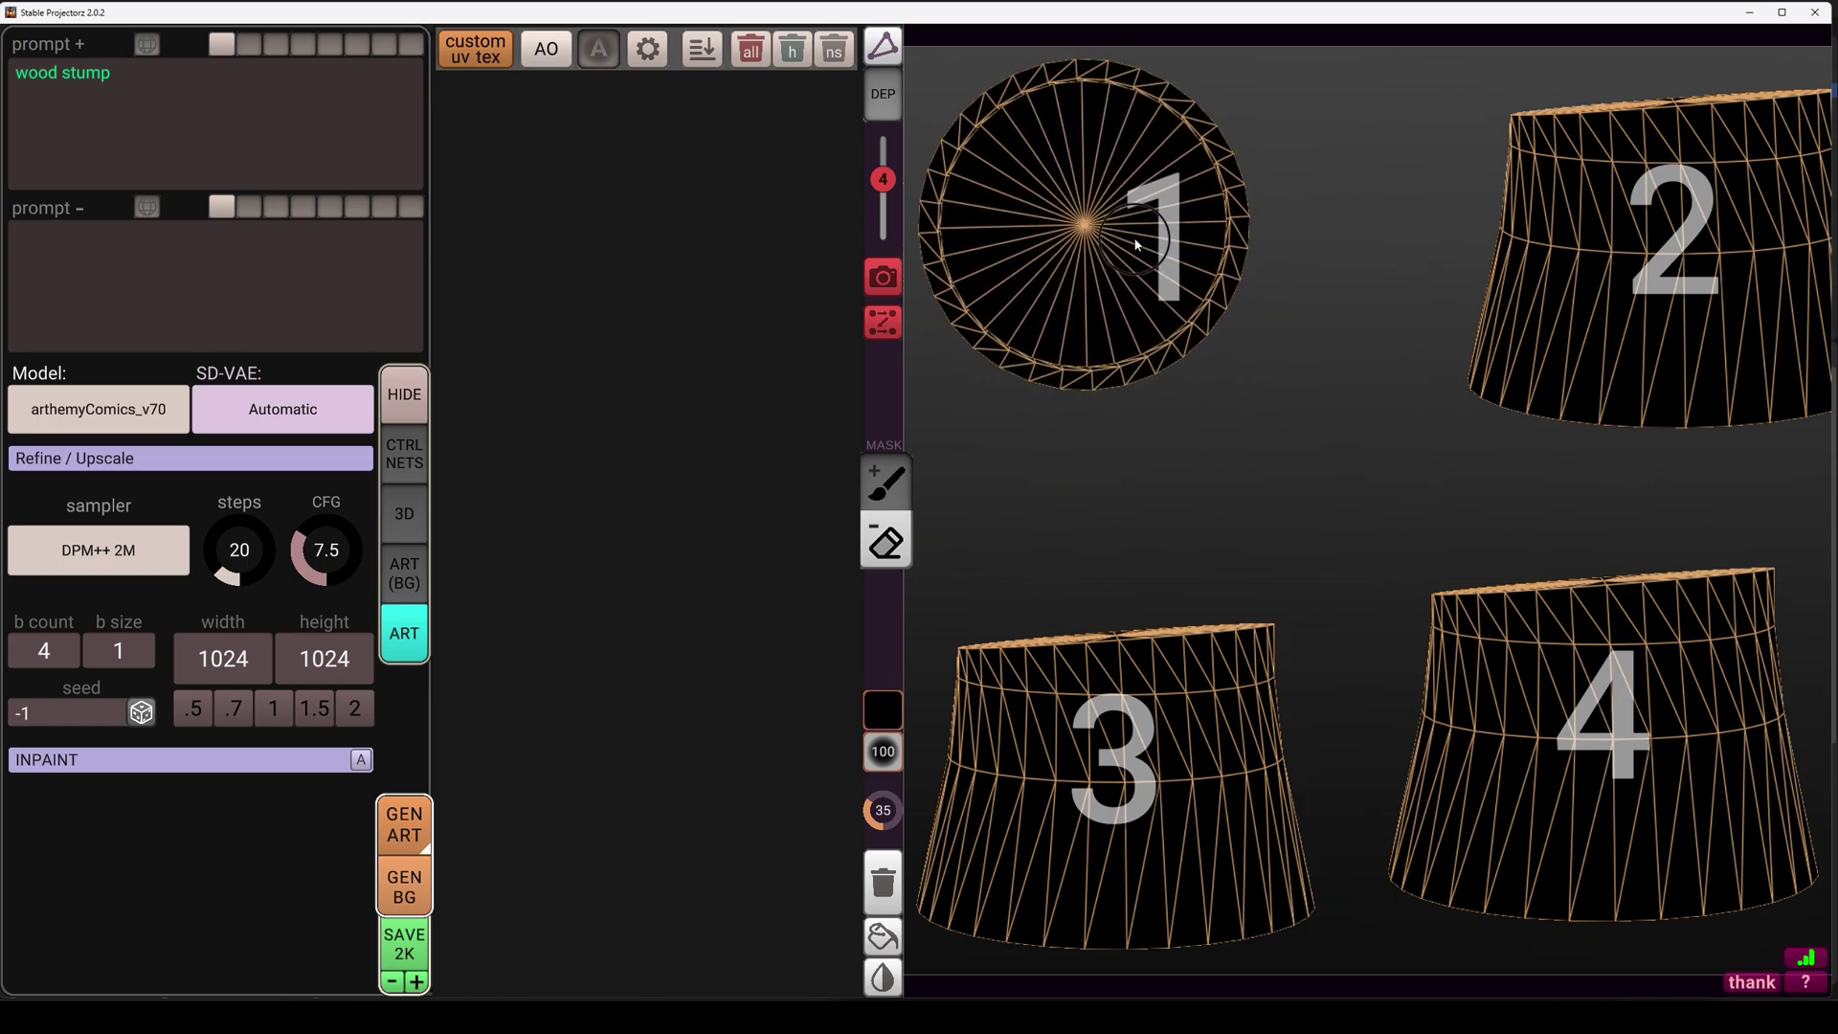
middle_click_drag(1700, 237, 1539, 276)
right_click_drag(1539, 275, 1739, 261)
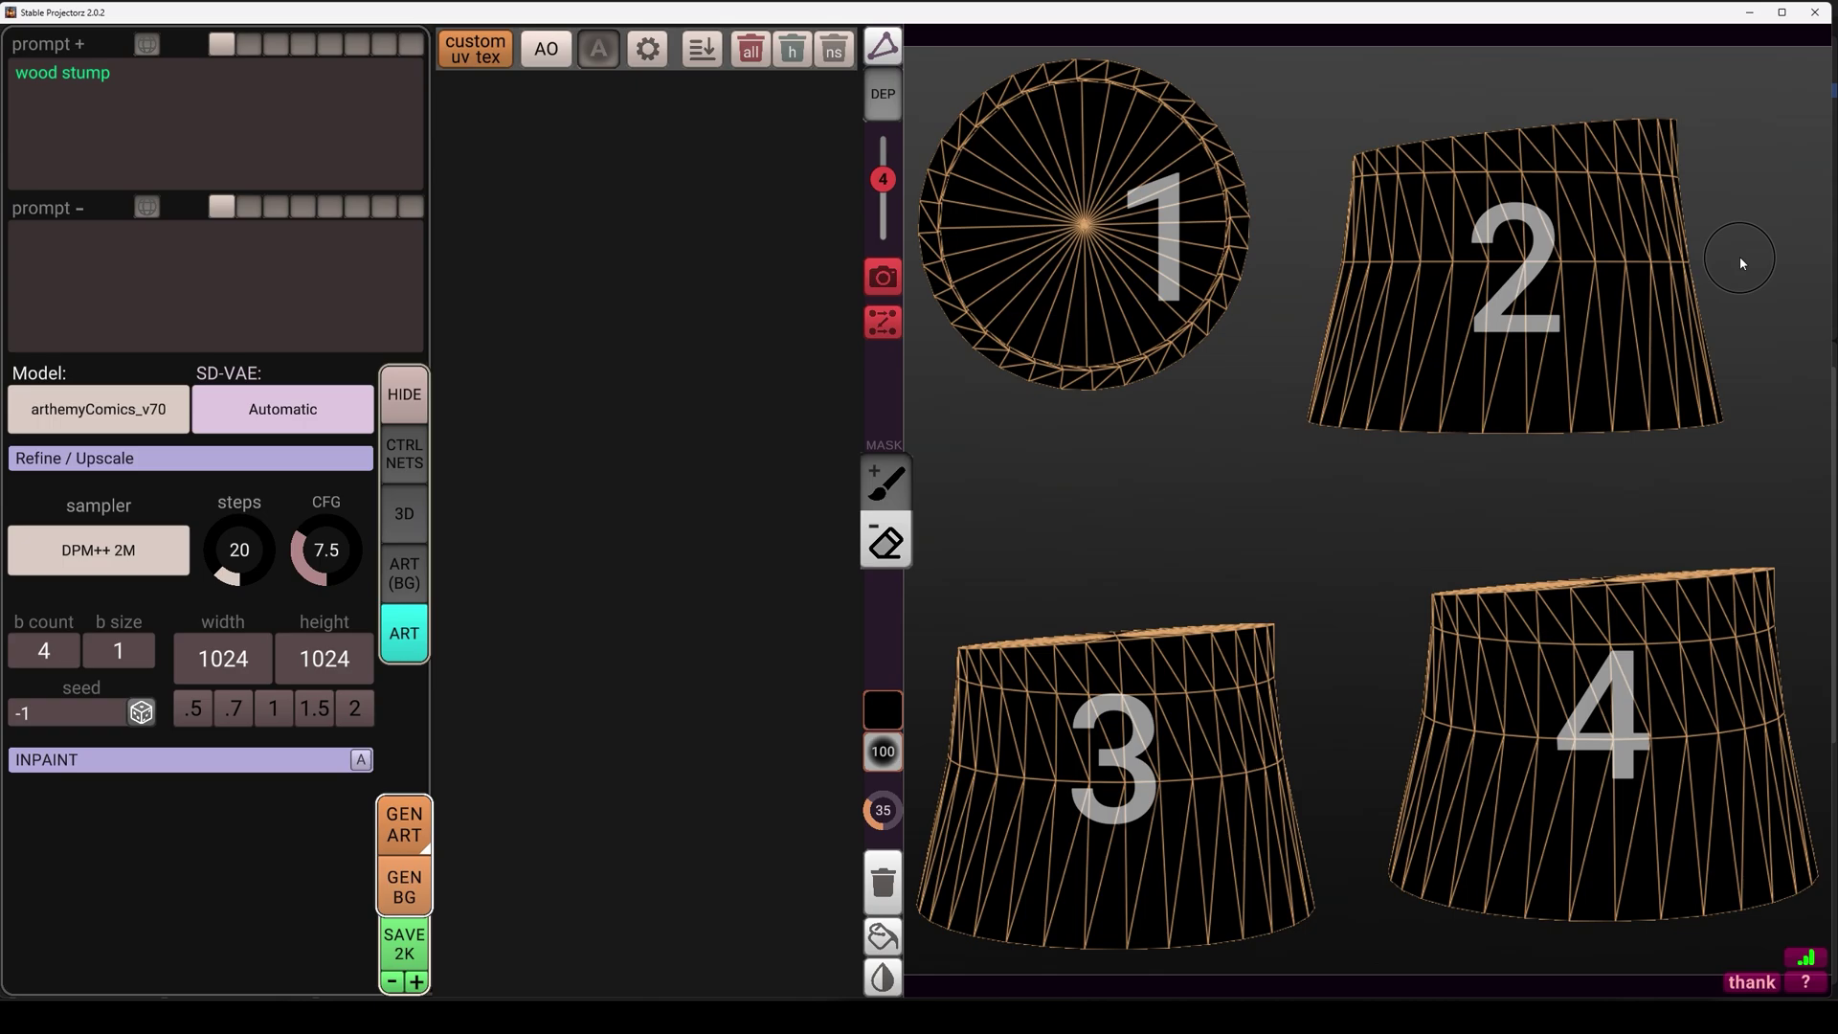
middle_click_drag(1533, 233, 1576, 226)
right_click_drag(1576, 227, 1610, 185)
- Rotate camera views 3 and 4 to show other sides of the stump and align them in the lower row
right_click_drag(1146, 737, 1424, 611)
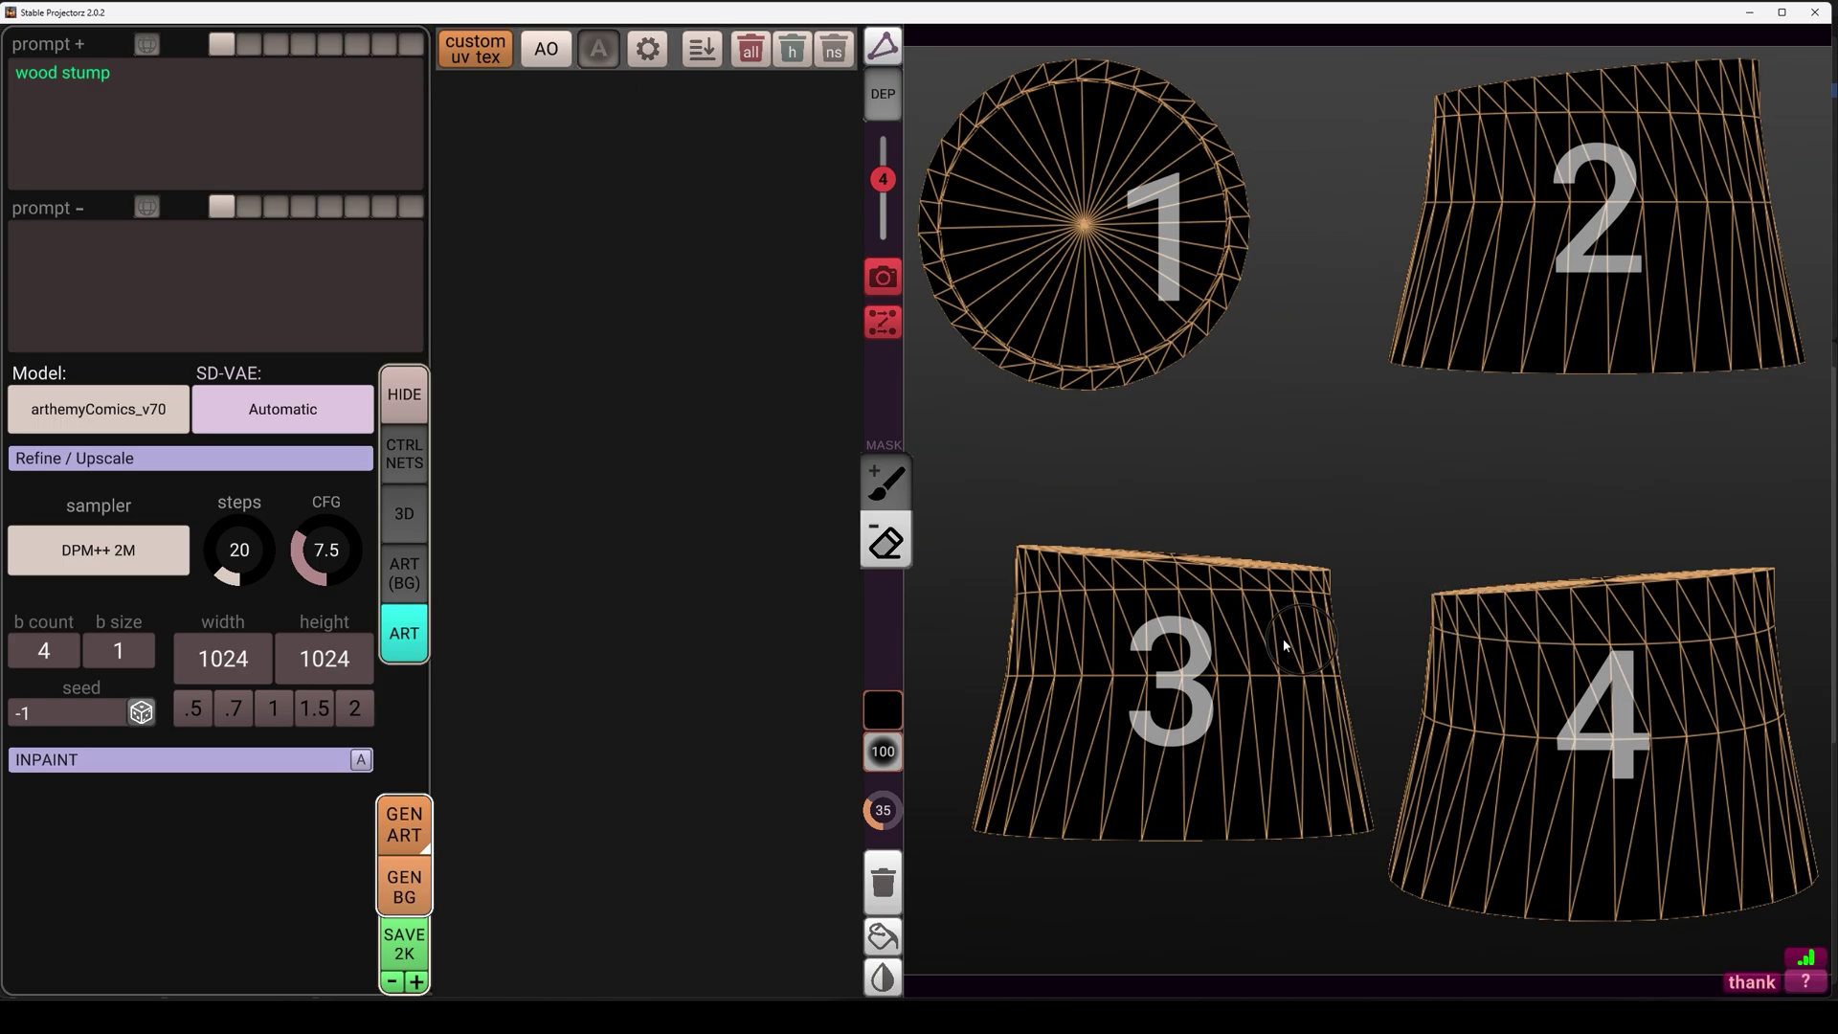
middle_click_drag(1236, 646, 1201, 698)
right_click_drag(1697, 680, 1713, 632)
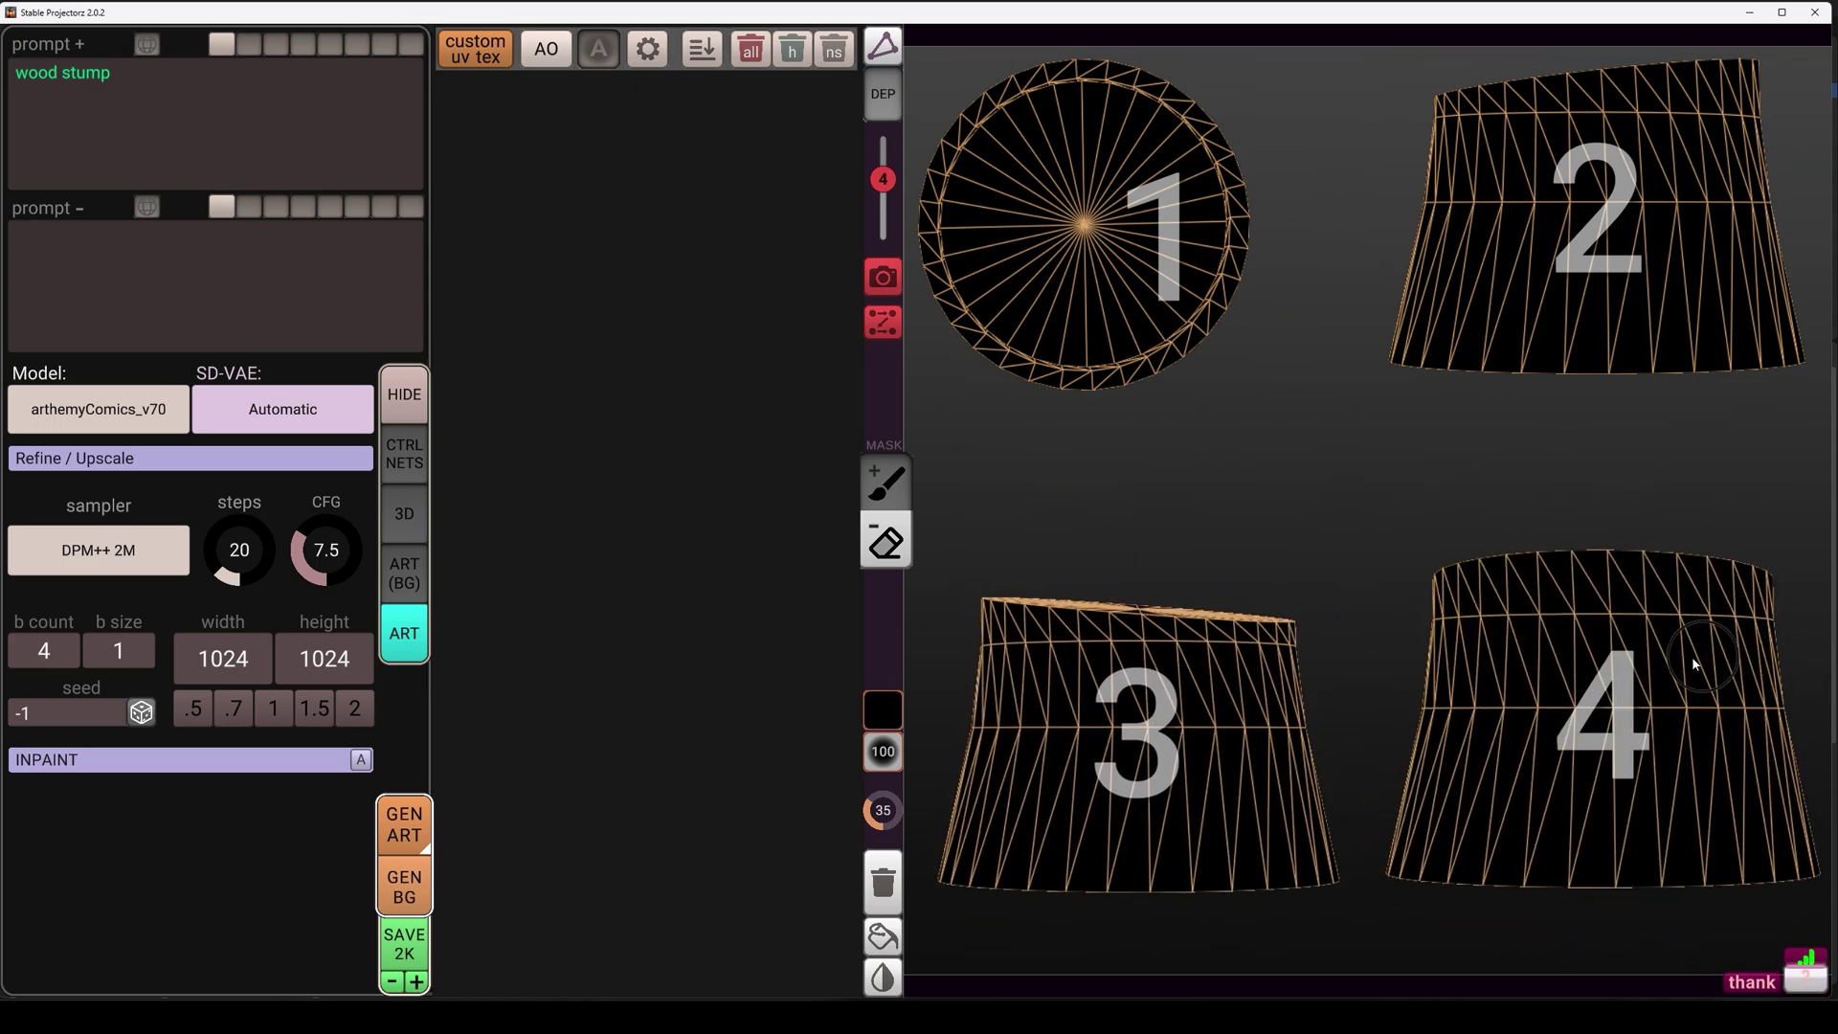
middle_click_drag(1614, 674, 1614, 709)
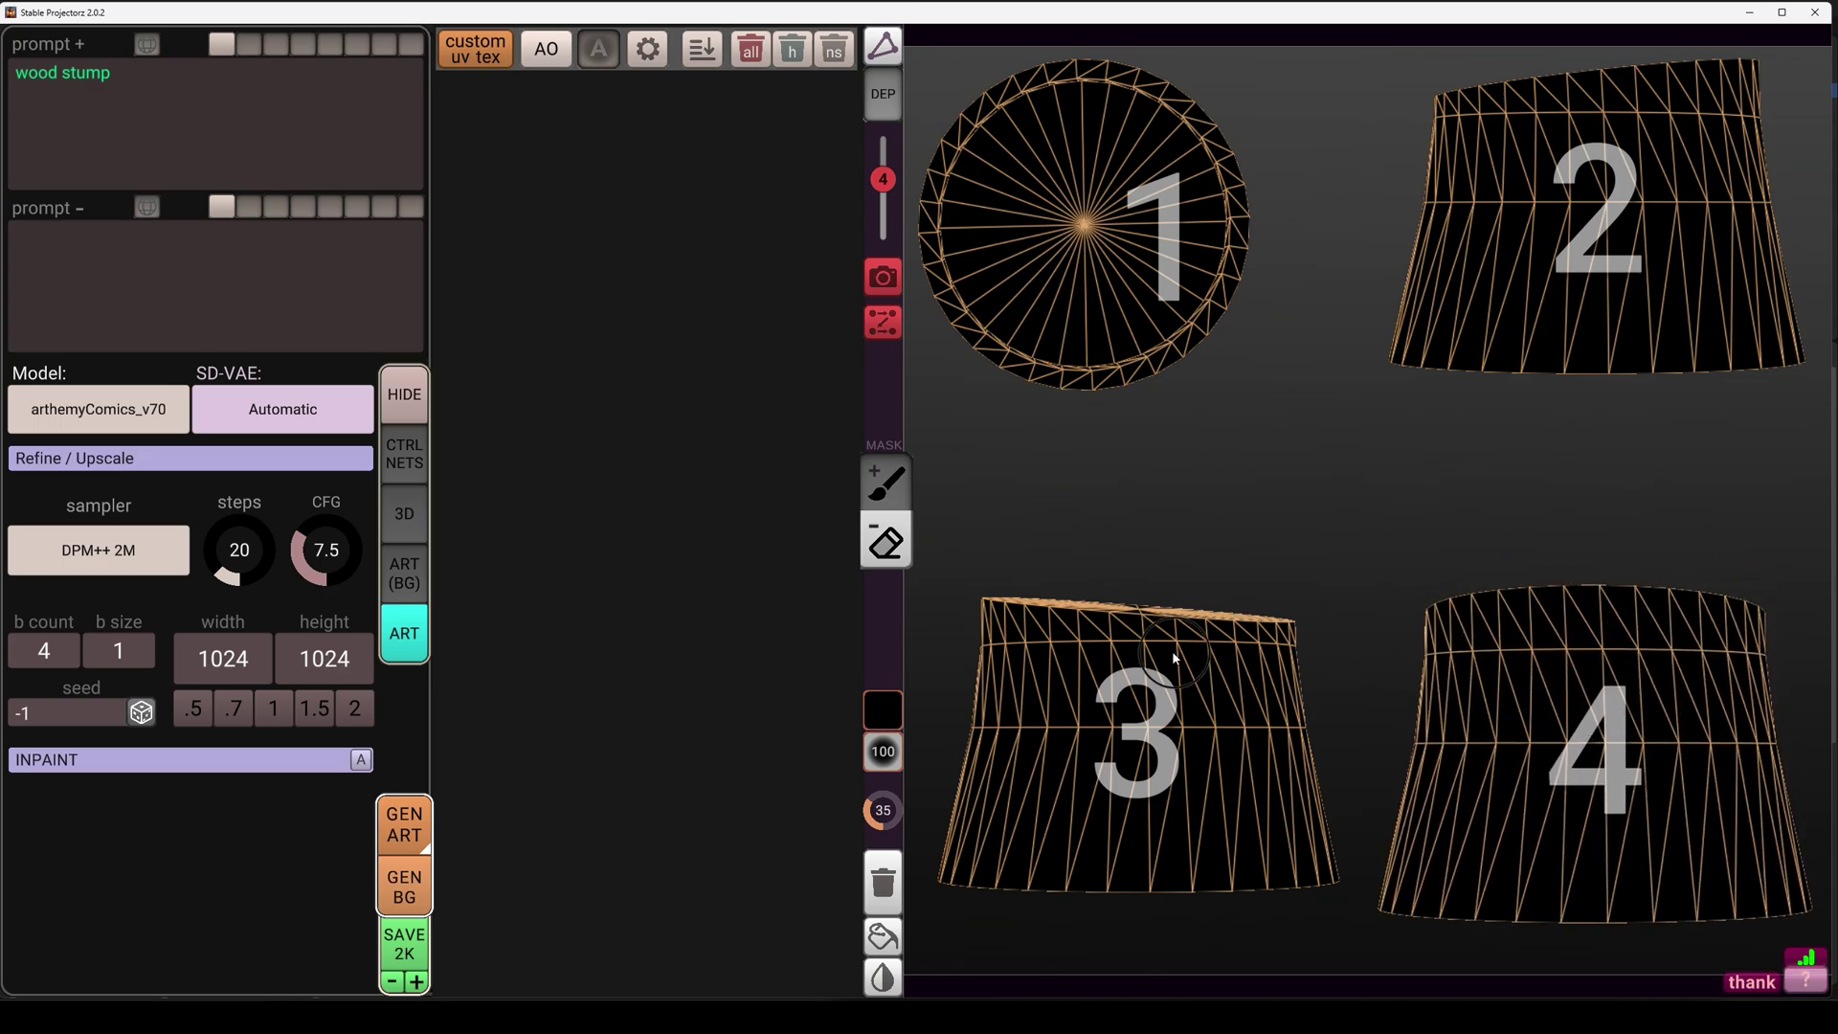
middle_click_drag(1171, 650, 1155, 691)
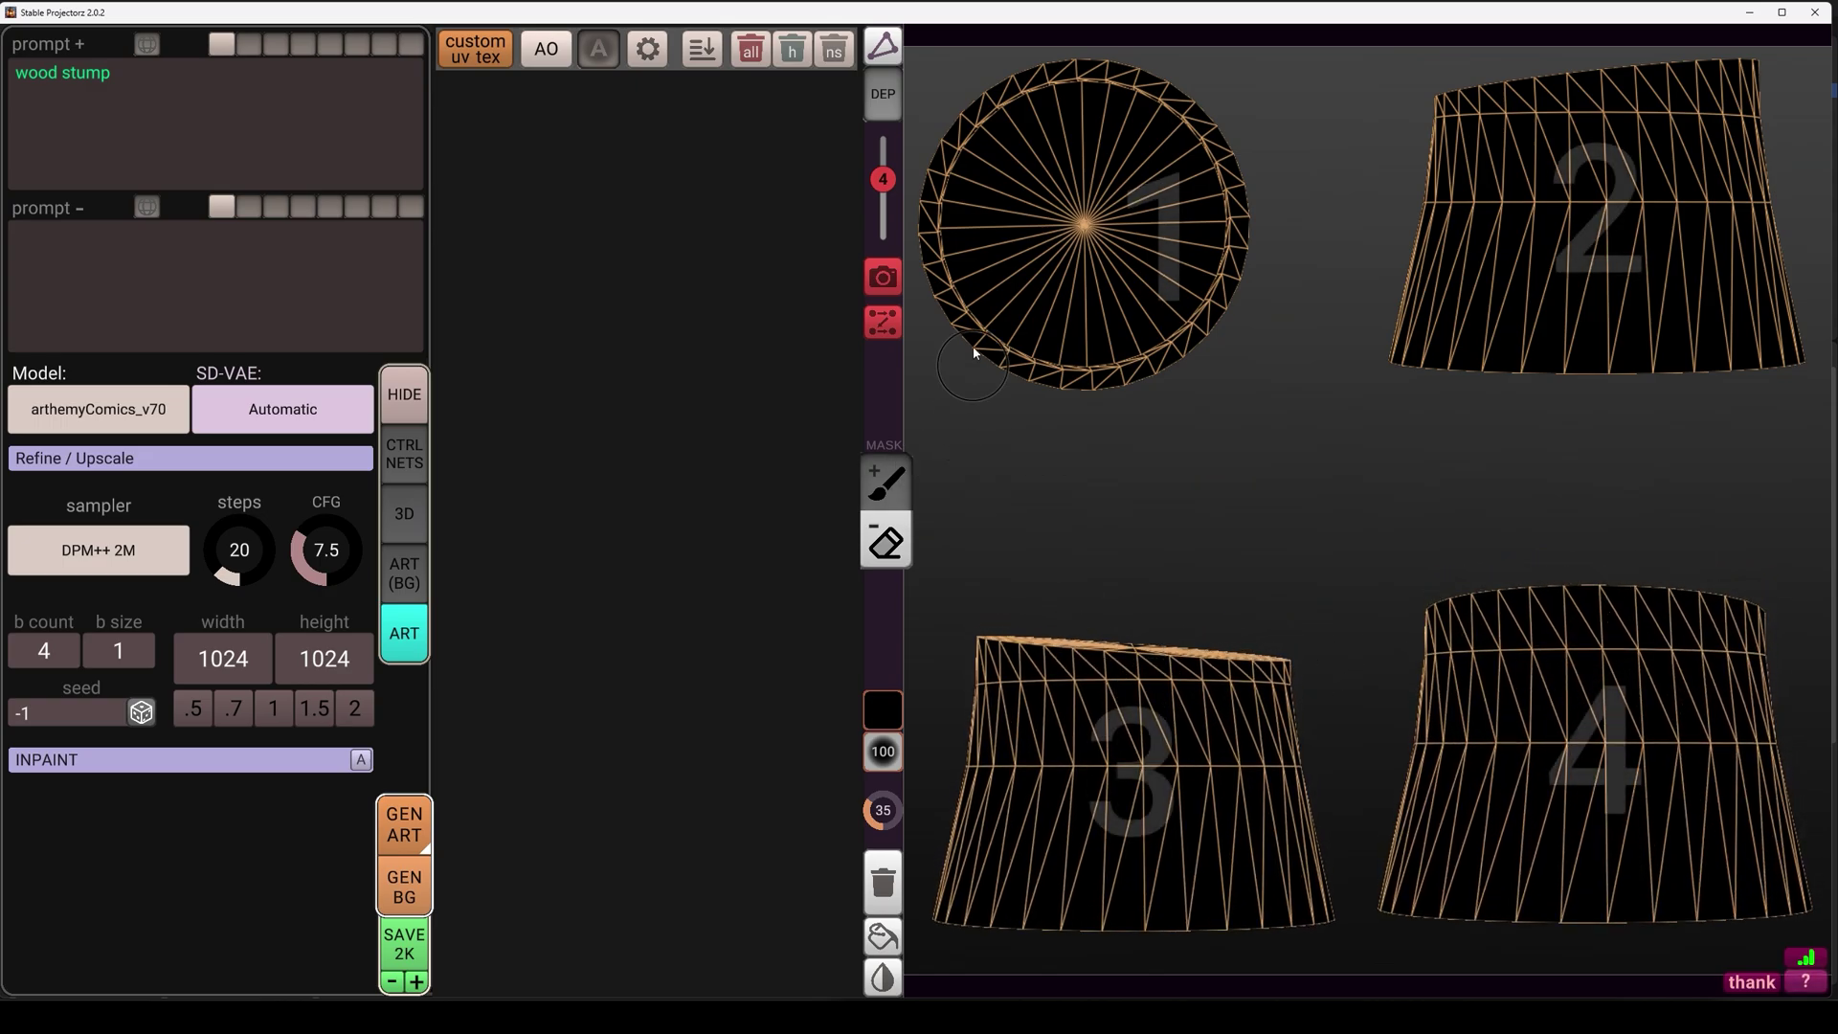
- Raise the number of projection cameras to 5
mouse_move(885, 180)
left_click_drag(884, 179, 882, 160)
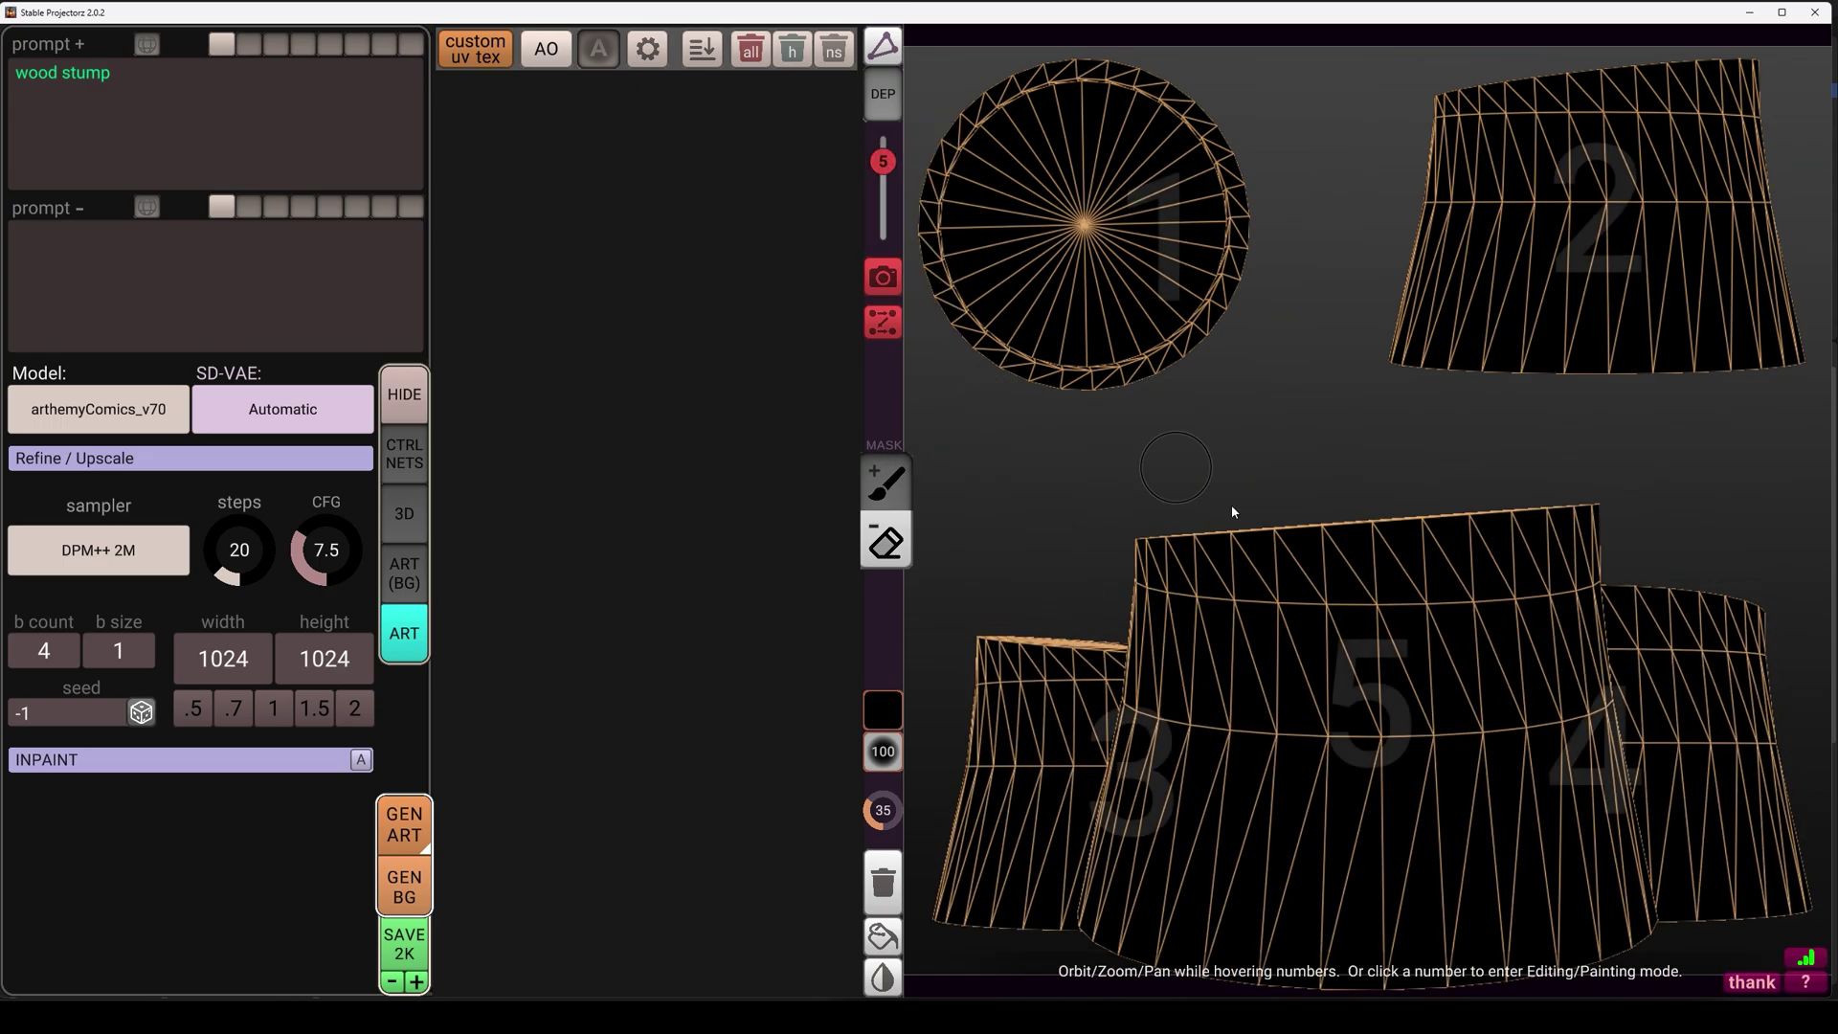
- Shrink camera view 5 and place it in the middle between the other four views of the stump
scroll(1350, 461, "down", 5)
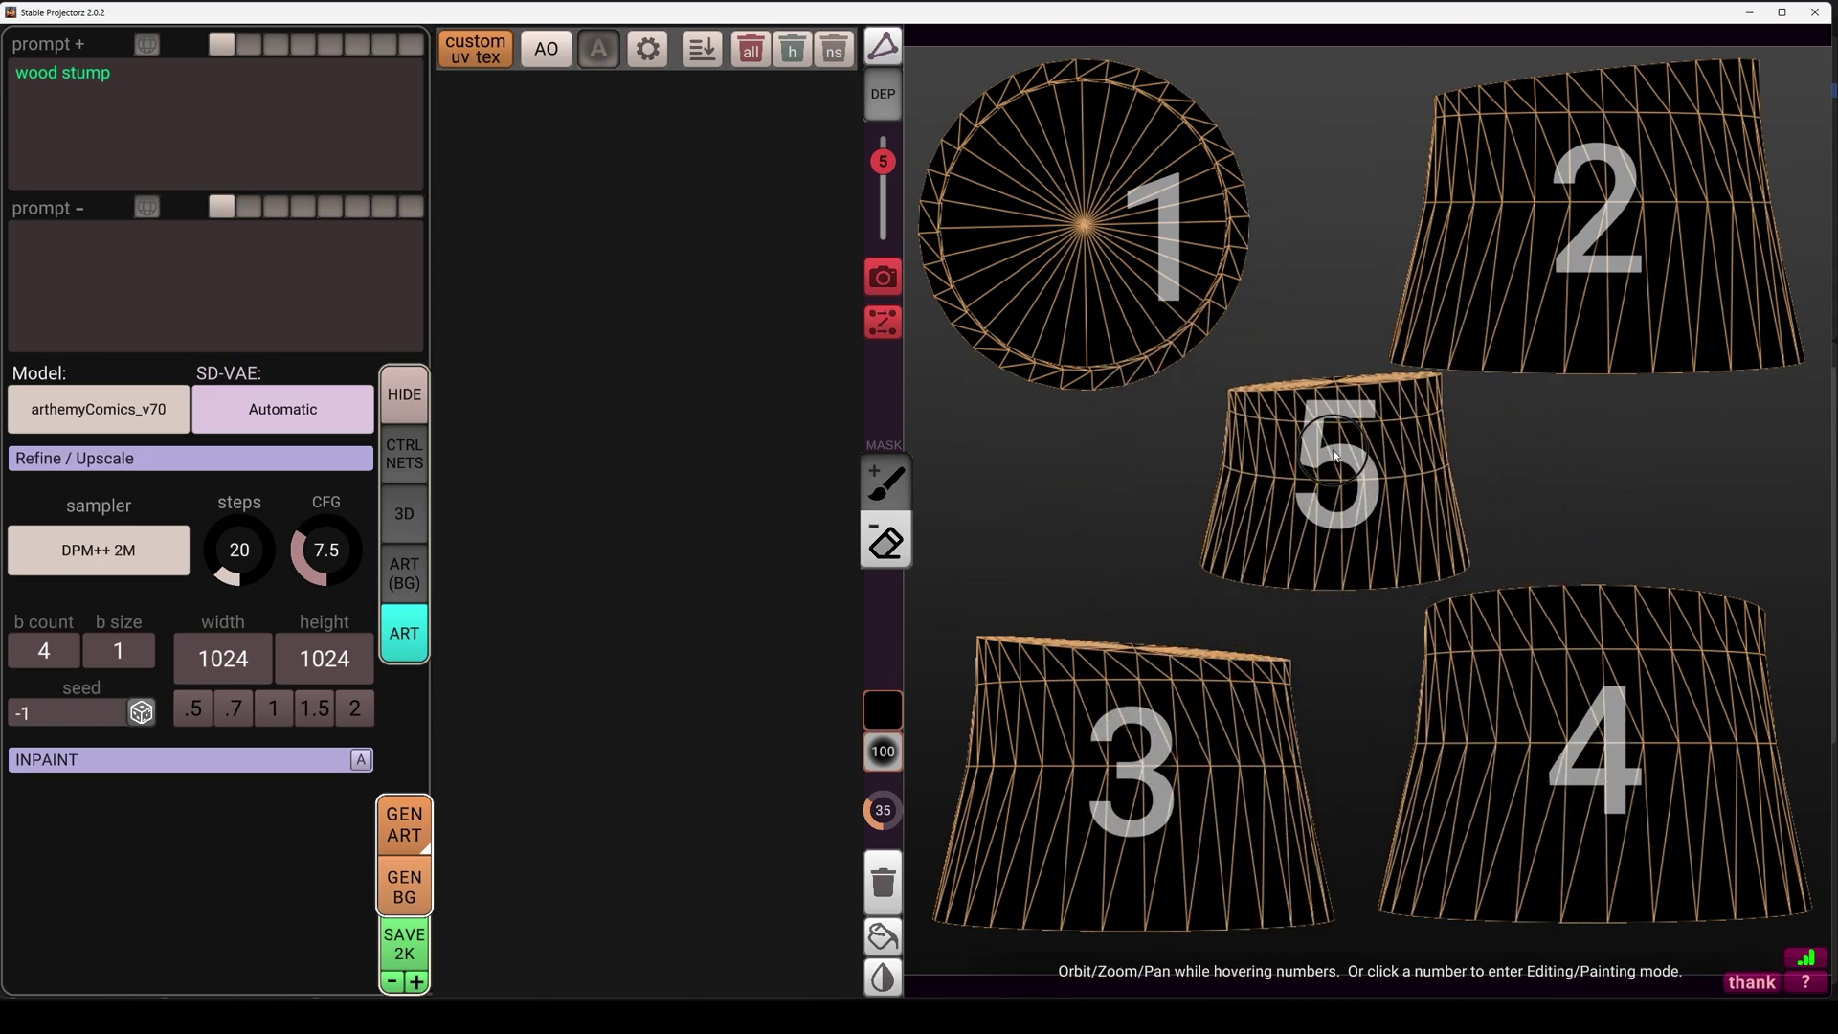
middle_click_drag(1477, 463, 1561, 445)
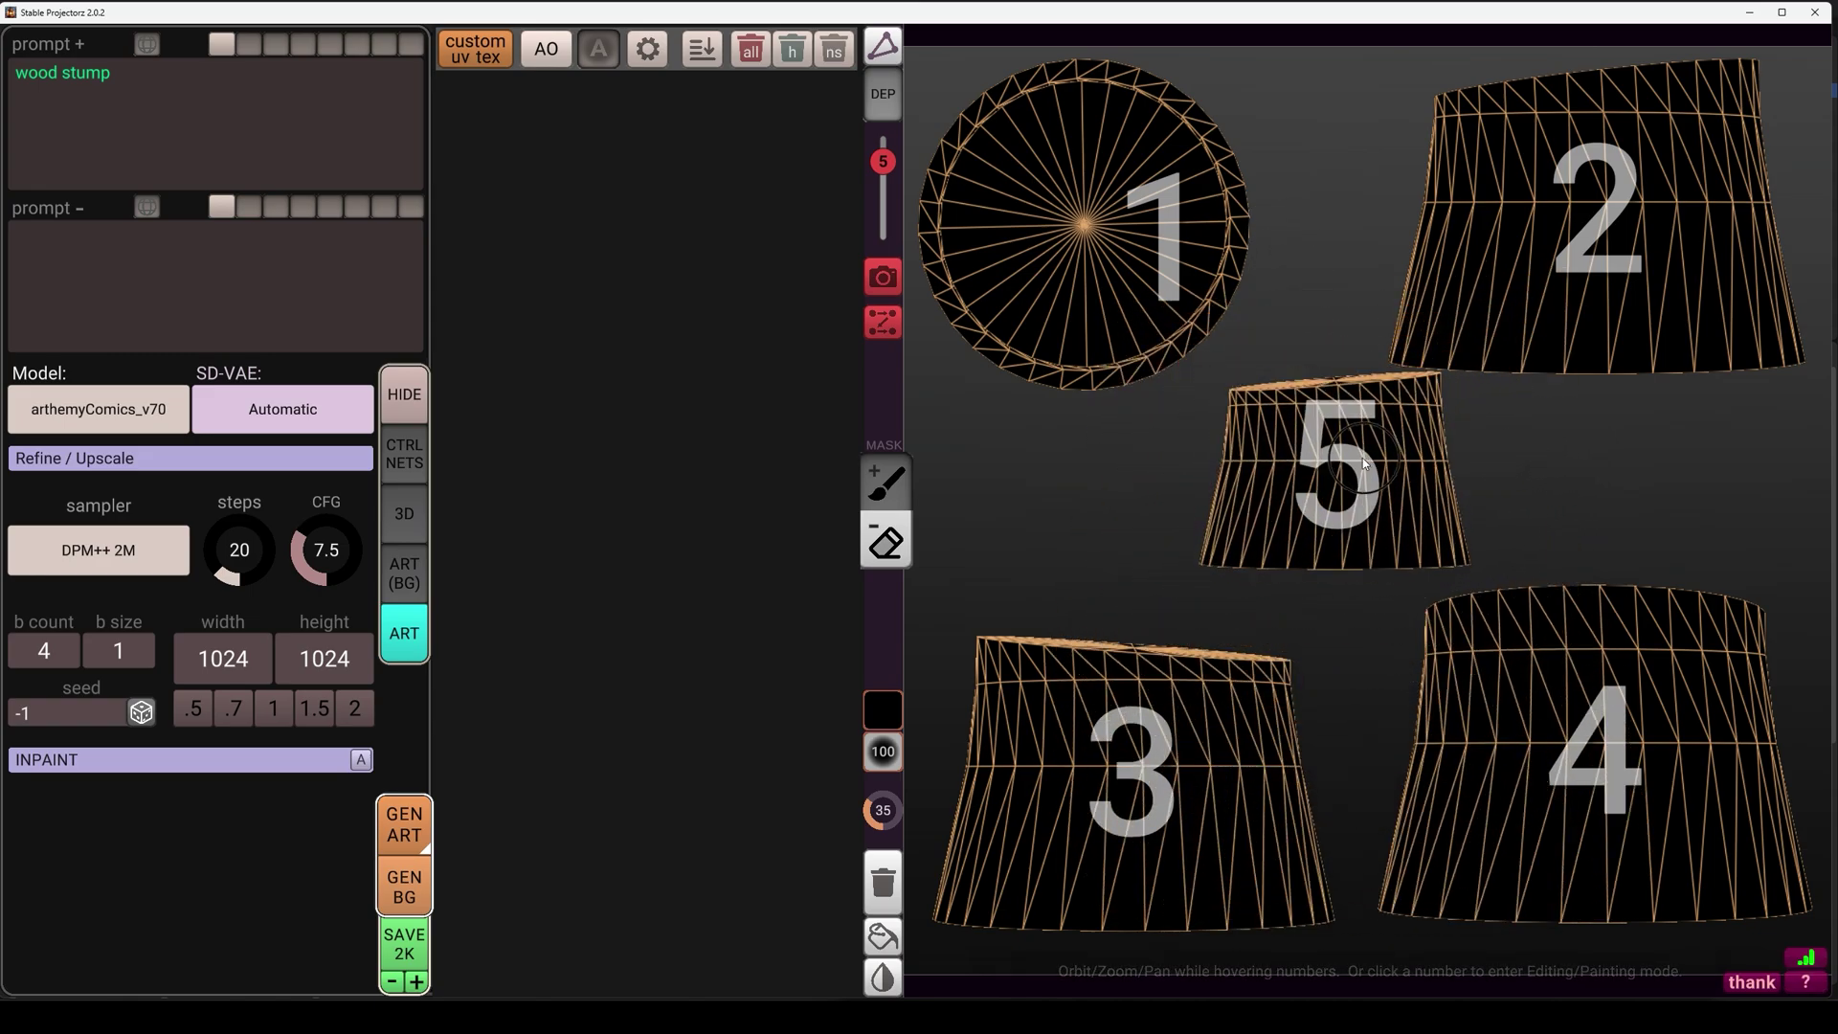
middle_click_drag(1416, 454, 1364, 488)
scroll(1339, 478, "up", 2)
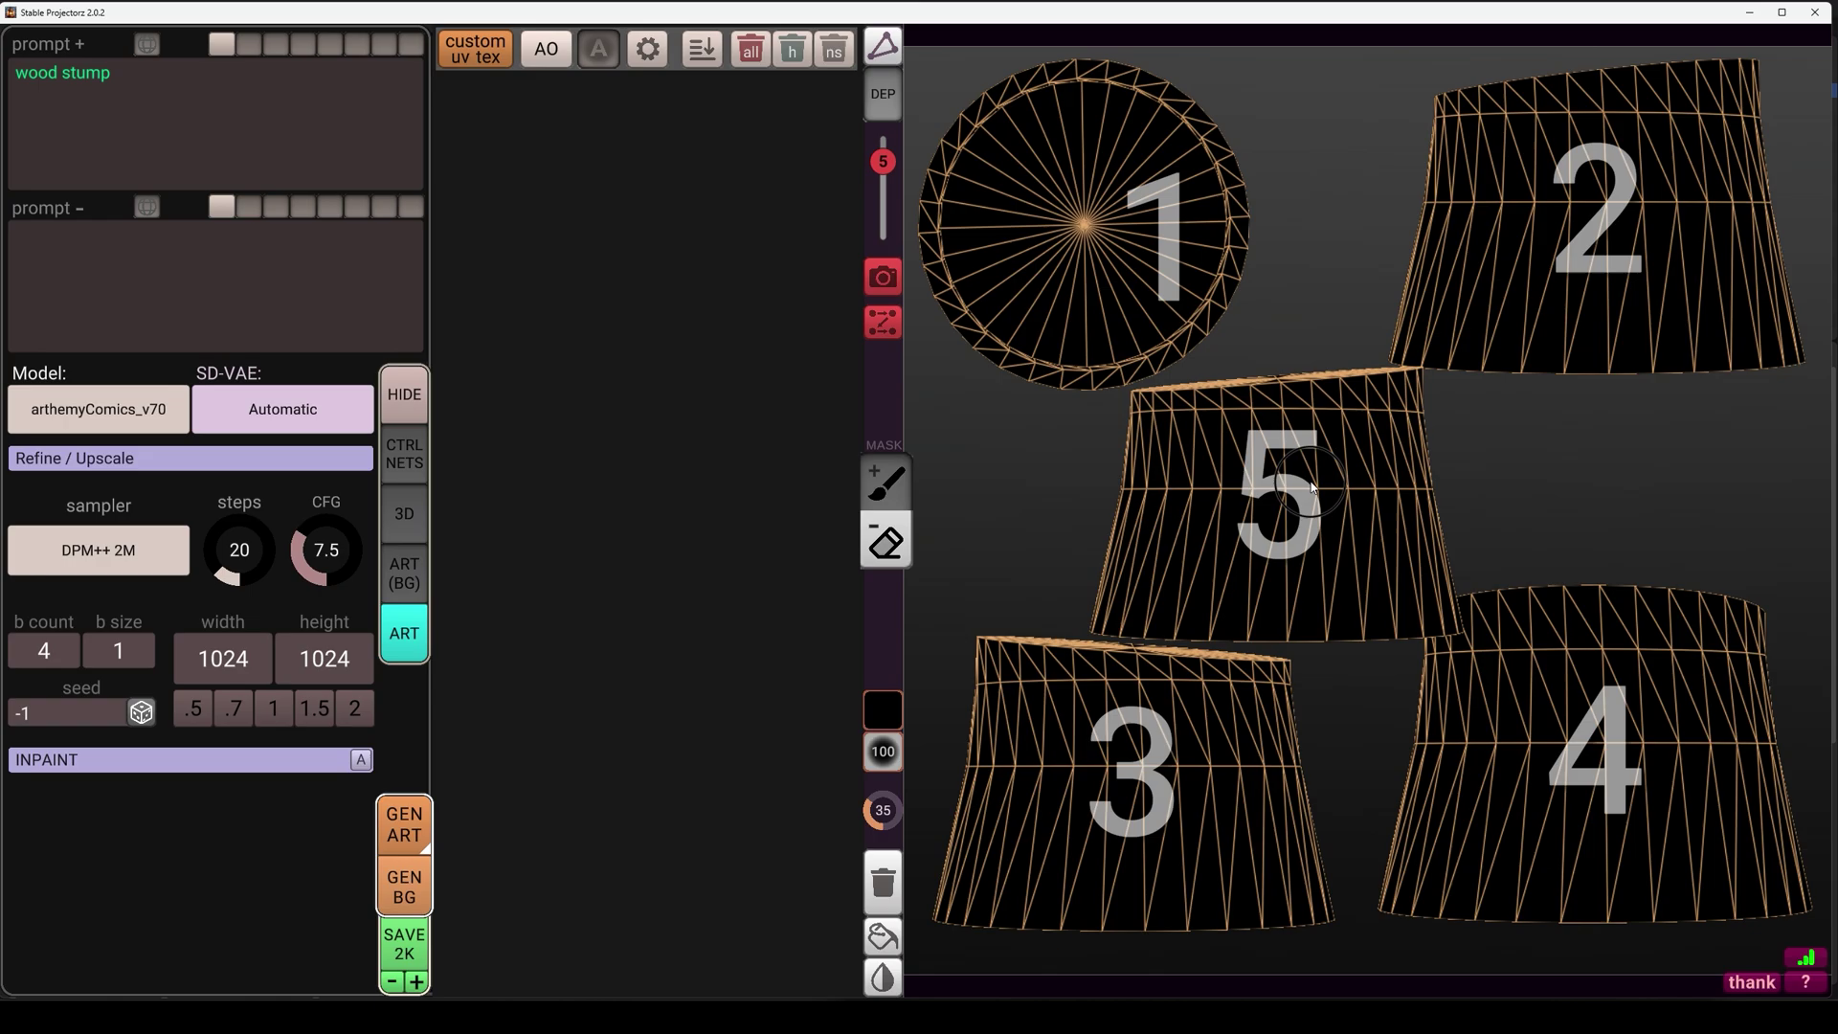
right_click_drag(1326, 474, 1326, 479)
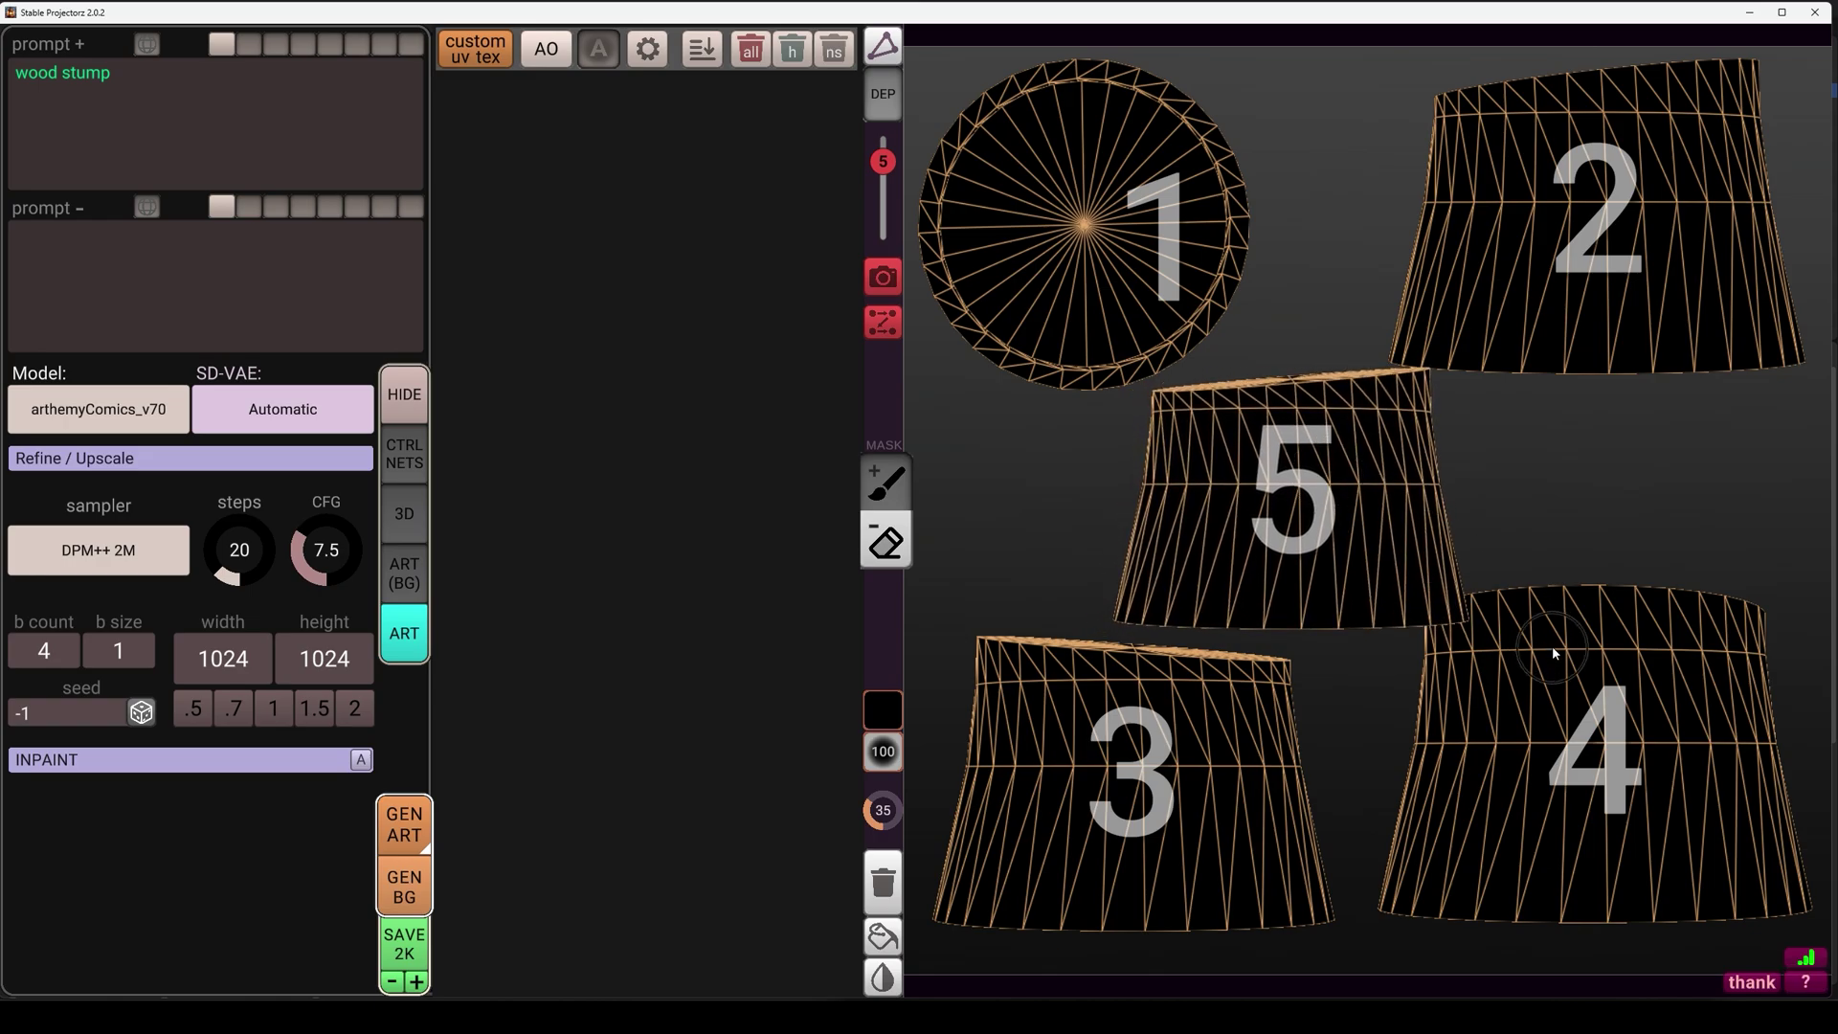
- Resize and shift camera views 4, 5 and 2 so that the five stump views fit without overlapping
right_click_drag(1553, 647, 1550, 709)
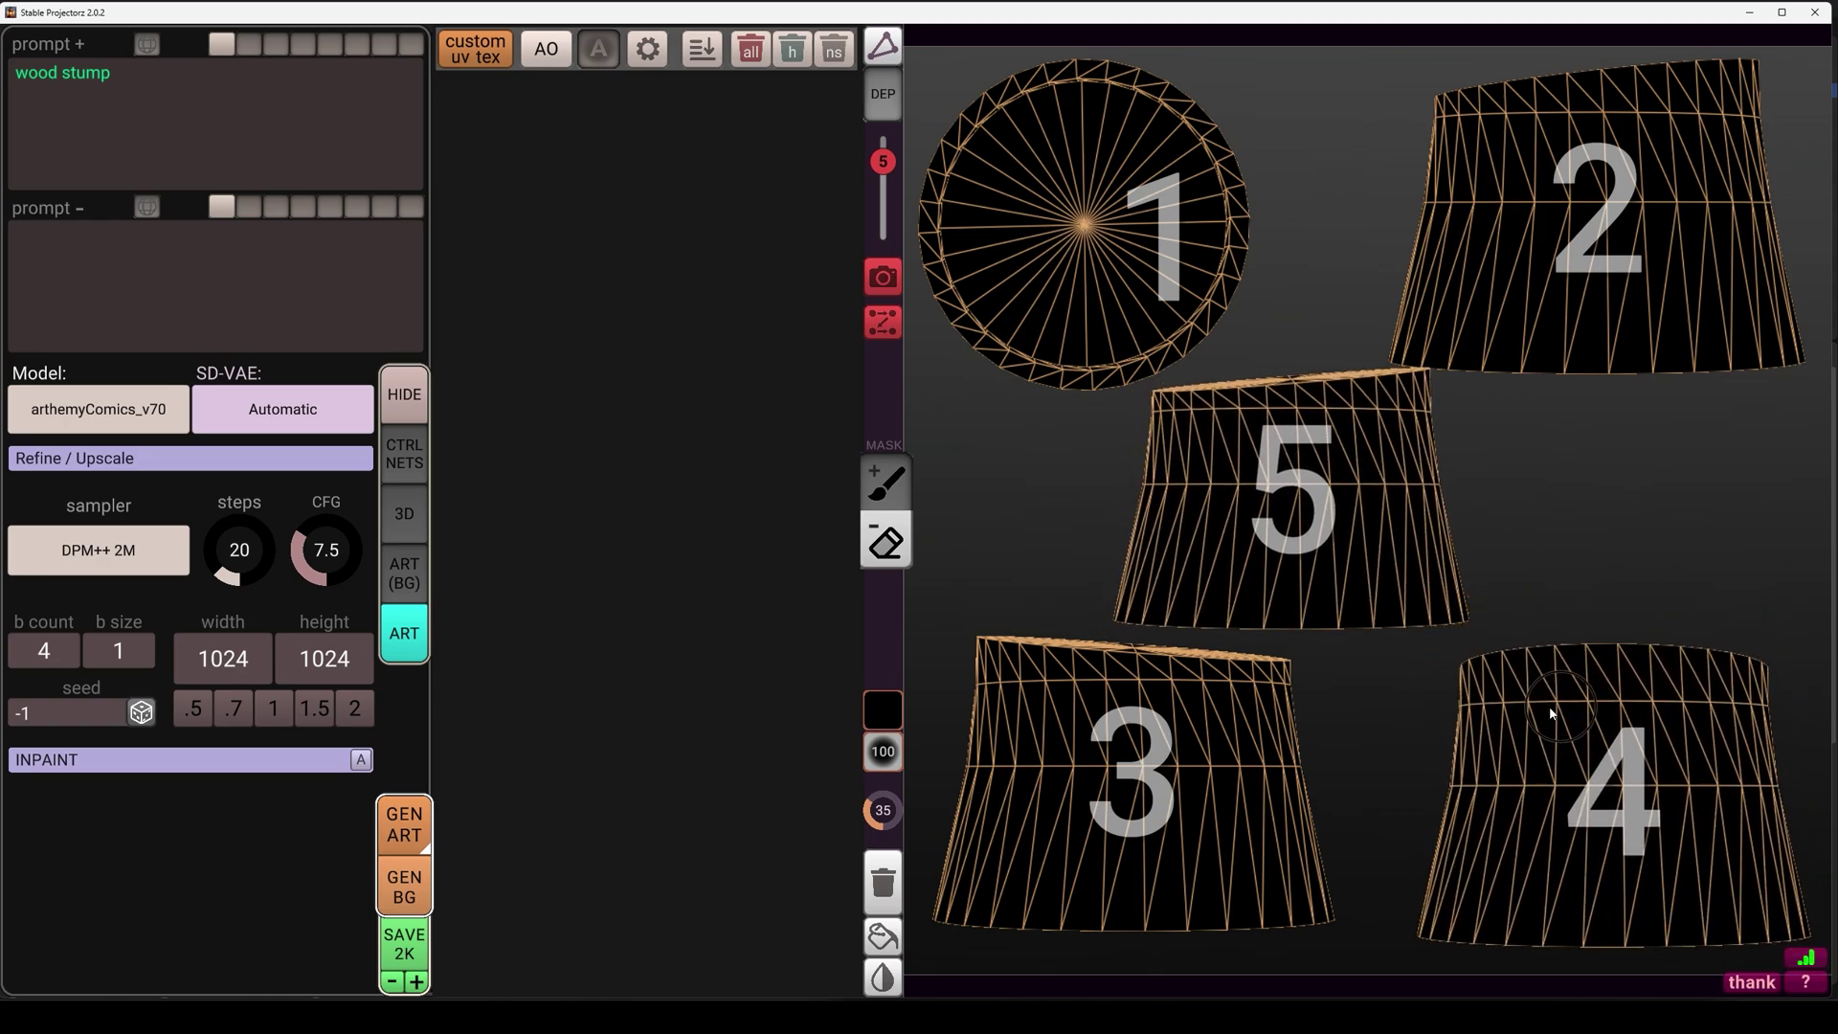
scroll(1608, 776, "up", 1)
middle_click_drag(1612, 763, 1606, 769)
middle_click_drag(1366, 486, 1372, 489)
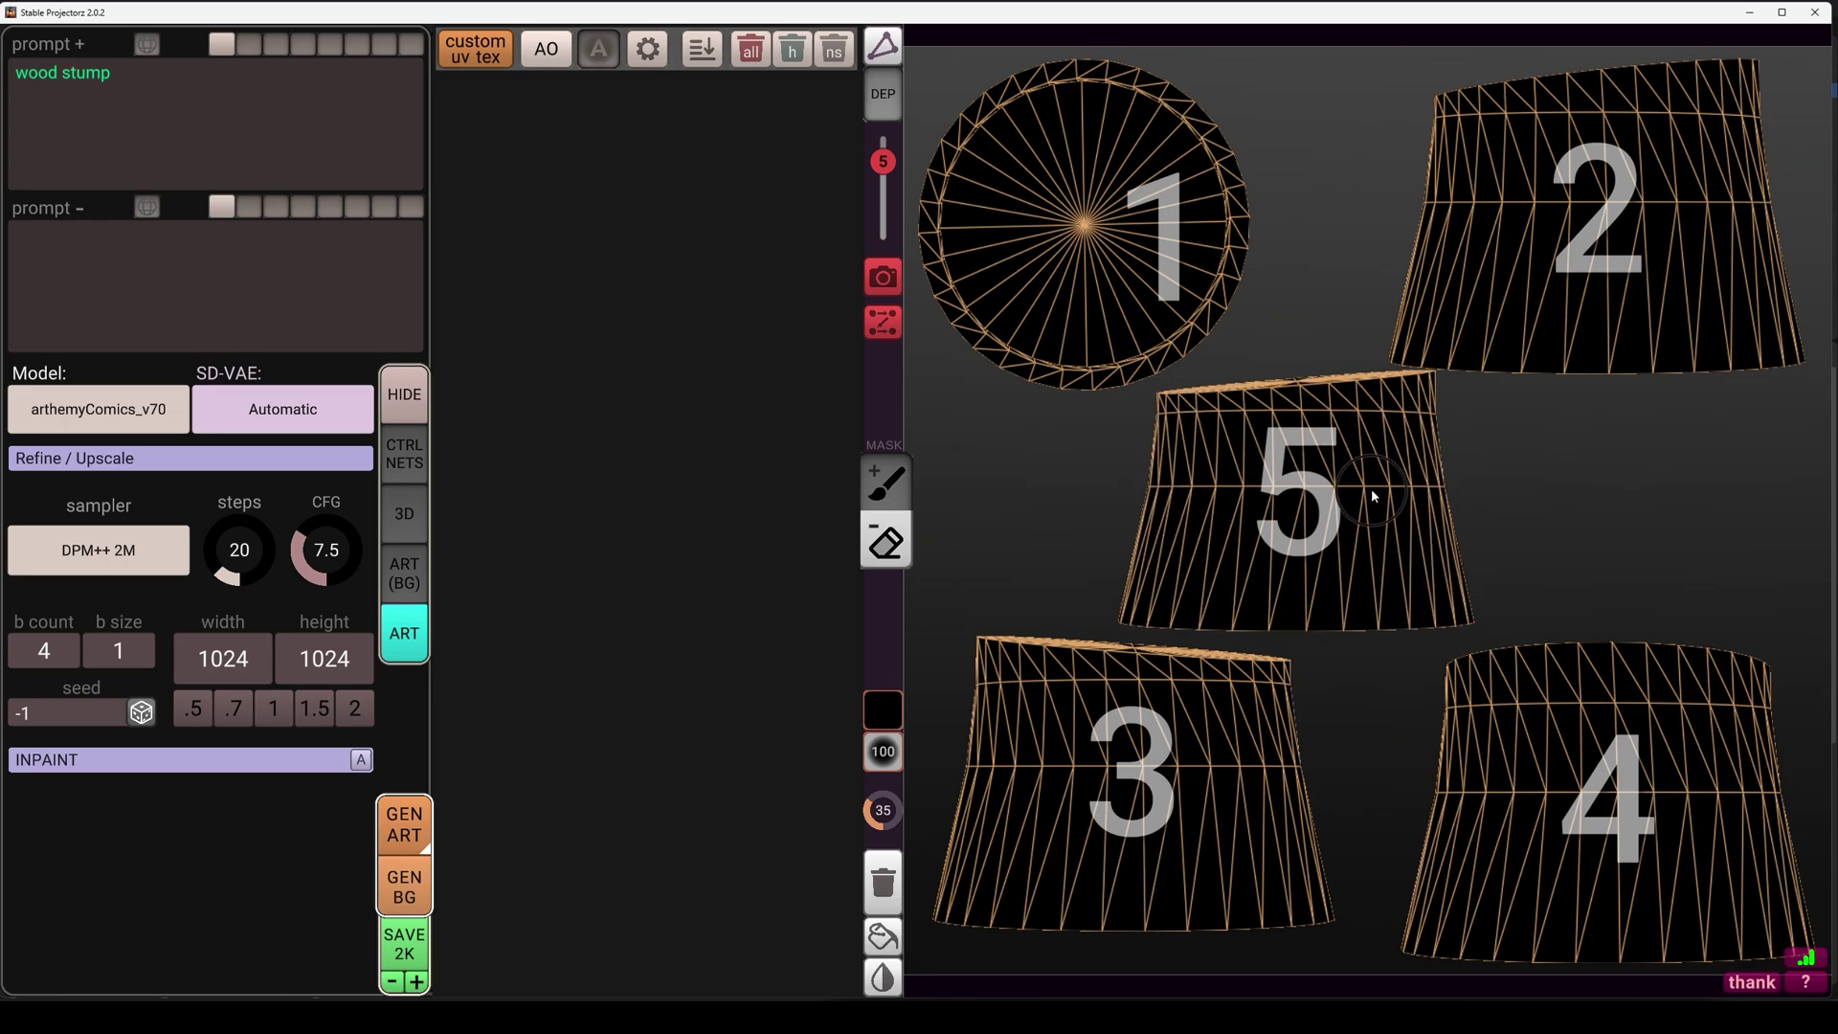
middle_click_drag(1616, 234, 1637, 230)
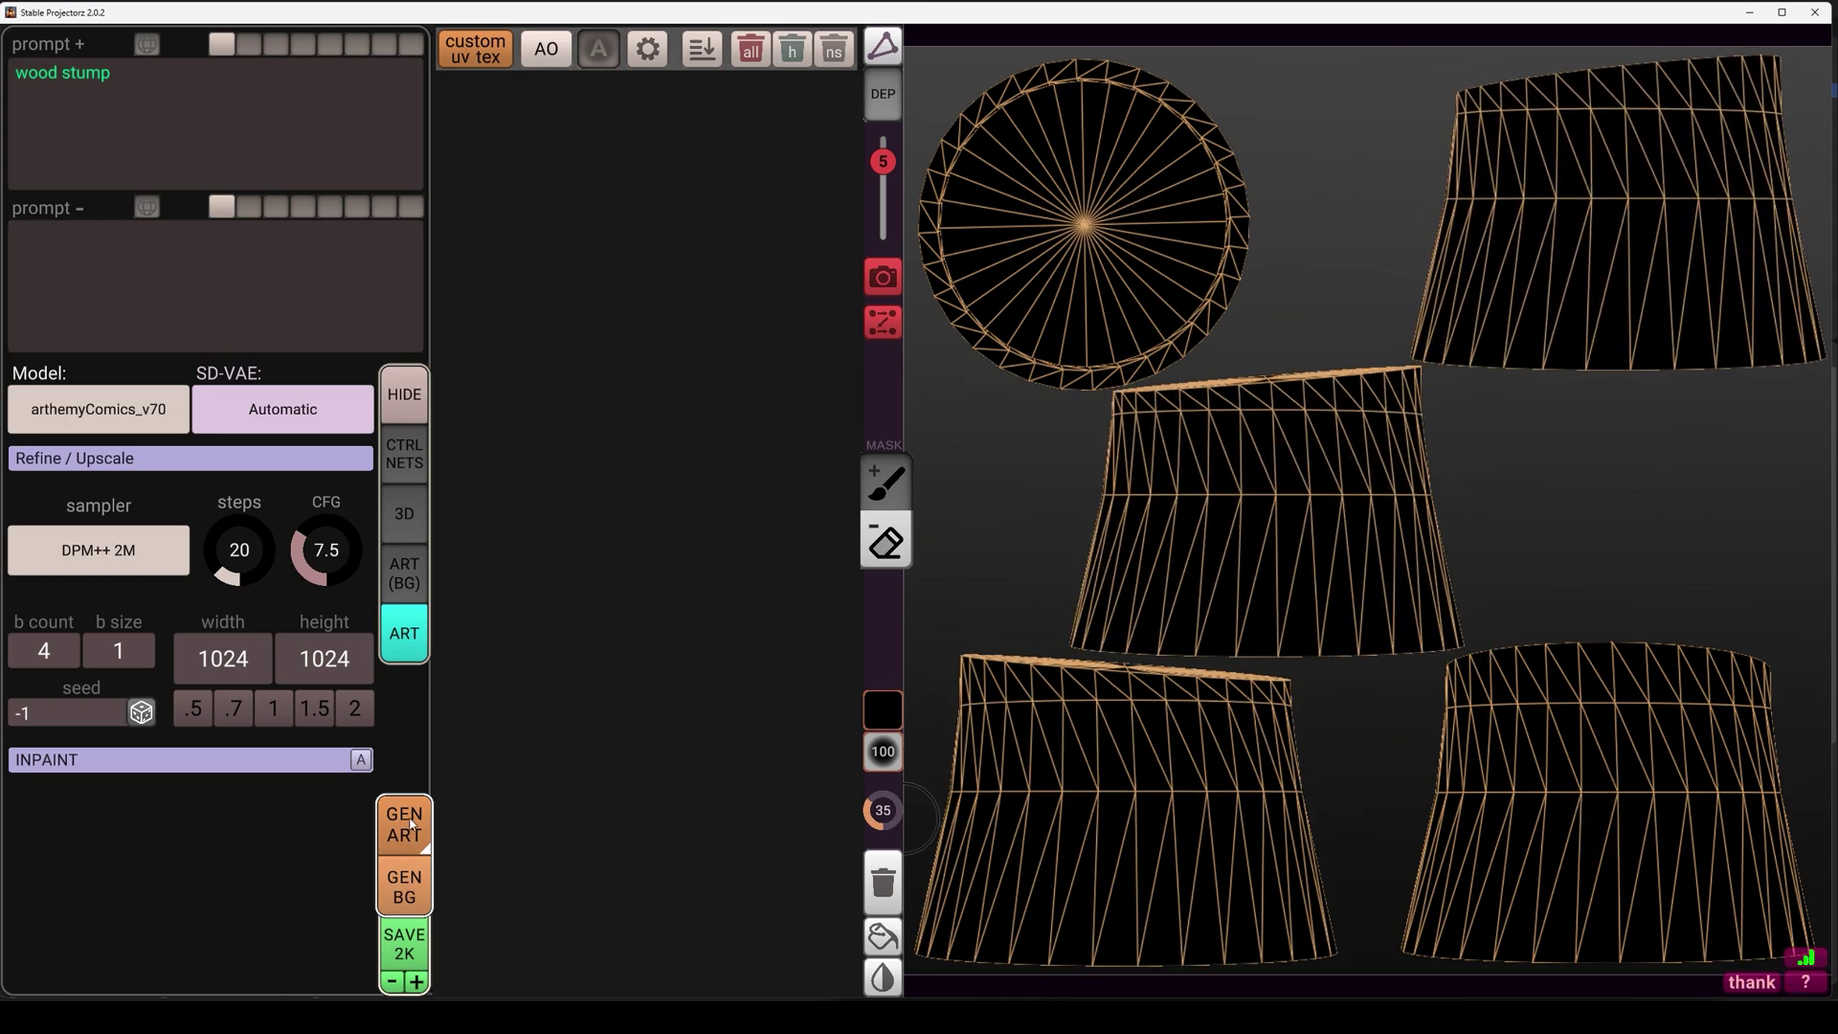
- Generate a batch of four wood stump textures for the five camera views and hide the wireframe
left_click(410, 823)
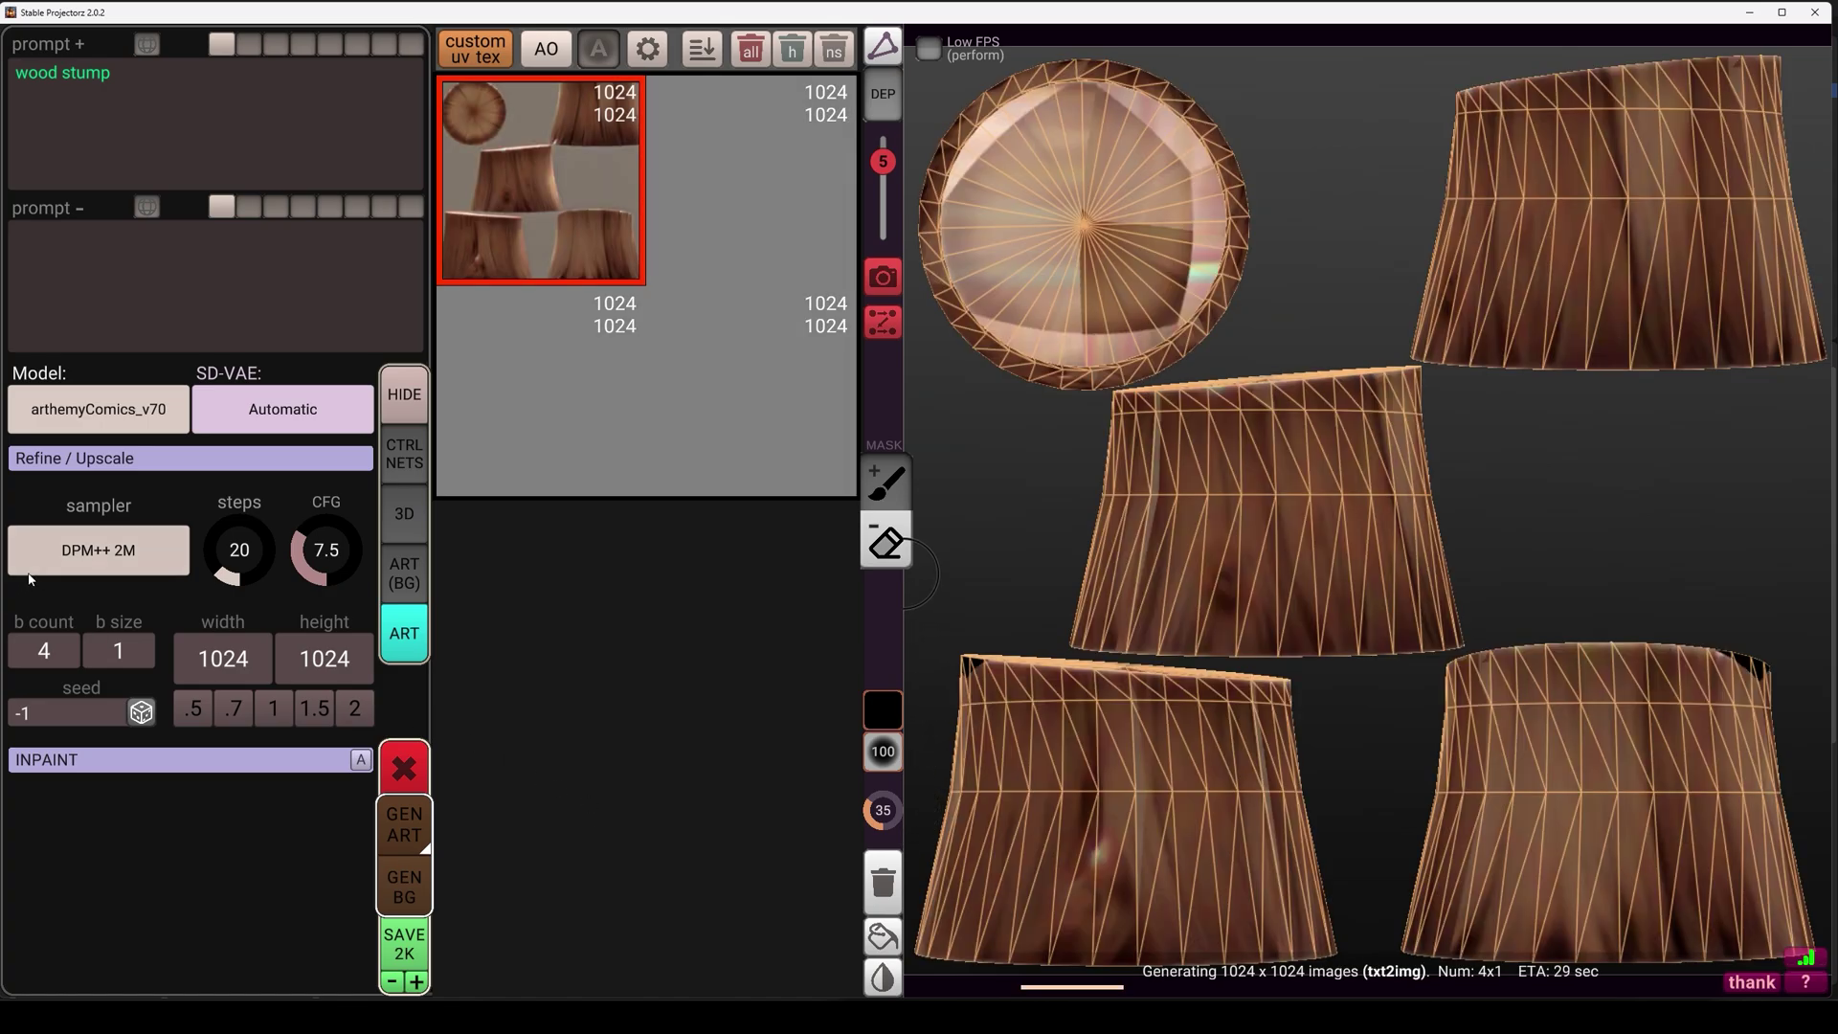
left_click(884, 48)
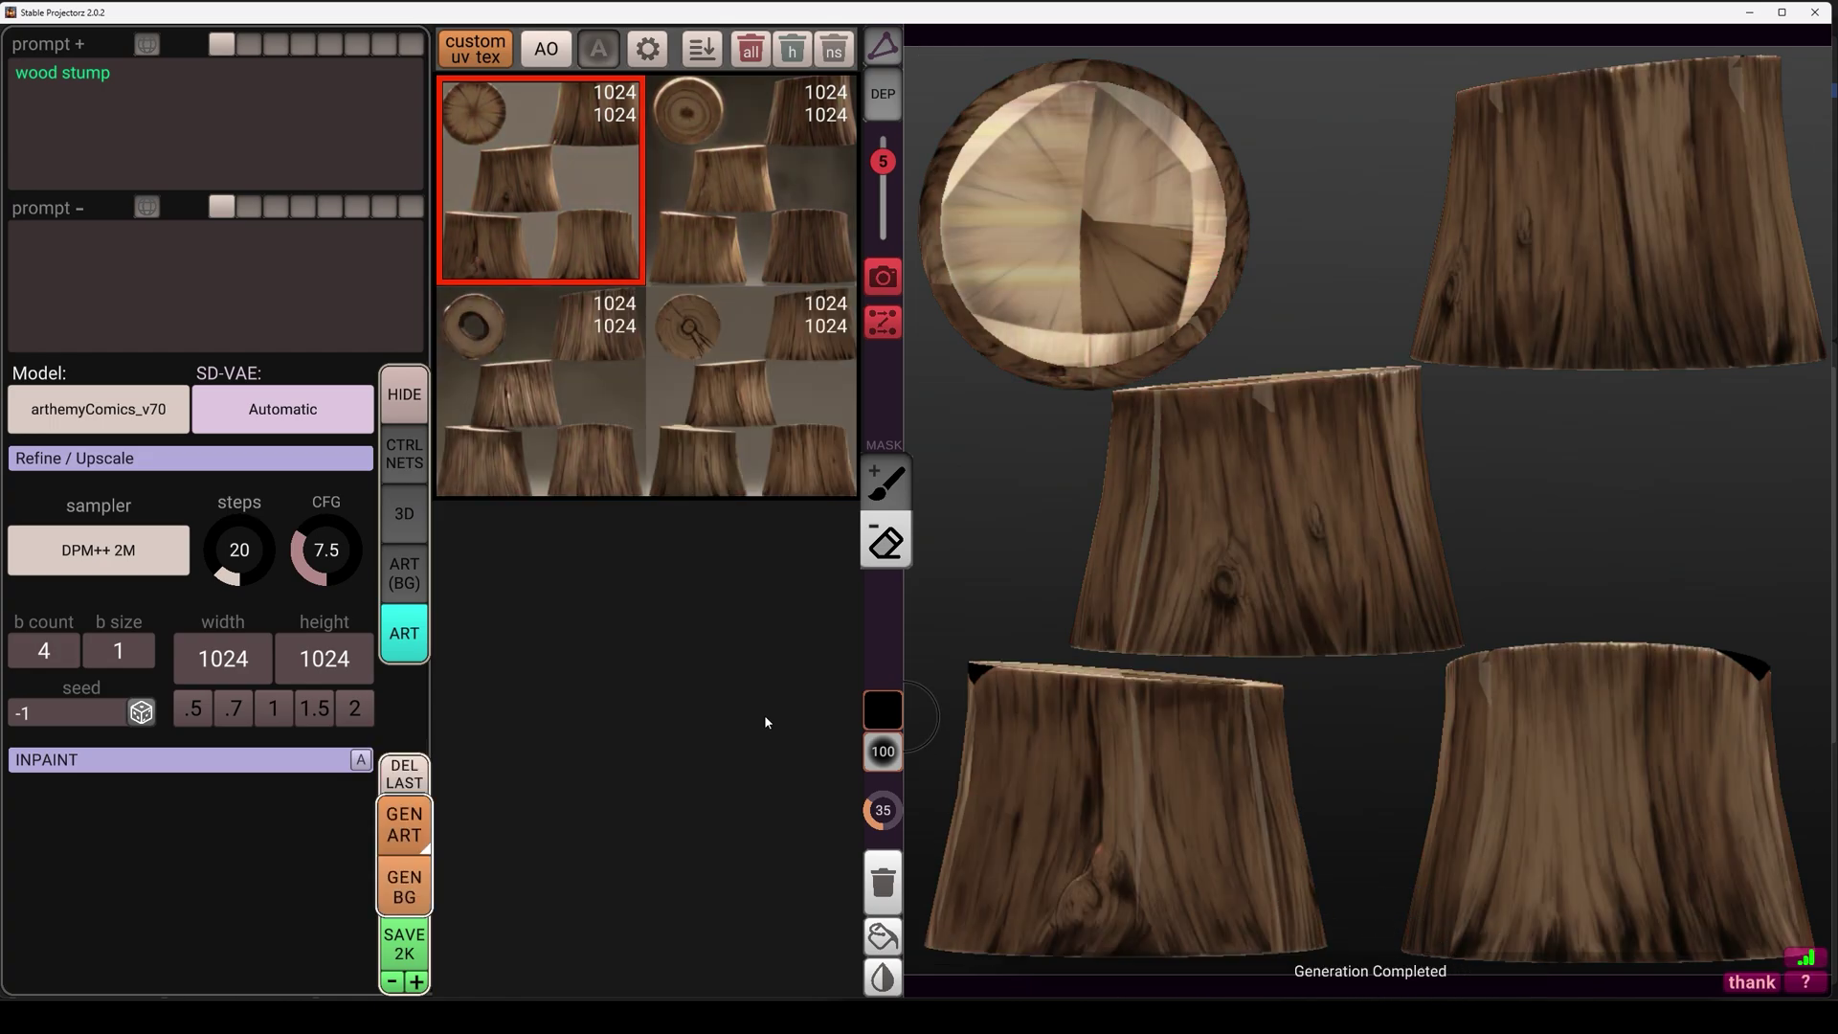
- Leave the multi-camera layout, compare the generated textures on the single stump, and select the second variation
left_click(891, 279)
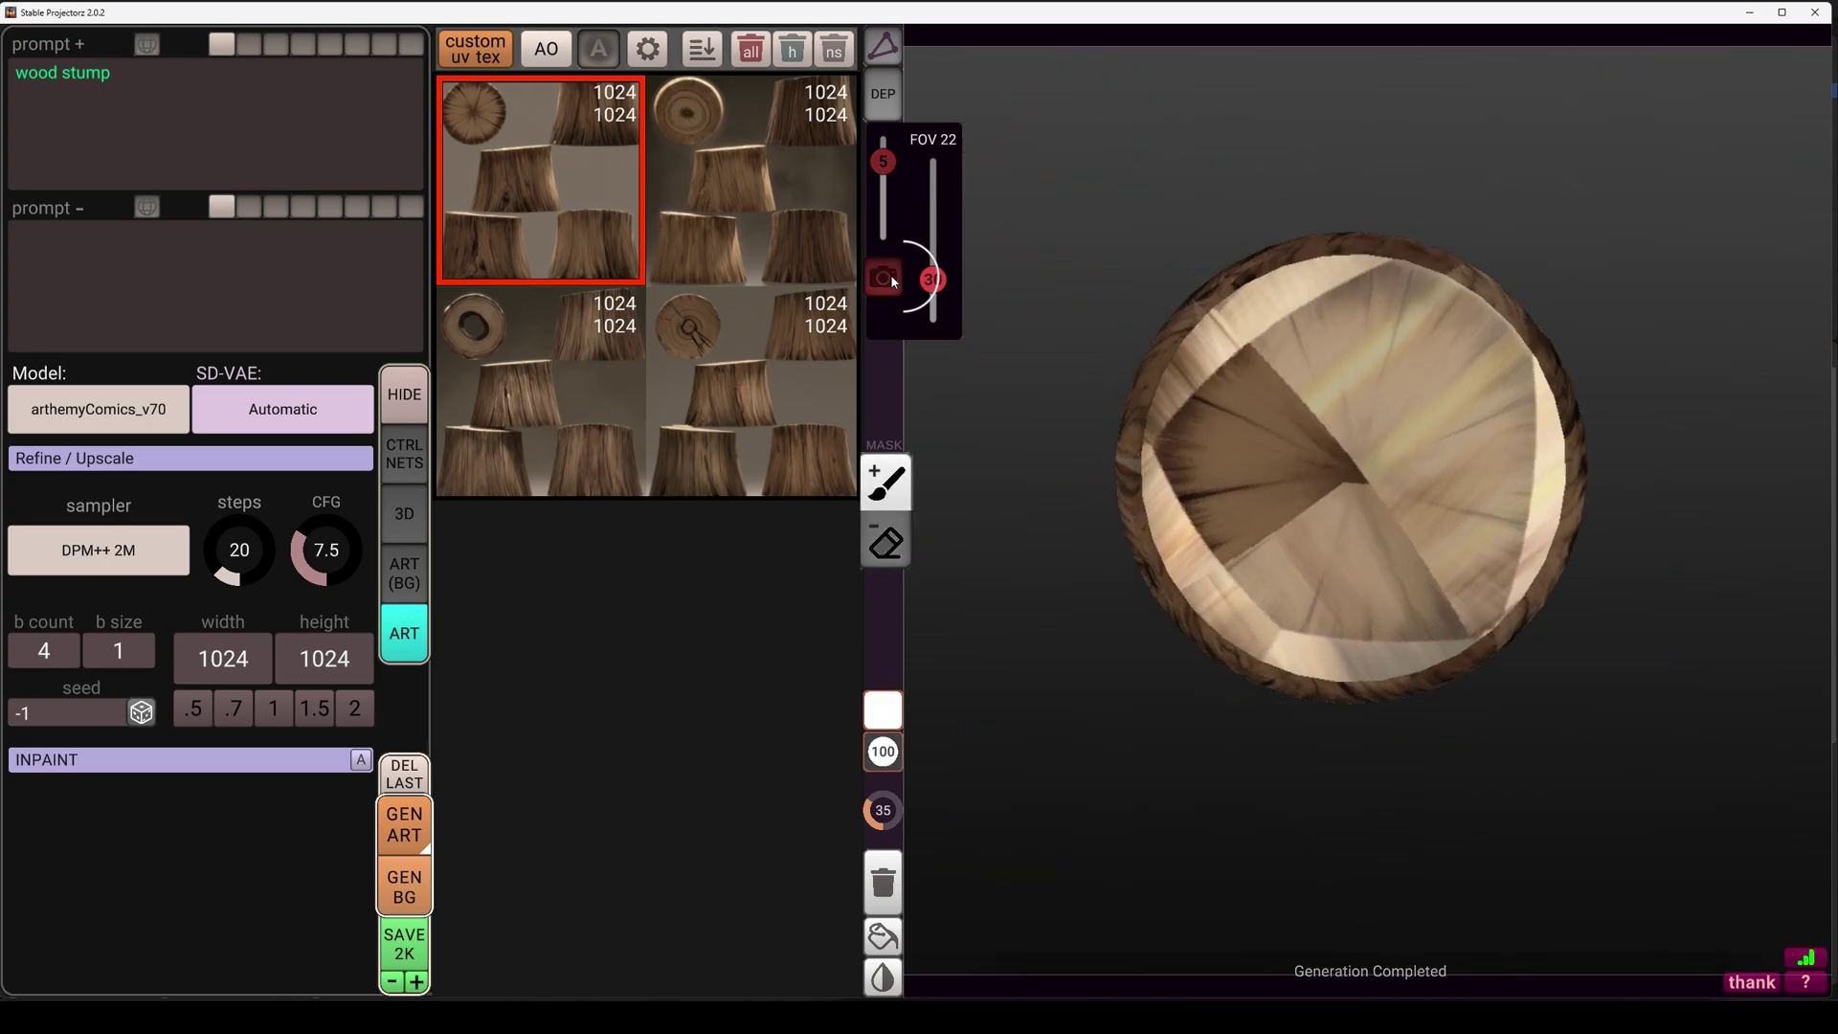
scroll(1170, 451, "down", 2)
left_click_drag(1501, 572, 1156, 328, "alt")
right_click_drag(1156, 327, 1540, 362)
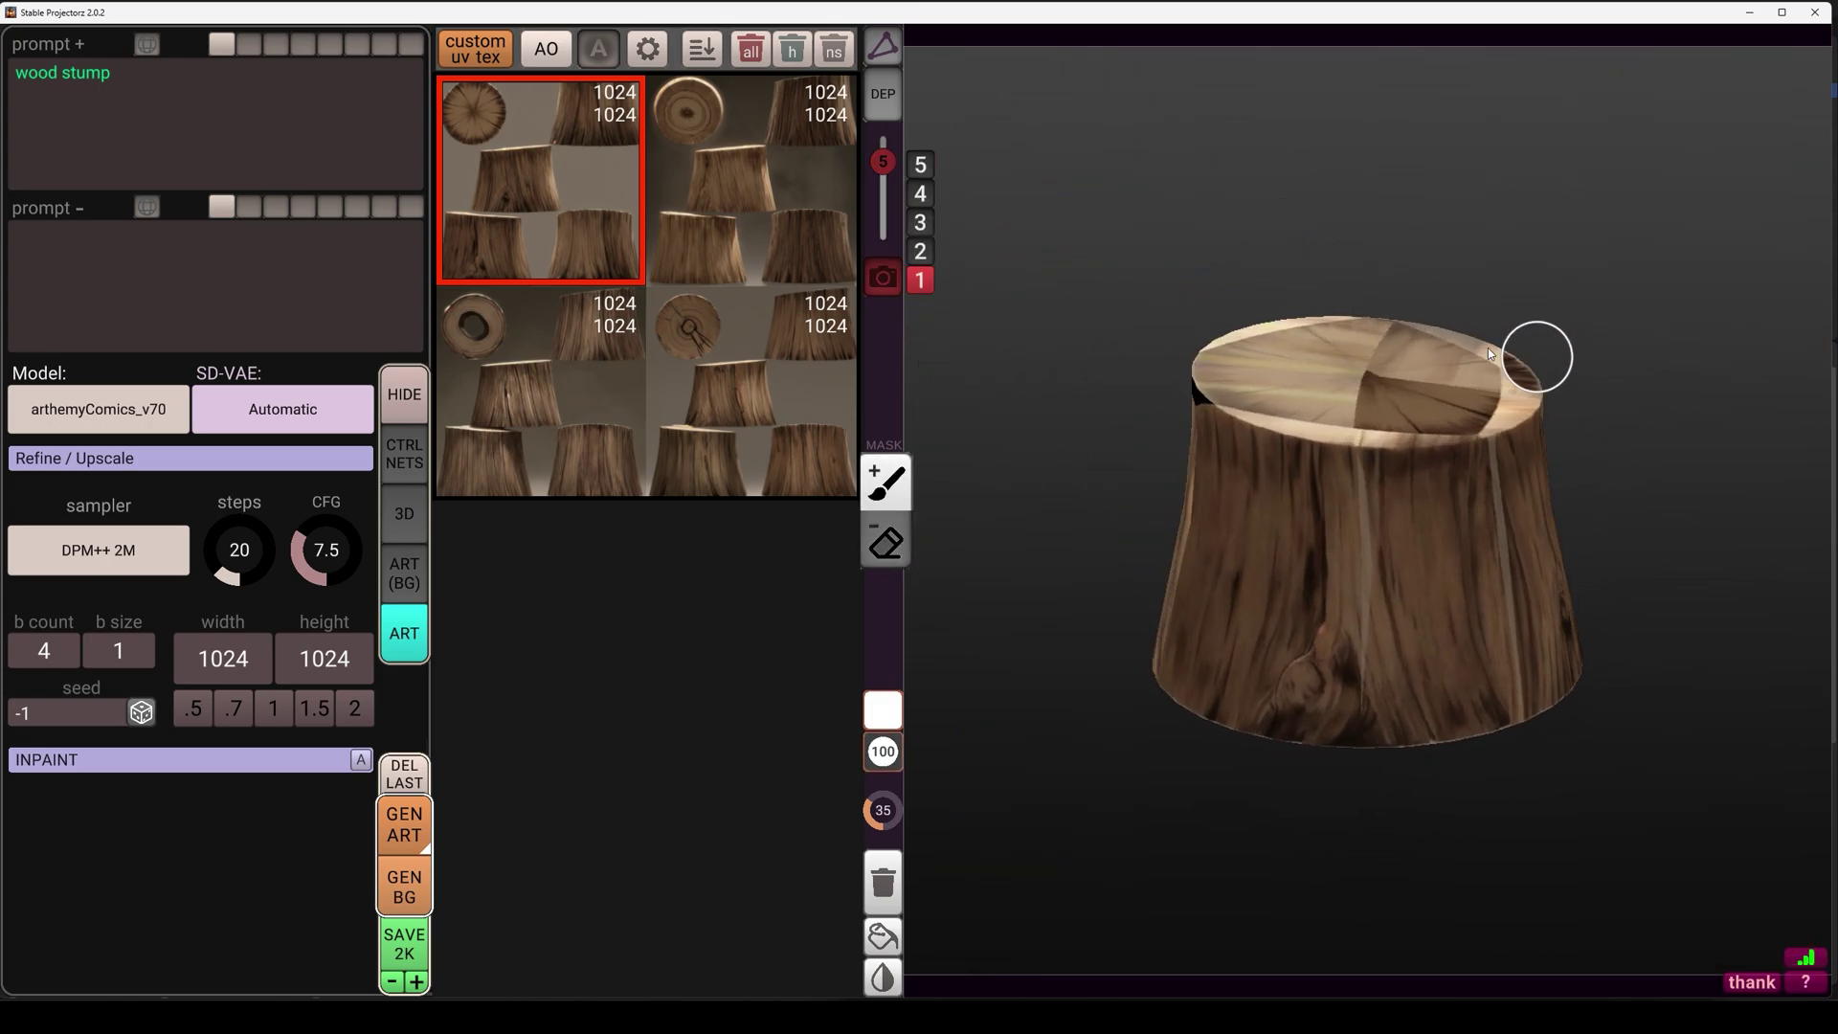
left_click(756, 221)
right_click_drag(1134, 446, 1722, 418)
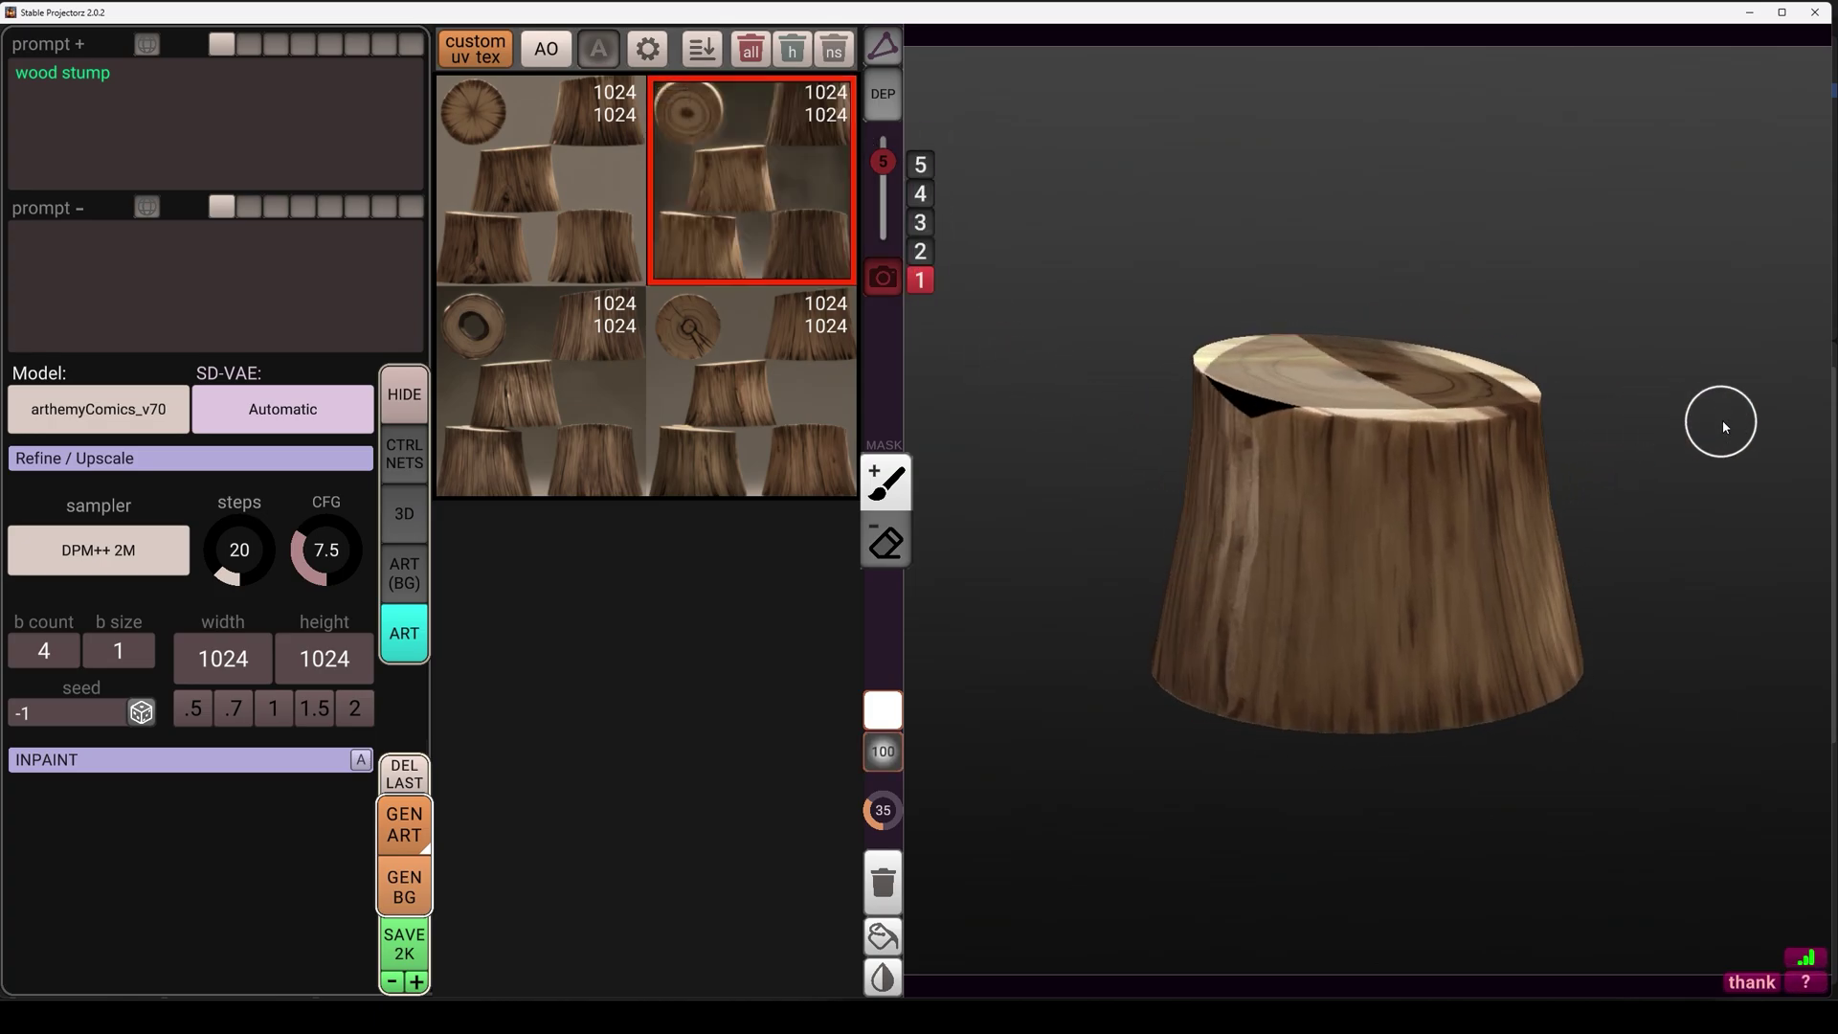
left_click(756, 382)
right_click_drag(1292, 475, 1190, 445)
left_click(751, 182)
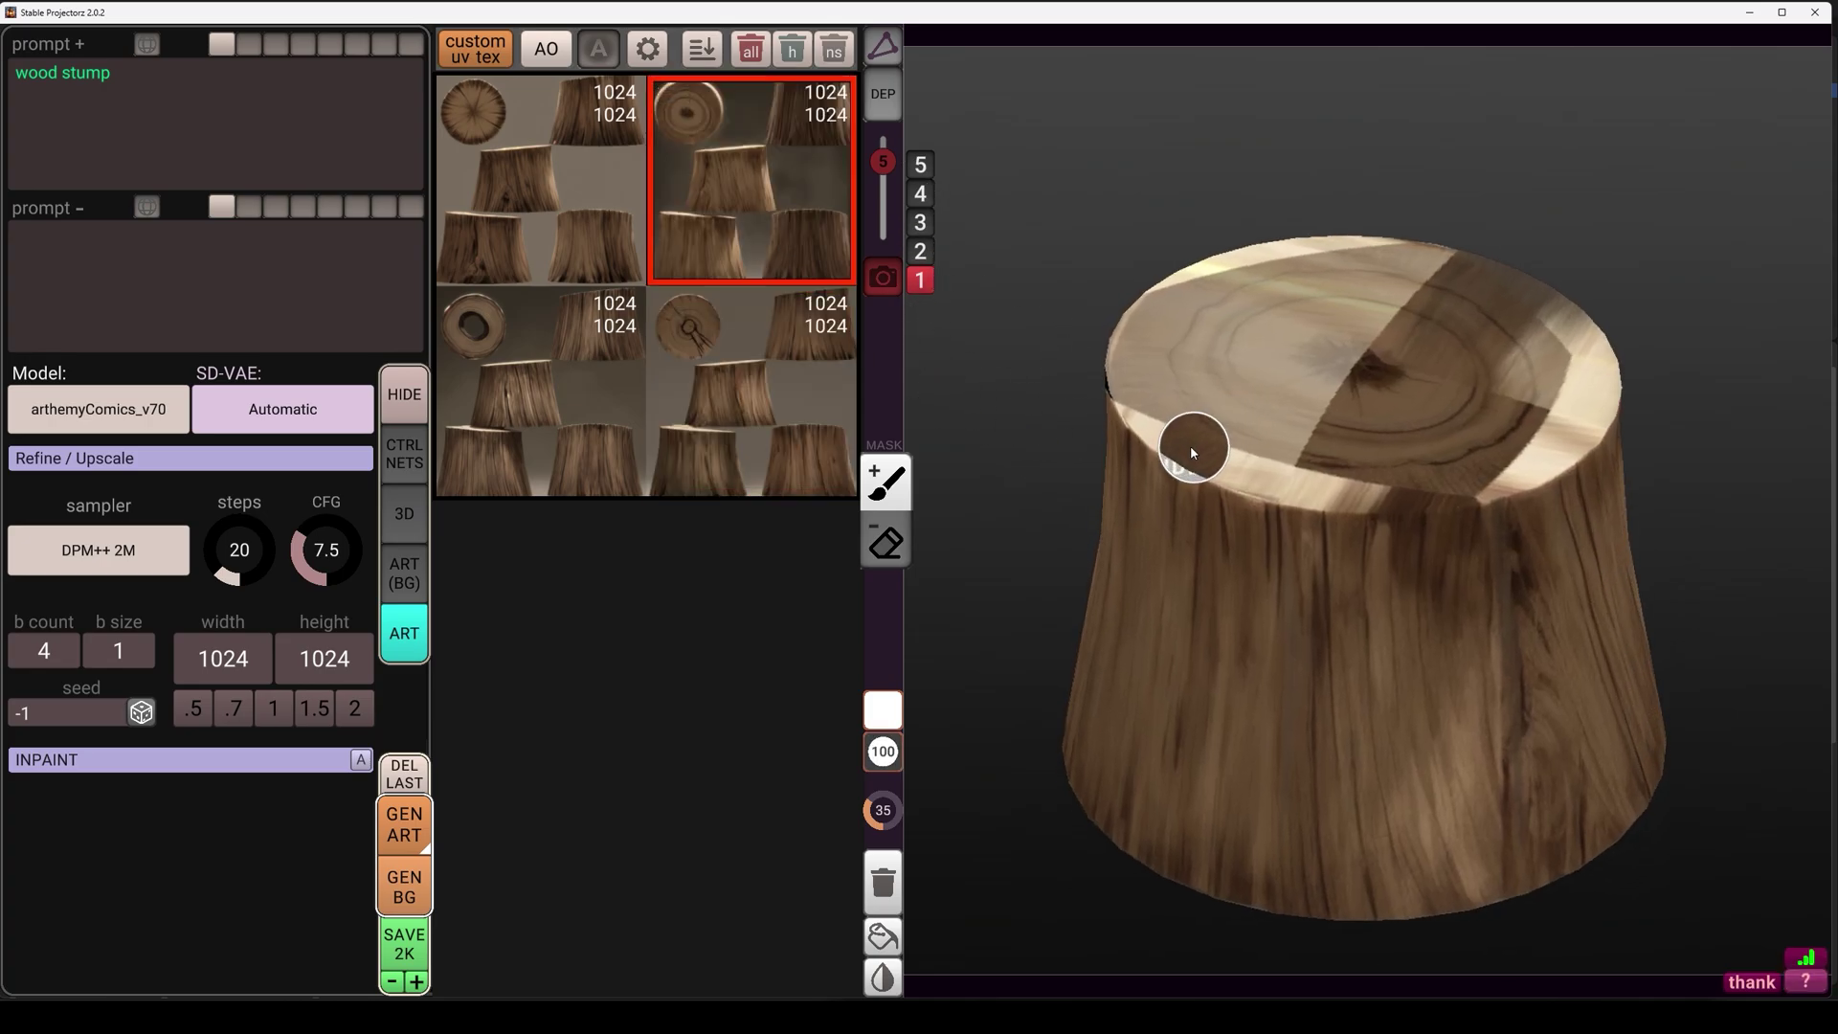
- Paint camera 1's projection over the stump's whole top face, out to the rim, to cover the mismatched wedges
left_click(926, 279)
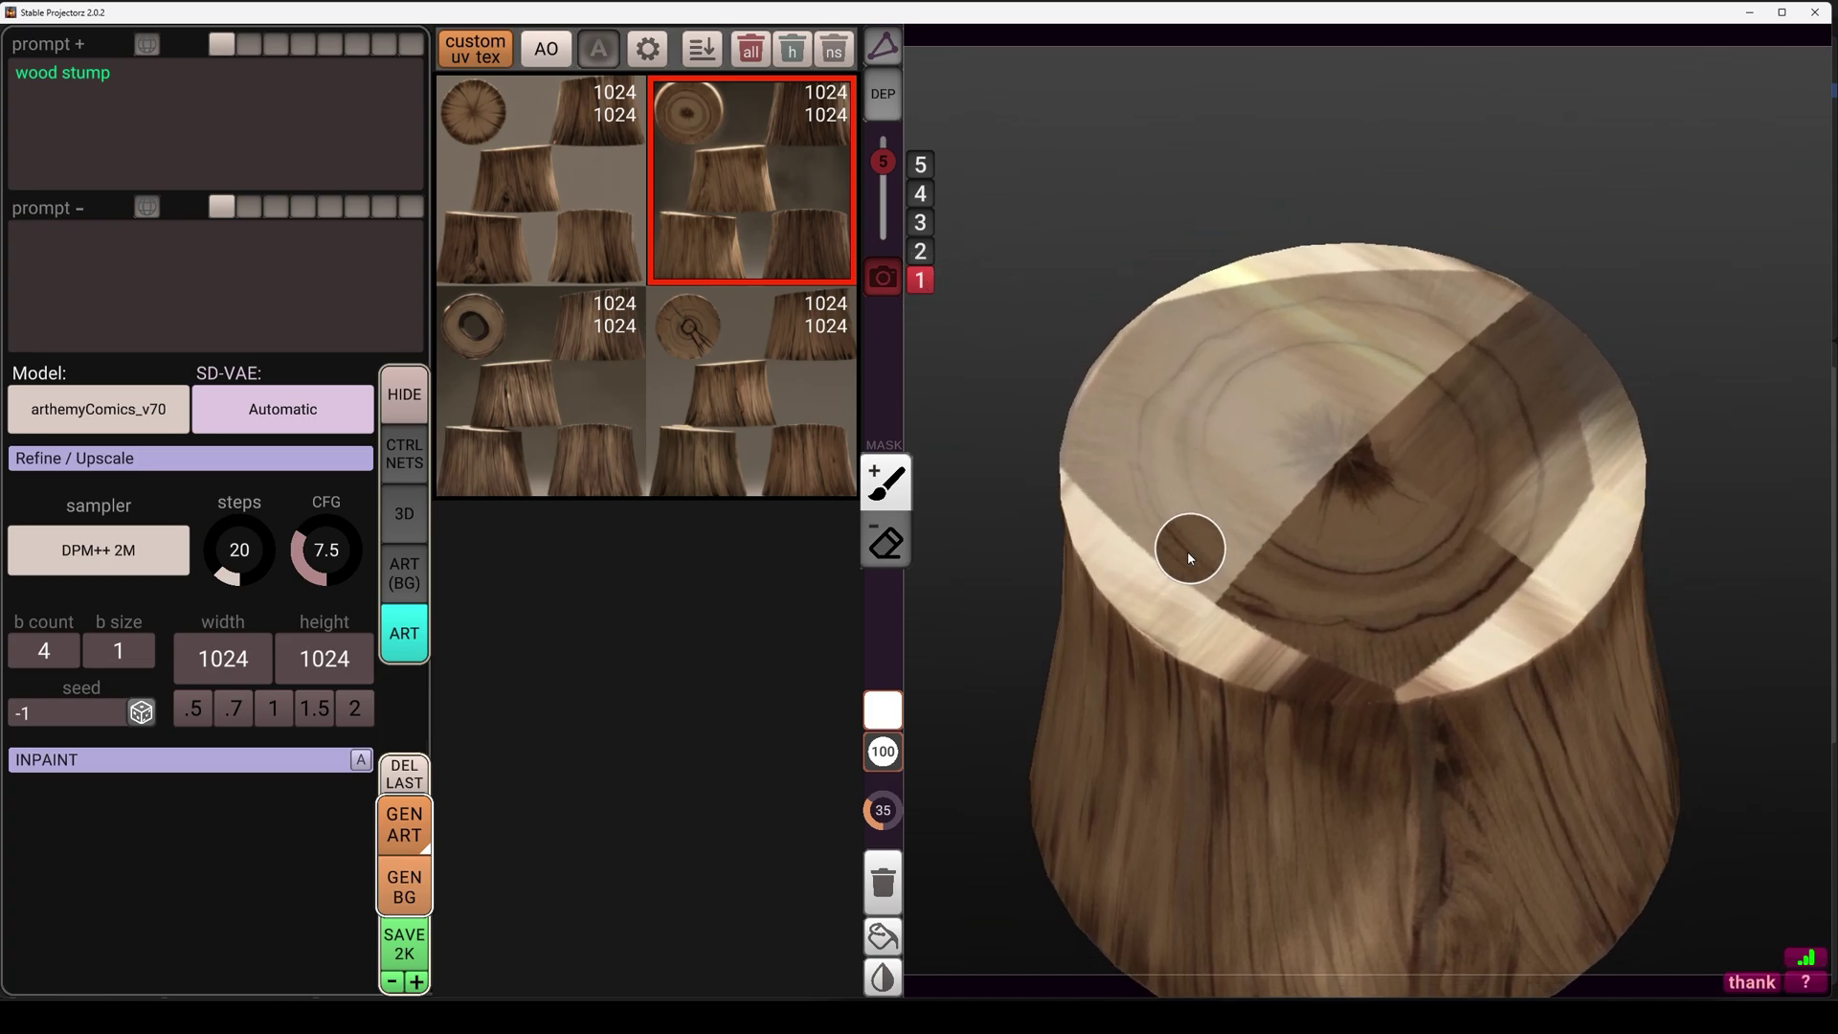
mouse_move(1158, 583)
left_mouse_down()
mouse_move(1285, 660)
mouse_move(1433, 660)
mouse_move(1480, 646)
mouse_move(1571, 536)
mouse_move(1402, 414)
mouse_move(1371, 491)
mouse_move(1243, 513)
mouse_move(1155, 603)
left_mouse_up()
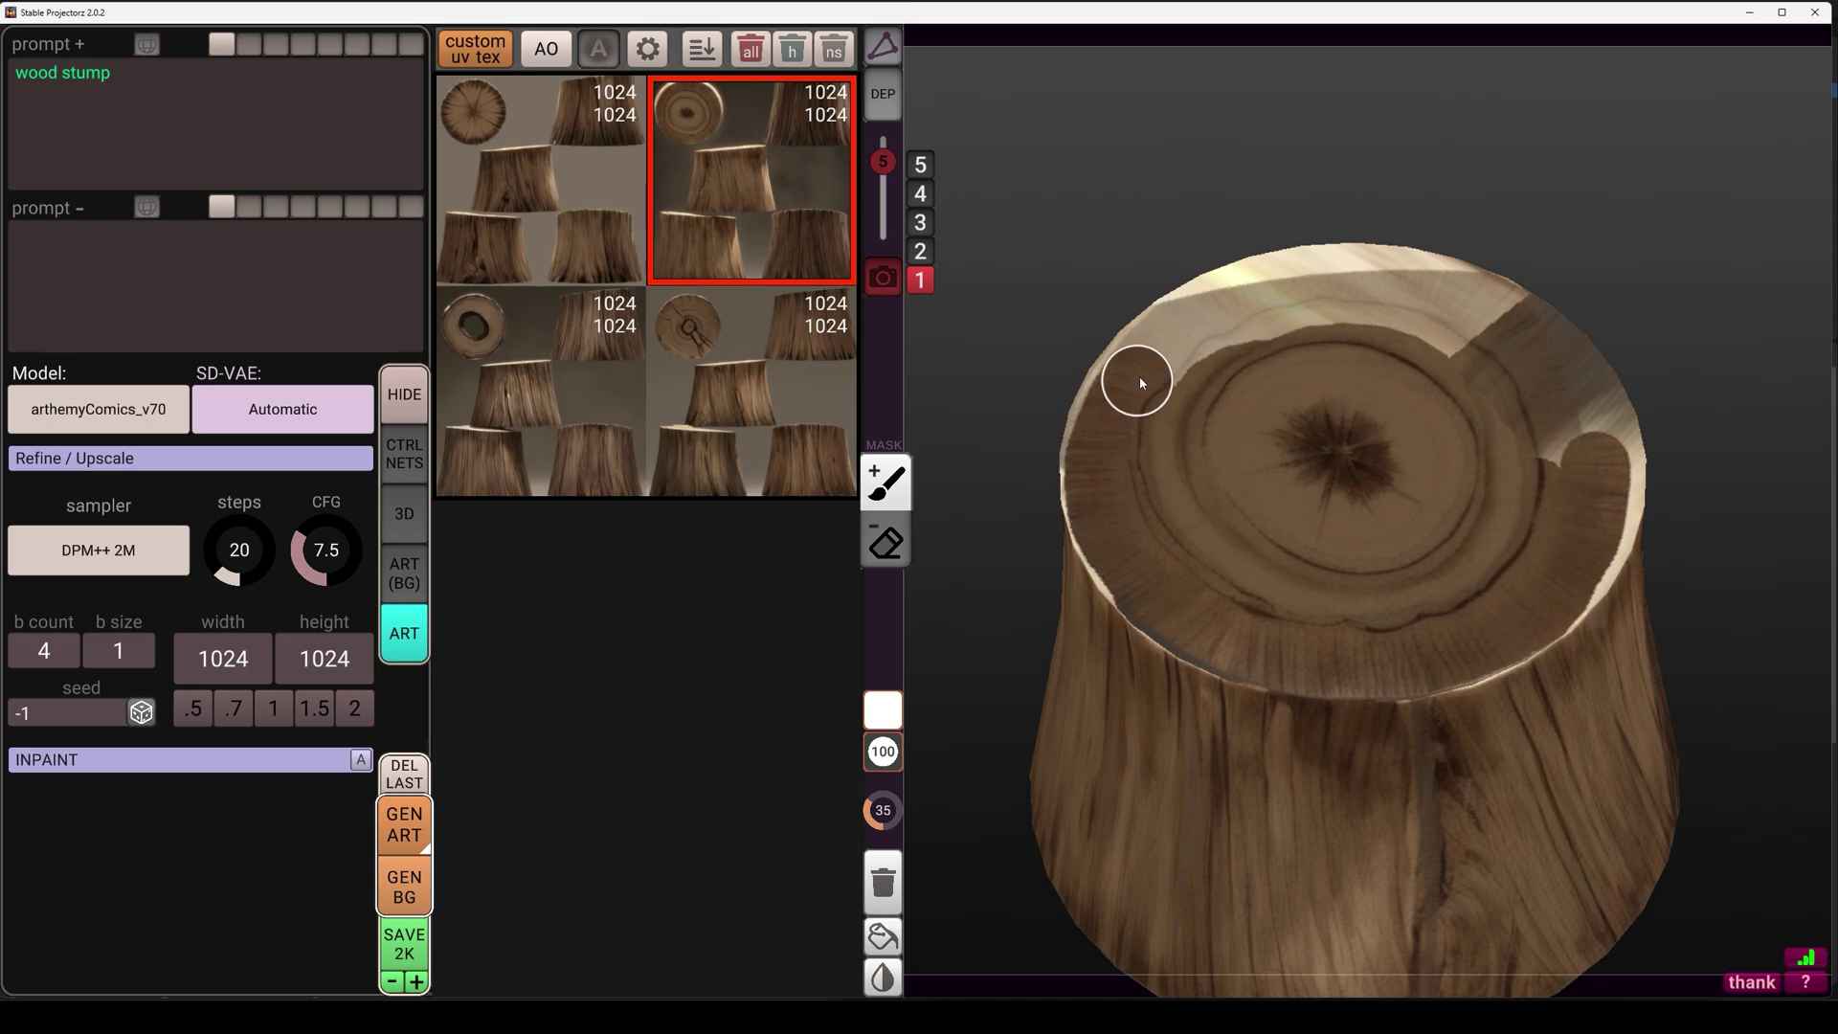
mouse_move(1139, 380)
left_mouse_down()
mouse_move(1239, 295)
mouse_move(1415, 296)
mouse_move(1260, 300)
mouse_move(1464, 306)
mouse_move(1575, 451)
mouse_move(1254, 373)
mouse_move(1538, 460)
mouse_move(1477, 514)
mouse_move(1253, 568)
left_mouse_up()
scroll(1060, 670, "up", 3)
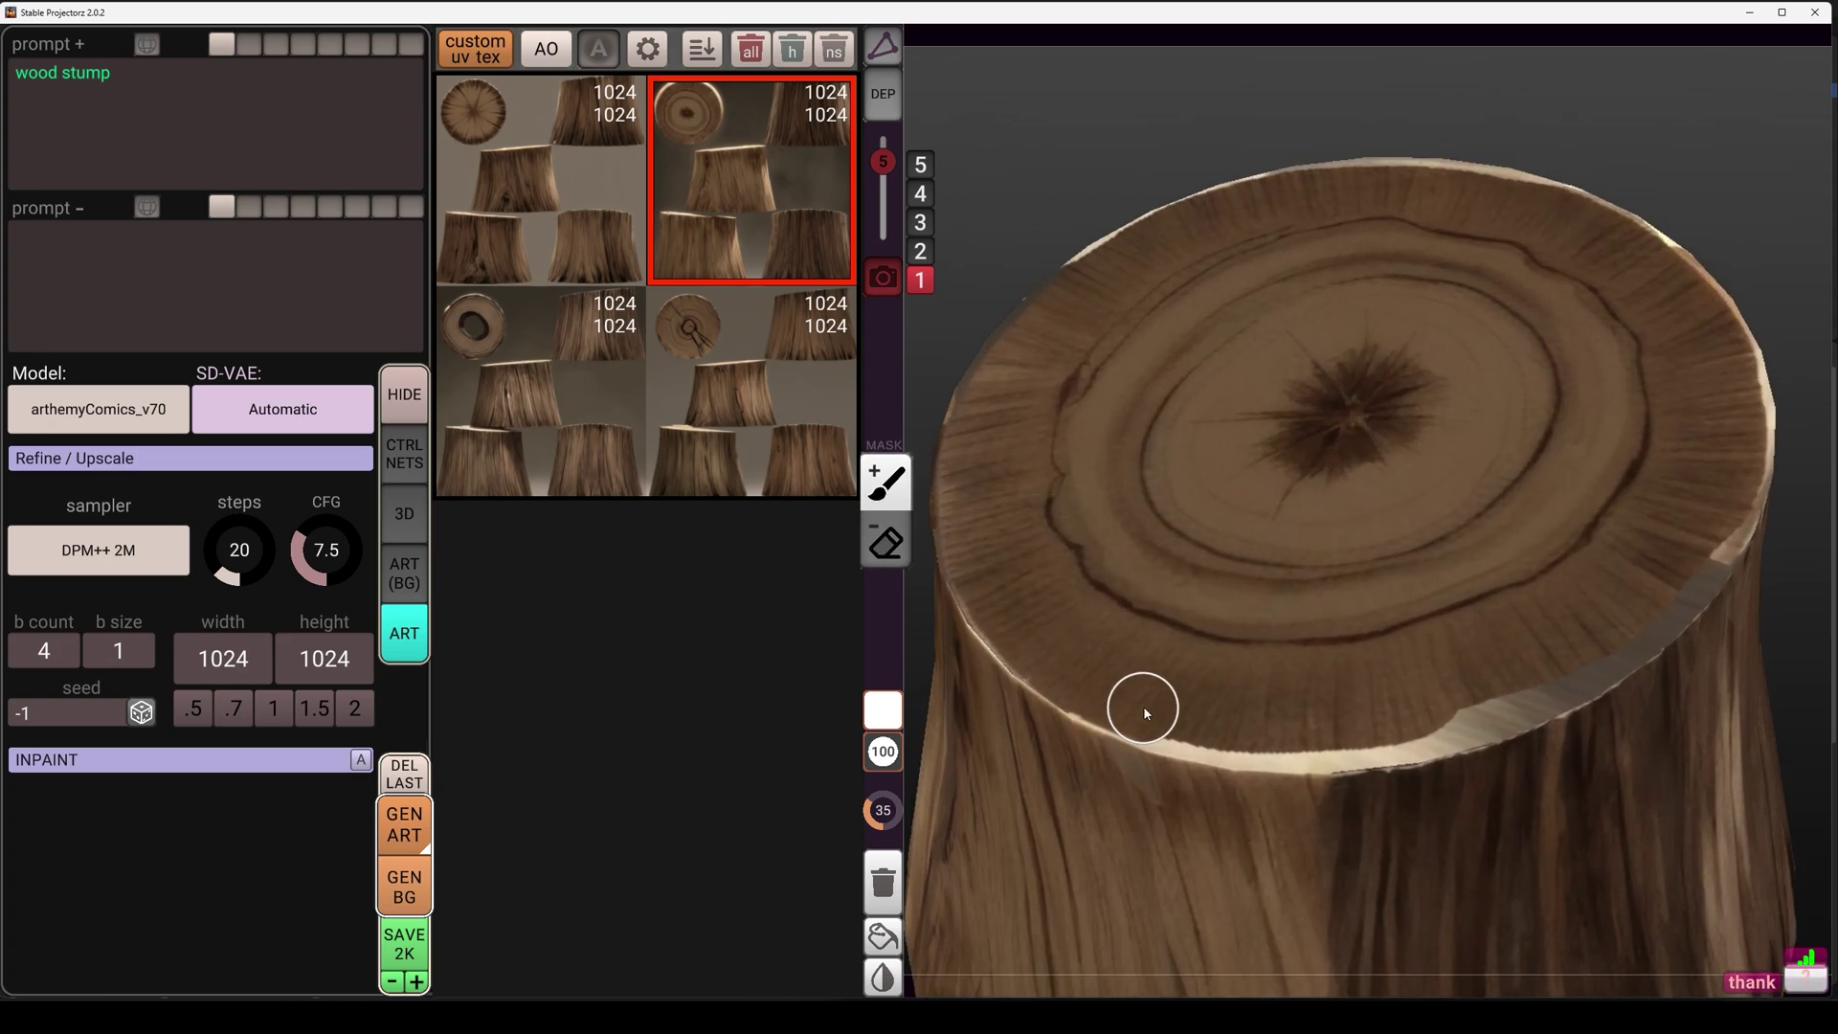
mouse_move(1237, 733)
left_mouse_down()
mouse_move(1410, 731)
mouse_move(1582, 688)
left_mouse_up()
right_click_drag(1662, 599, 1097, 670)
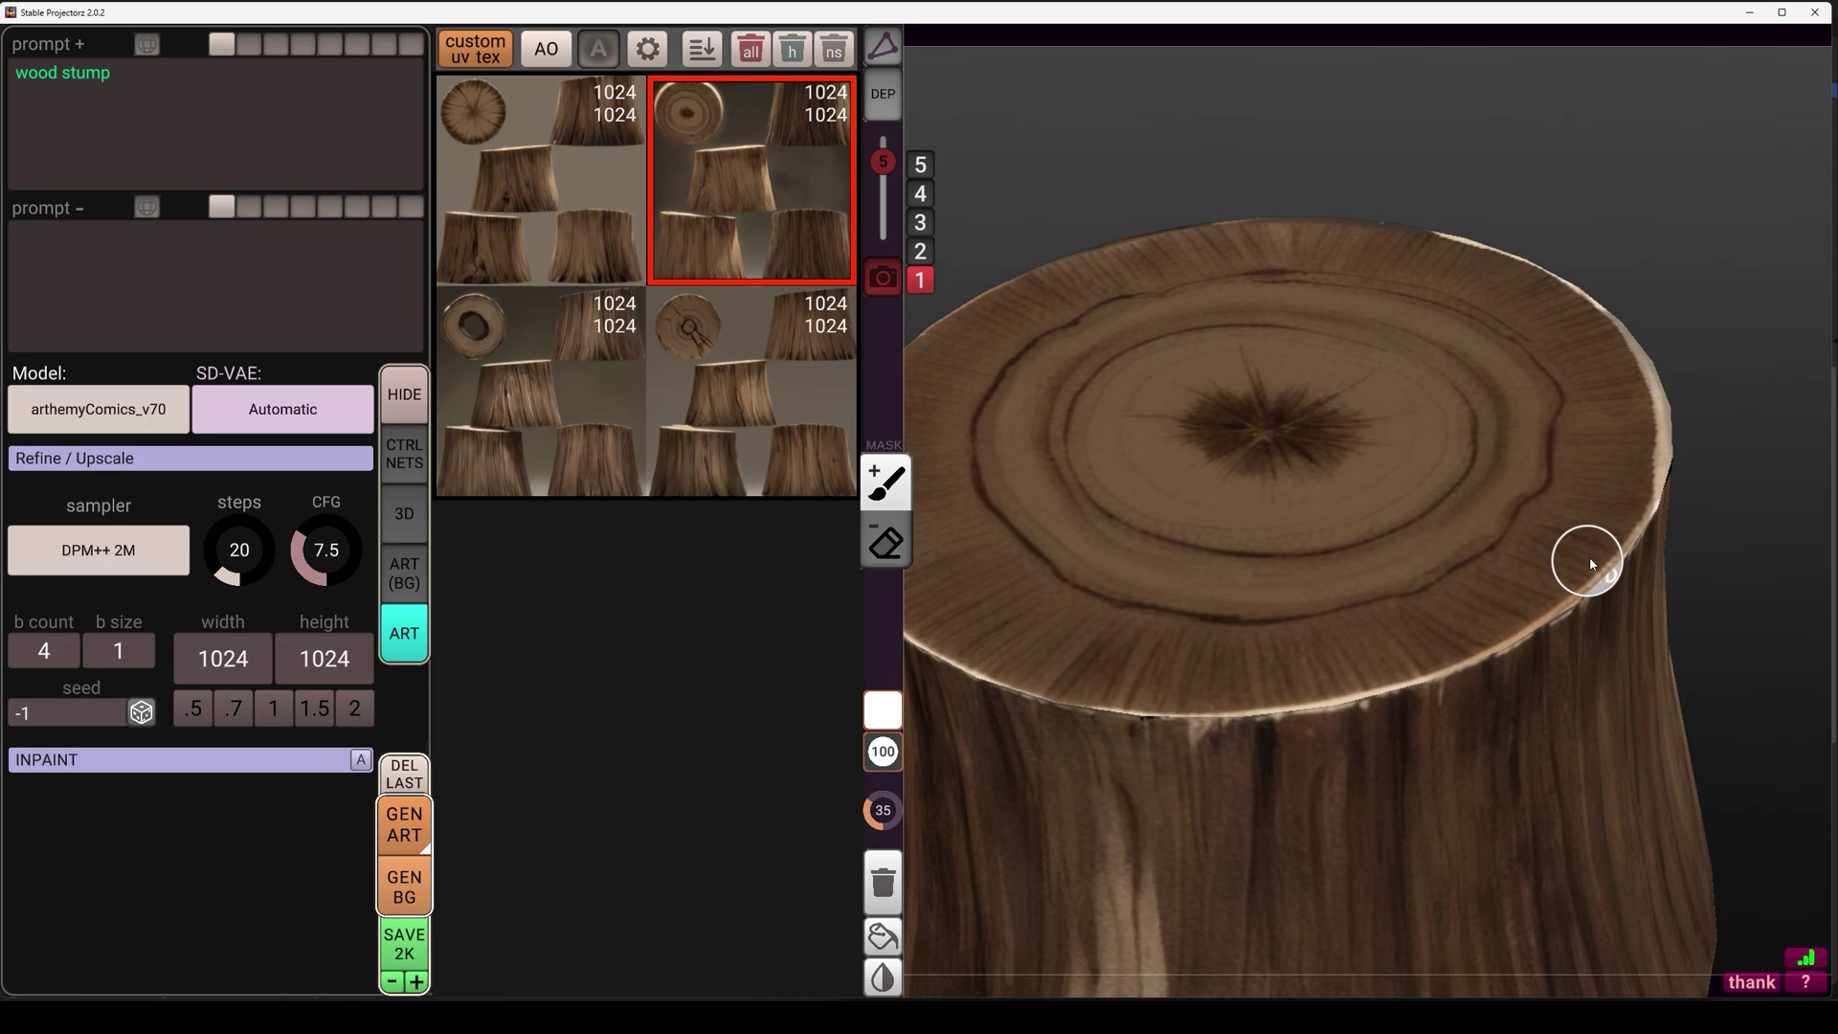
right_click_drag(1628, 431, 1069, 783)
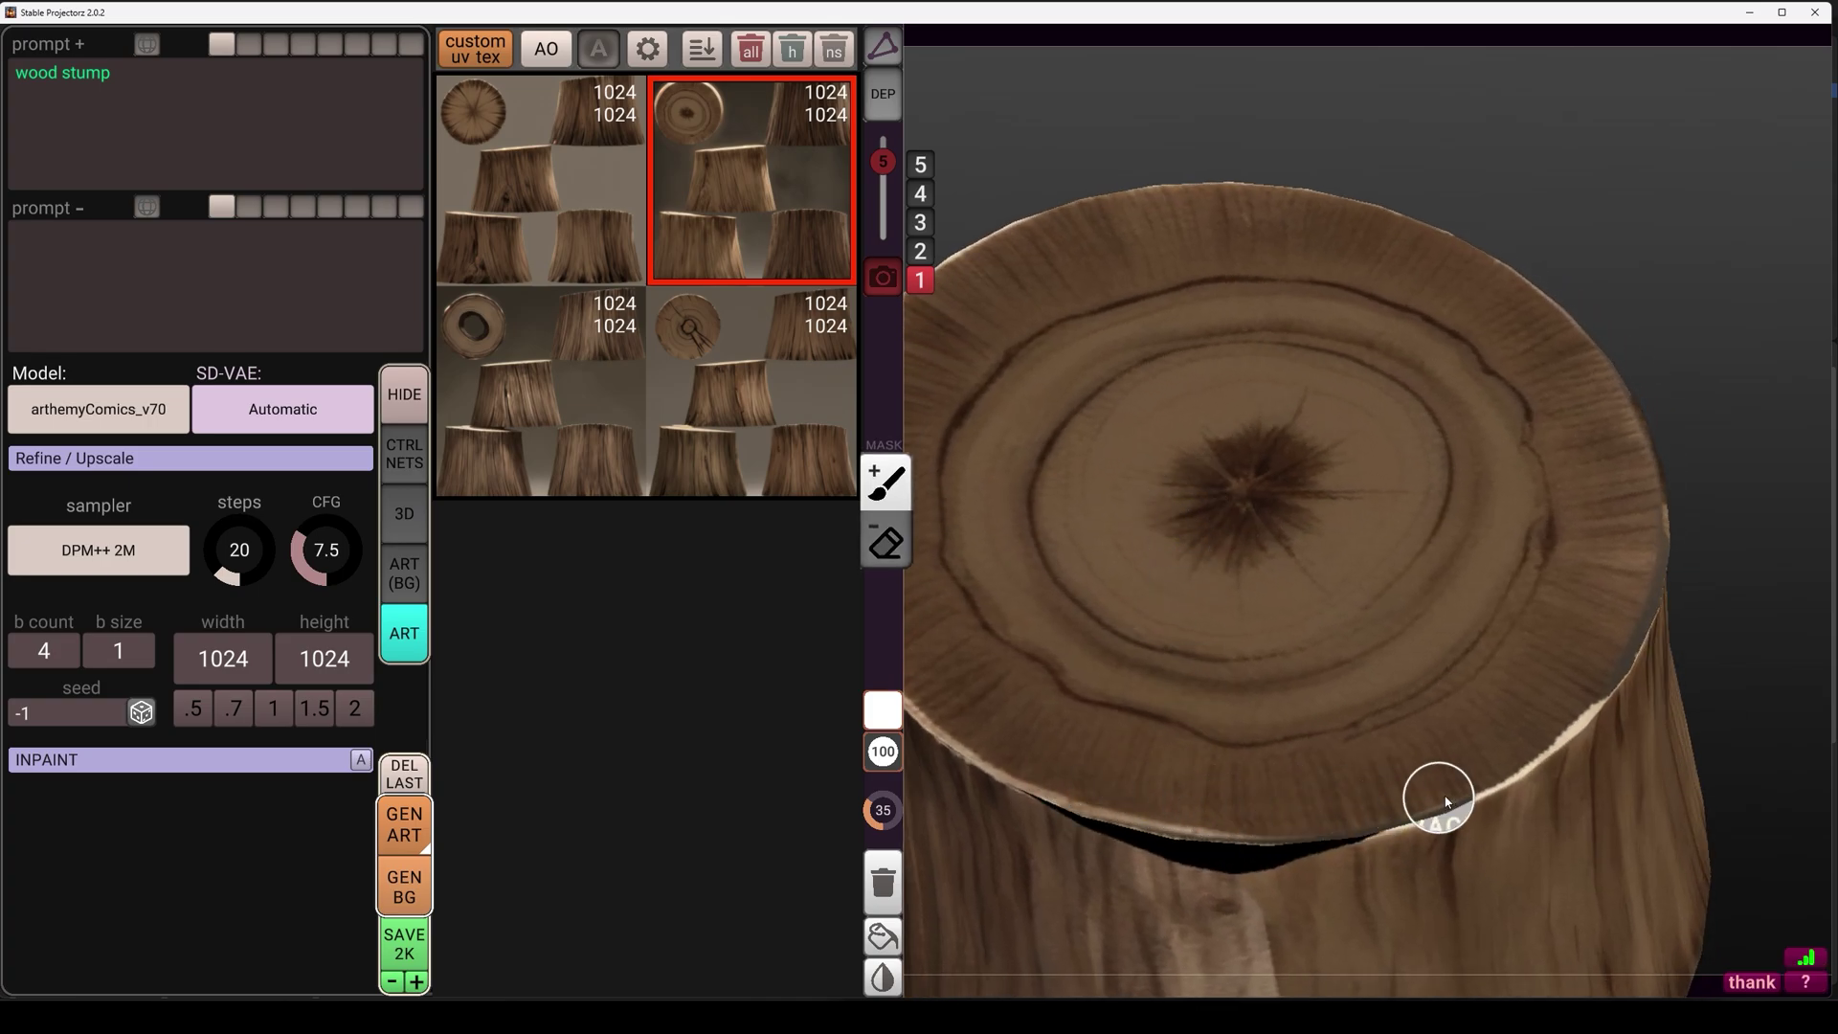
right_click_drag(1610, 667, 1233, 561)
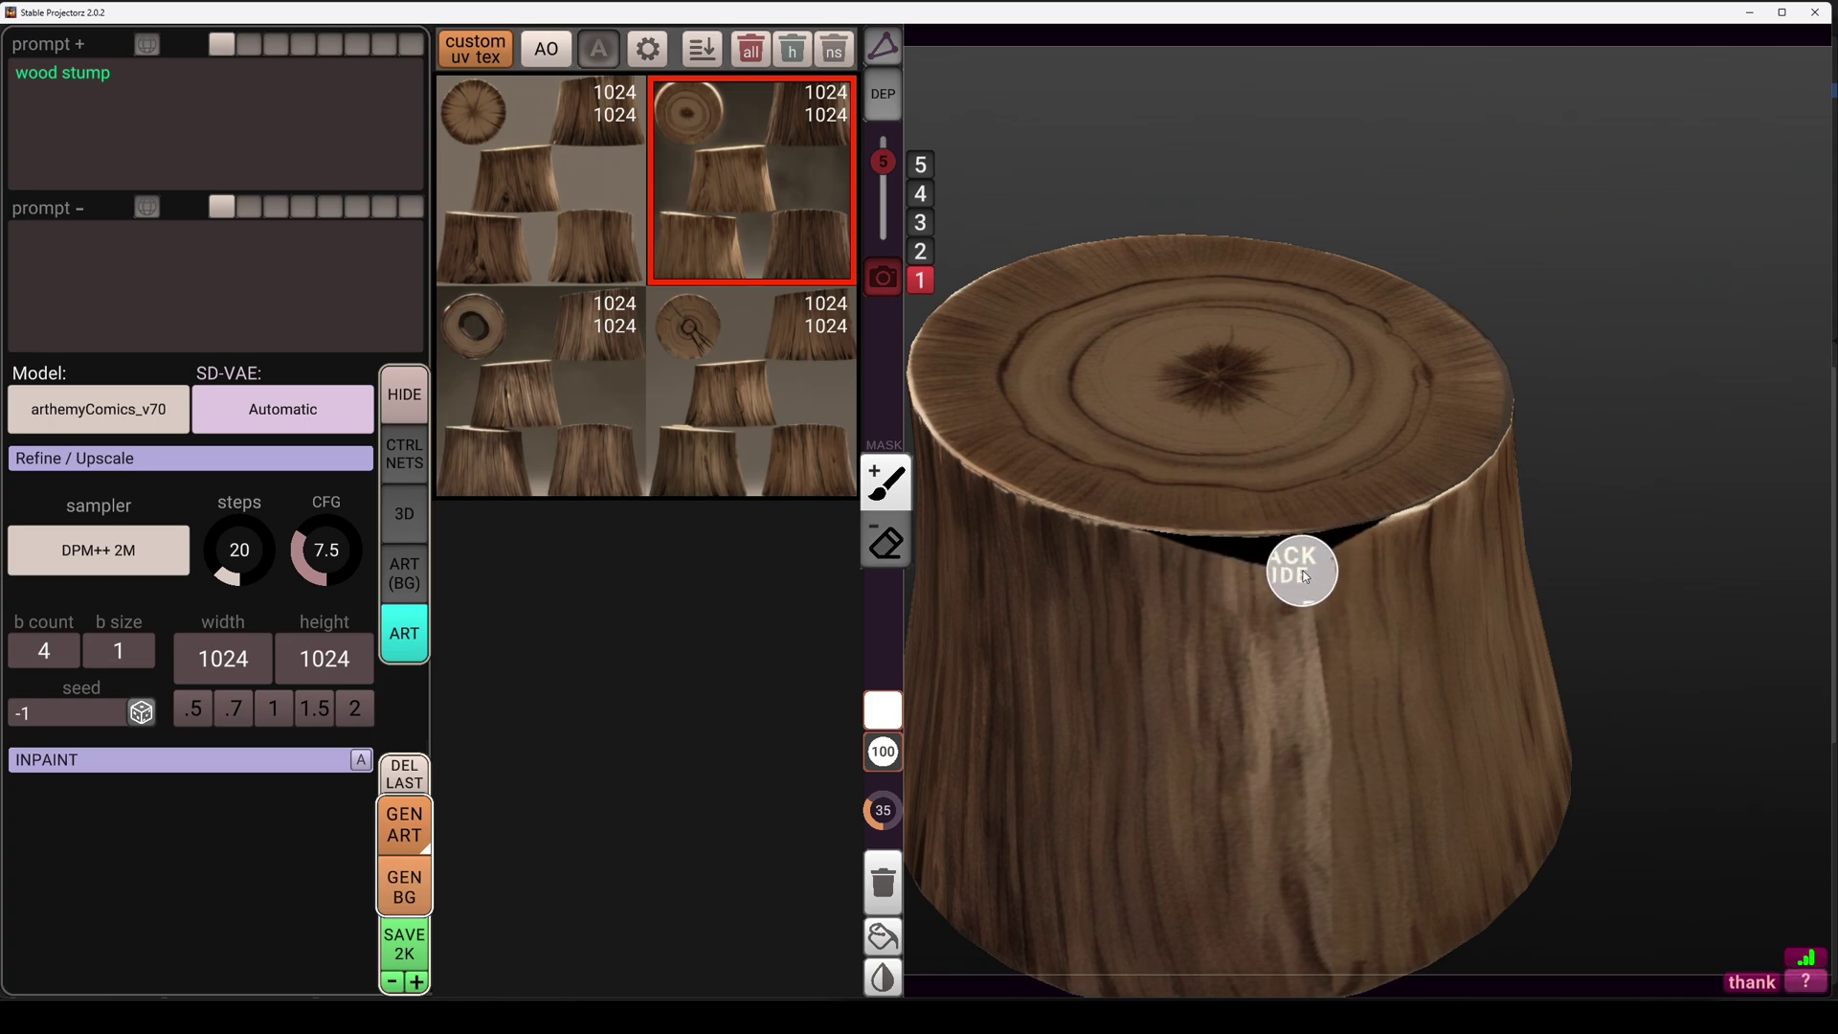
right_click_drag(1302, 572, 1325, 599)
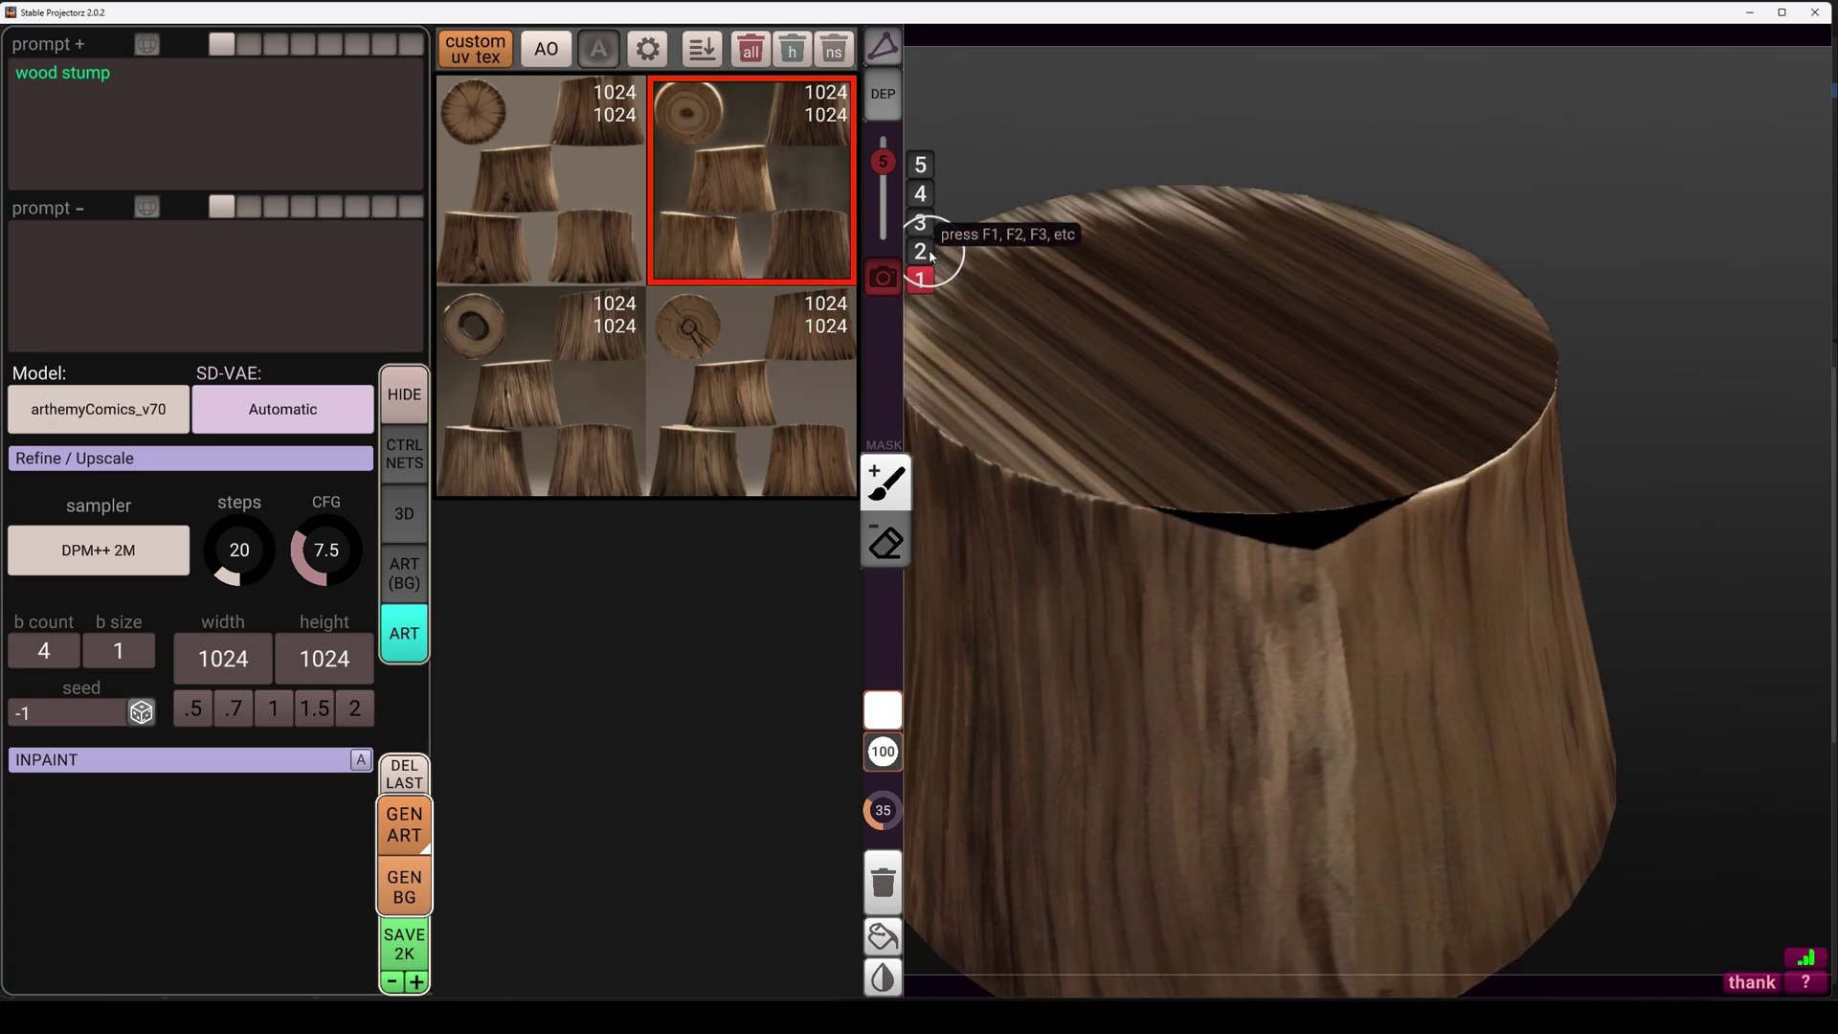
- Fill the black gap below the stump's rim by painting in the projections of cameras 3 and 4
left_click(920, 250)
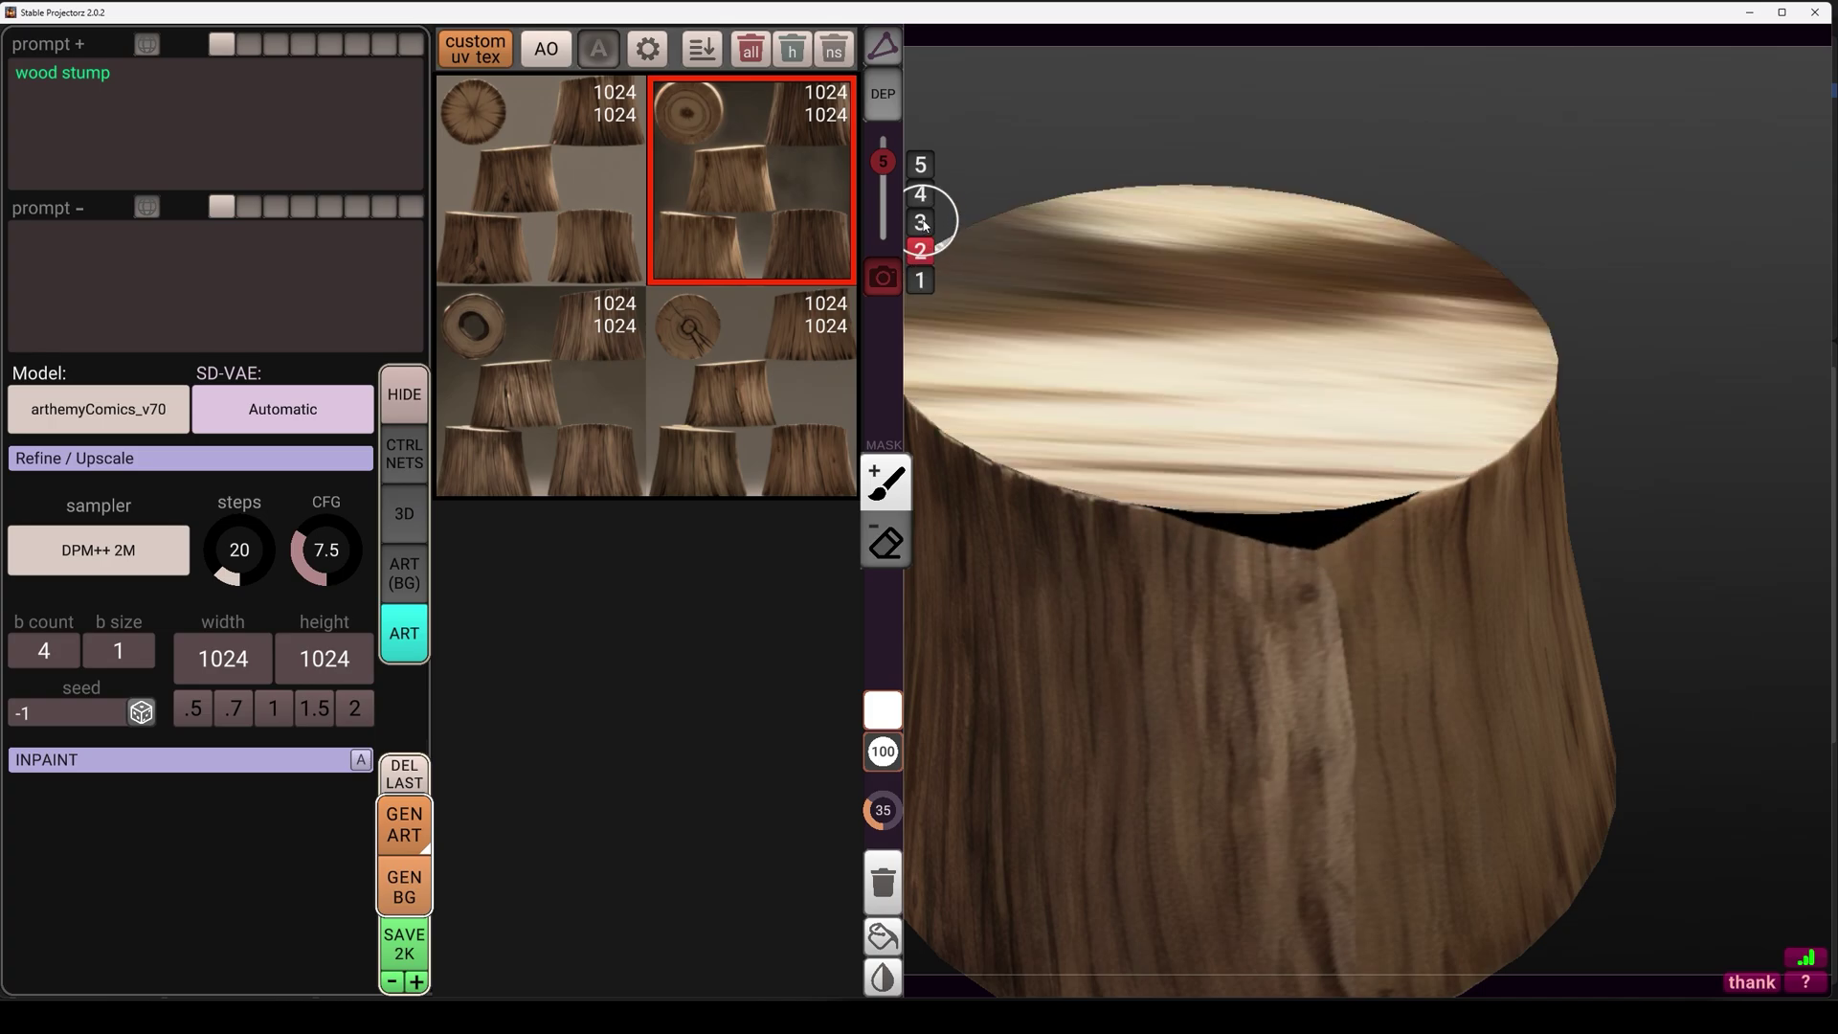
left_click(920, 222)
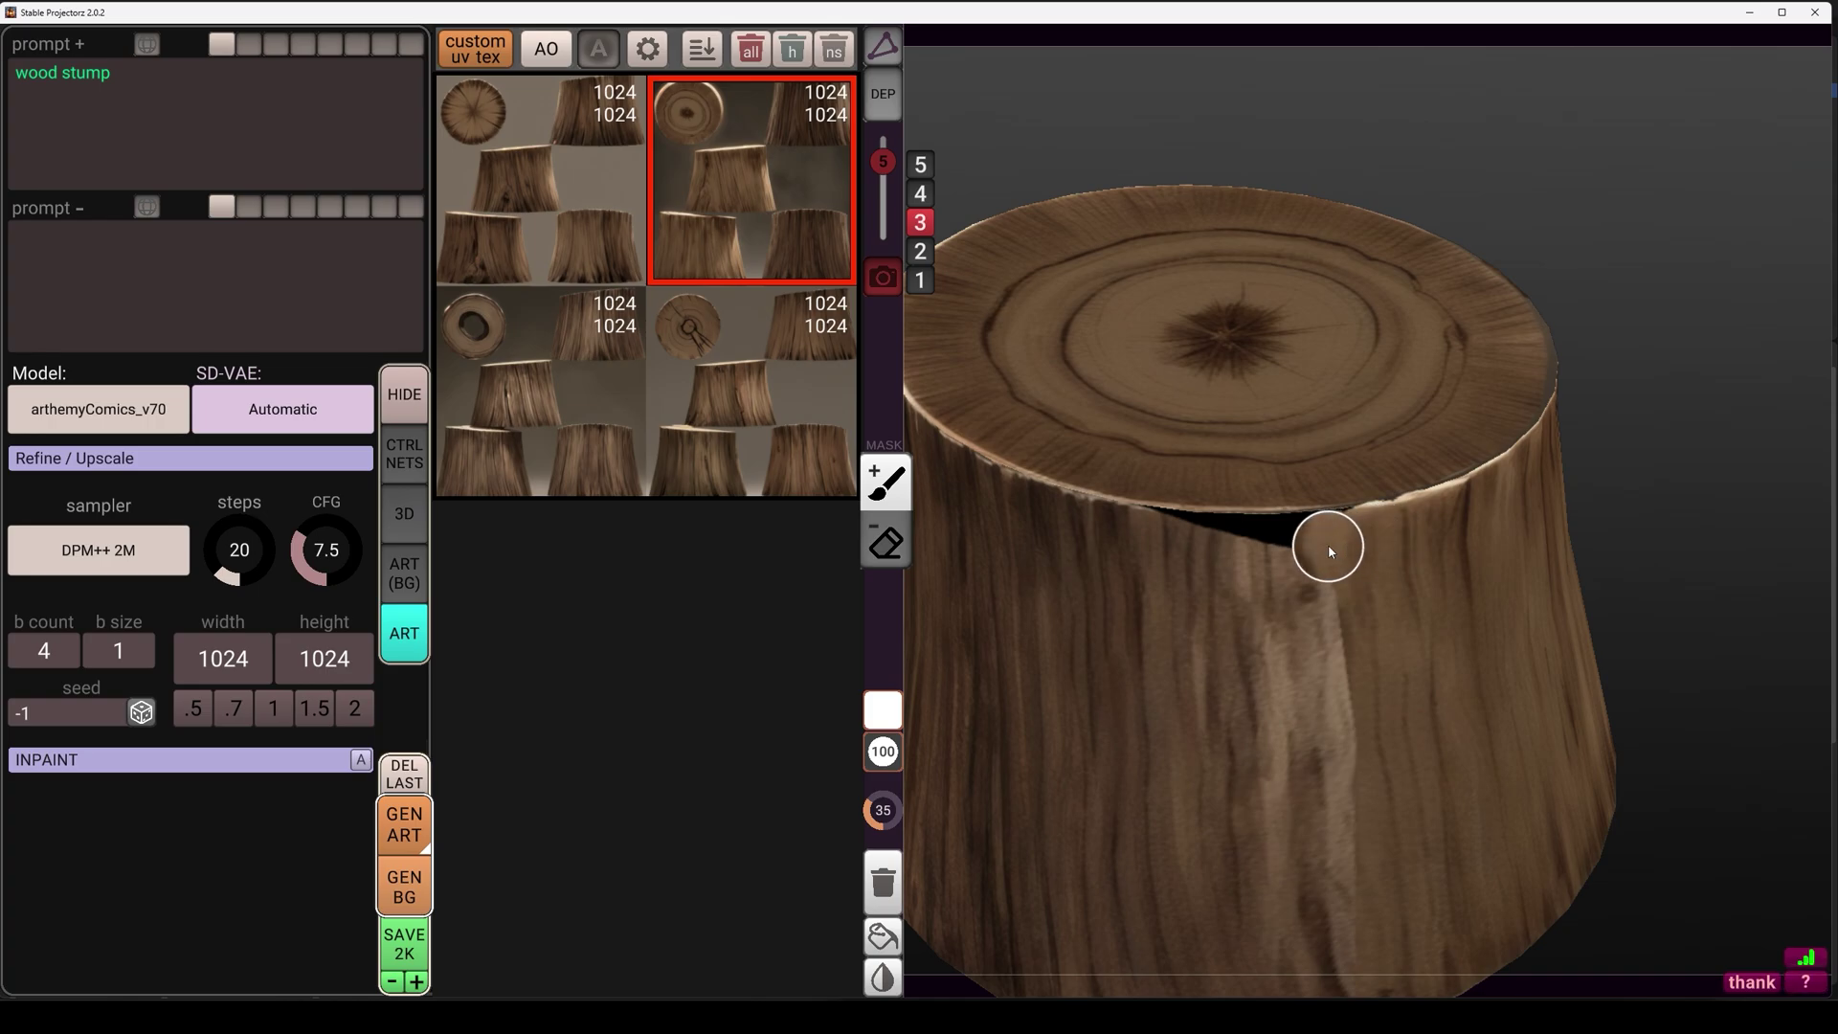
left_click(919, 193)
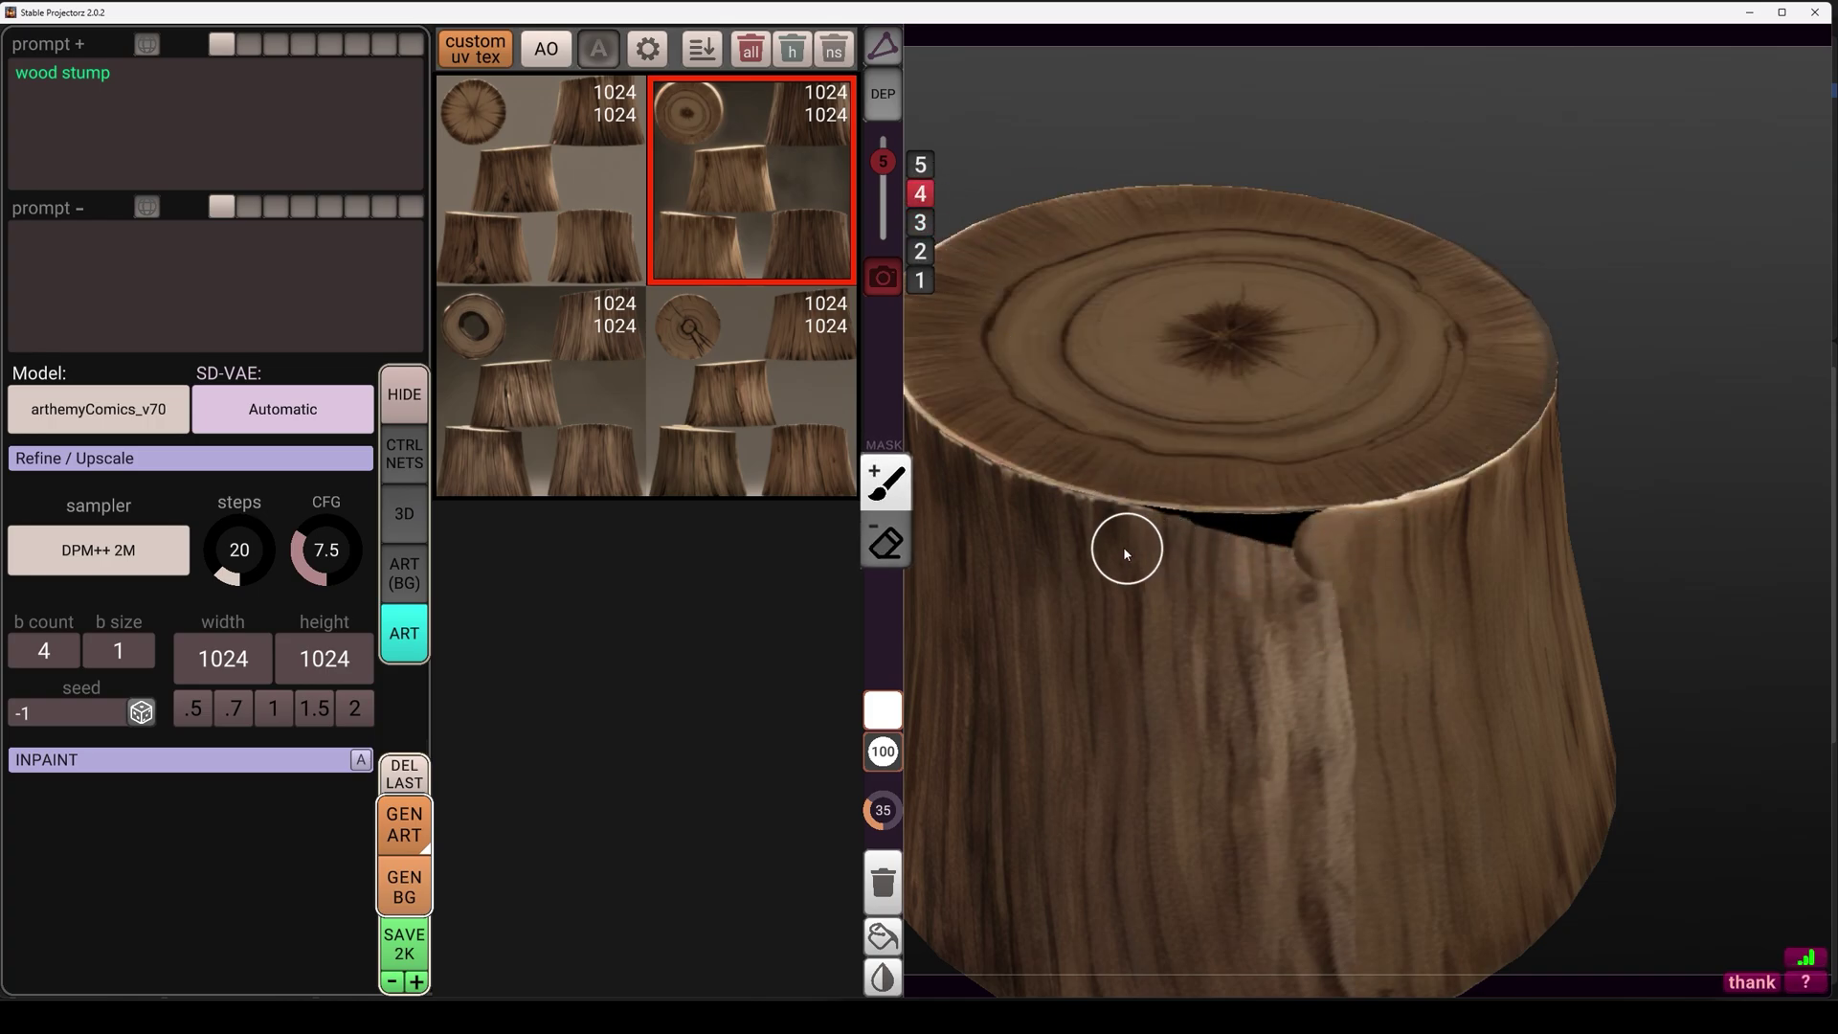
left_click_drag(1245, 555, 1279, 555)
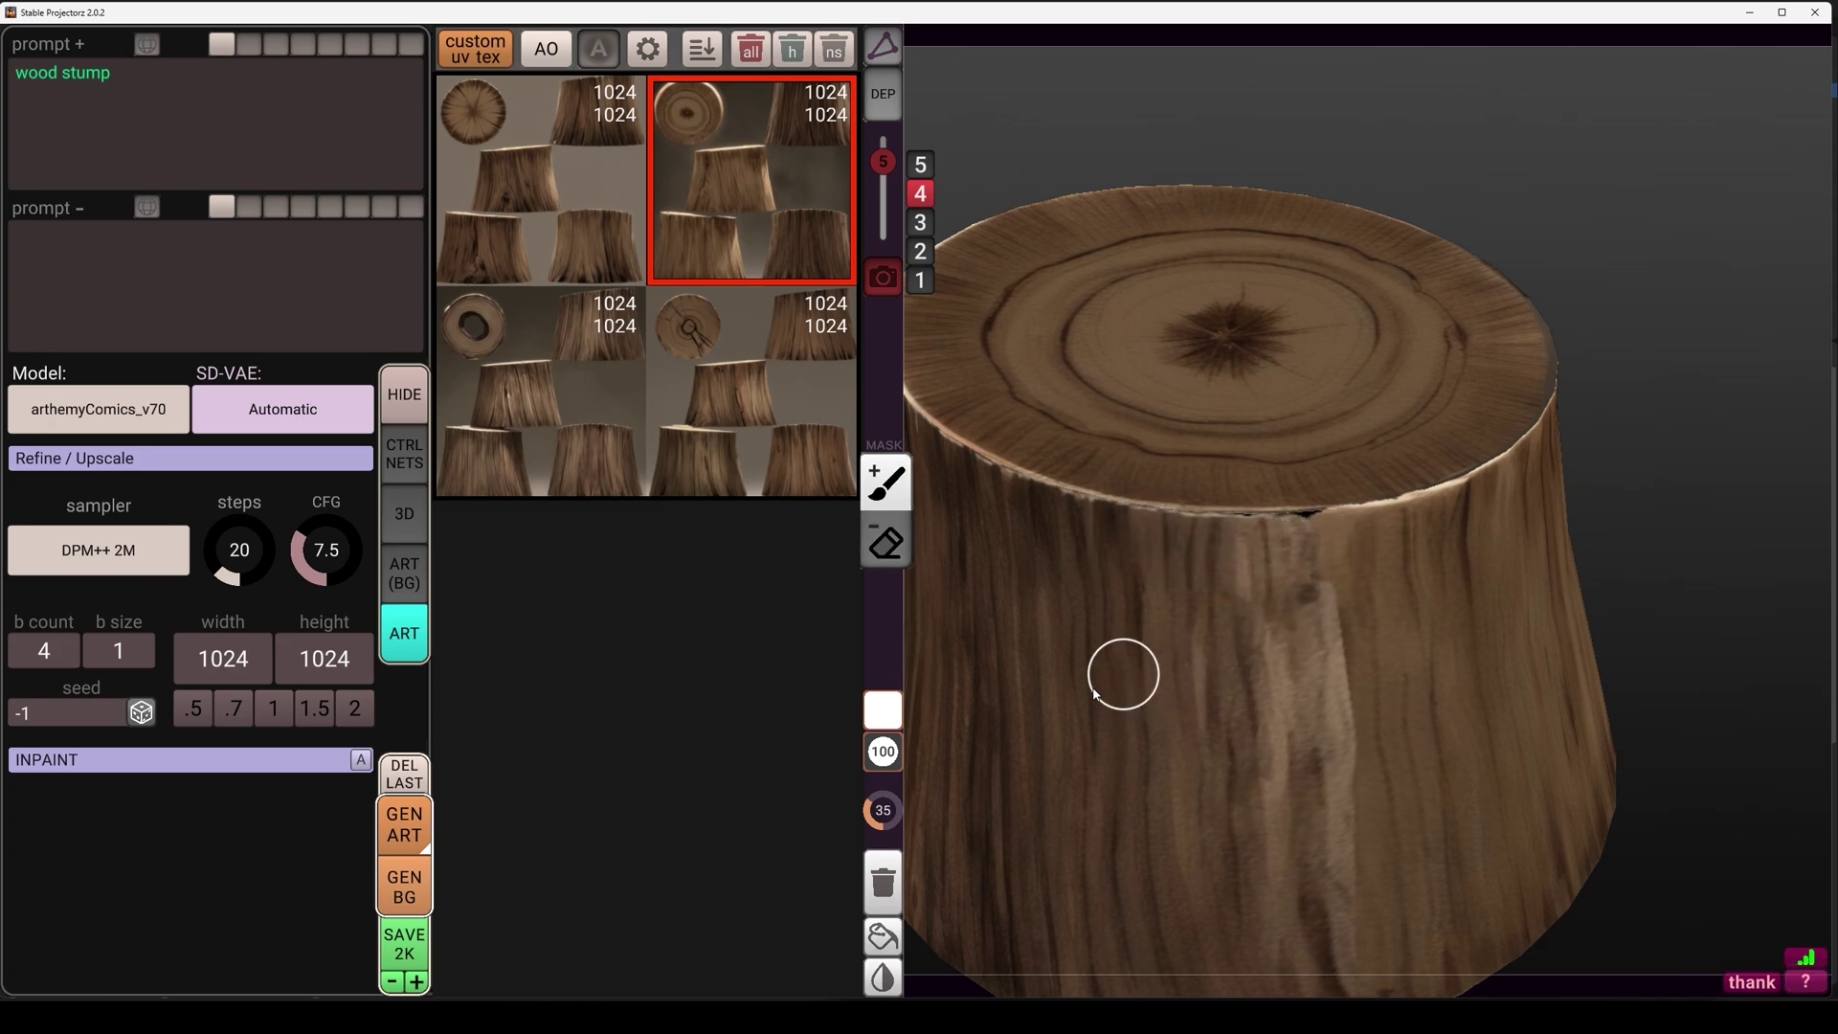
- Switch the mask brush to a soft edge and blend the vertical bark seam below the gap with camera 4's projection
mouse_move(890, 762)
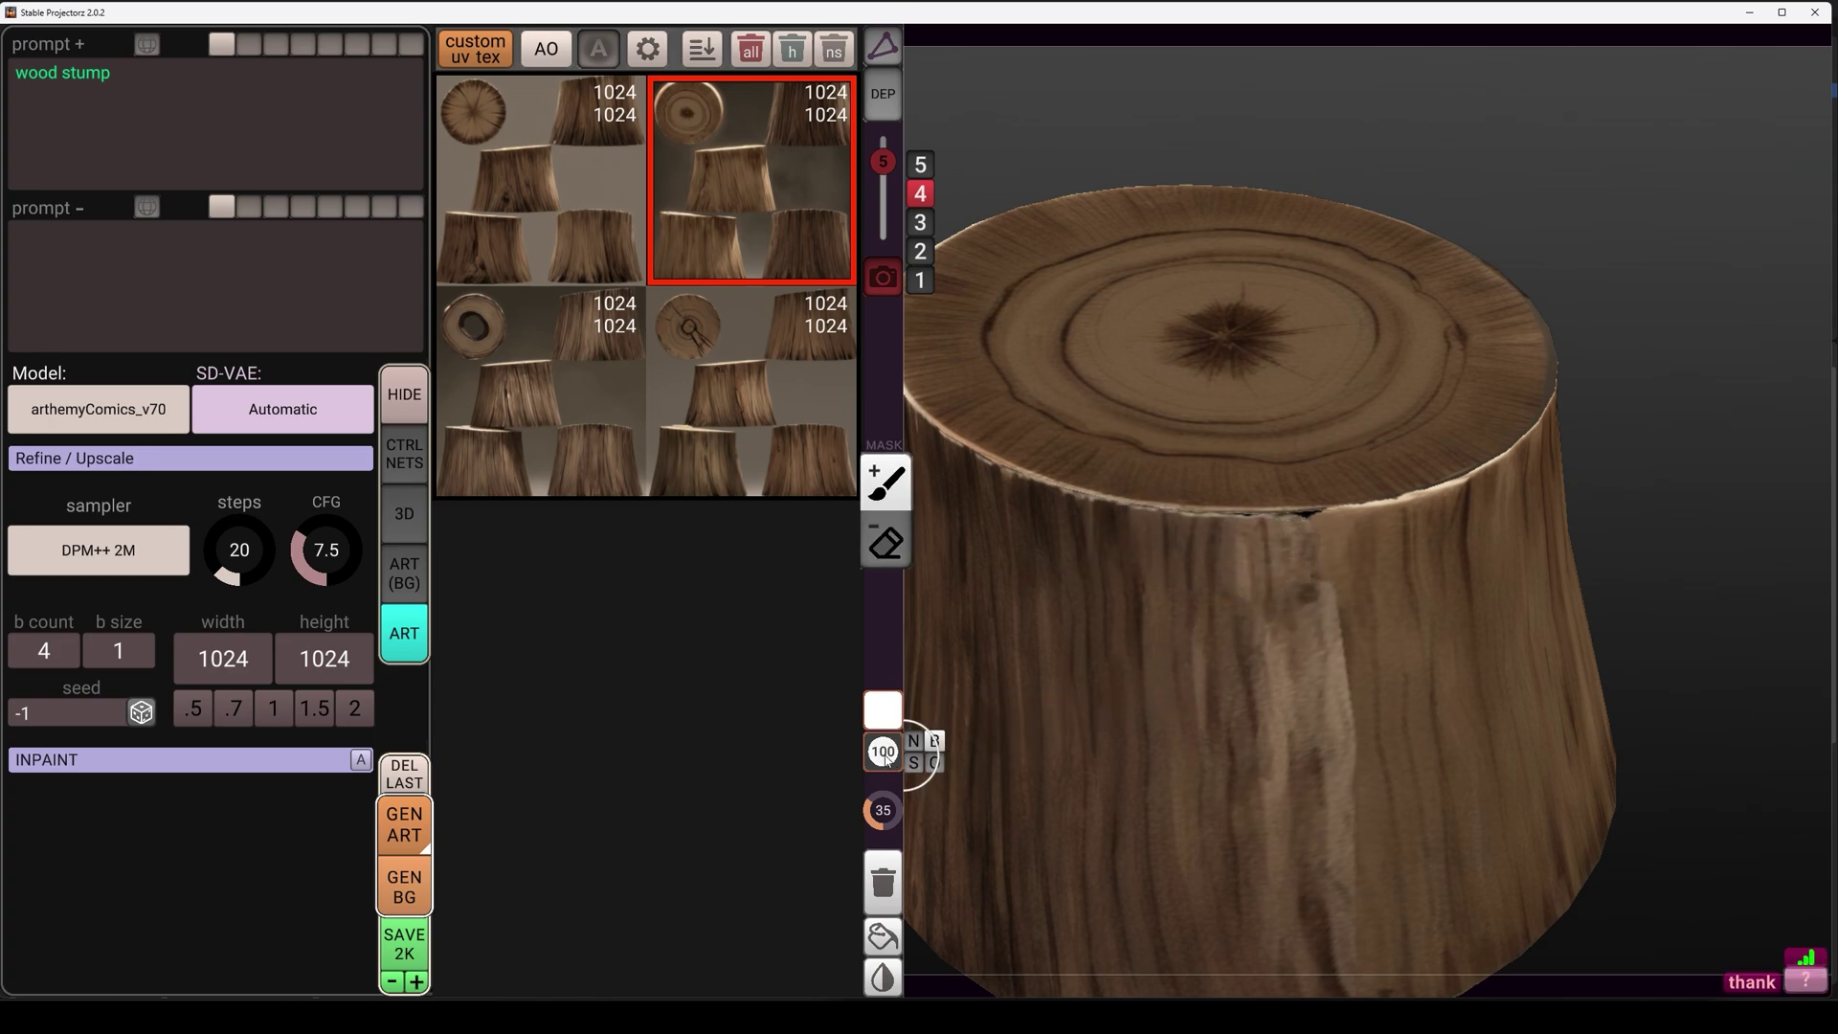
left_click(892, 758)
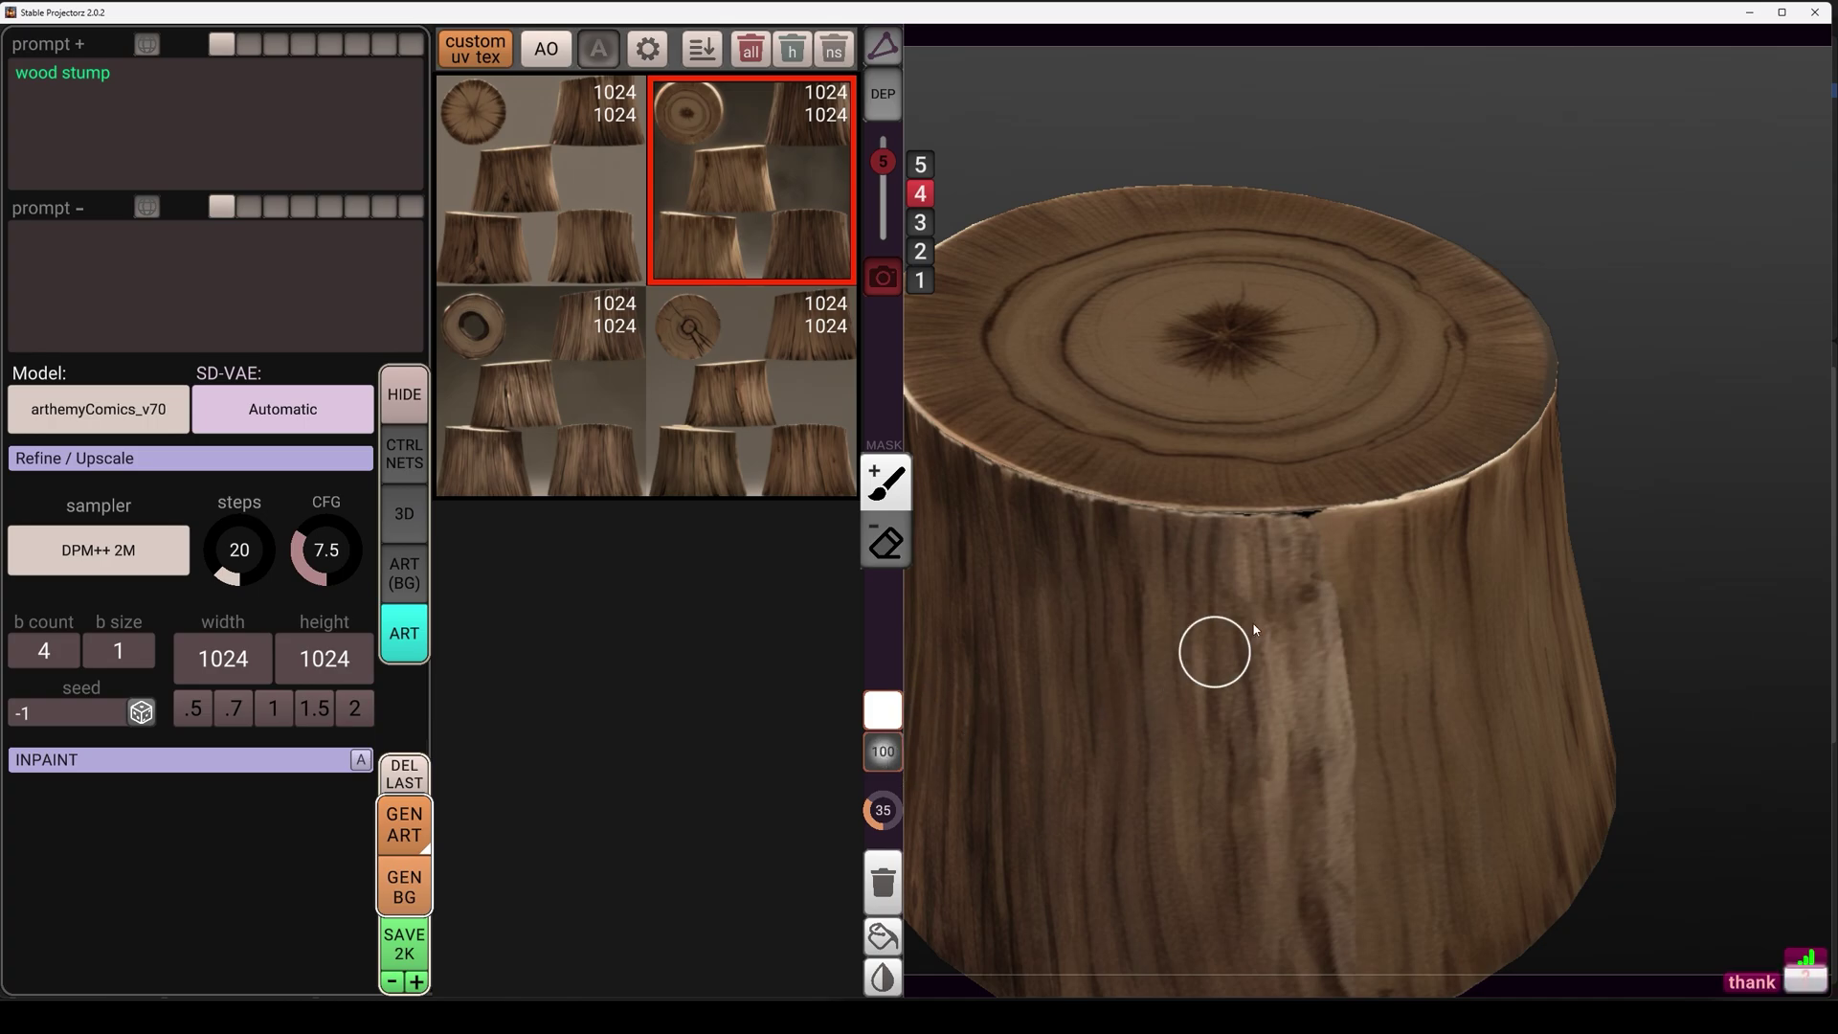
left_click_drag(1322, 637, 1344, 784)
left_click_drag(1342, 785, 1341, 861)
middle_click_drag(1340, 823, 1237, 642)
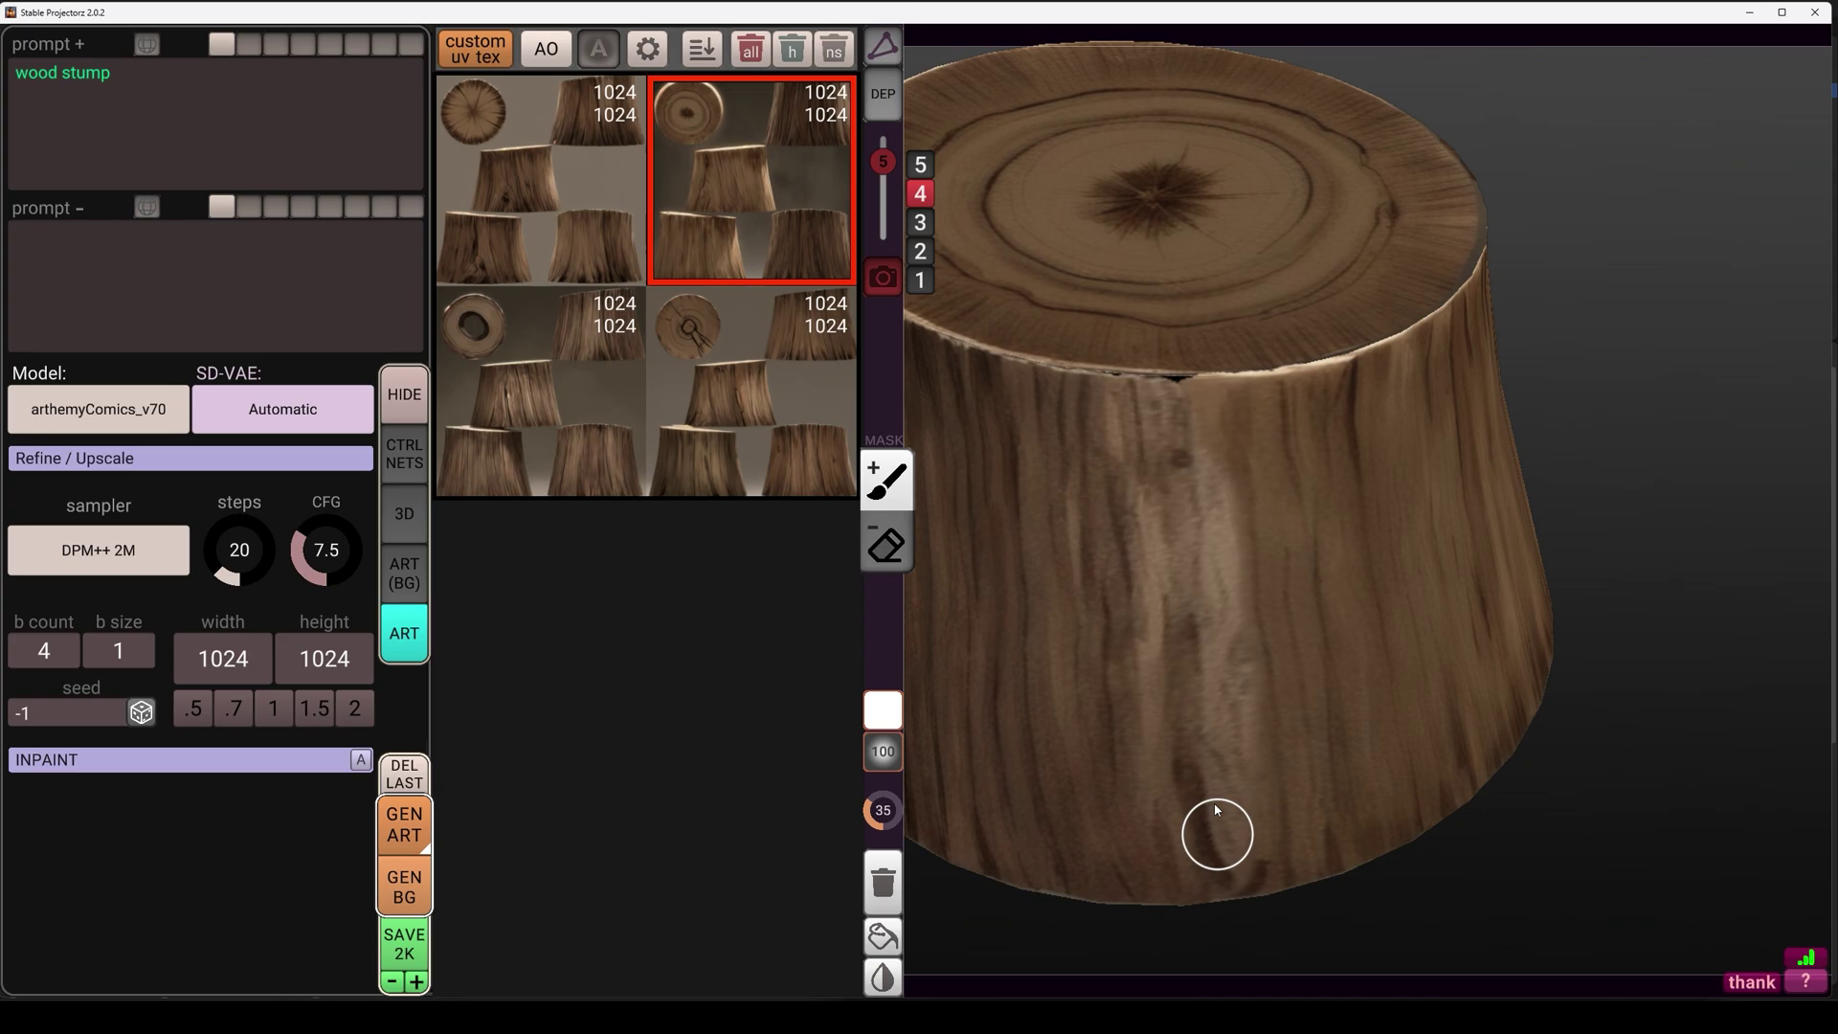
right_click_drag(1214, 832, 1302, 633)
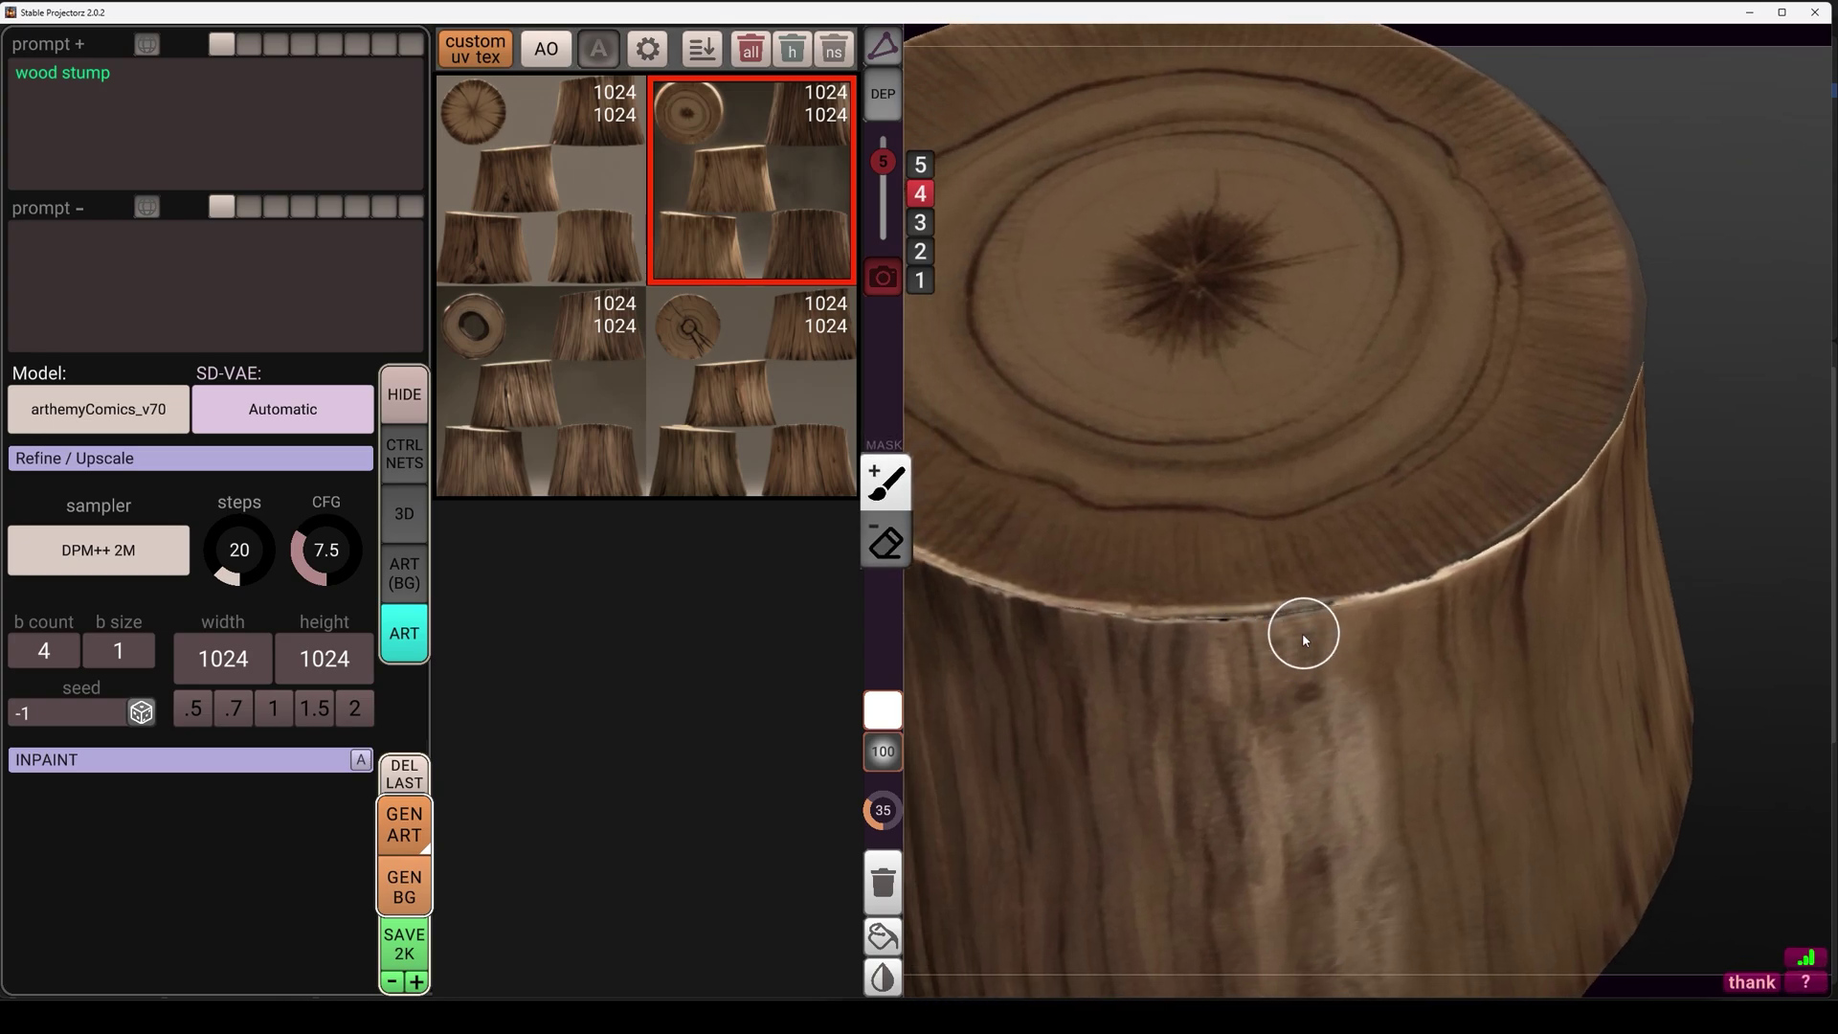
- Blend the remaining bark seams around the stump's sides using the projections of cameras 4, 5 and 3
scroll(1236, 650, "down", 3)
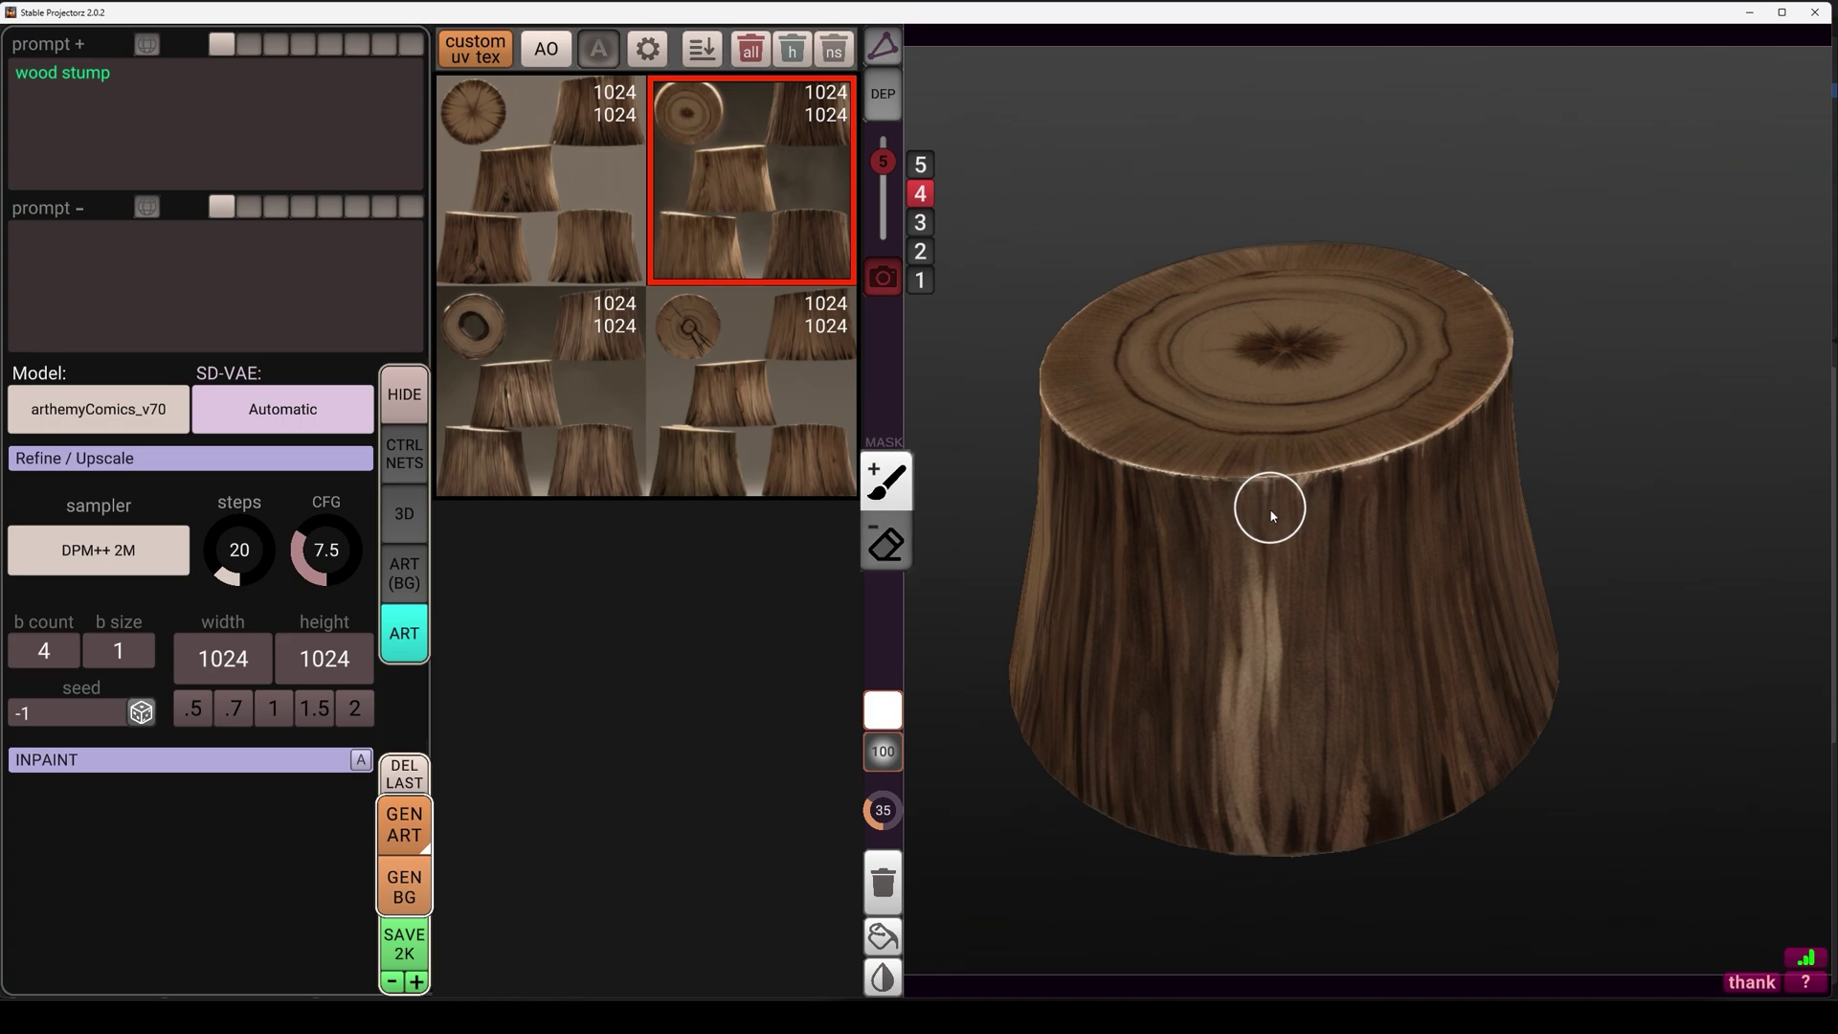
right_click_drag(1269, 511, 1333, 503)
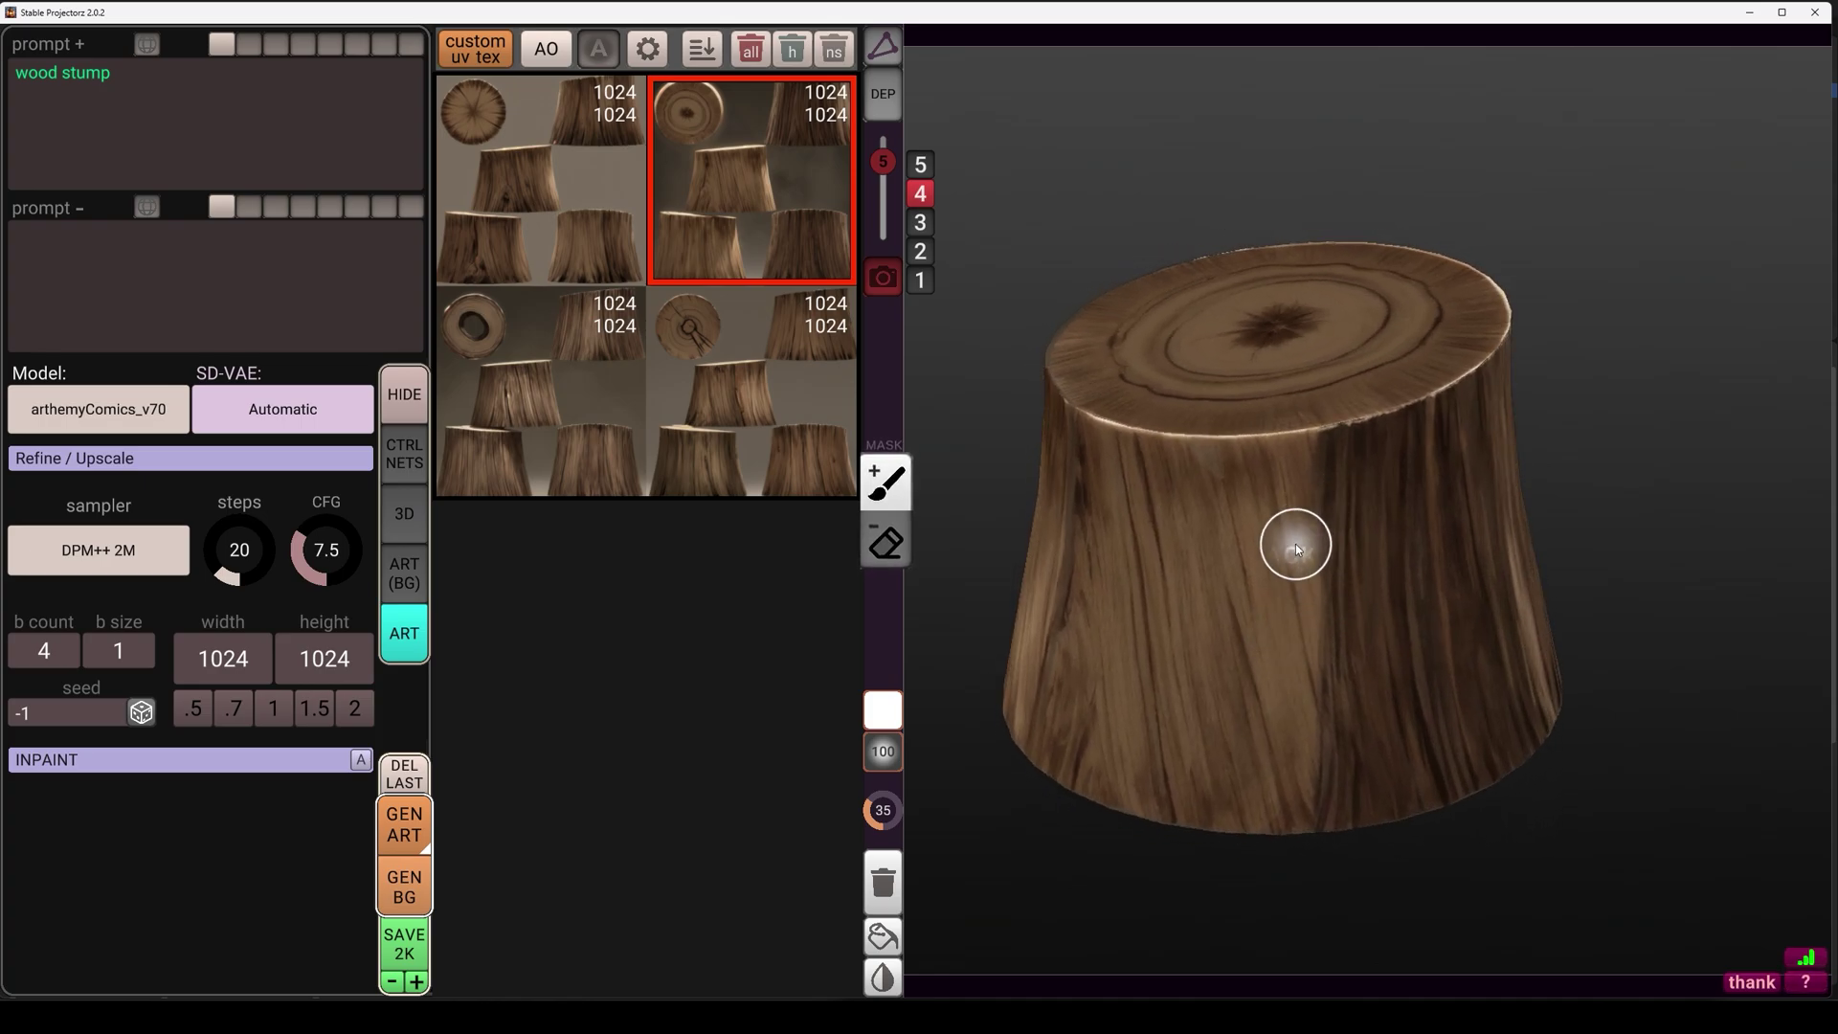
left_click(922, 165)
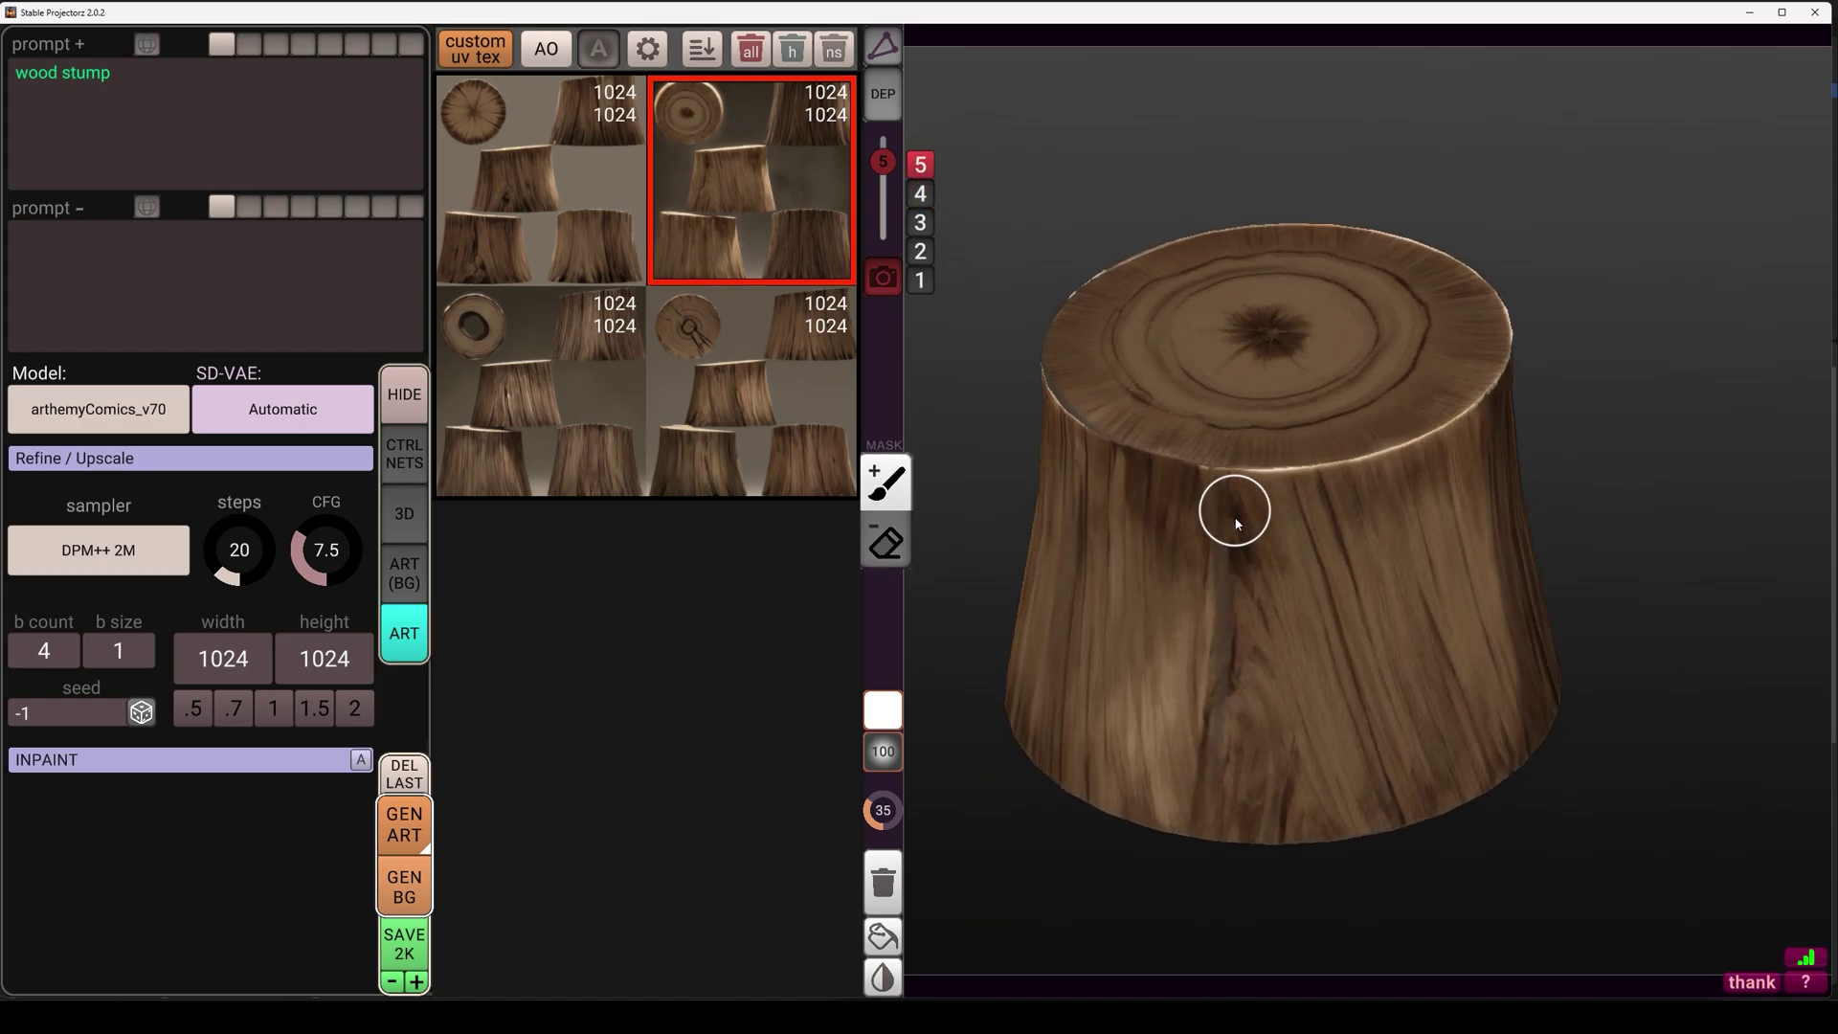
right_click_drag(1289, 616, 1317, 472)
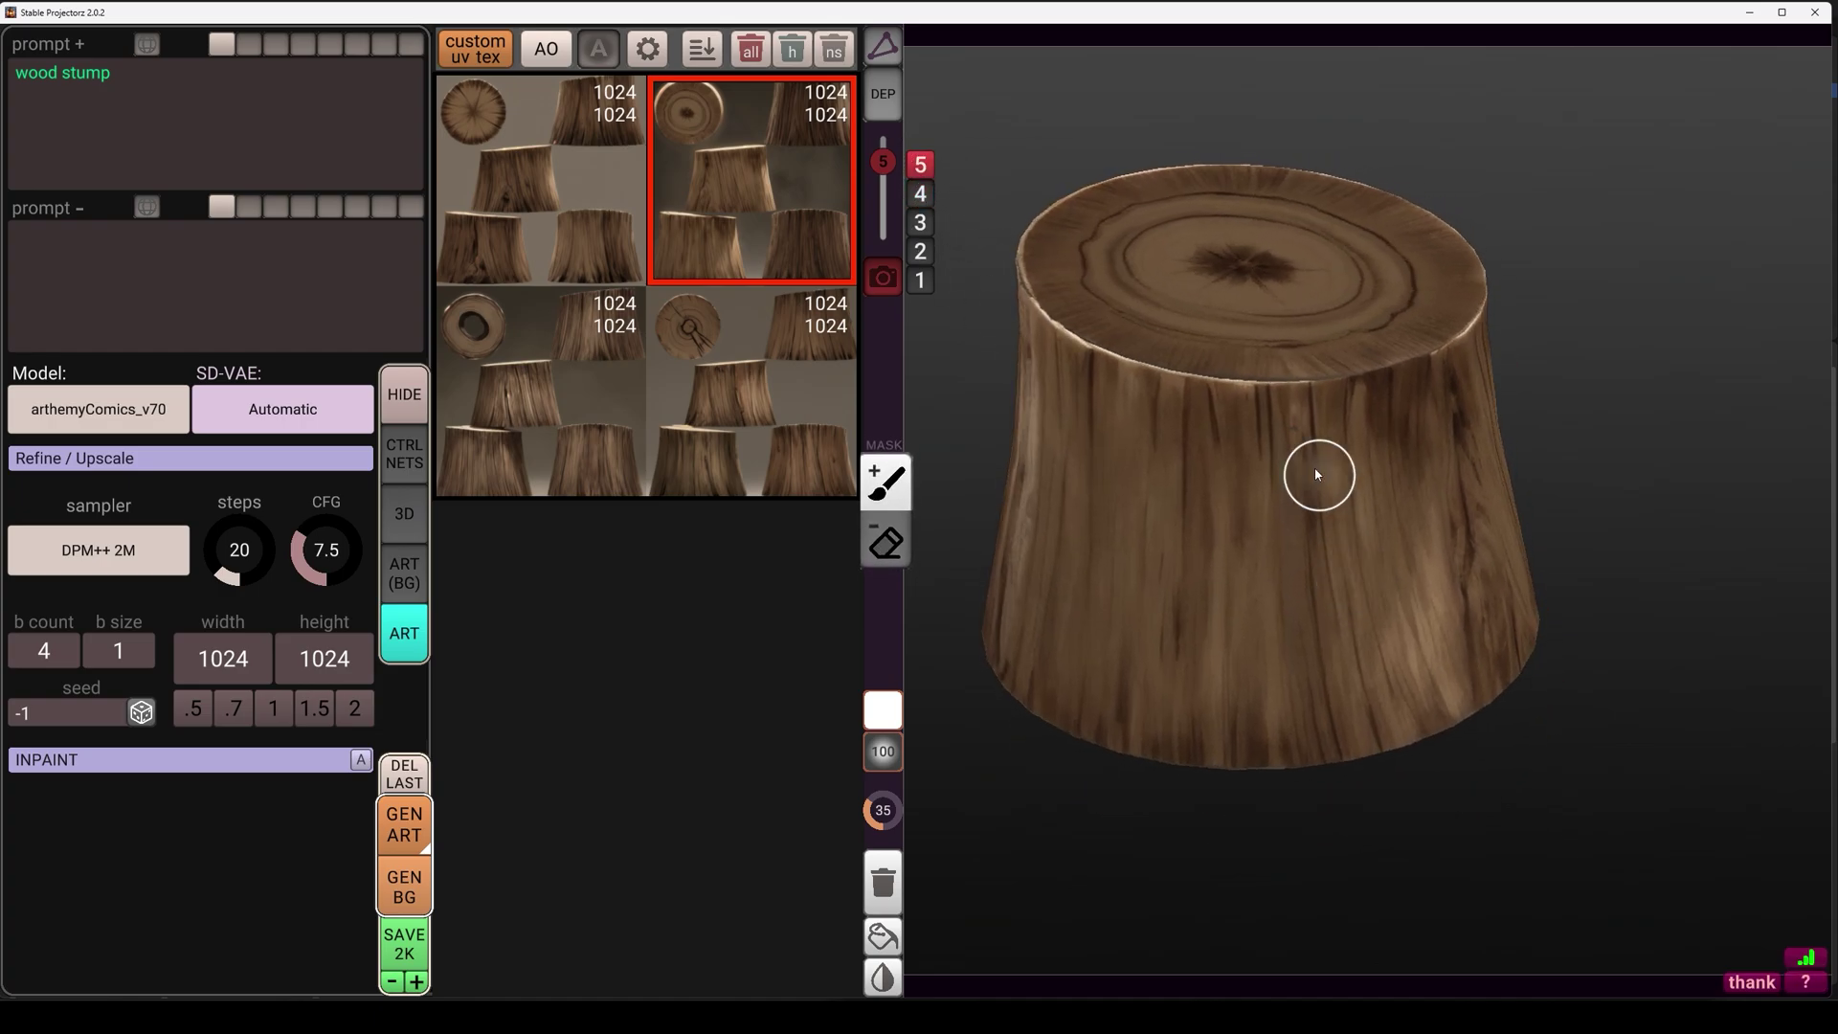
left_click(920, 222)
right_click_drag(1467, 584, 1070, 589)
- Preview the fourth and third texture variations on the stump with the painted masks
left_click(751, 402)
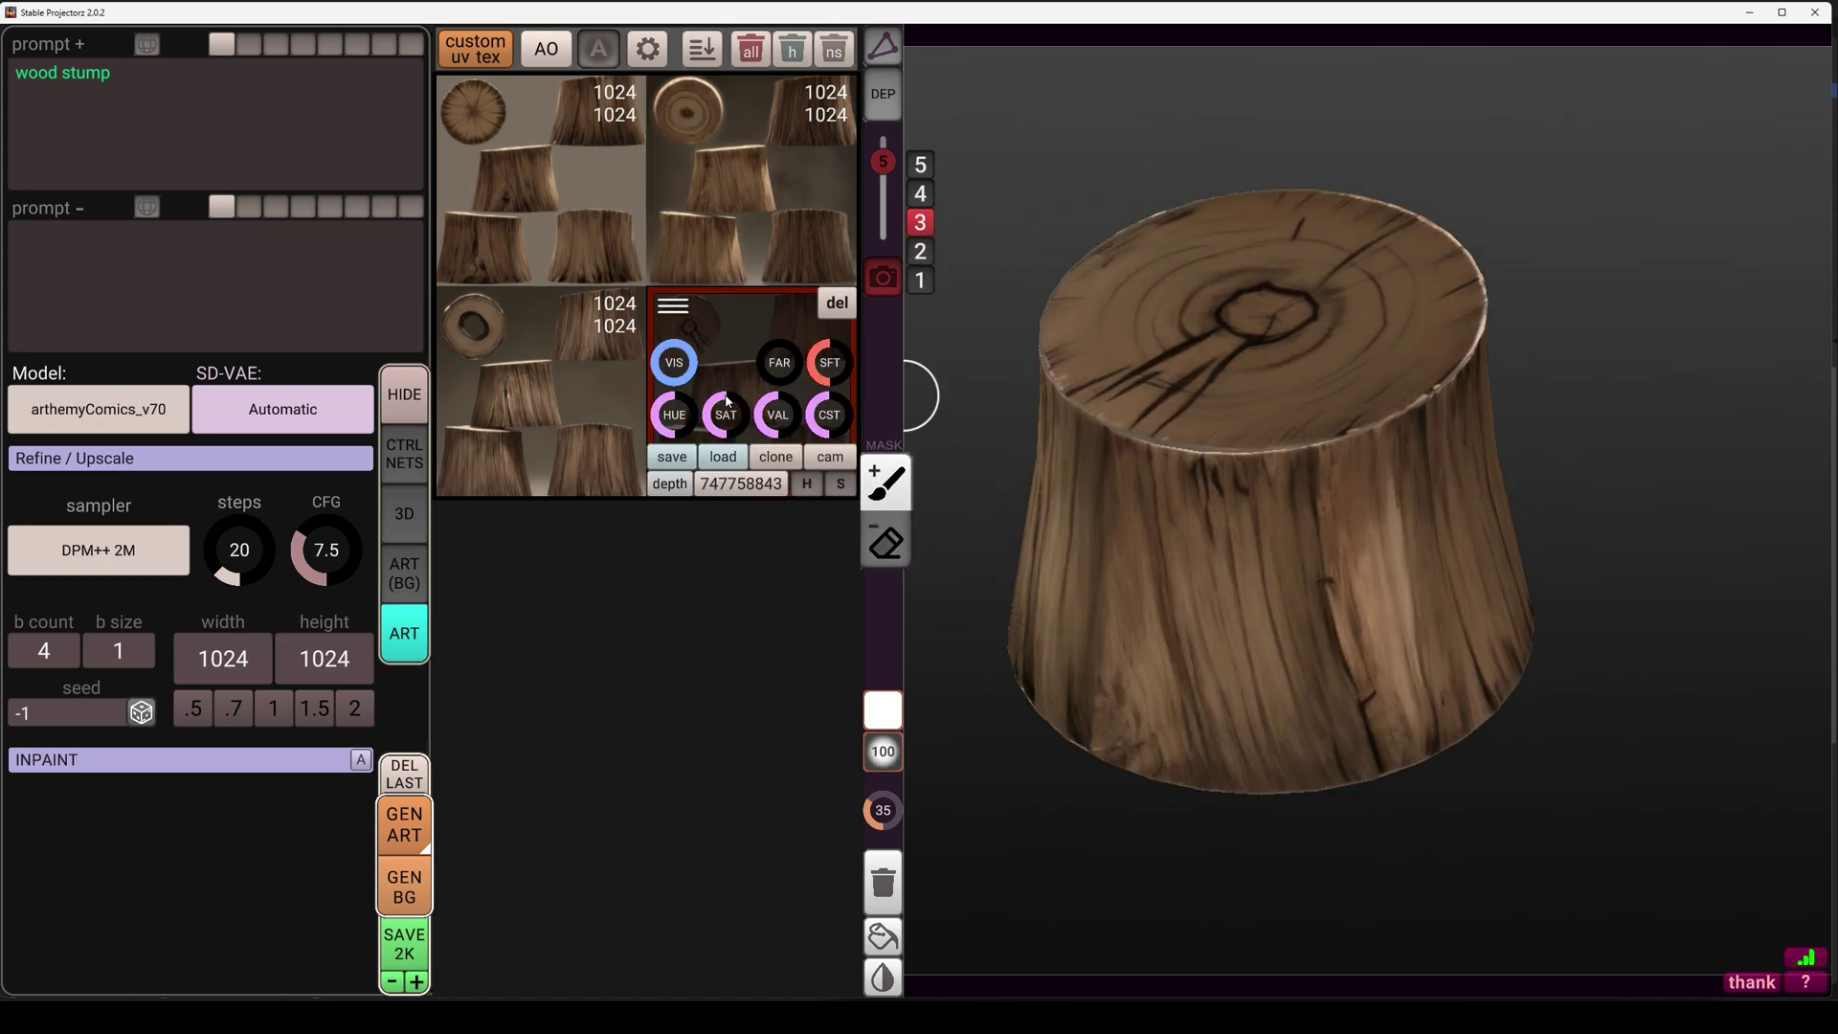
right_click_drag(1272, 500, 896, 455)
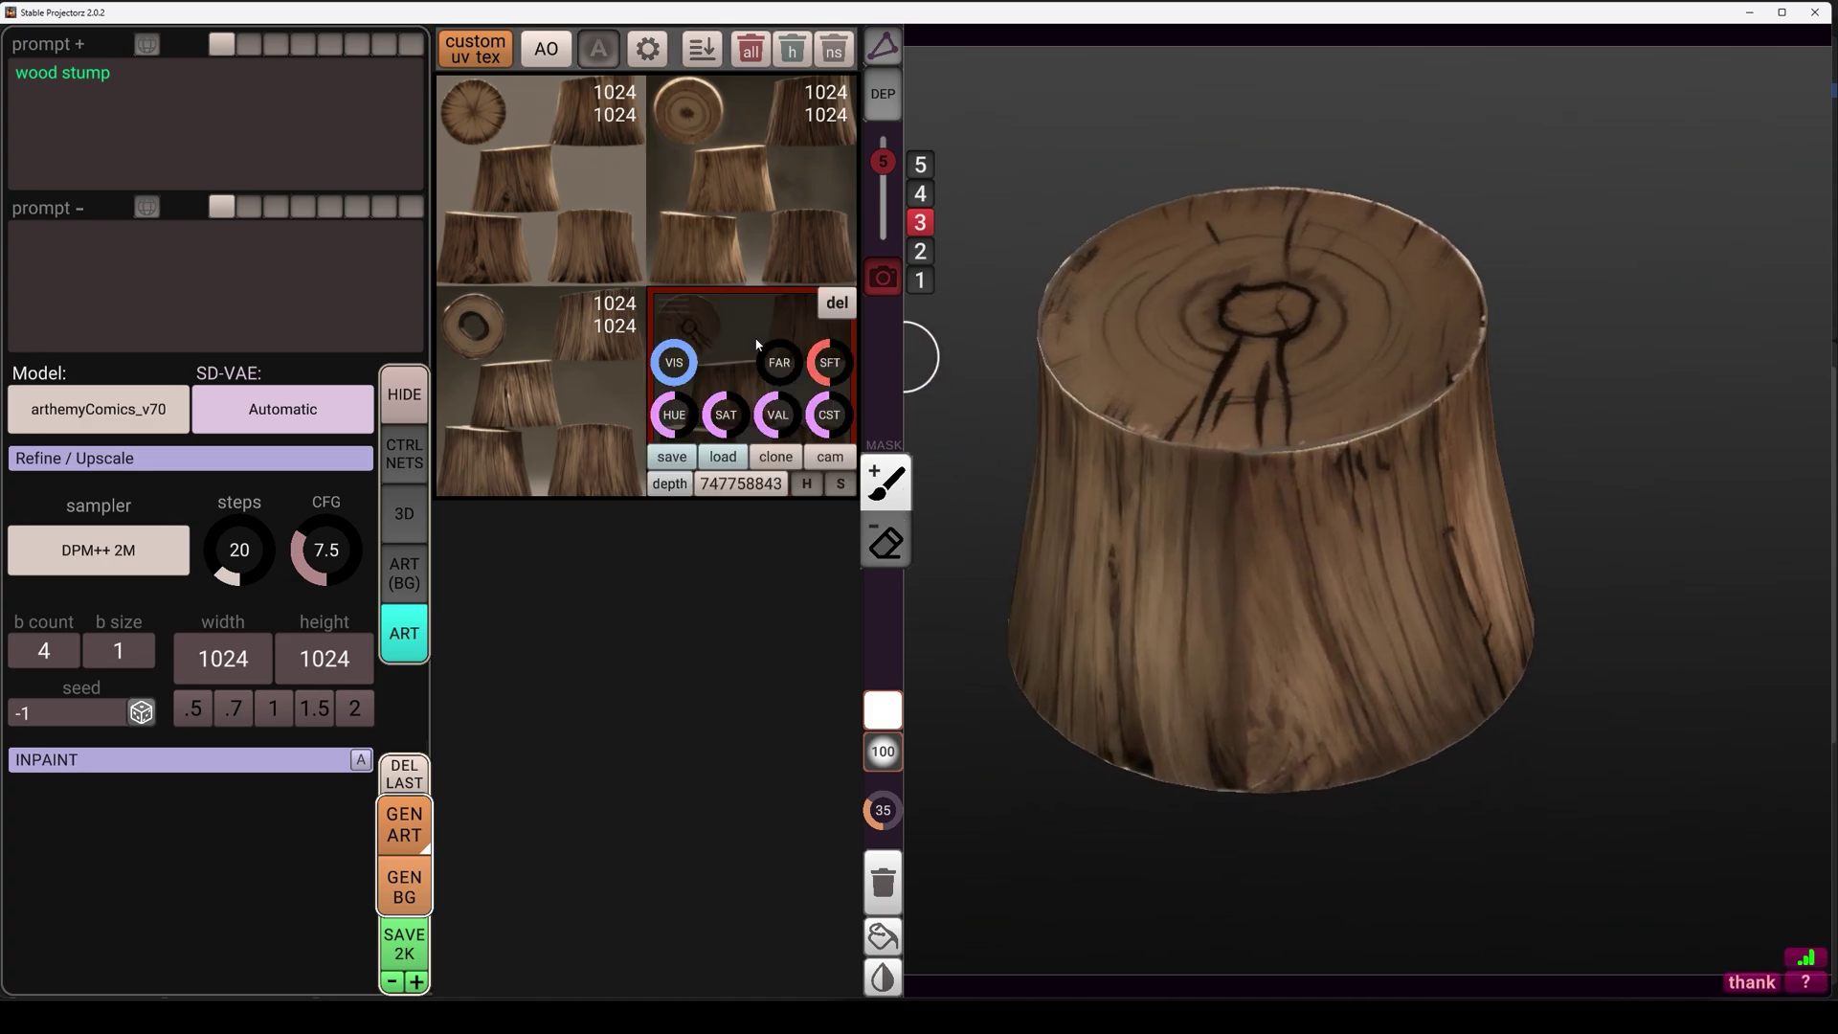
left_click(536, 363)
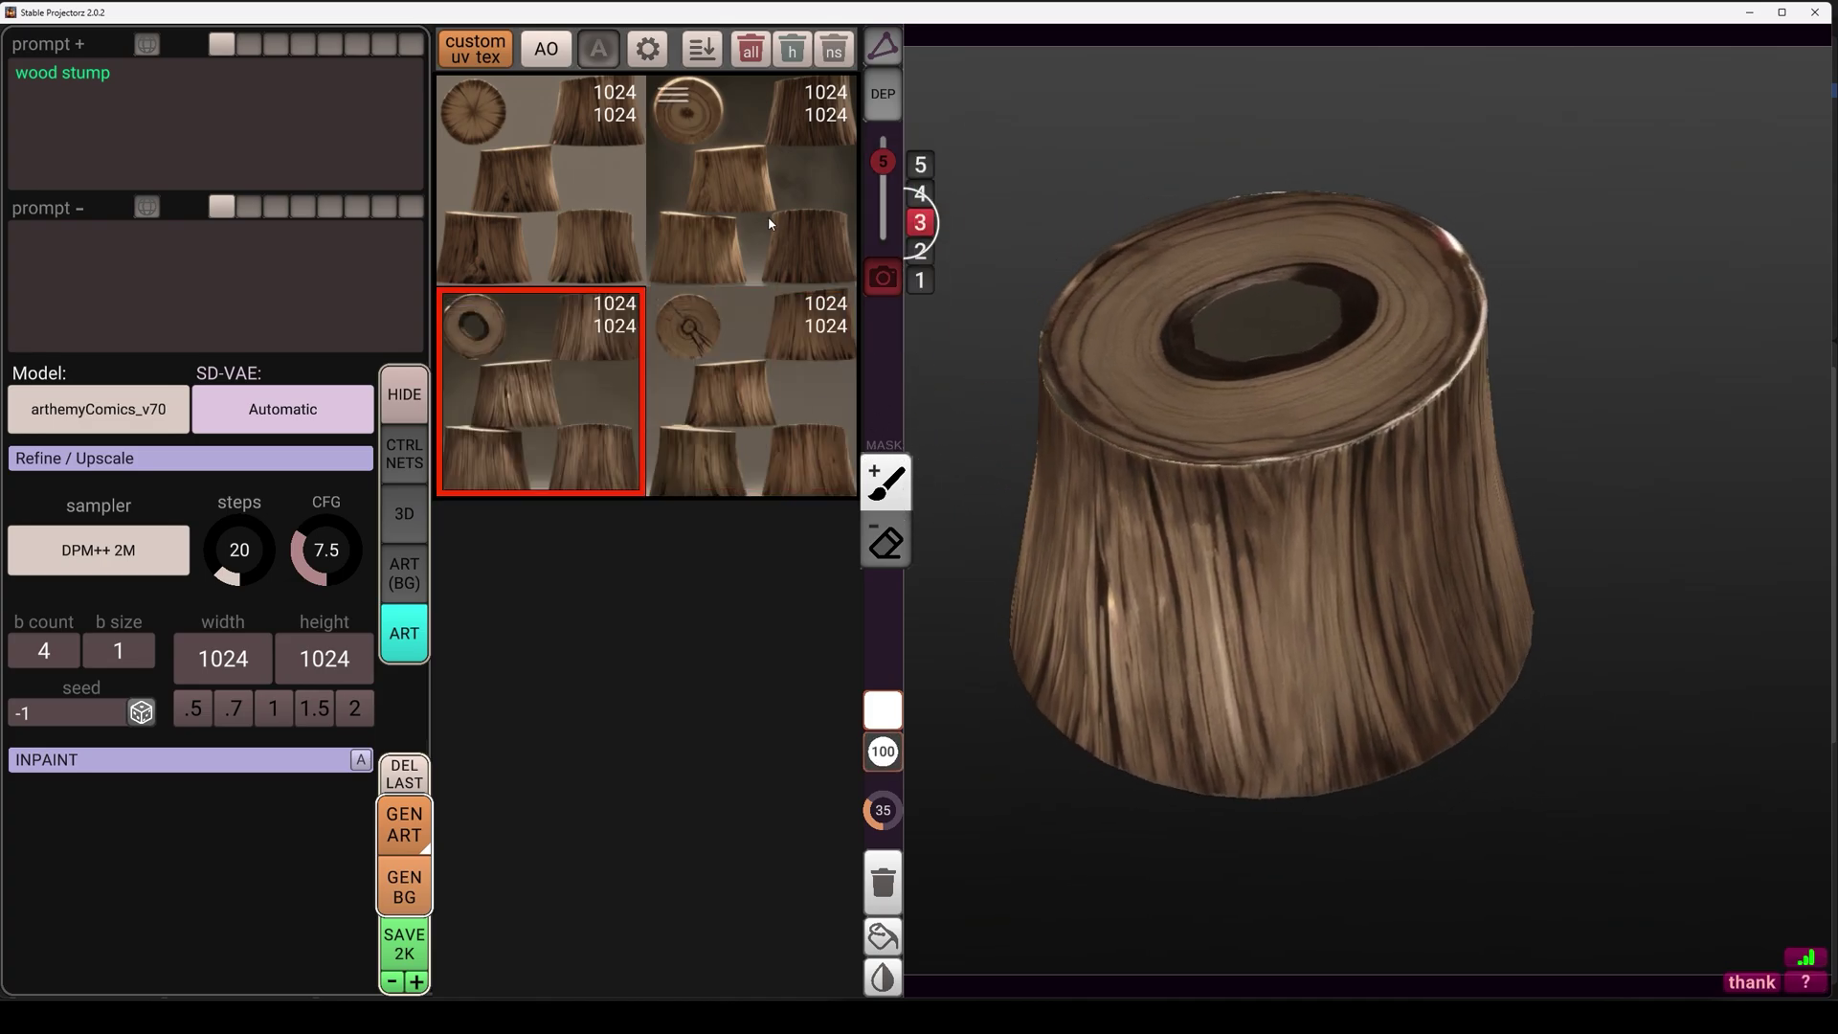
- Apply the first texture variation to the stump and brighten it by raising its value adjustment
left_click(547, 182)
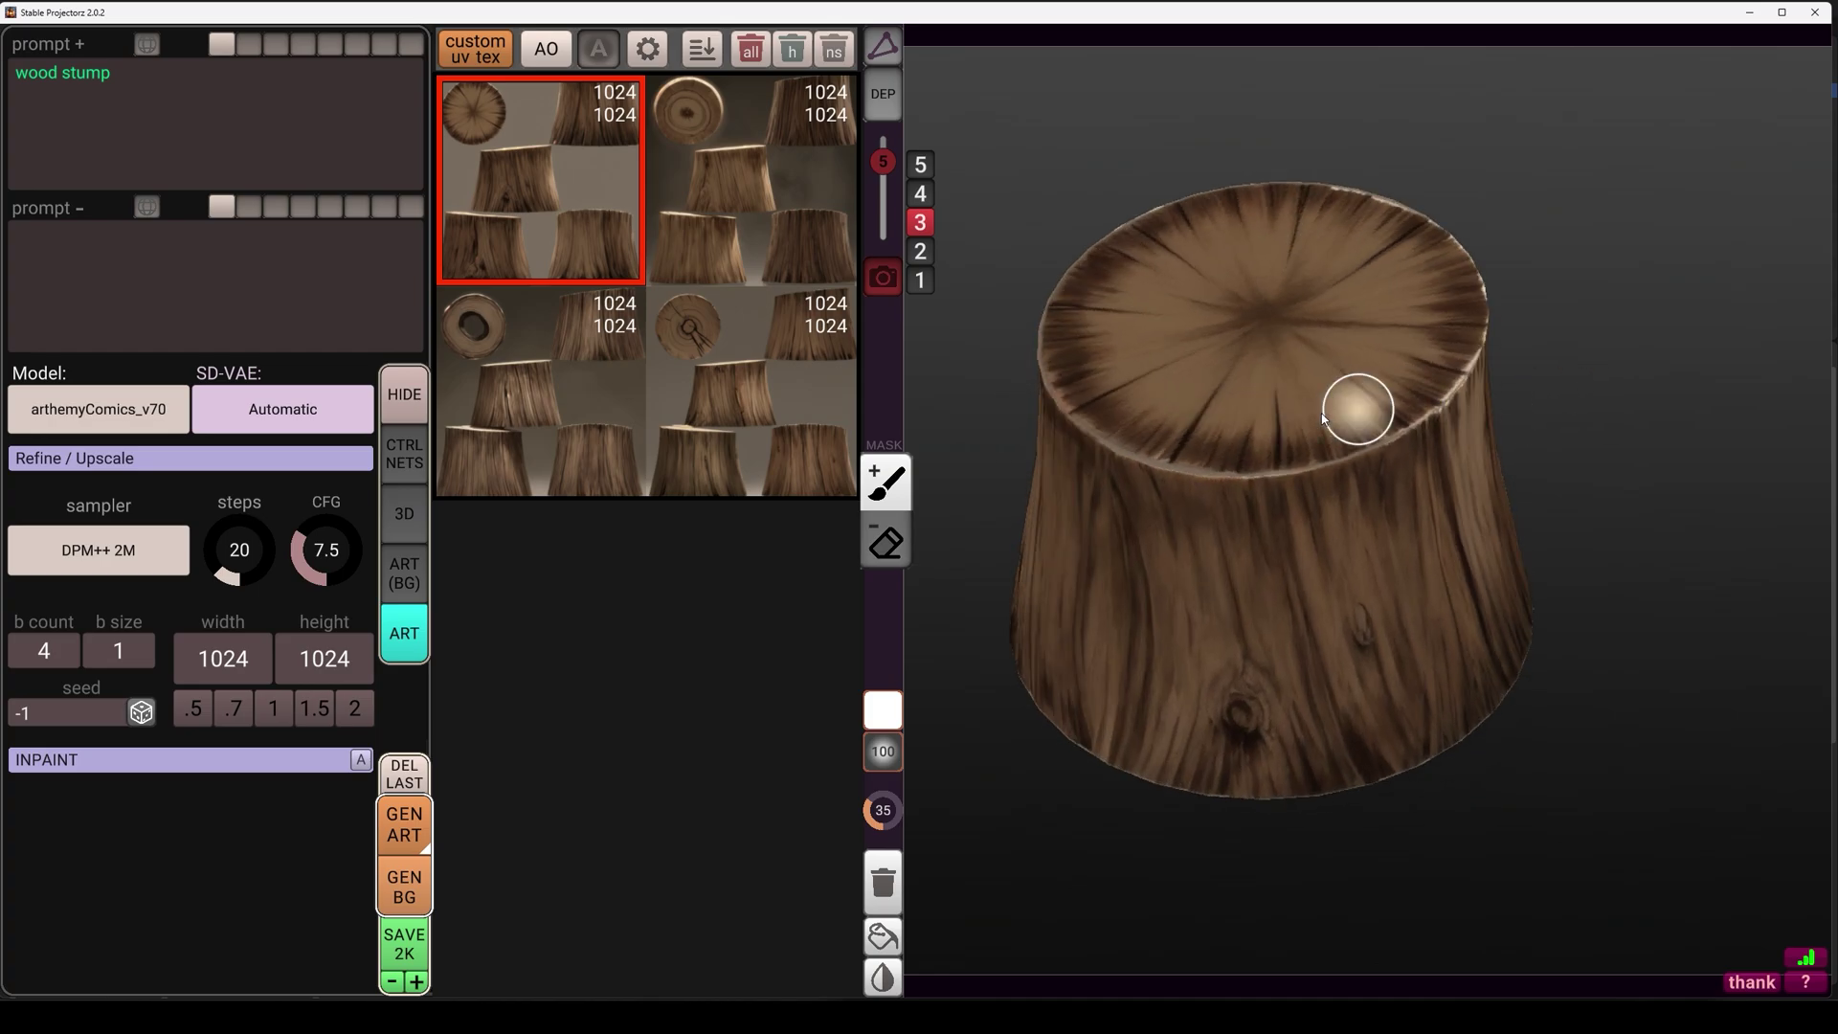
left_click_drag(1407, 333, 1399, 410, "alt")
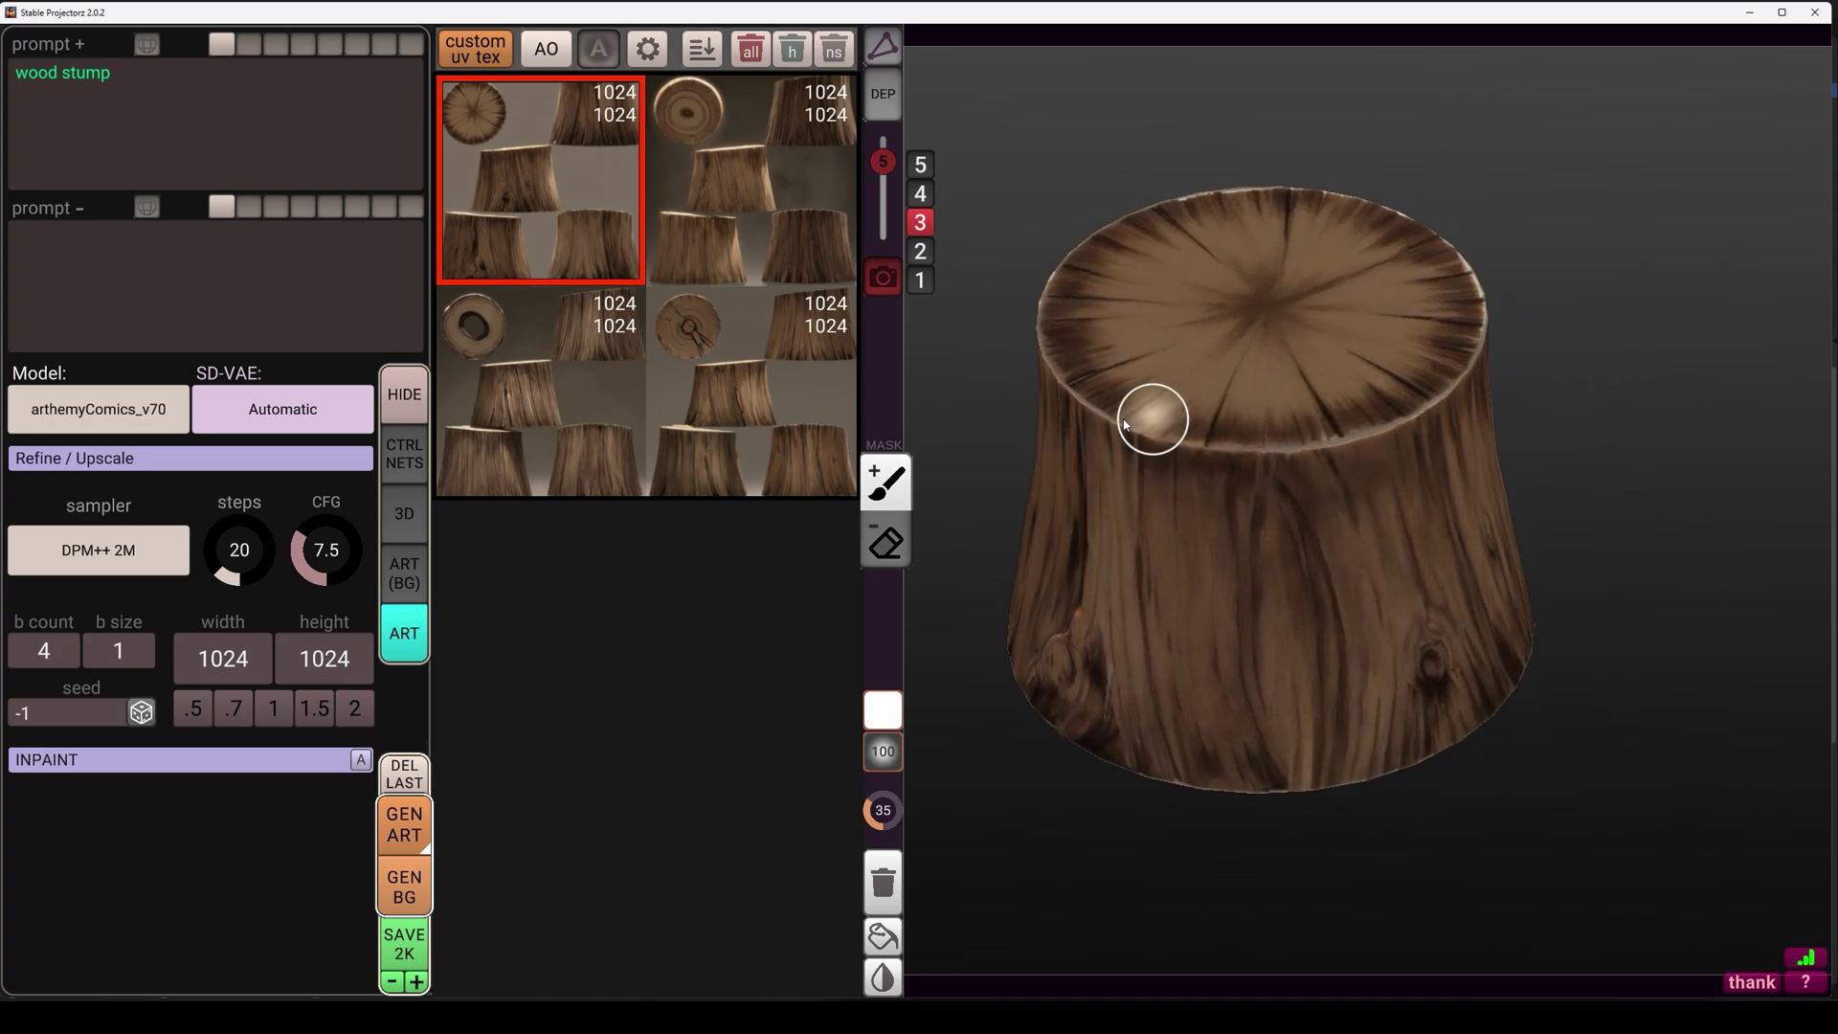
mouse_move(532, 200)
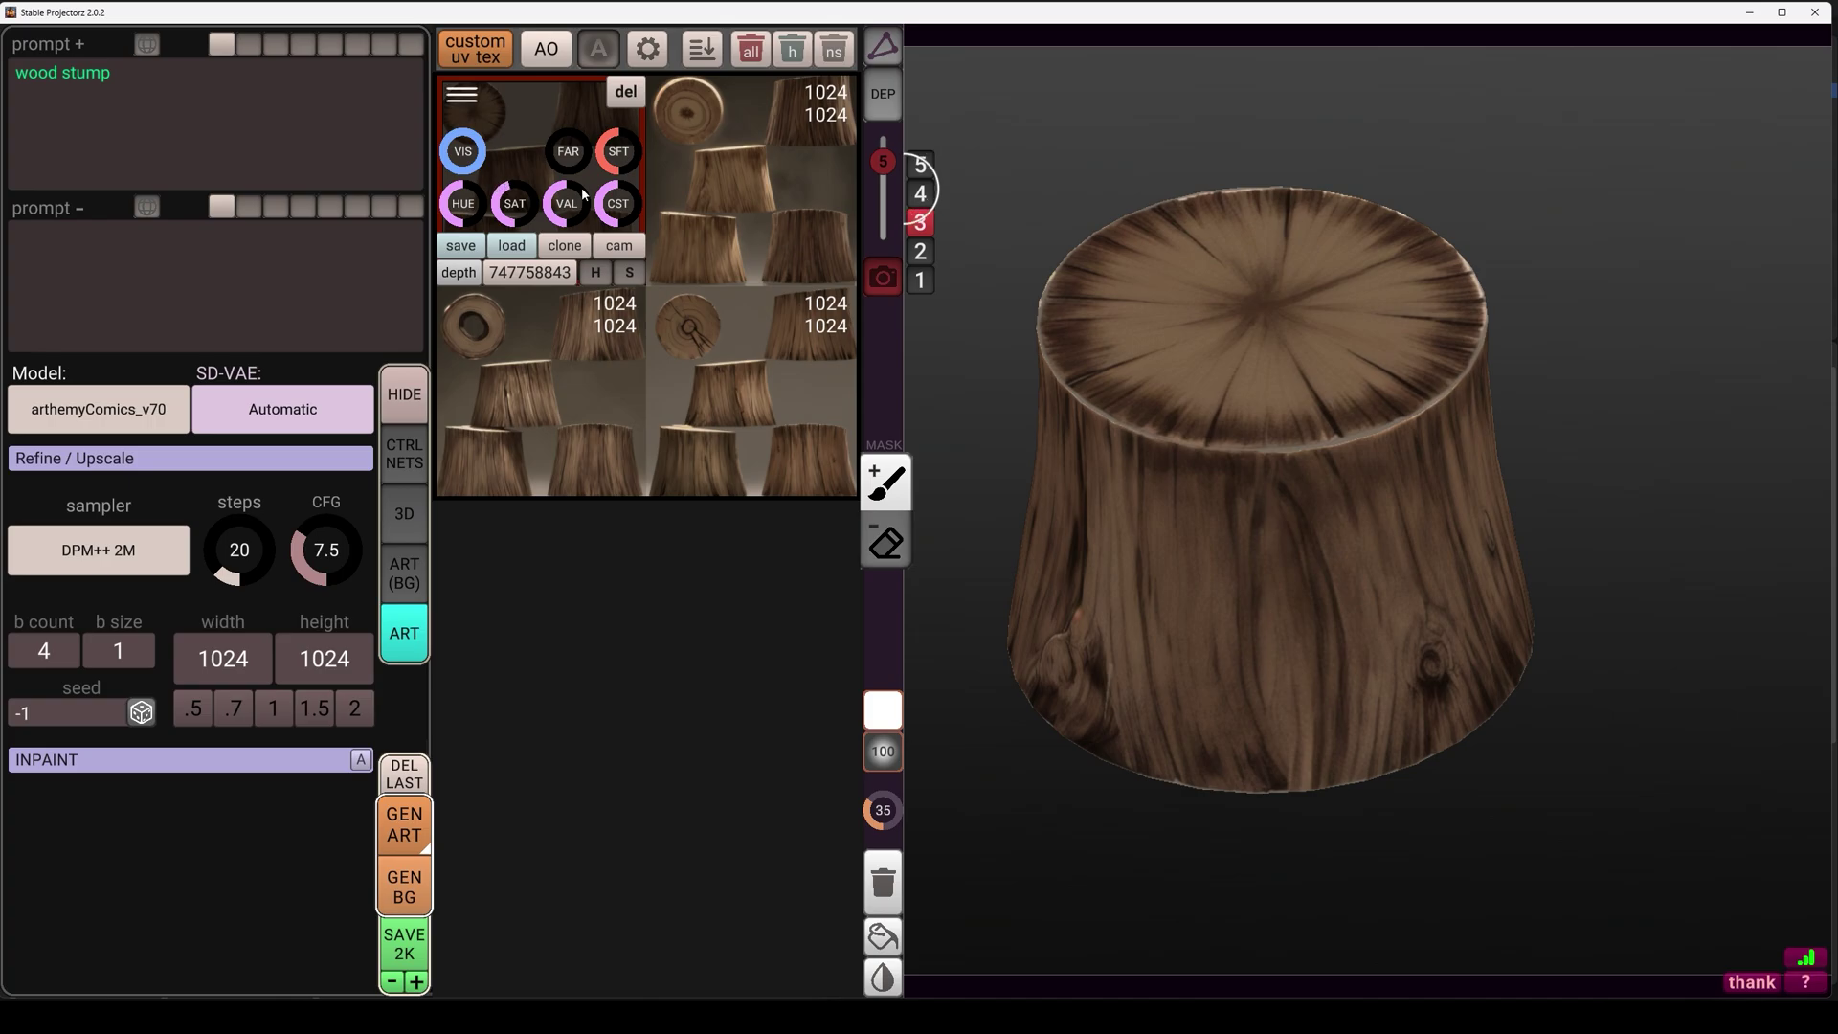
left_click_drag(581, 185, 613, 191)
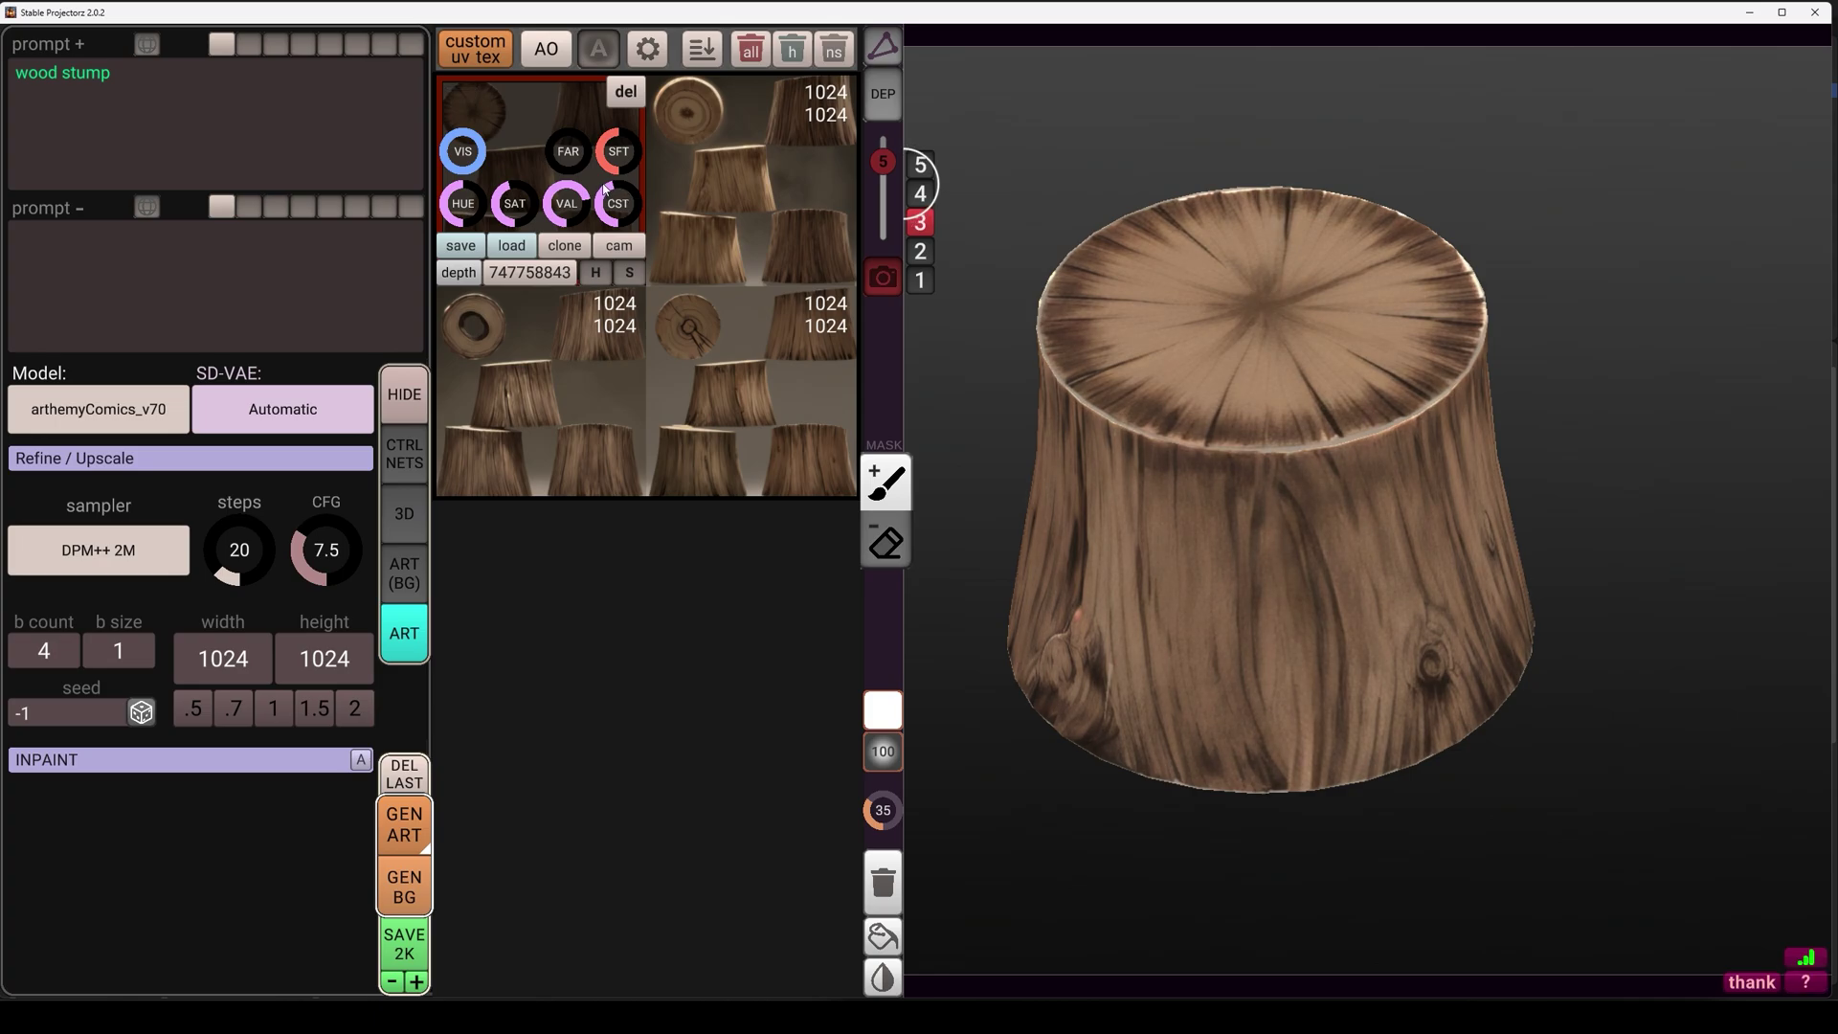
- Turn on inpainting and paint a mask over the stump's front rim, part of the top and the bark below
scroll(1315, 423, "down", 3)
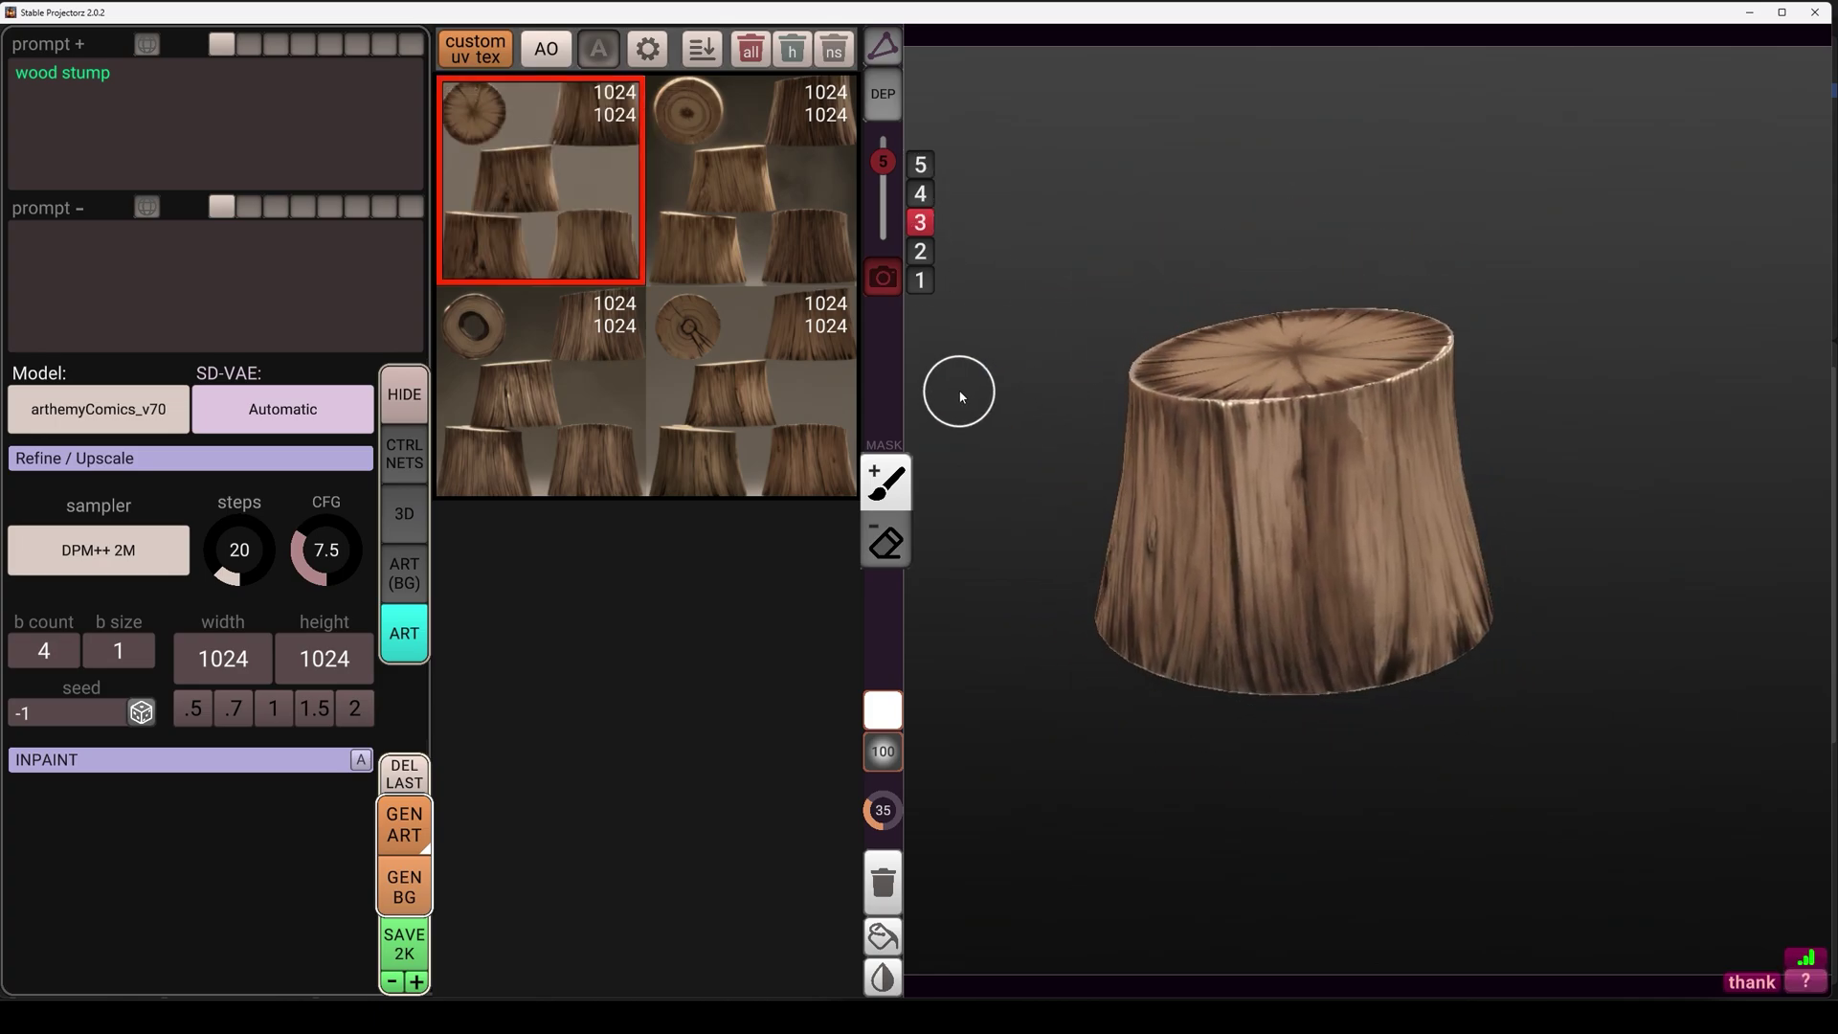
middle_click_drag(755, 496, 1387, 487)
scroll(1387, 486, "up", 2)
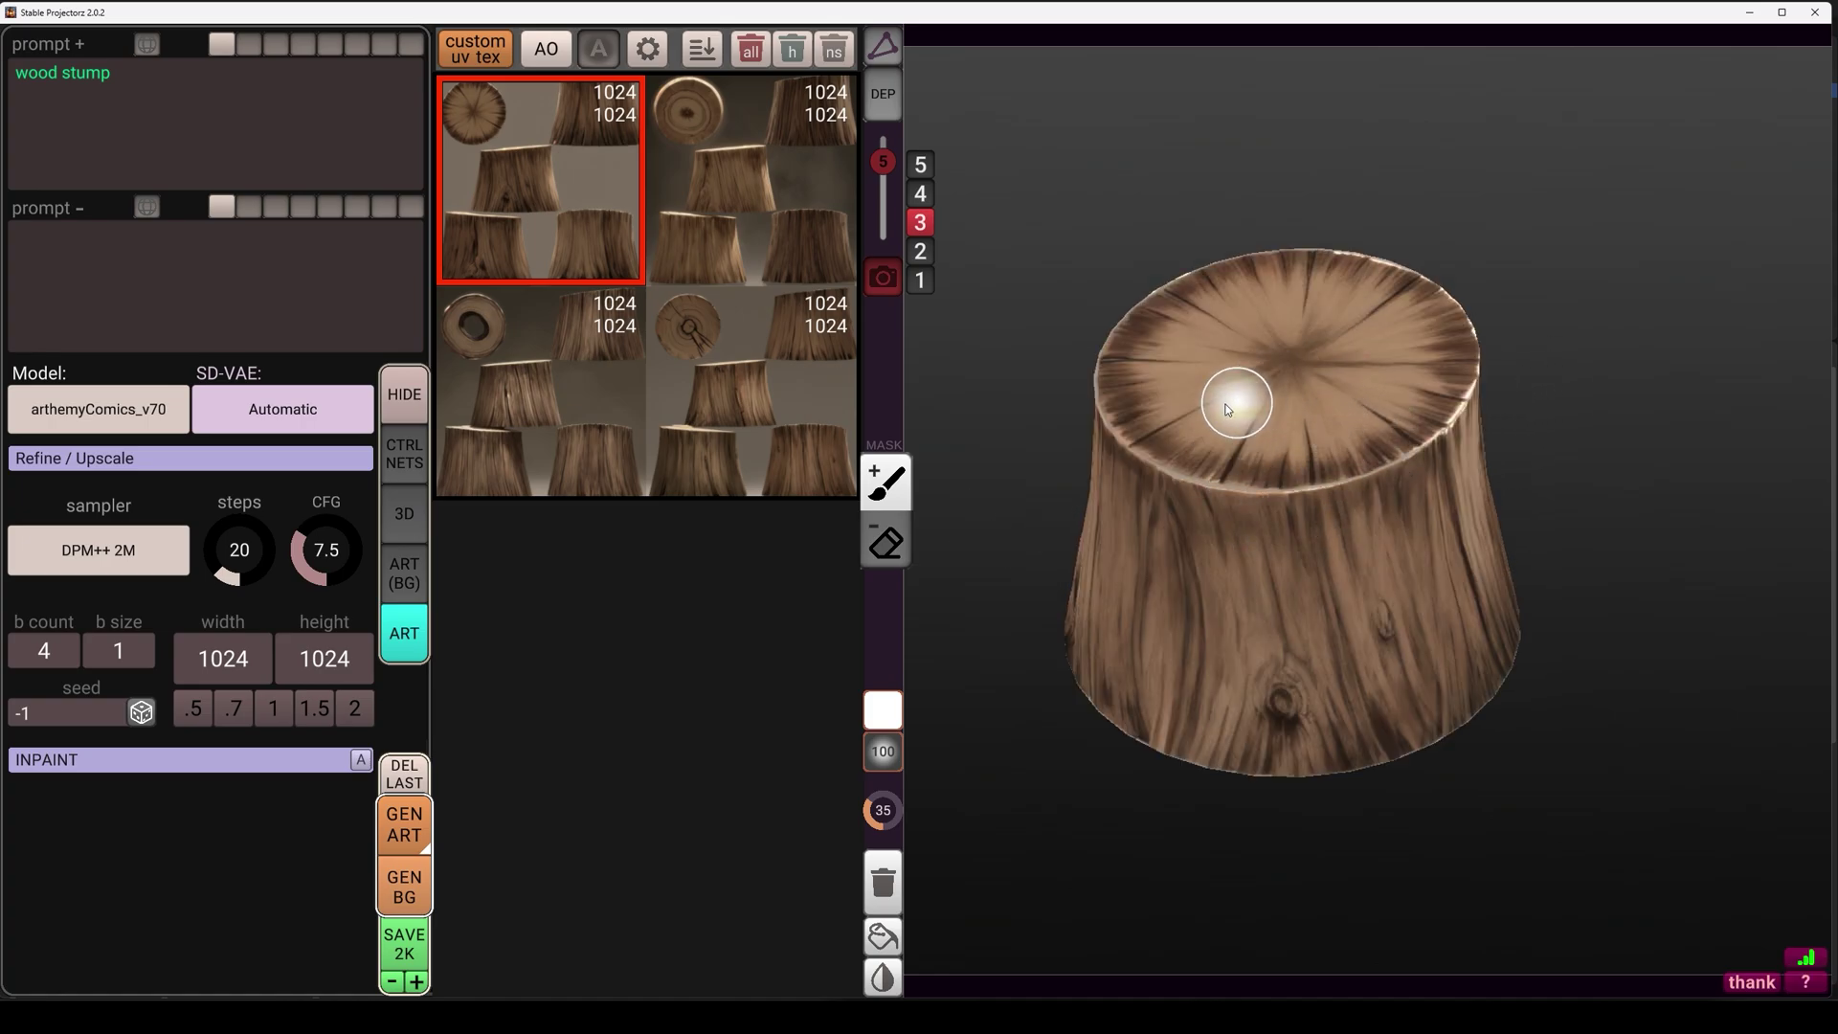
right_click_drag(1406, 393, 1262, 522)
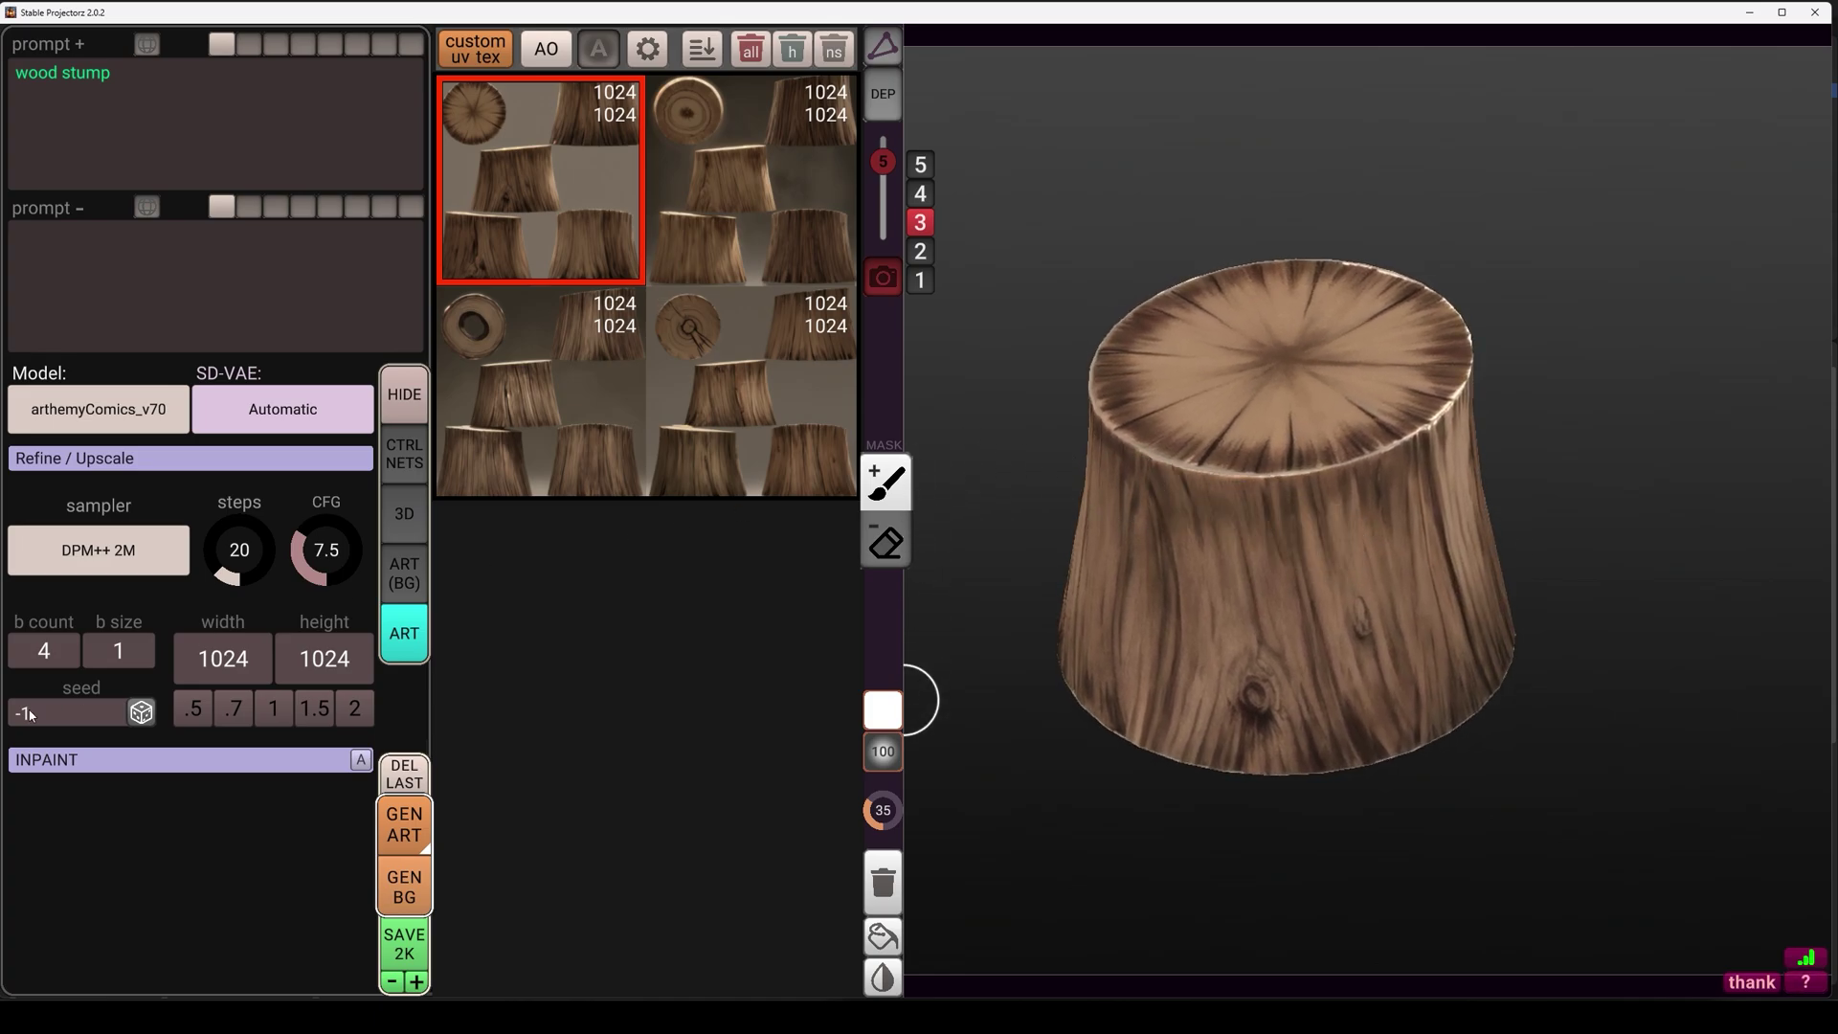
left_click(45, 760)
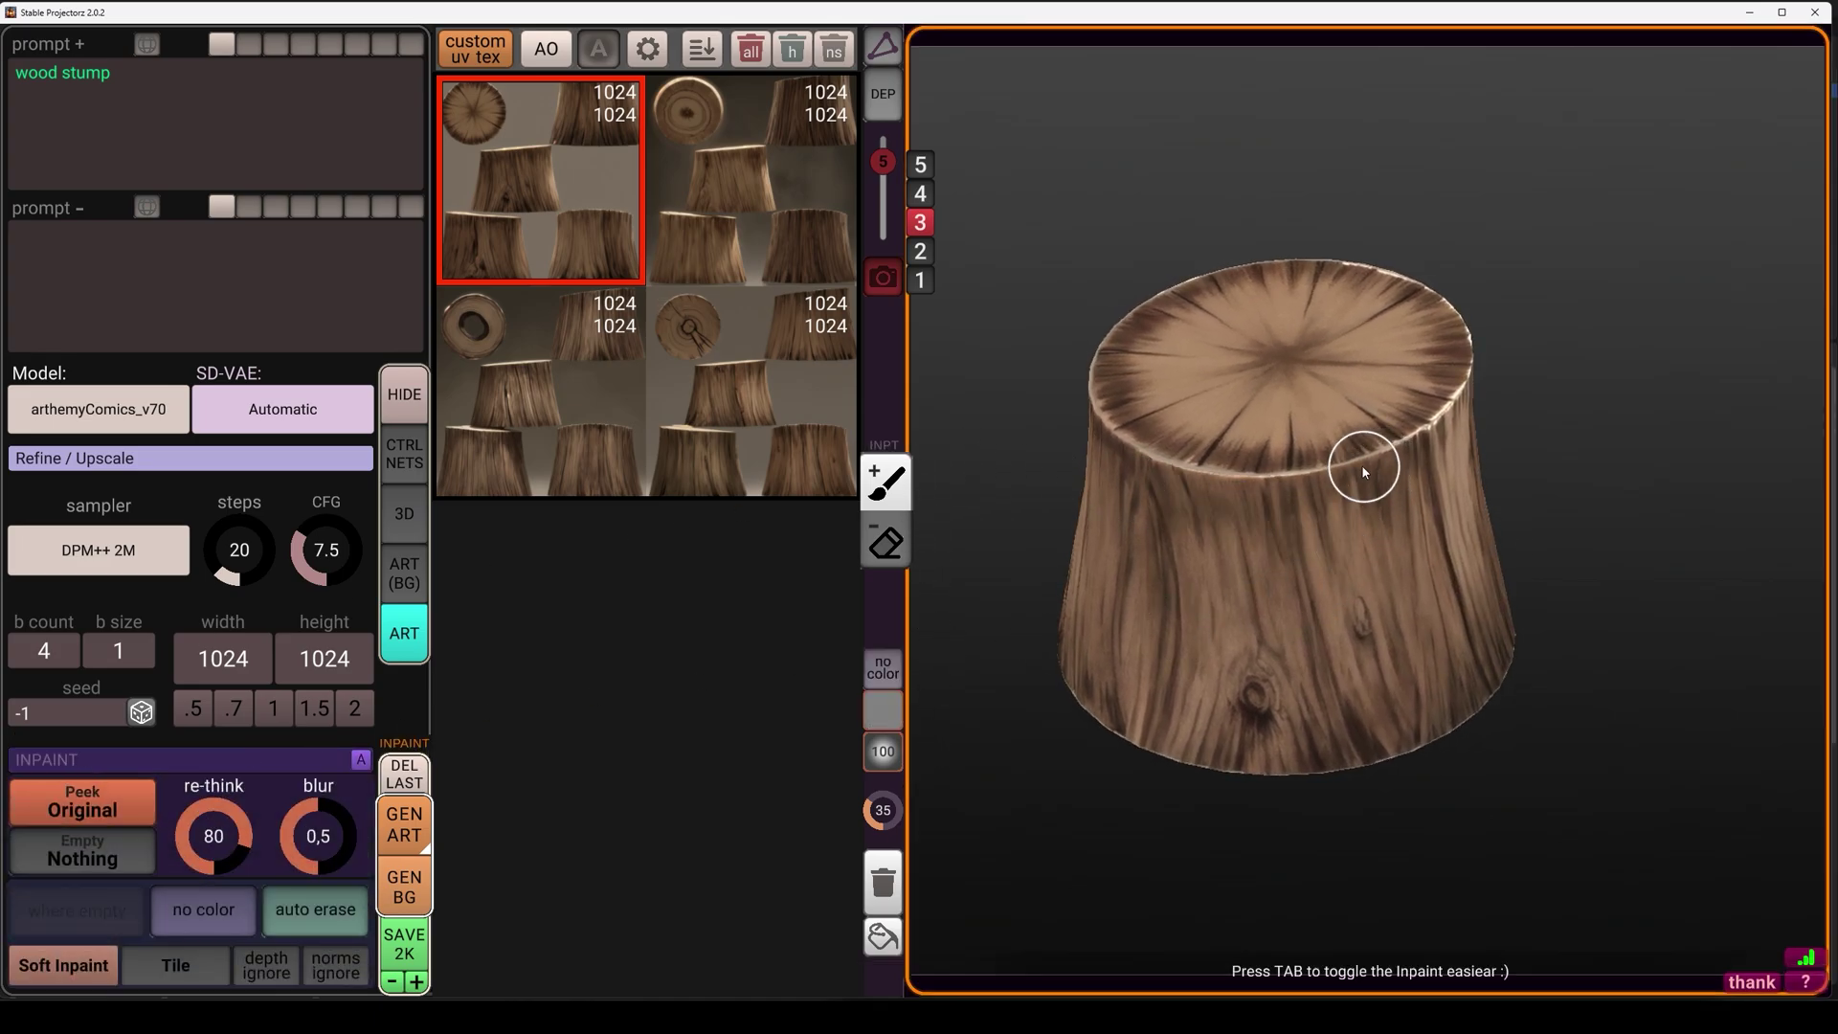
scroll(1364, 471, "up", 5)
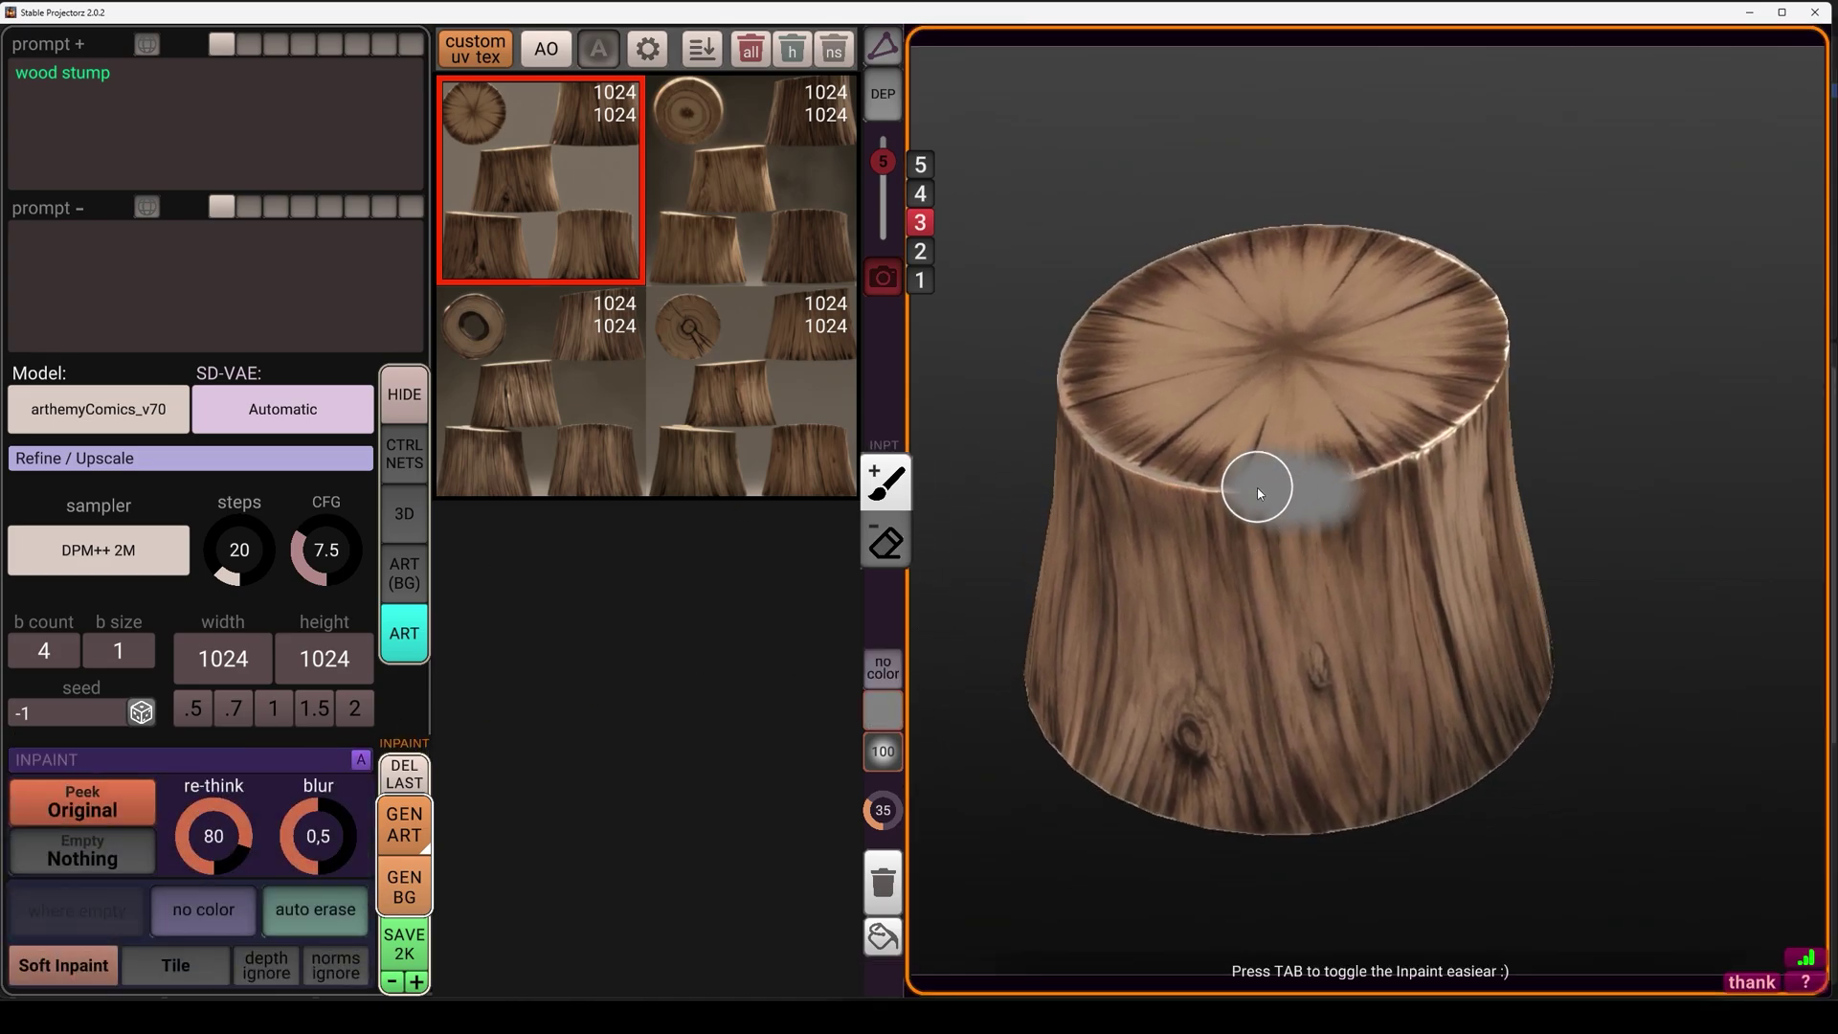
mouse_move(1257, 490)
left_mouse_down()
mouse_move(1305, 504)
mouse_move(1304, 464)
mouse_move(1353, 517)
mouse_move(1345, 446)
left_mouse_up()
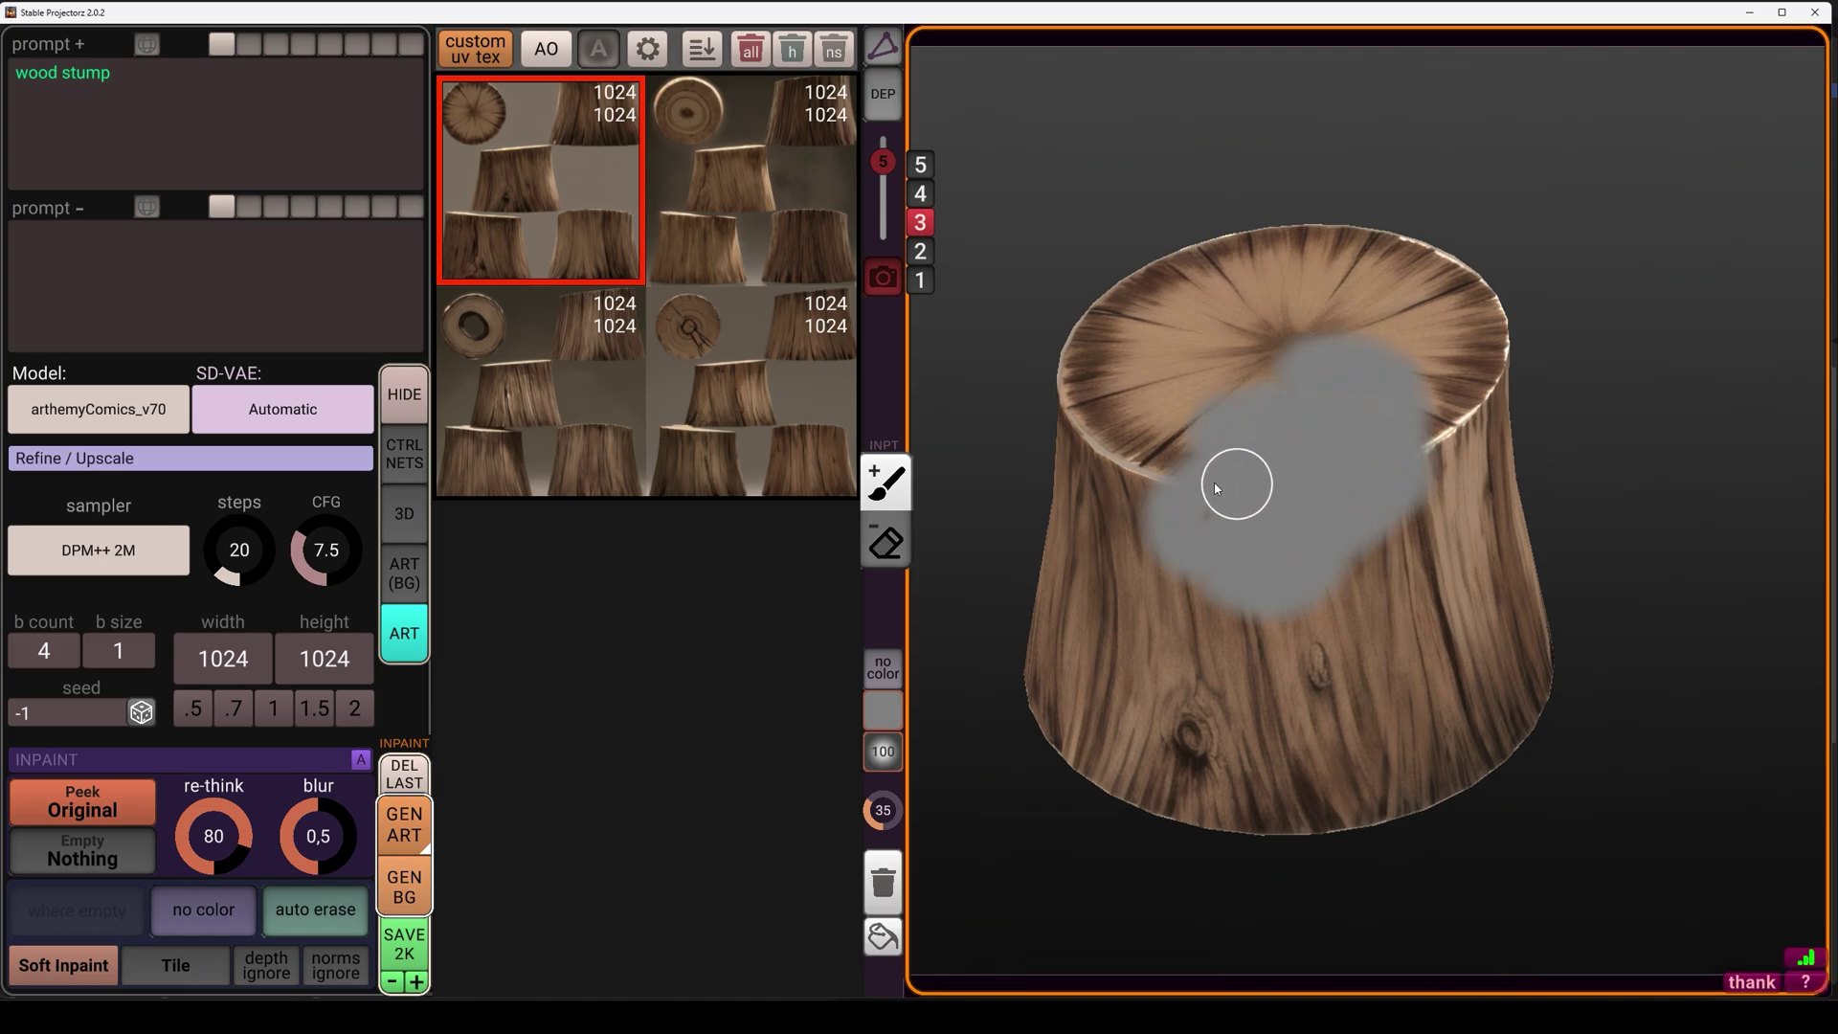
mouse_move(1216, 488)
left_mouse_down()
mouse_move(1235, 656)
mouse_move(1304, 685)
mouse_move(1308, 537)
mouse_move(1221, 494)
mouse_move(1406, 451)
mouse_move(1329, 415)
mouse_move(1366, 677)
mouse_move(1201, 507)
left_mouse_up()
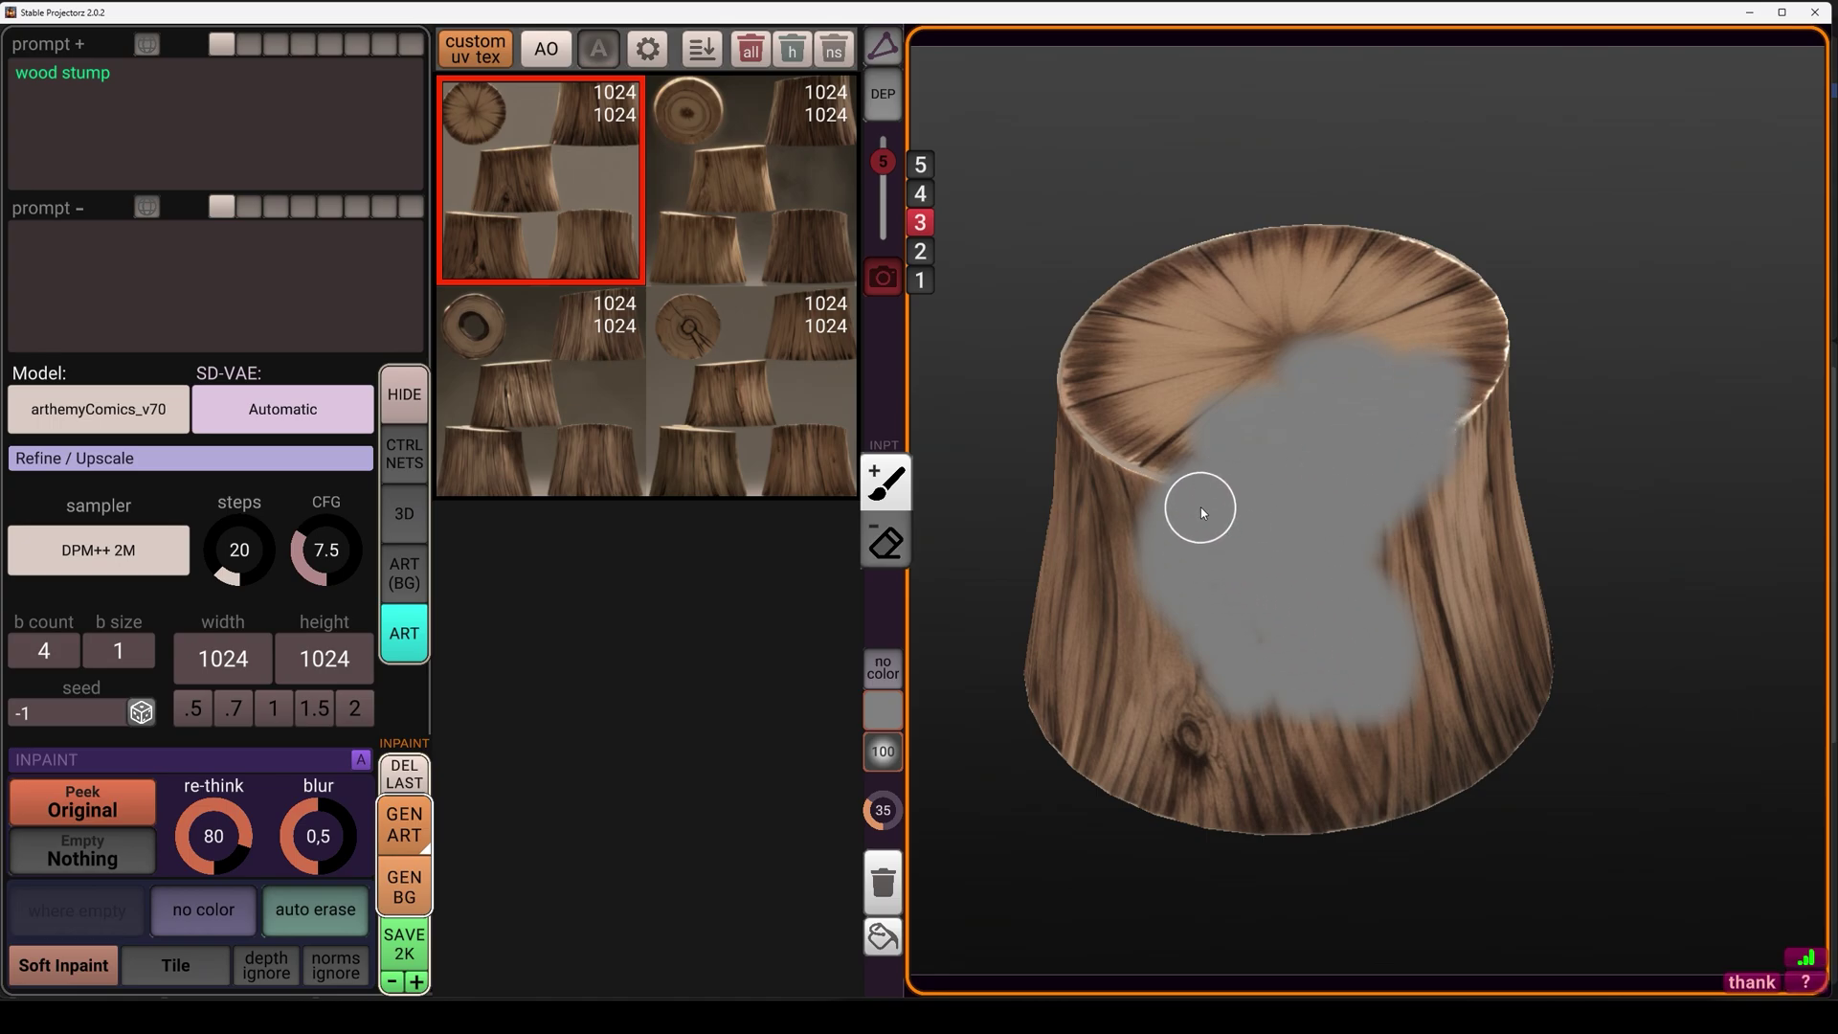
mouse_move(1233, 393)
left_mouse_down()
mouse_move(1341, 349)
mouse_move(1413, 424)
left_mouse_up()
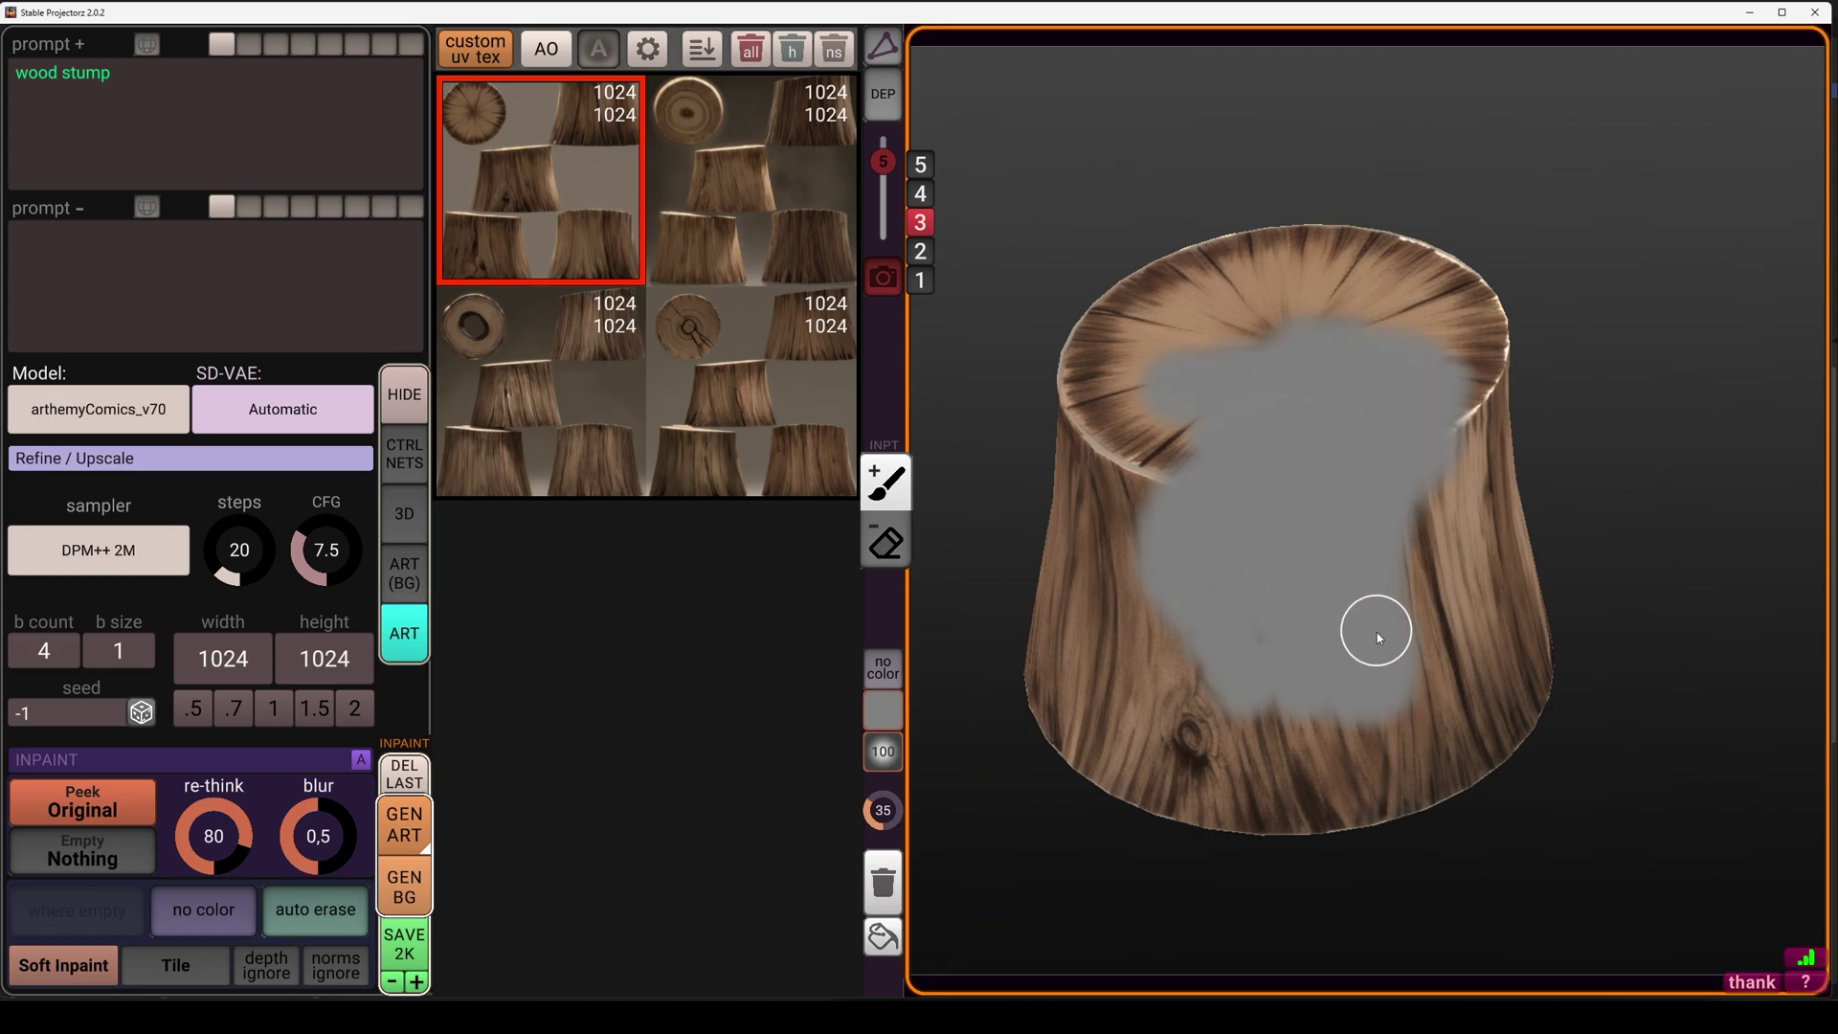
mouse_move(1376, 633)
left_mouse_down()
mouse_move(1272, 705)
mouse_move(1381, 563)
left_mouse_up()
- Extend the positive prompt to "wood stump moss" and generate art for the masked area
left_click(197, 100)
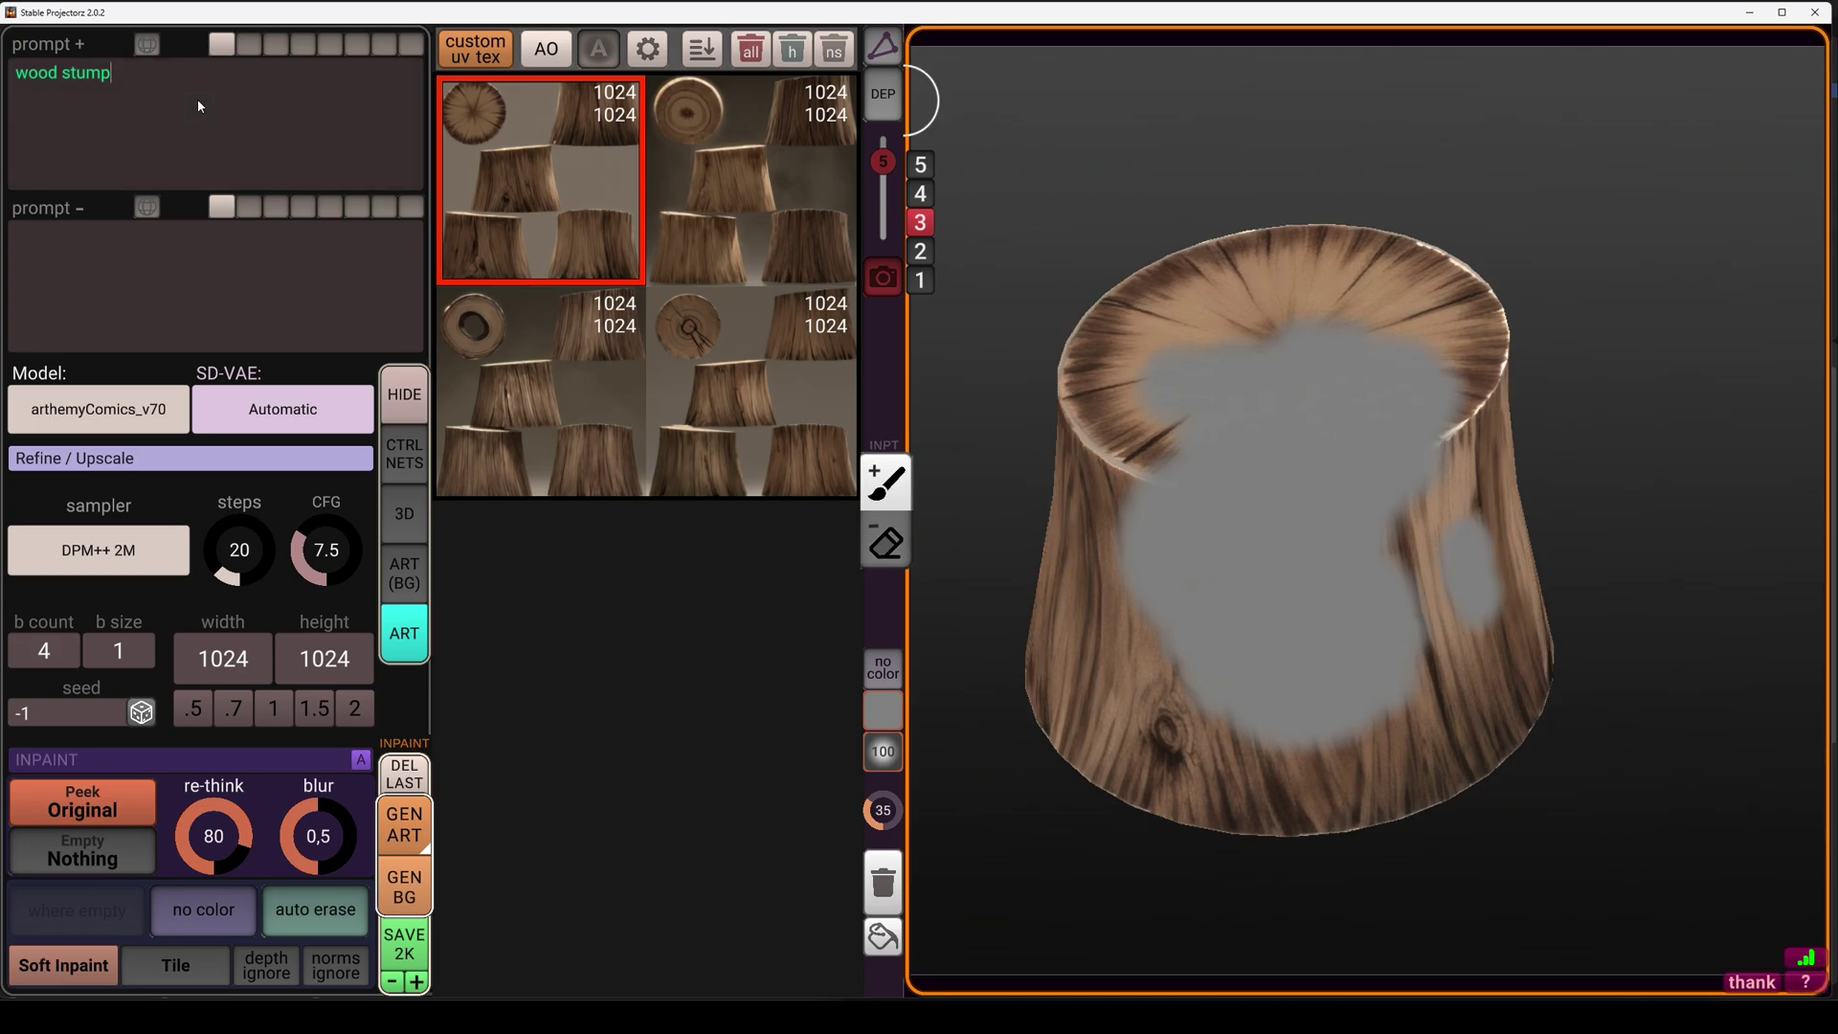
type("moss")
left_click(408, 833)
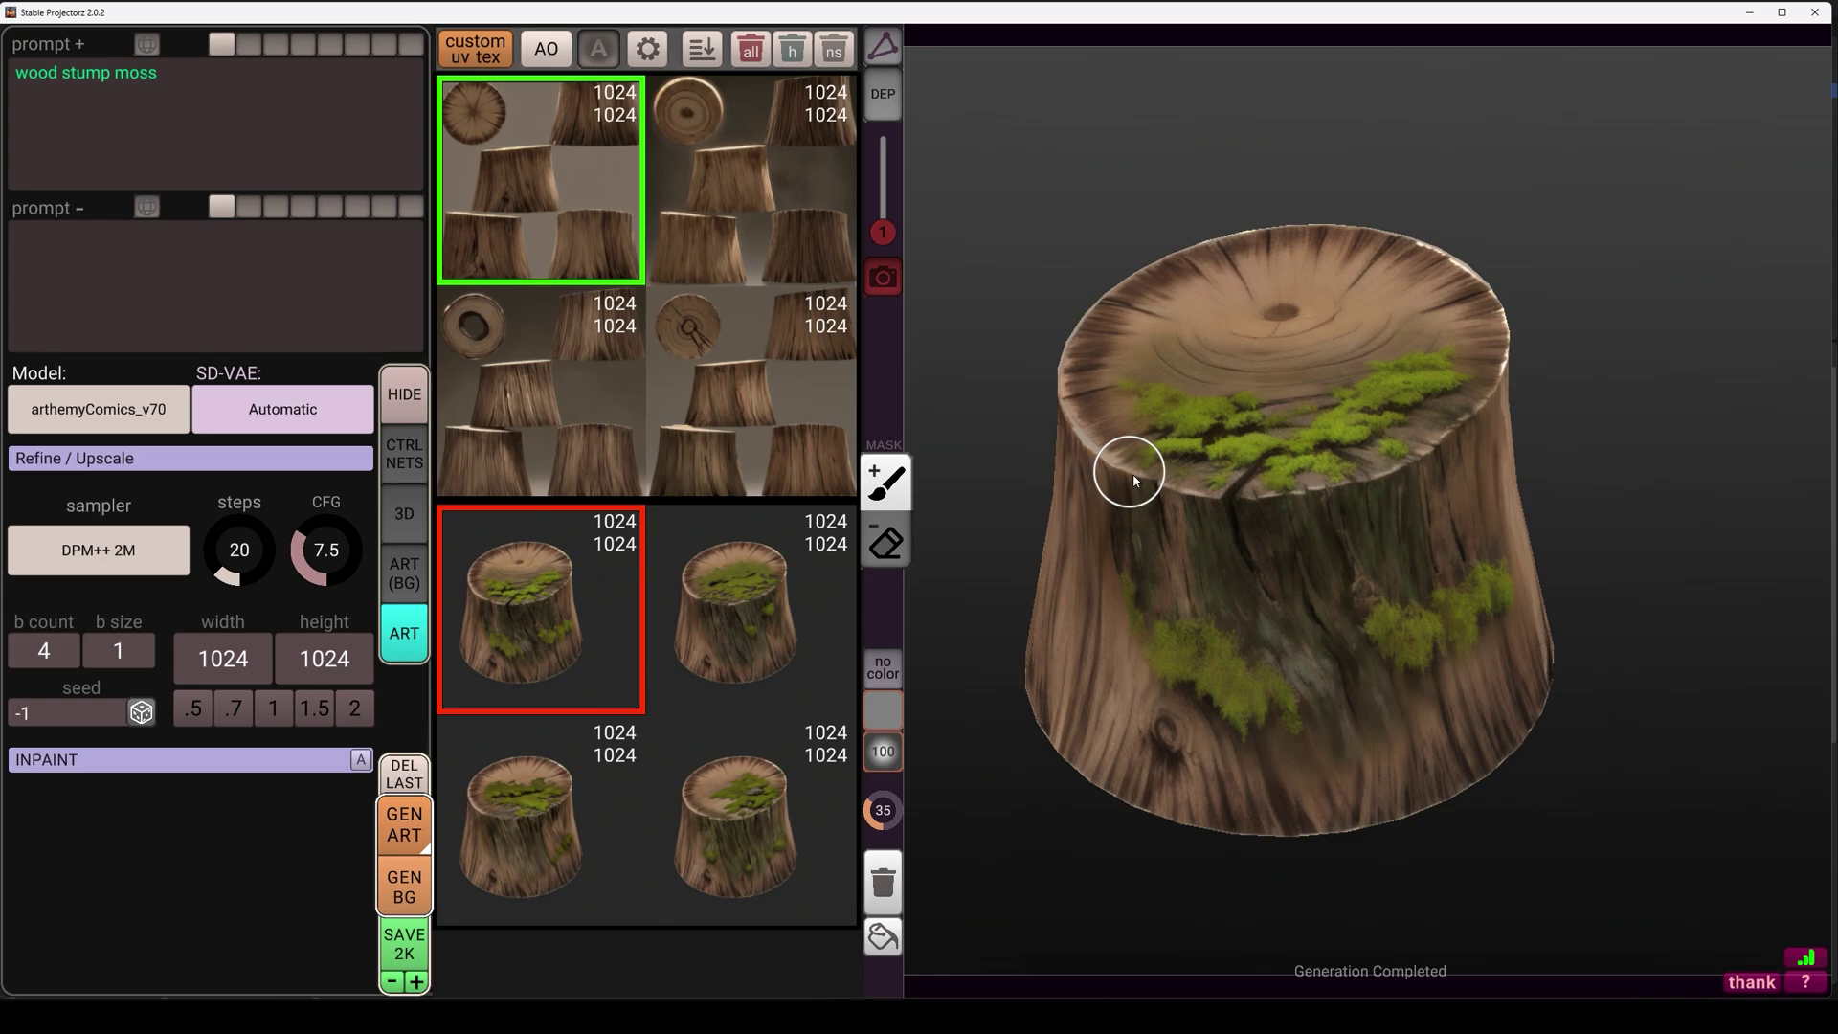
- Preview the generated moss variations on the stump and choose the first one
left_click(733, 609)
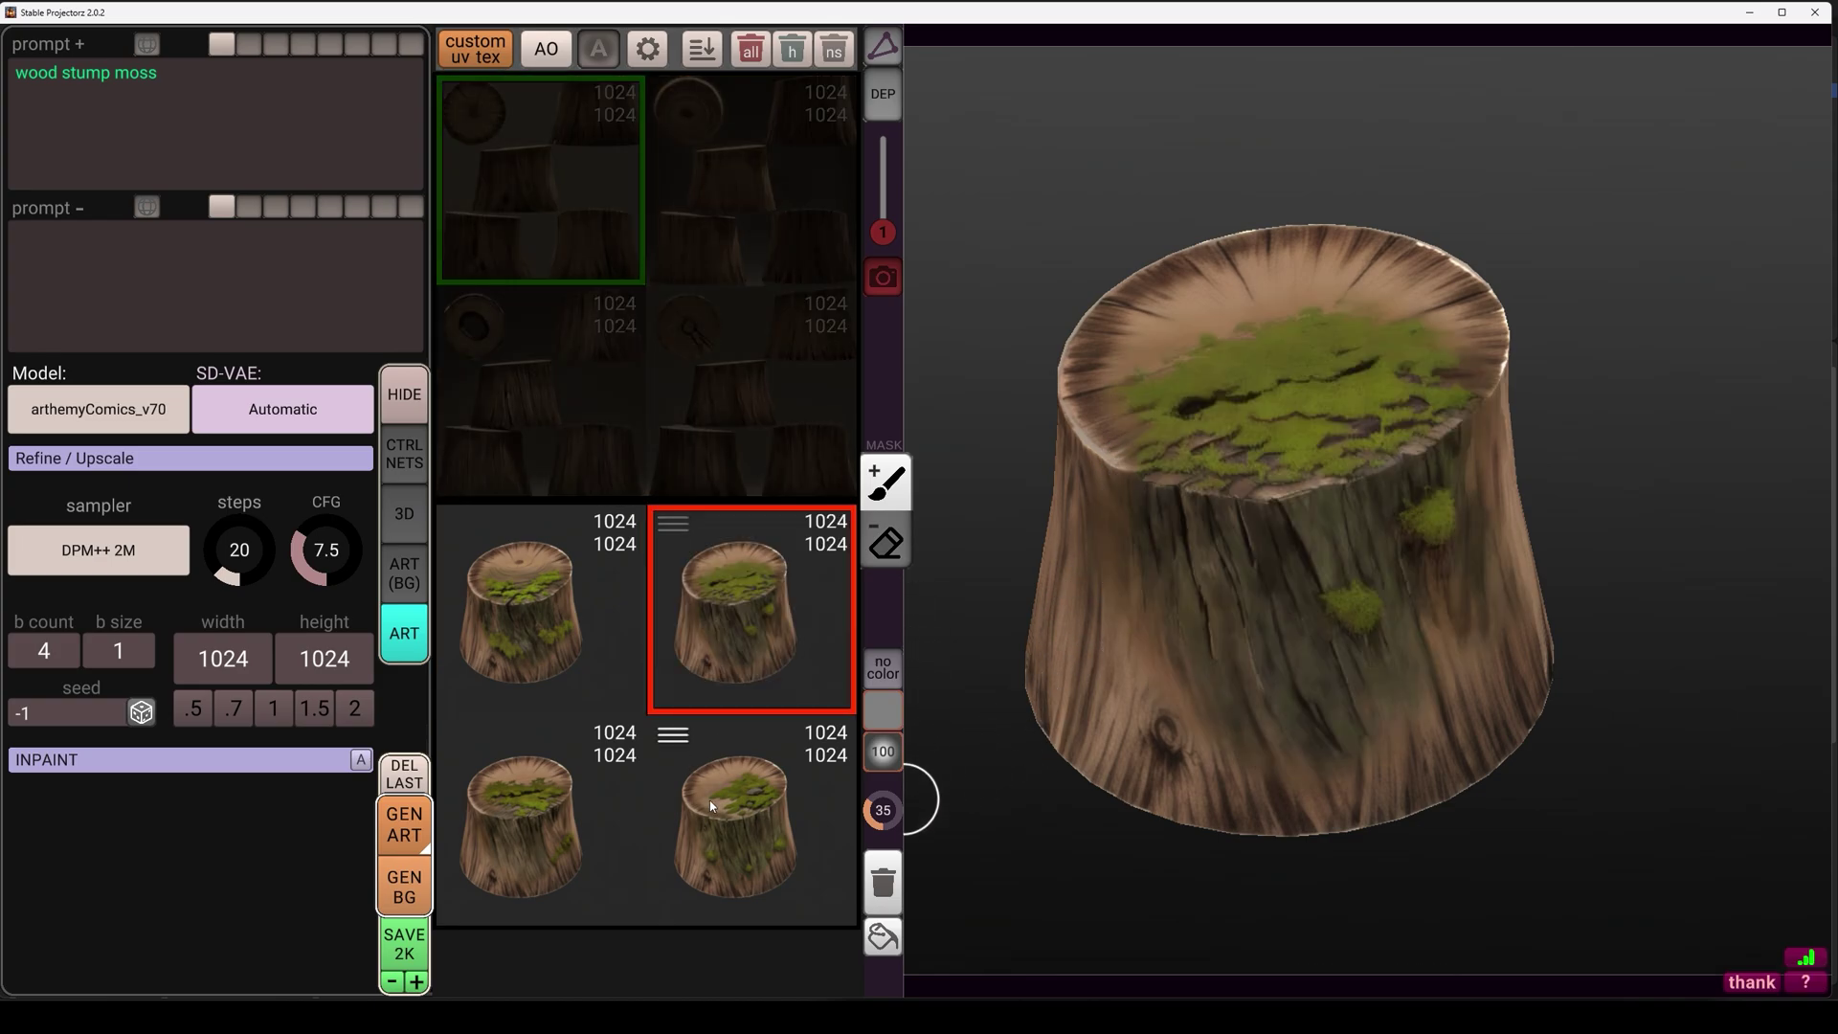
left_click(714, 829)
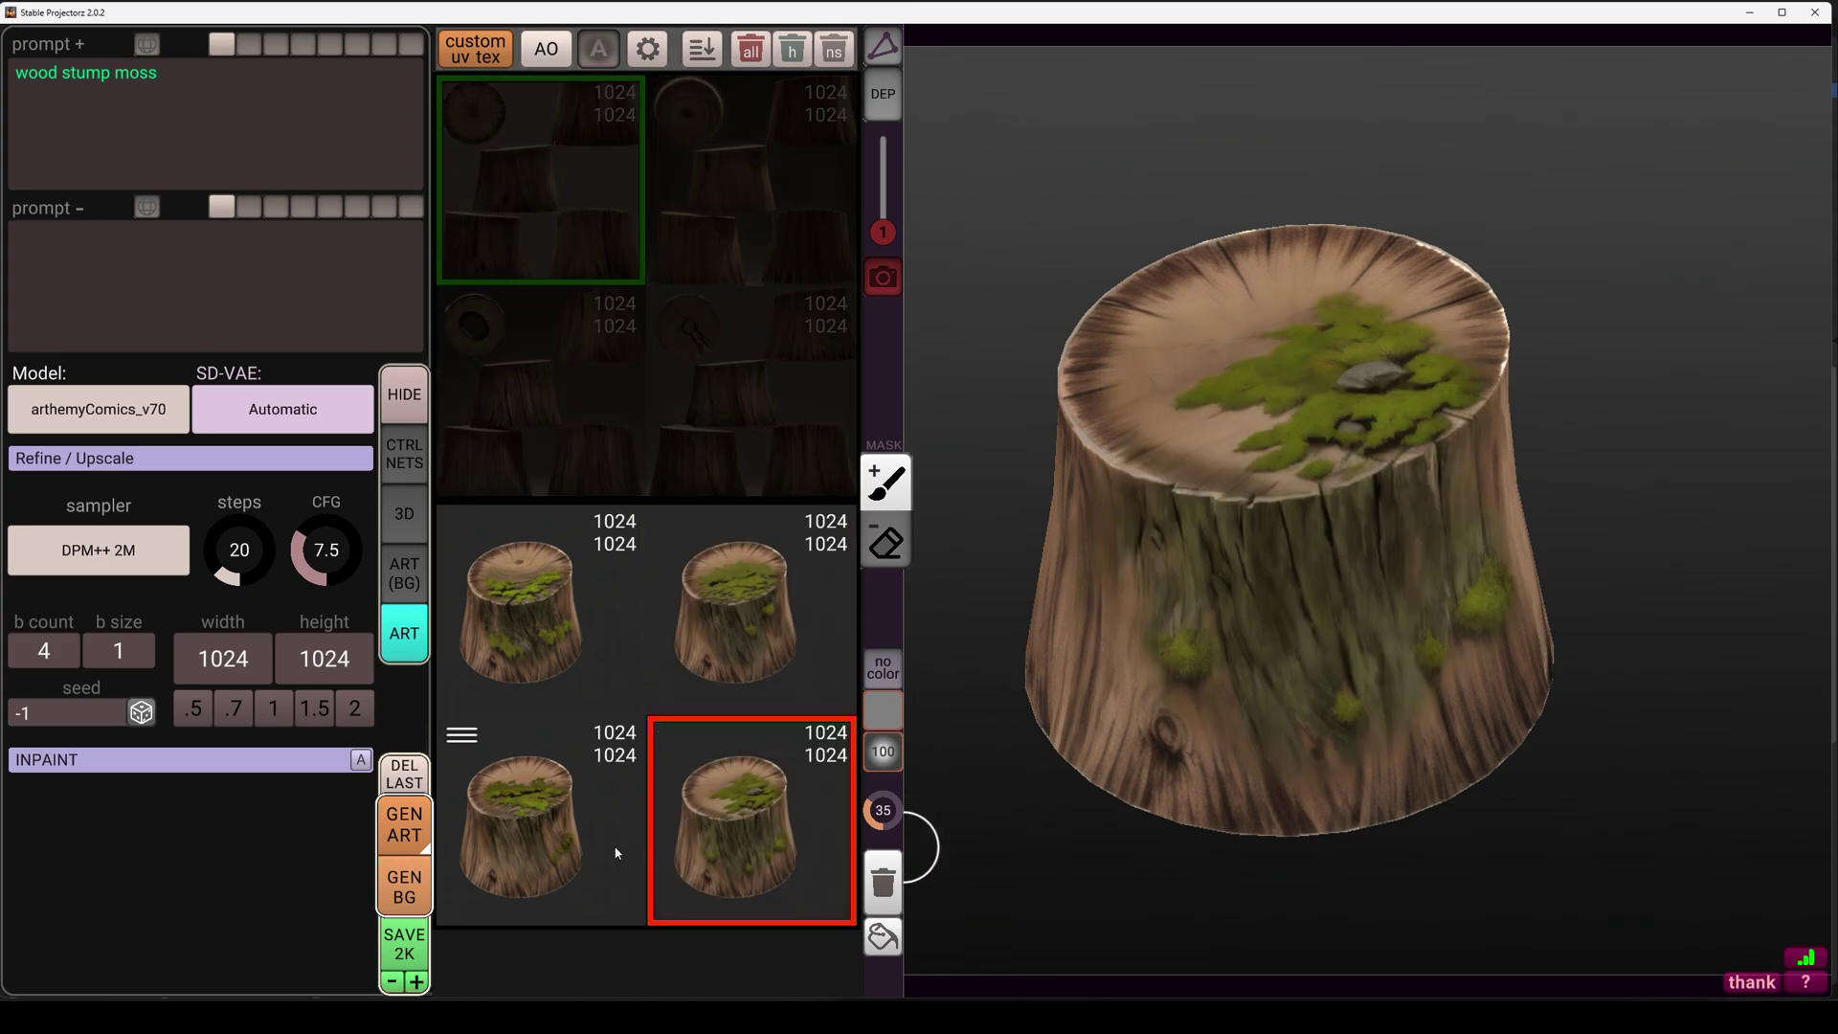
left_click(617, 852)
mouse_move(1272, 689)
right_mouse_down()
mouse_move(1206, 676)
mouse_move(1403, 677)
mouse_move(1258, 669)
right_mouse_up()
scroll(1259, 667, "up", 3)
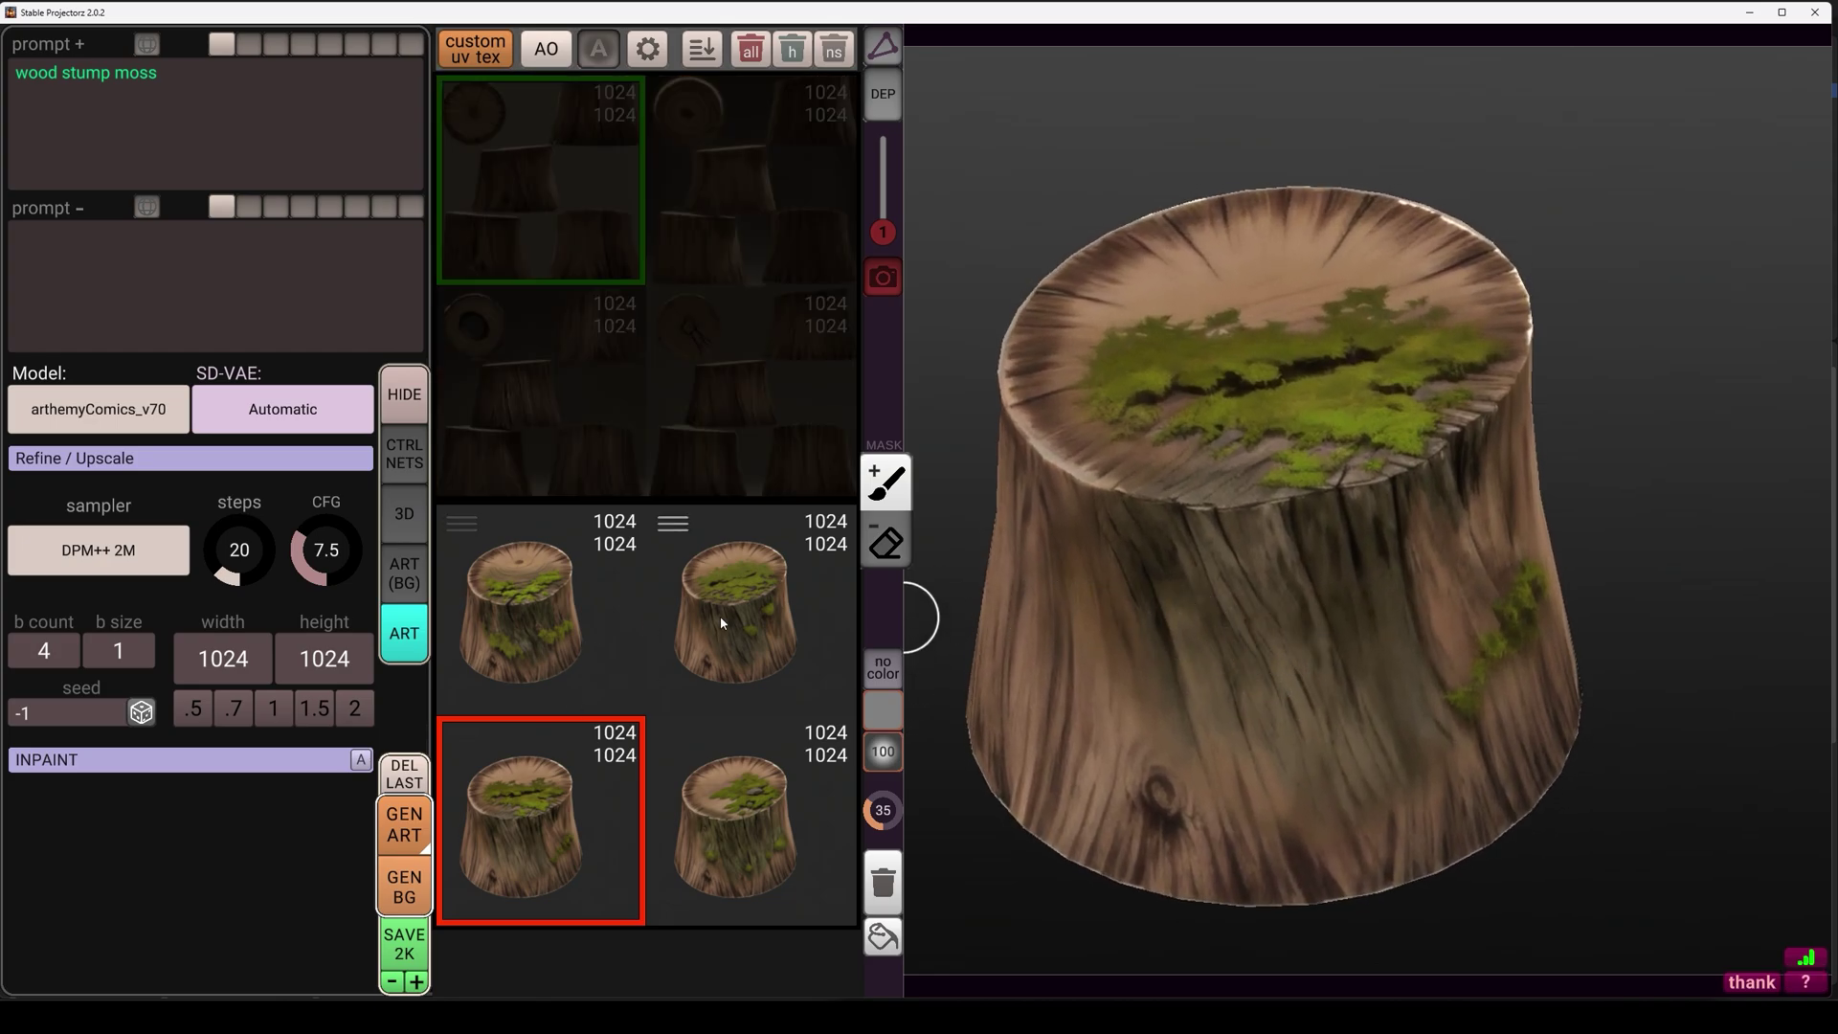
left_click(720, 621)
left_click(575, 617)
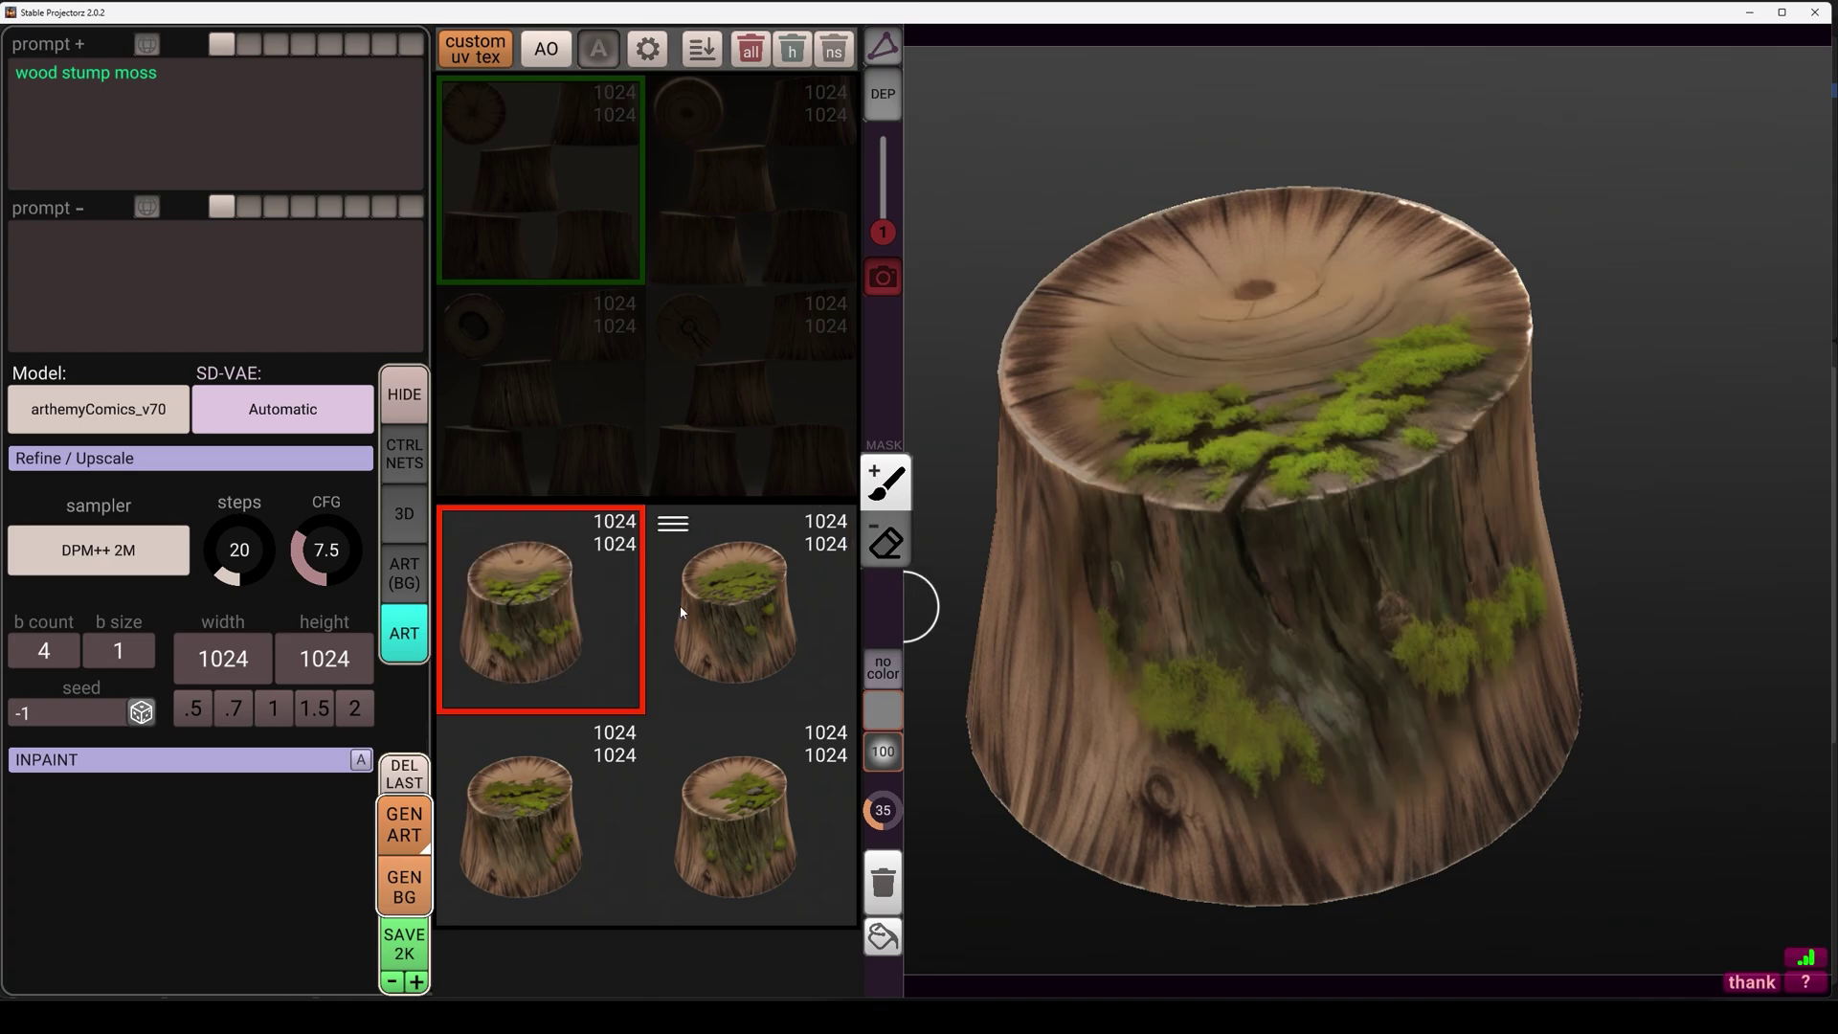
- Adjust the first moss variation's colour to match the surrounding bark, checking it from several angles
middle_click_drag(1345, 632, 1328, 659)
mouse_move(556, 557)
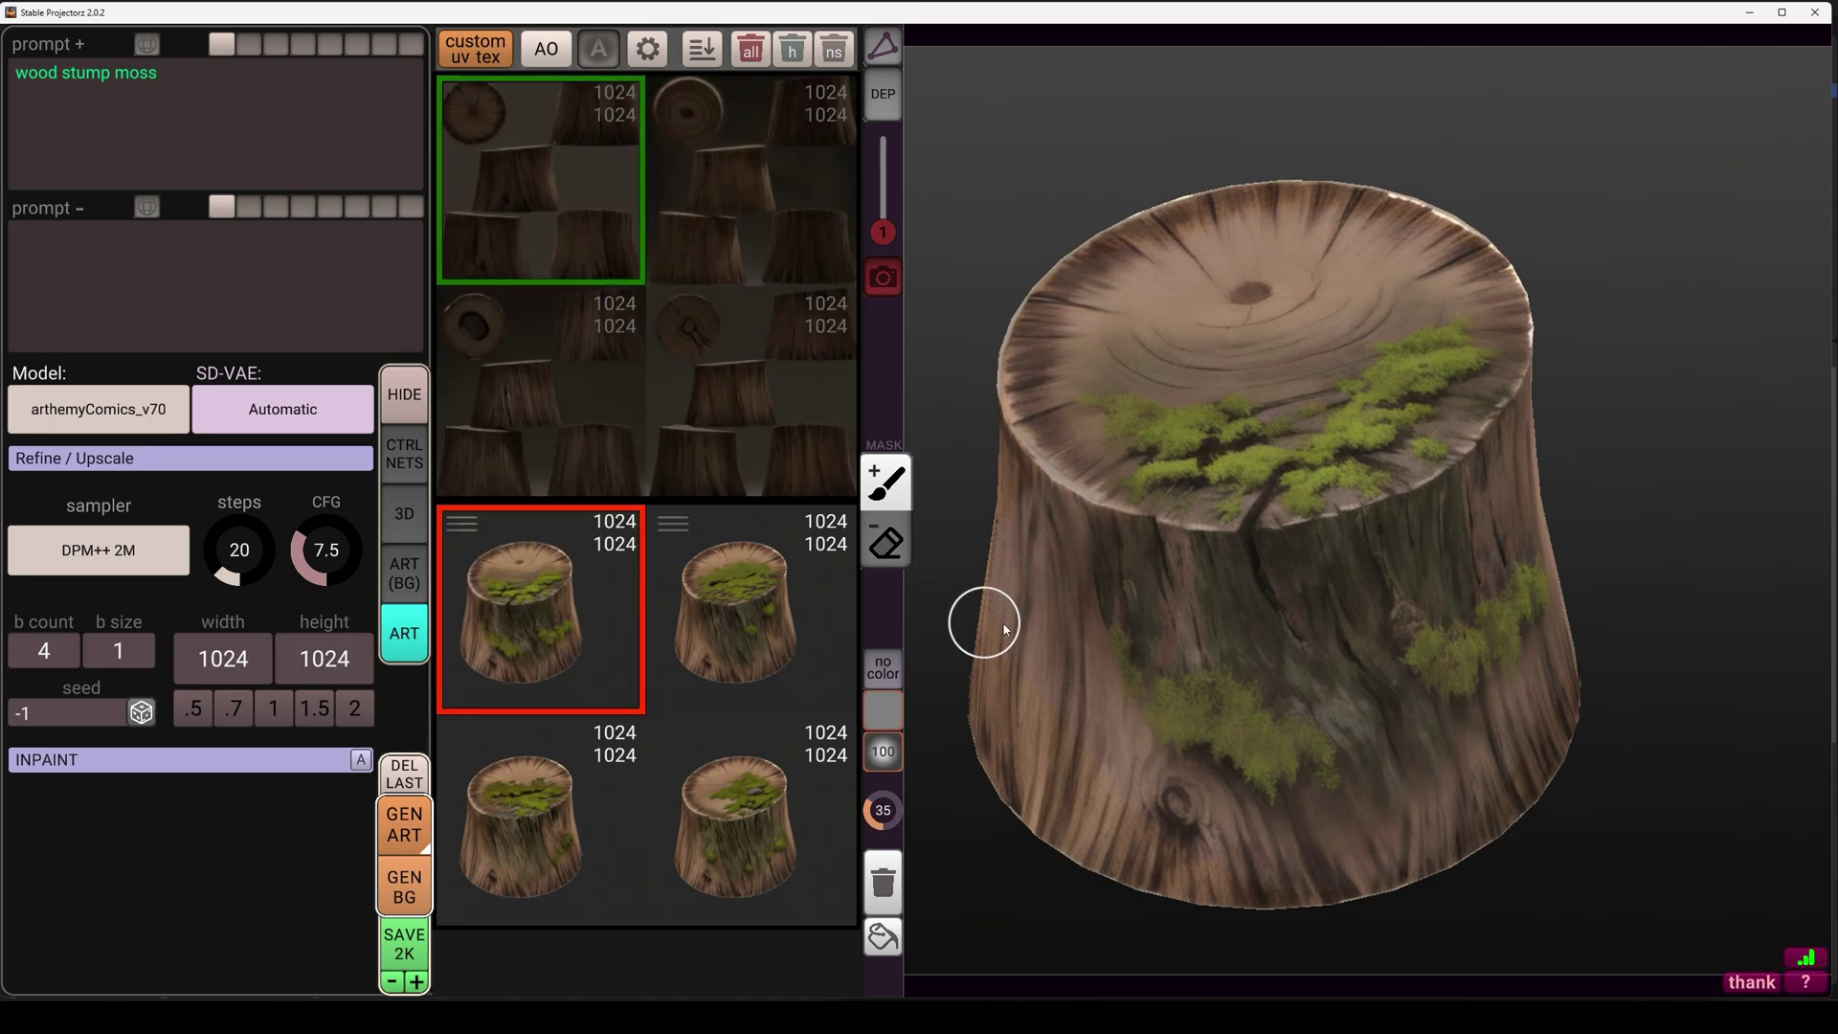
middle_click_drag(1312, 617, 1130, 560)
mouse_move(568, 623)
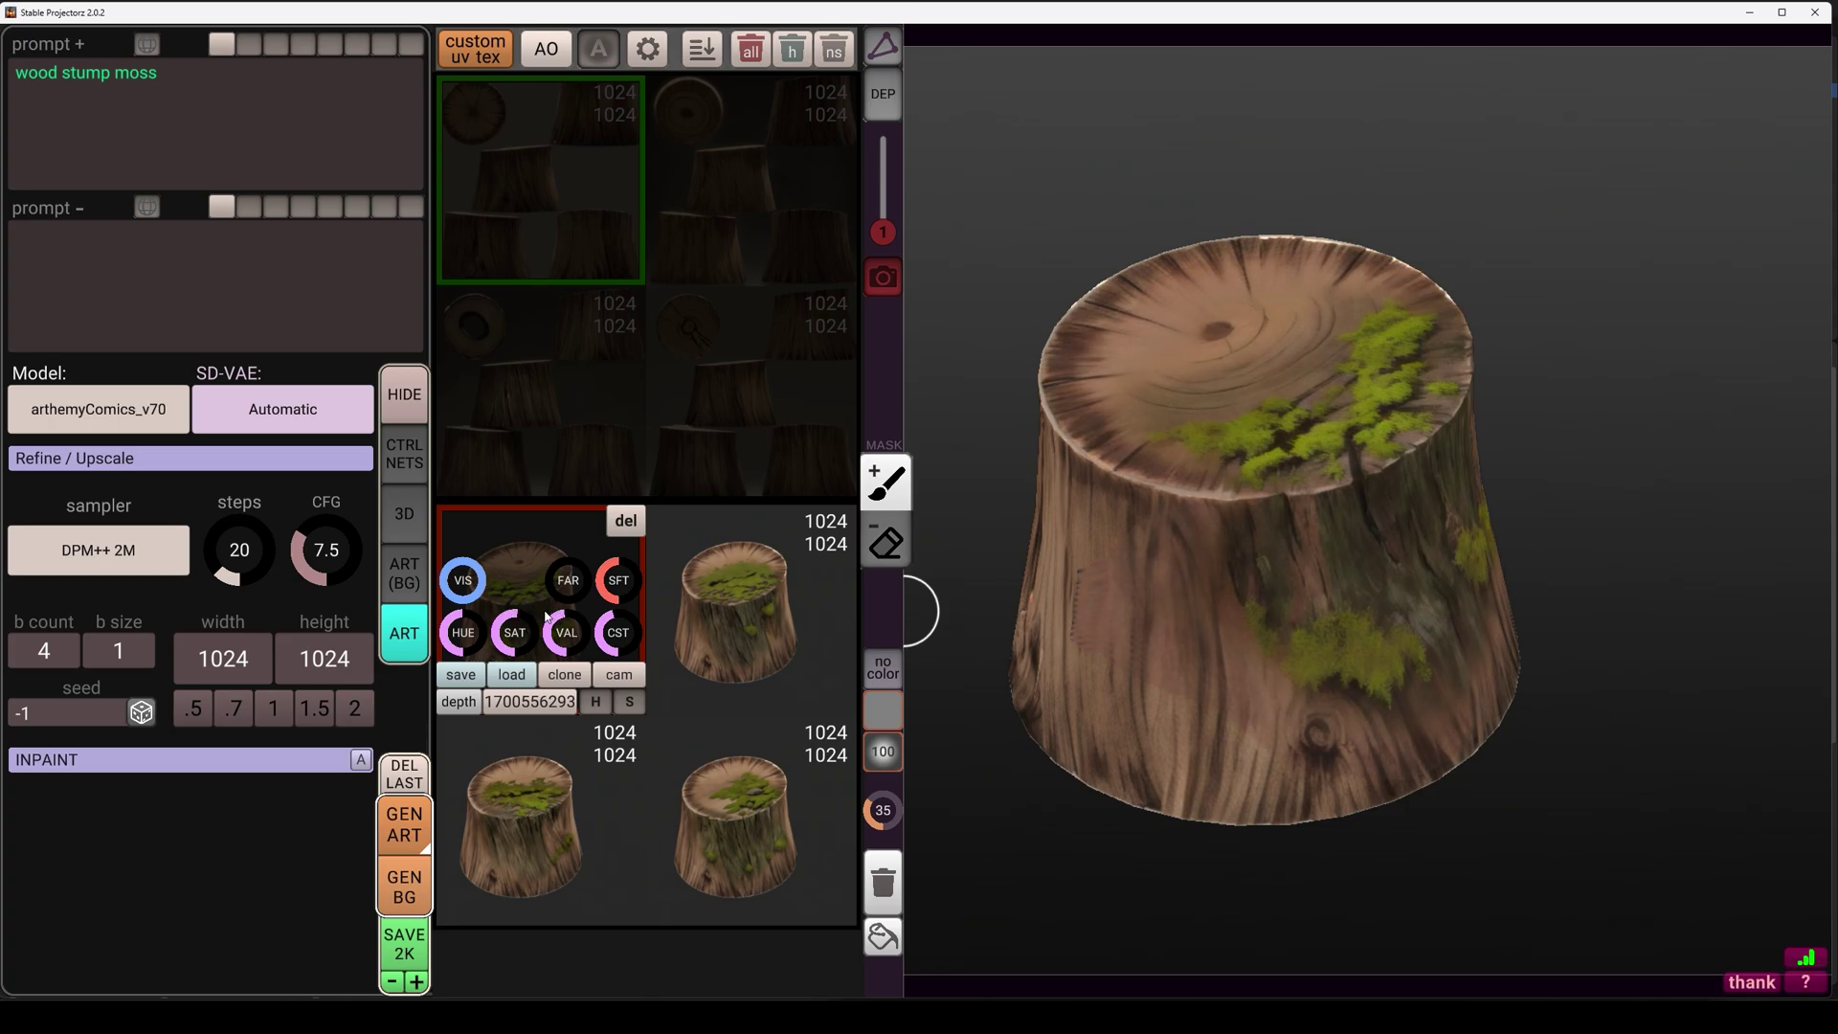
middle_click_drag(1187, 536, 1111, 587)
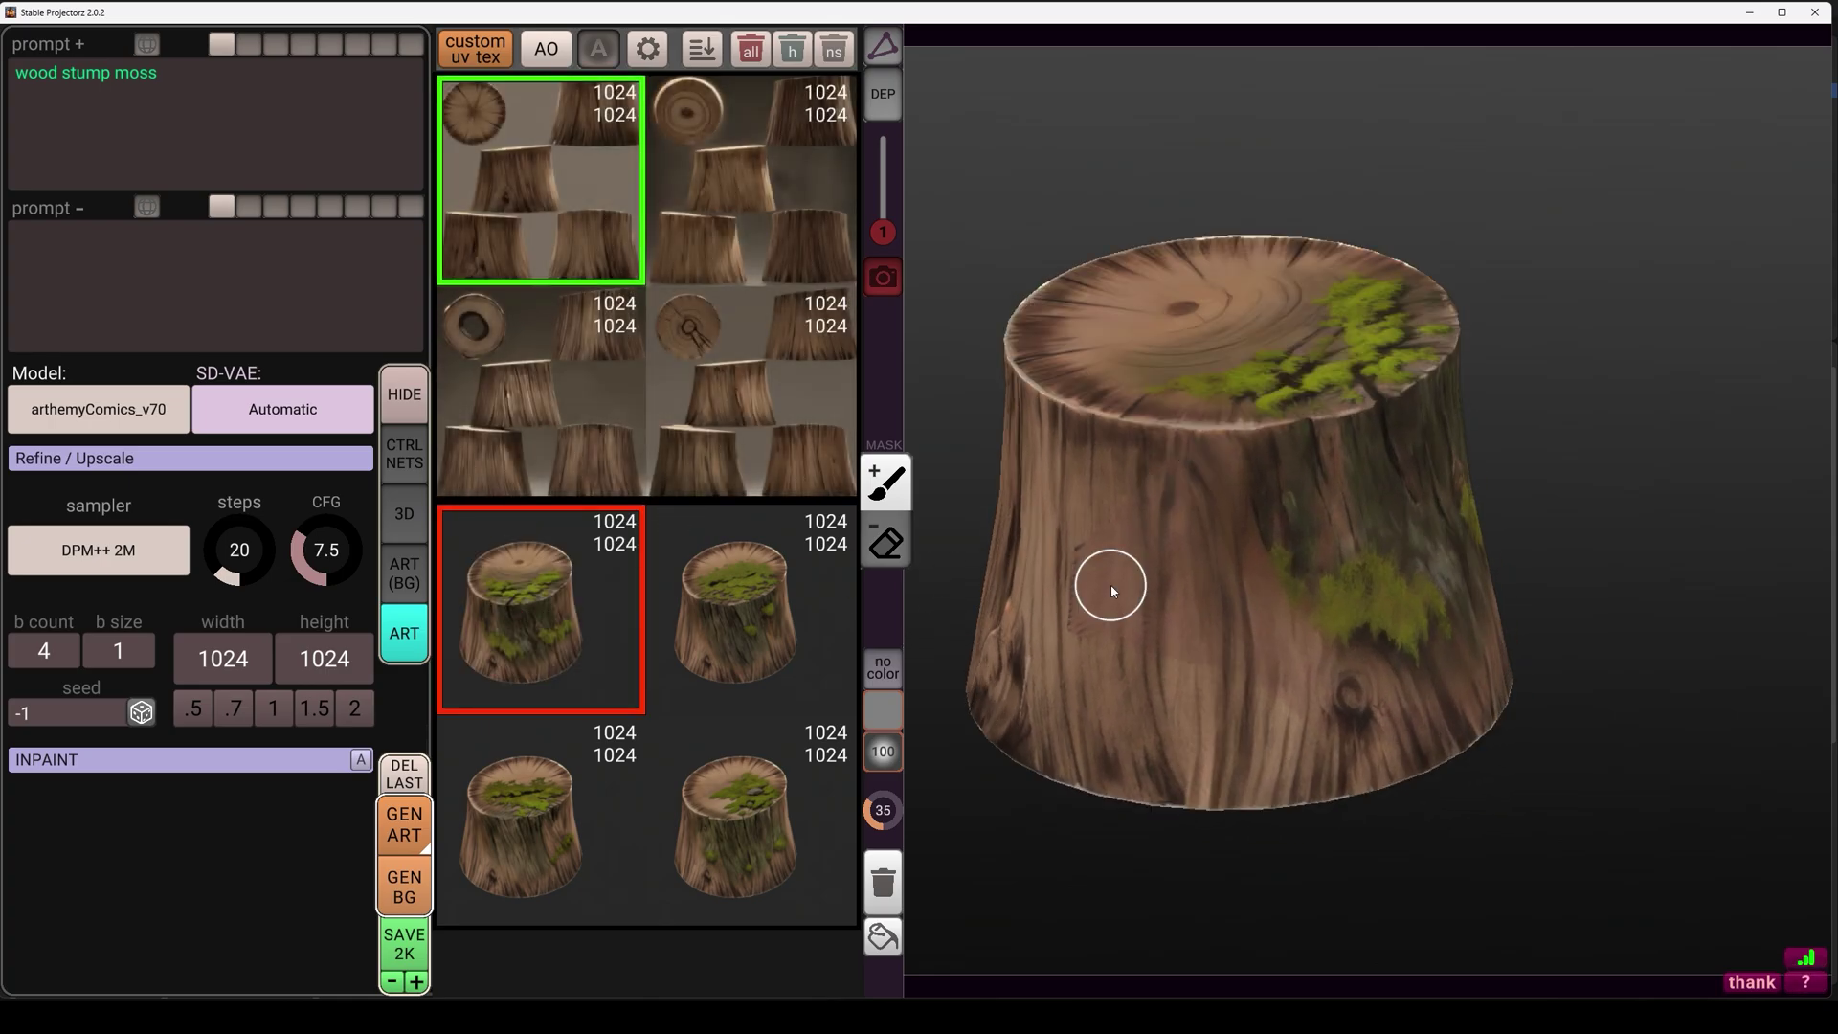
- Erase parts of the moss projection's mask around its edges to blend it with the original wood on all sides
left_click(888, 539)
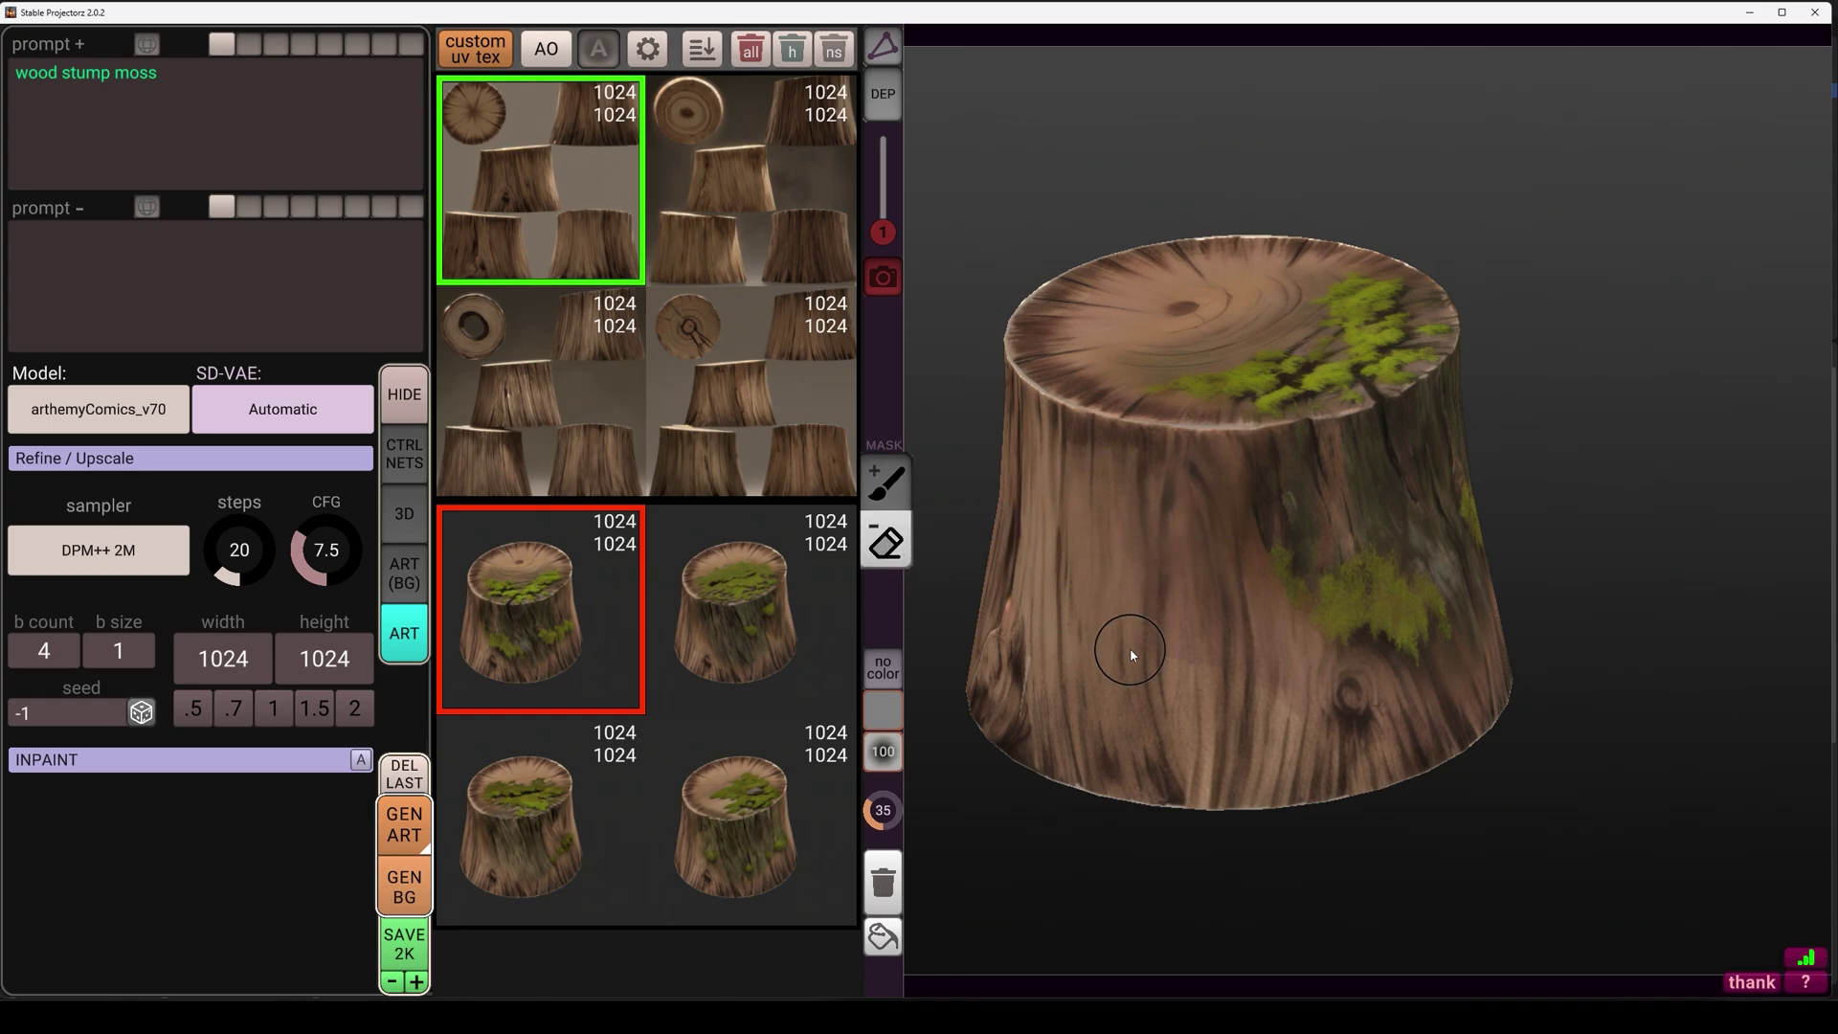
right_click_drag(1168, 607, 1158, 561)
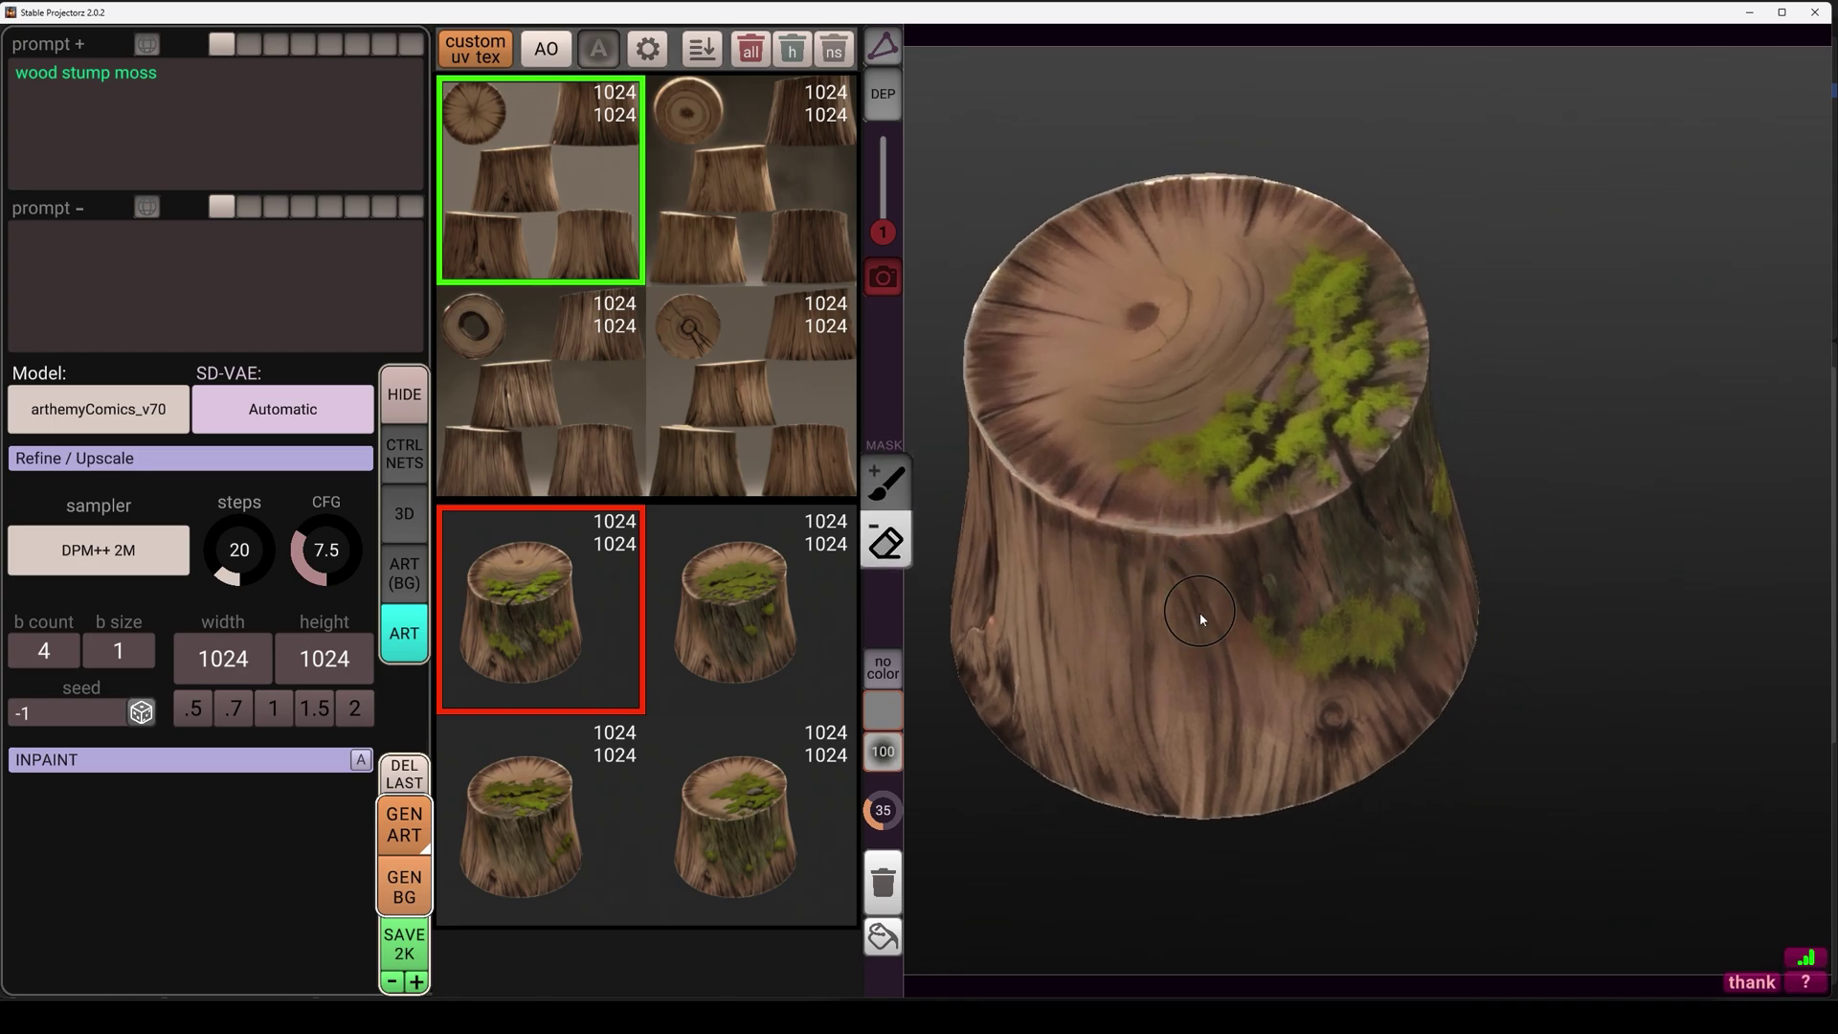
right_click_drag(1206, 627, 993, 541)
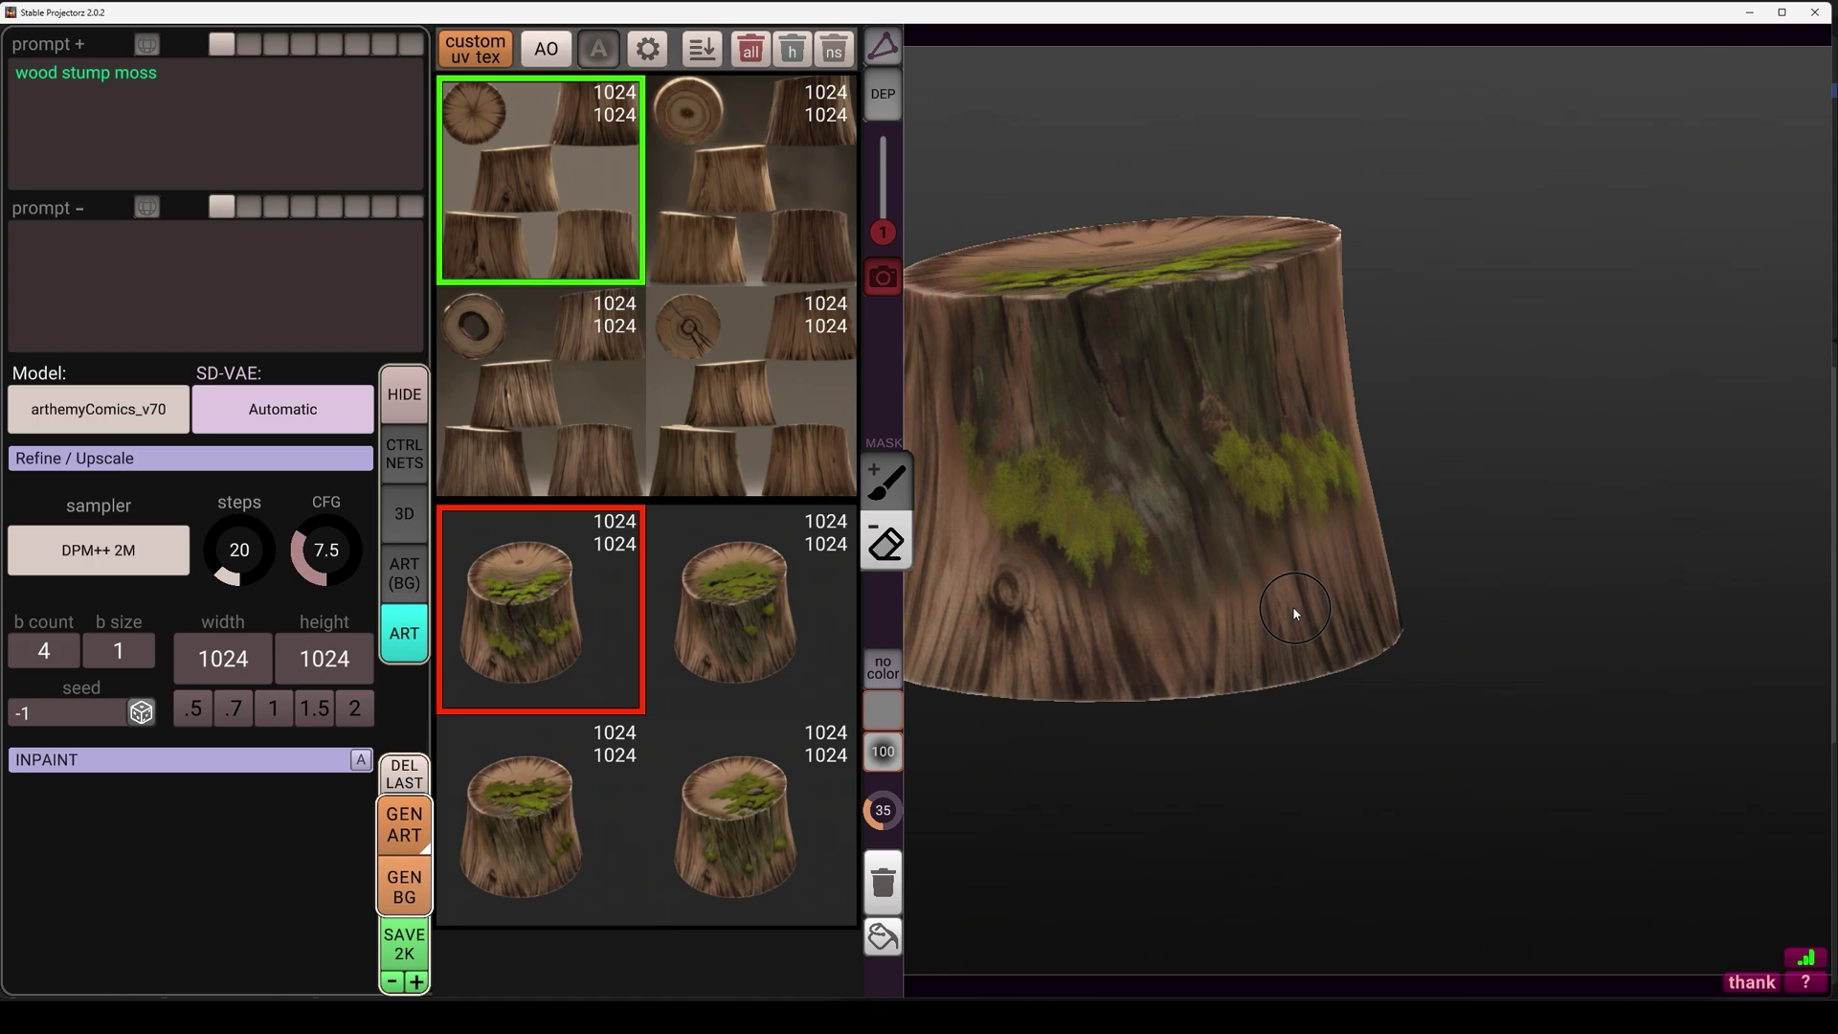
right_click_drag(1292, 606, 1066, 630)
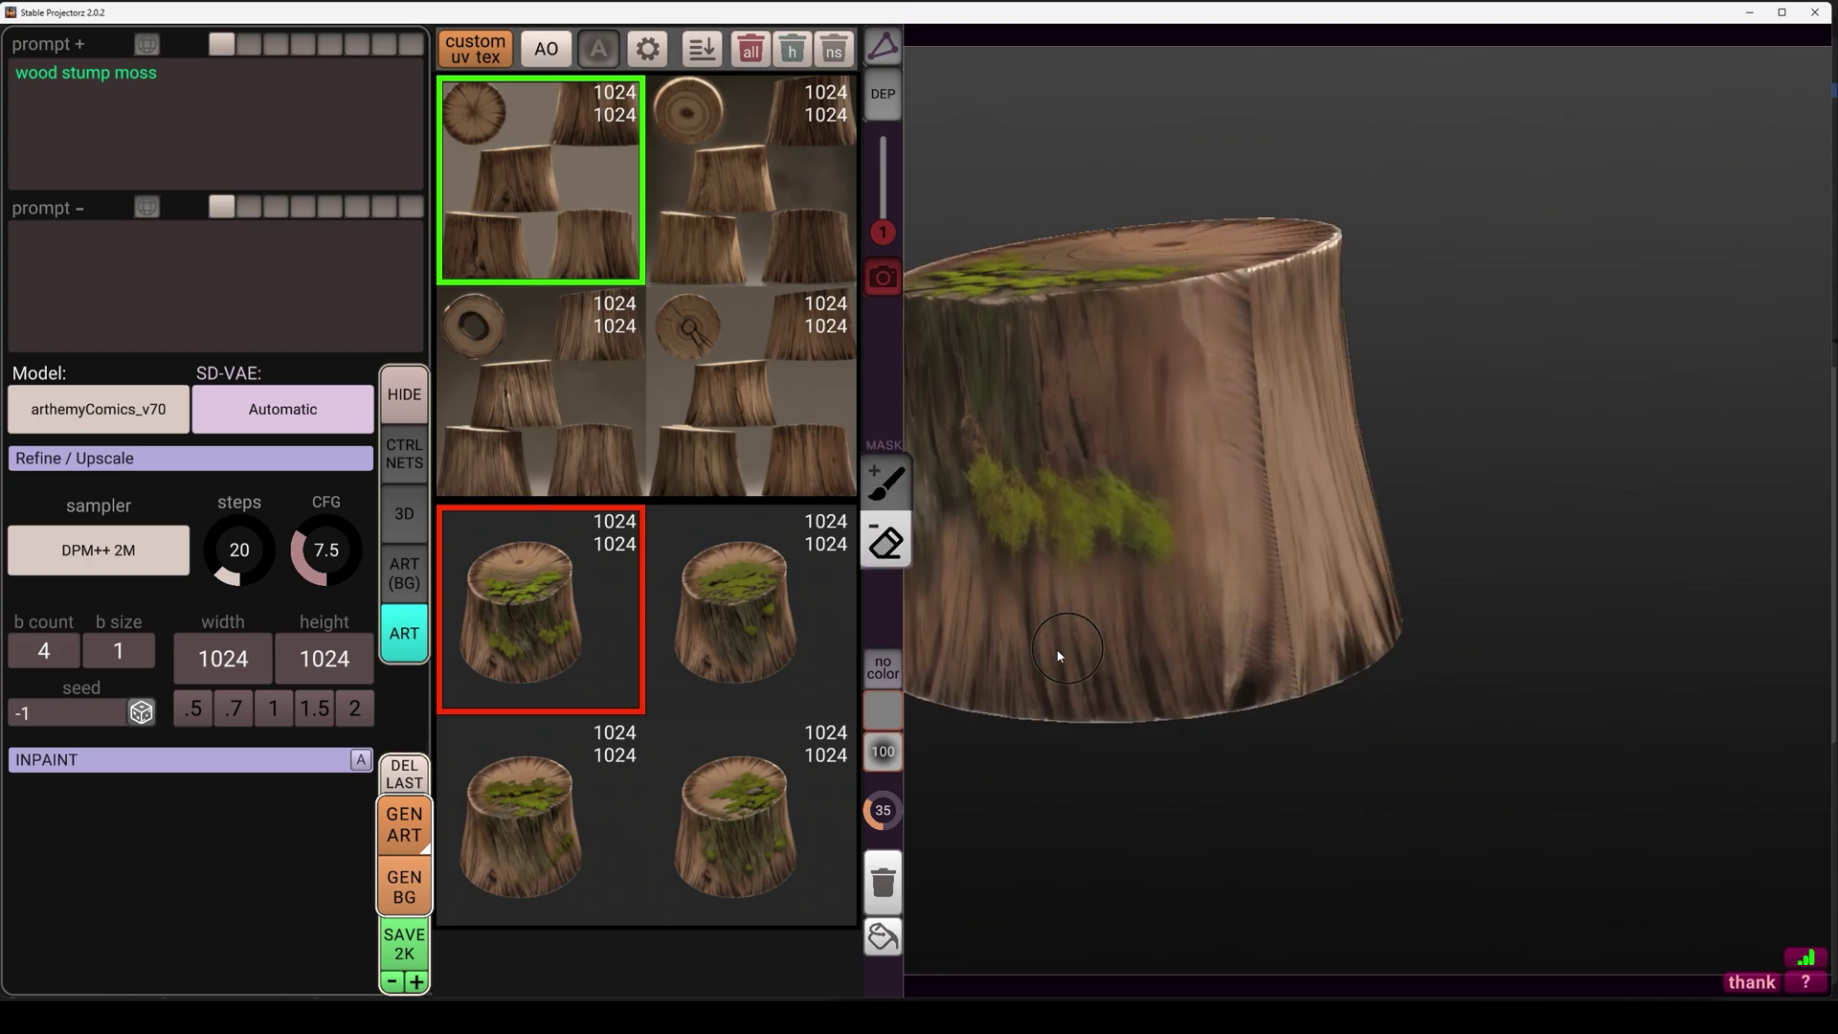
right_click_drag(1268, 623, 1216, 593)
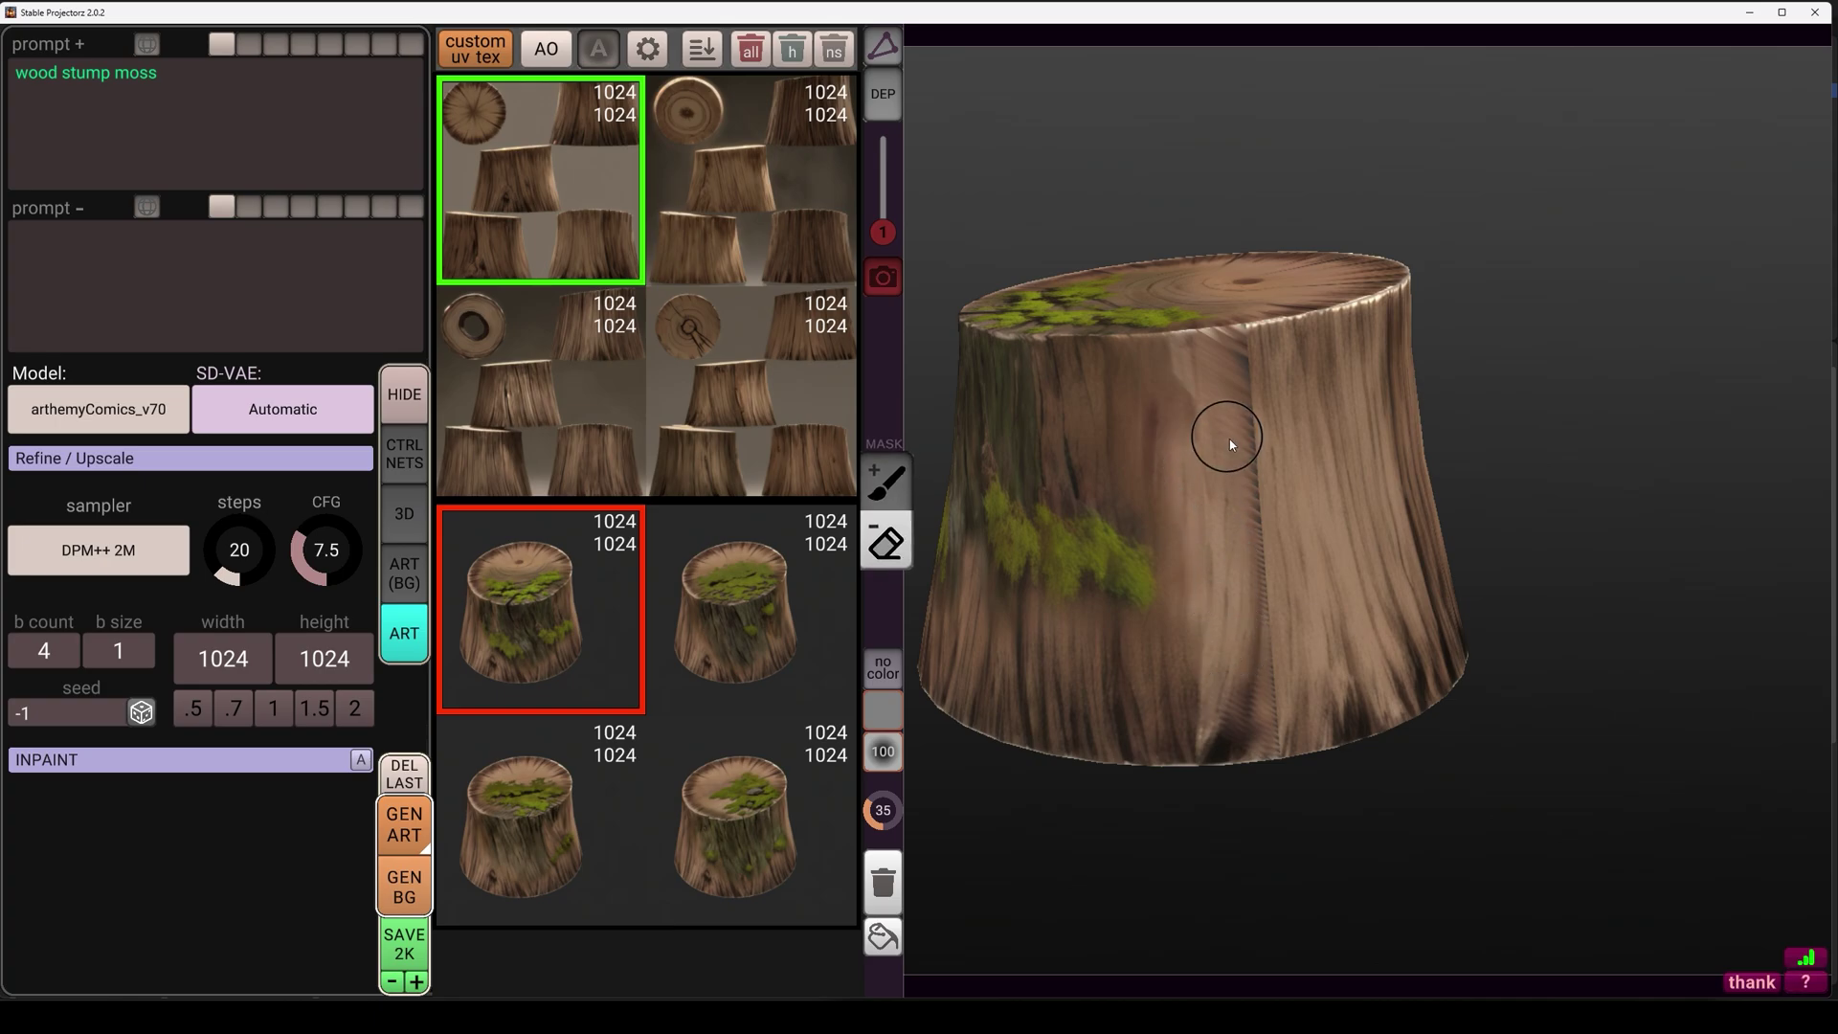
right_click_drag(1237, 683, 1400, 567)
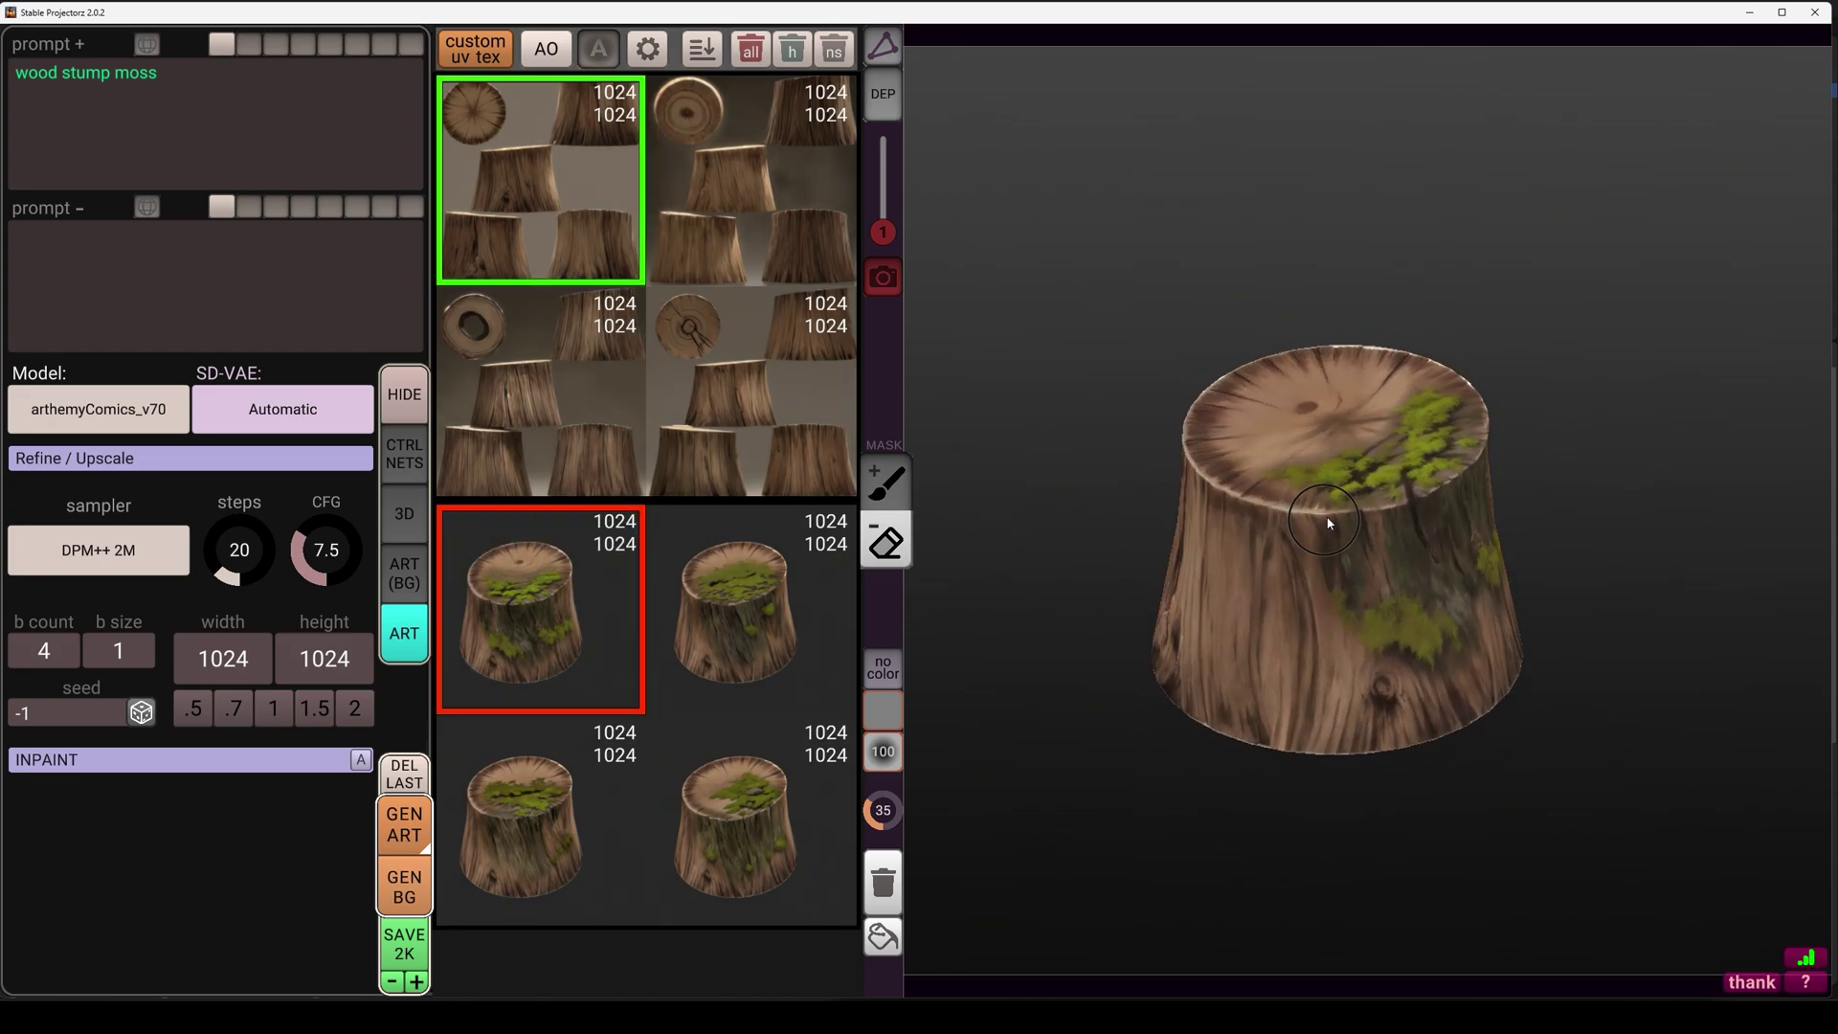
mouse_move(1325, 521)
middle_mouse_down()
mouse_move(854, 607)
mouse_move(1312, 516)
middle_mouse_up()
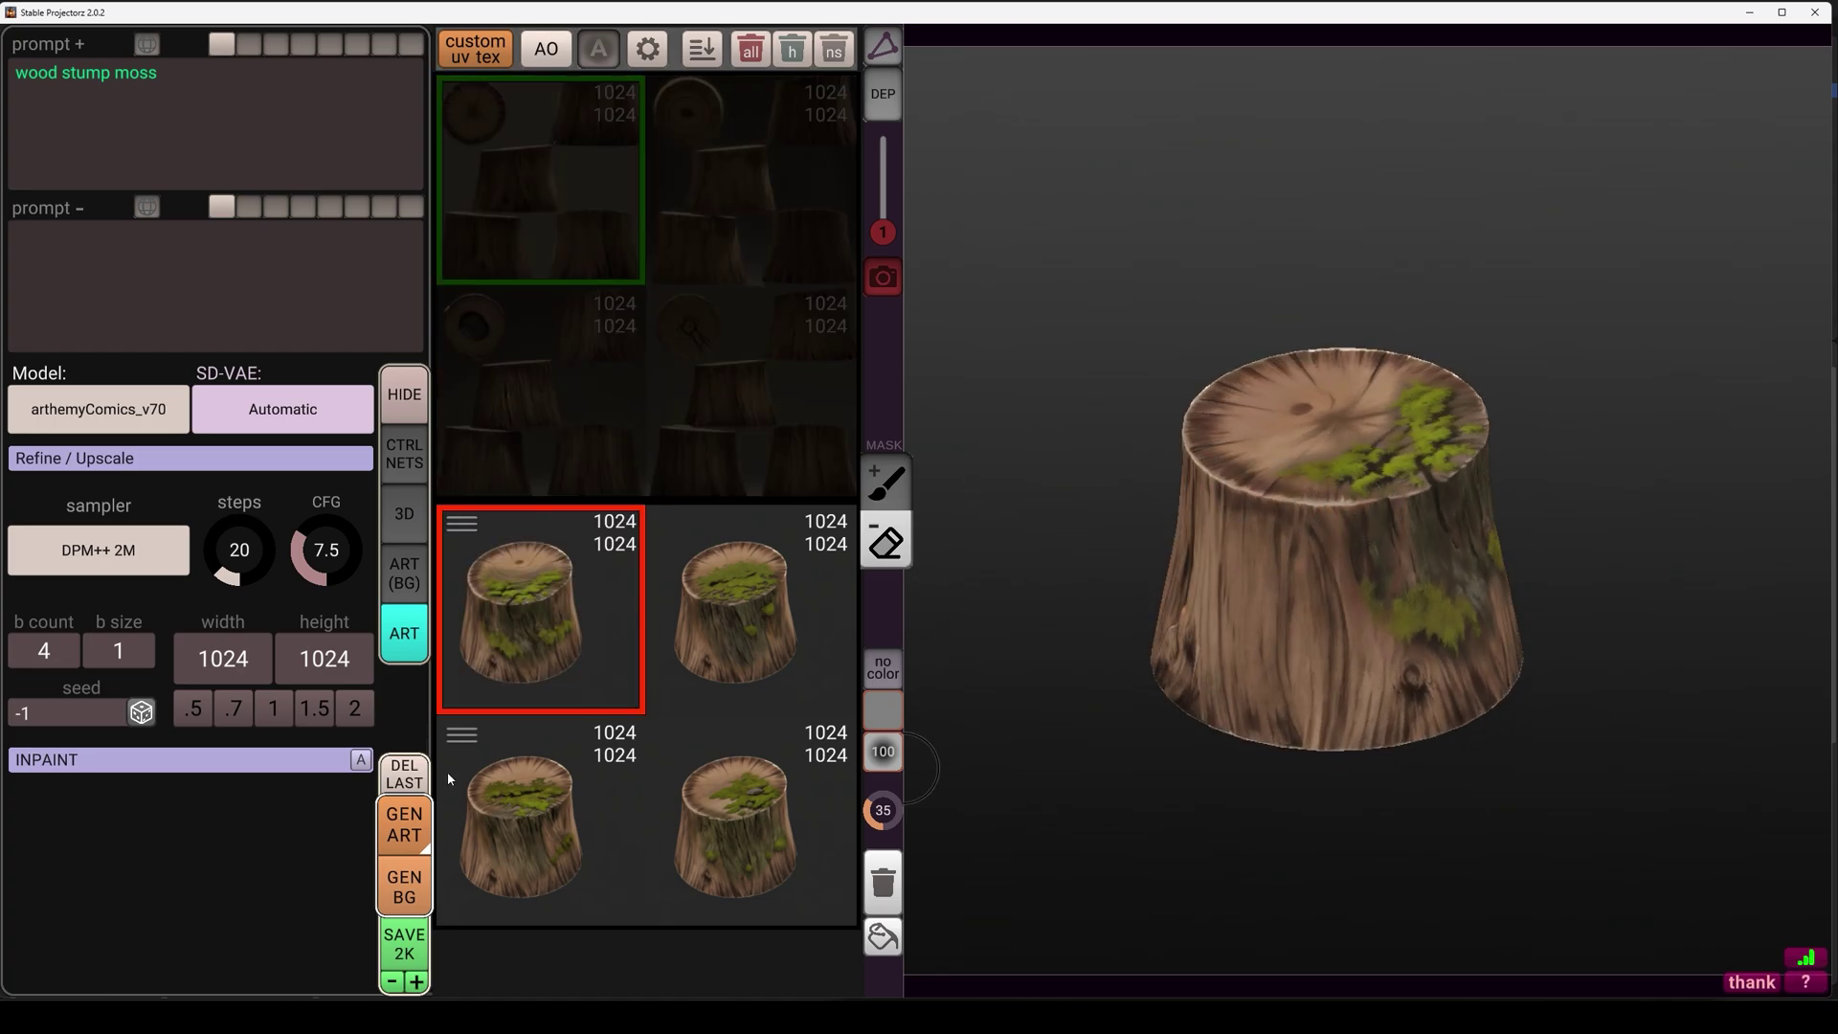
- Export the finished texture to New Folder under the name Tex_StableProjectorz
mouse_move(412, 957)
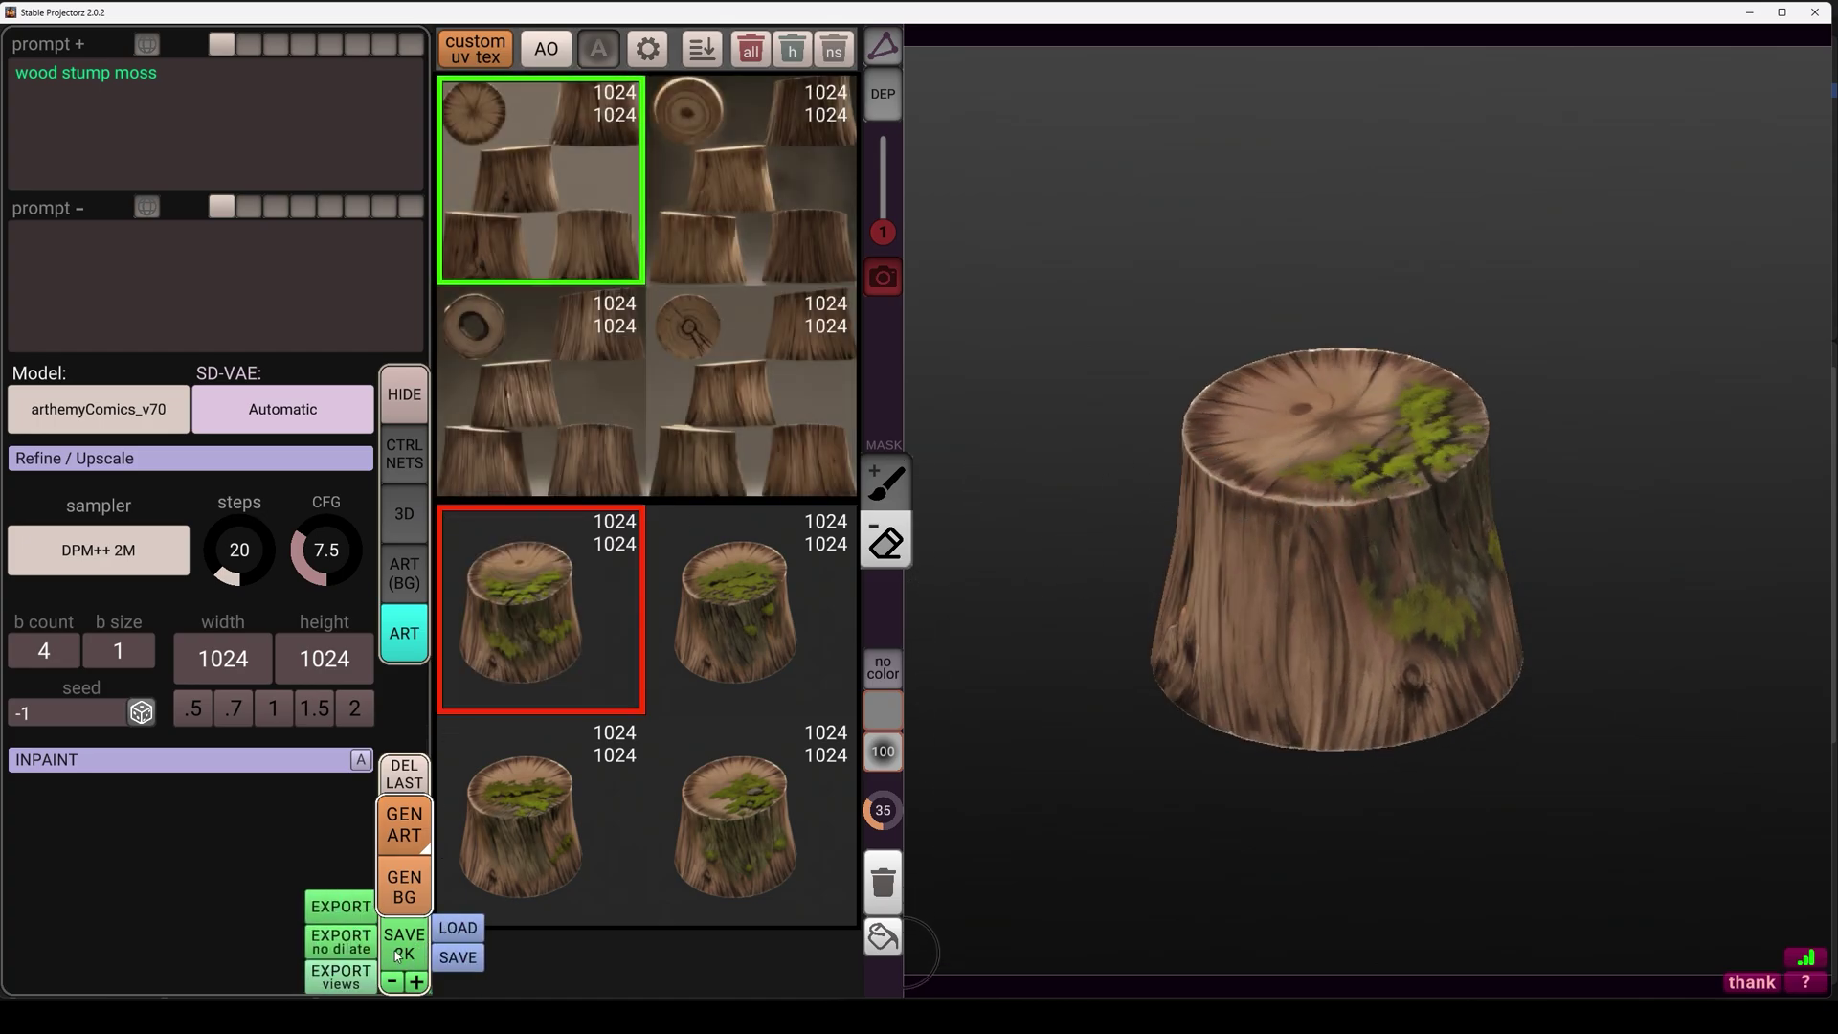
left_click(340, 906)
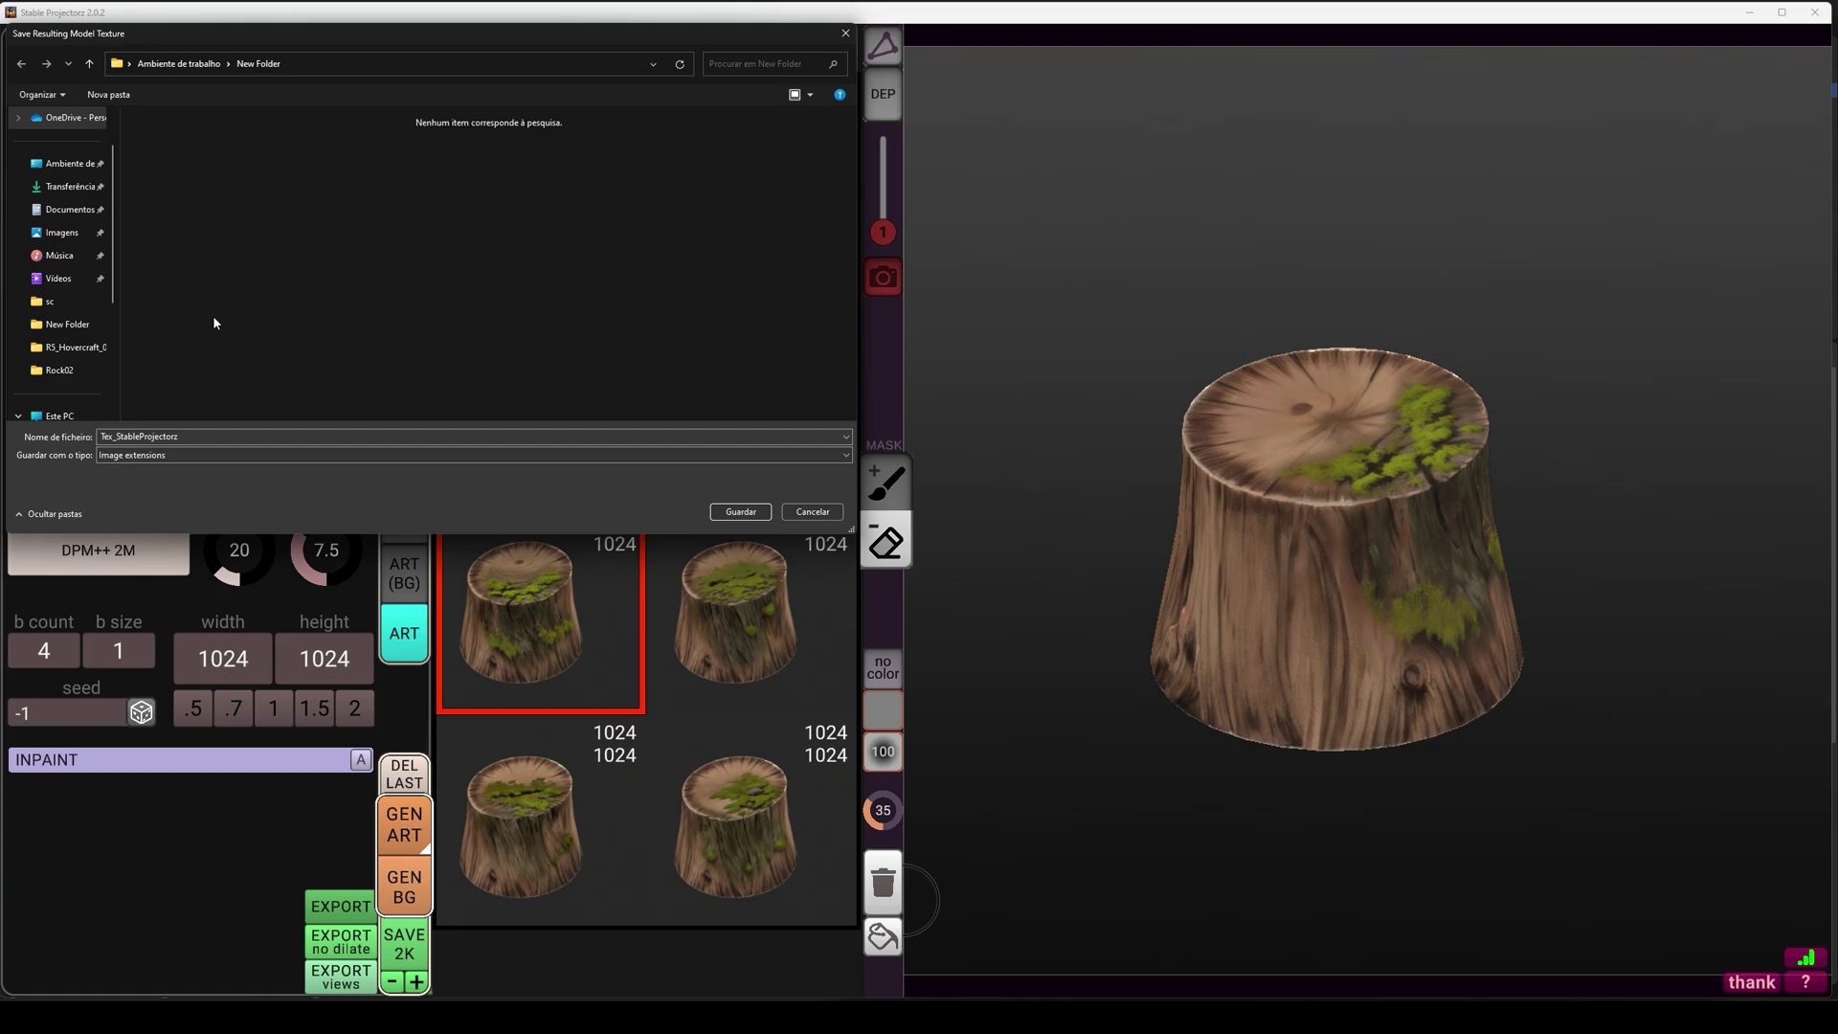
left_click(739, 511)
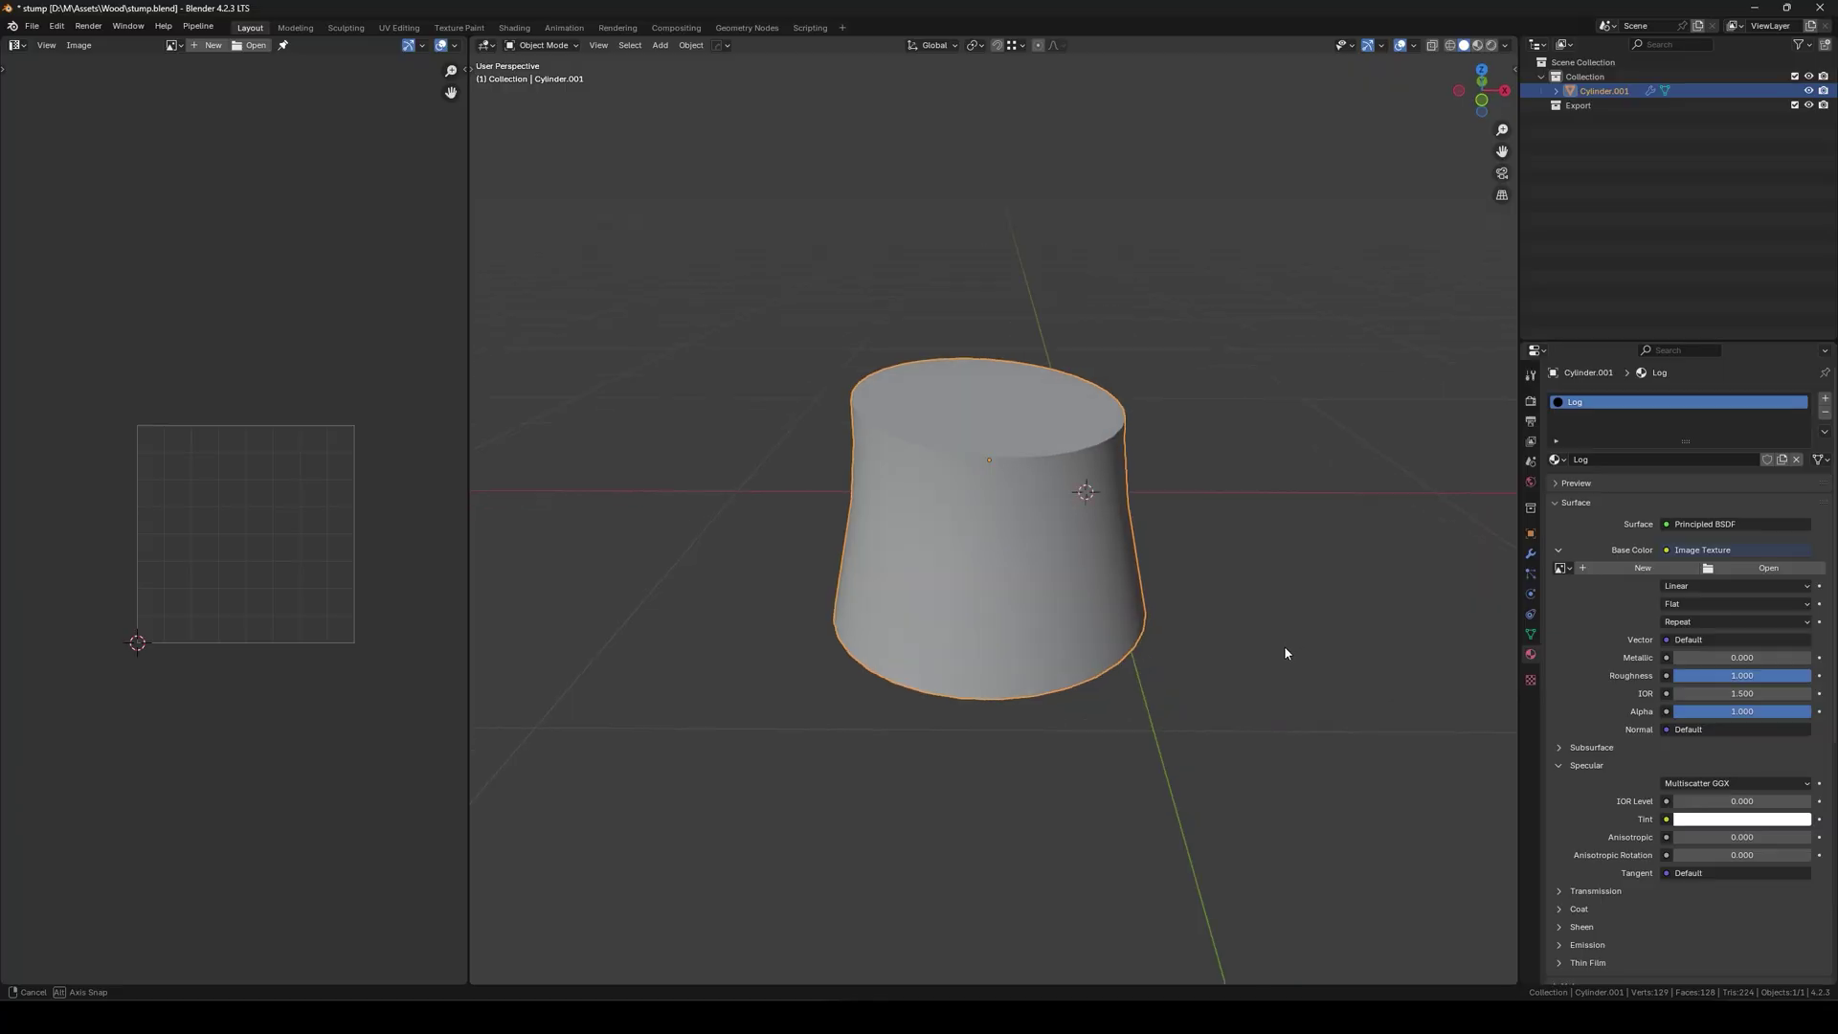
- In Blender, load Tex_StableProjectorz.png from New Folder as the base colour image of the stump's Log material
left_click(1769, 569)
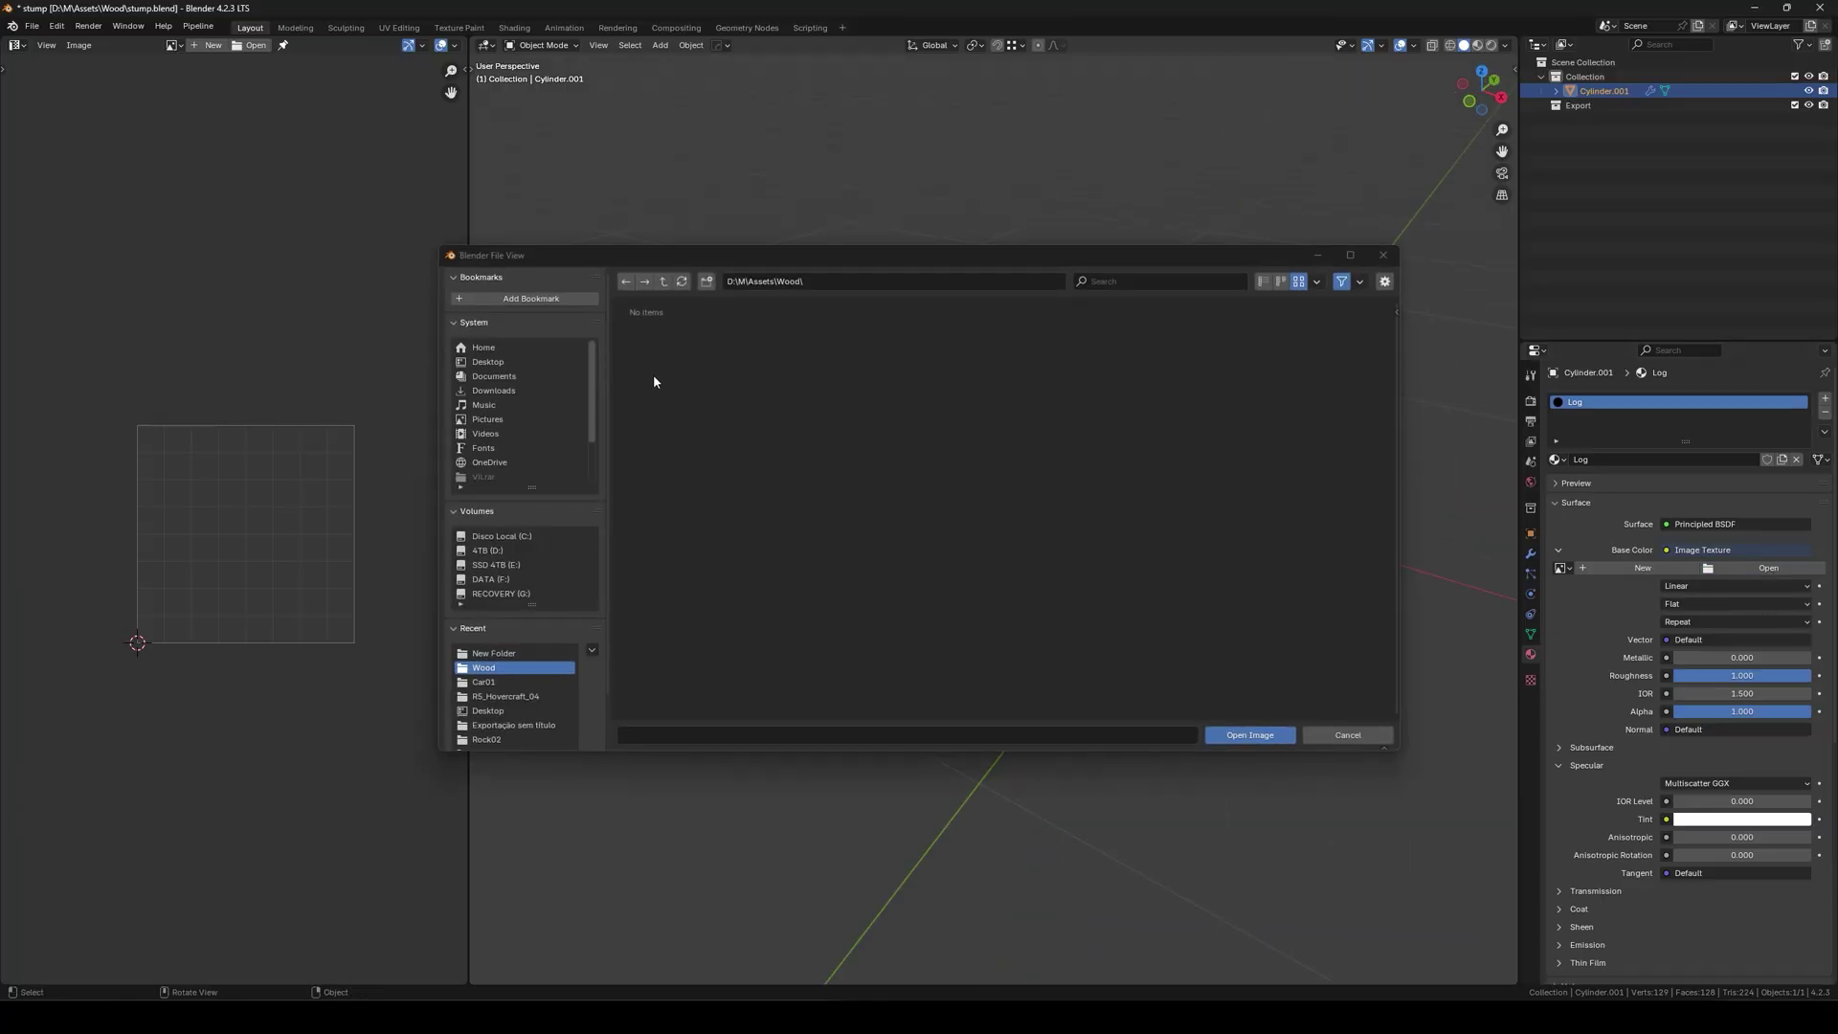
left_click(497, 653)
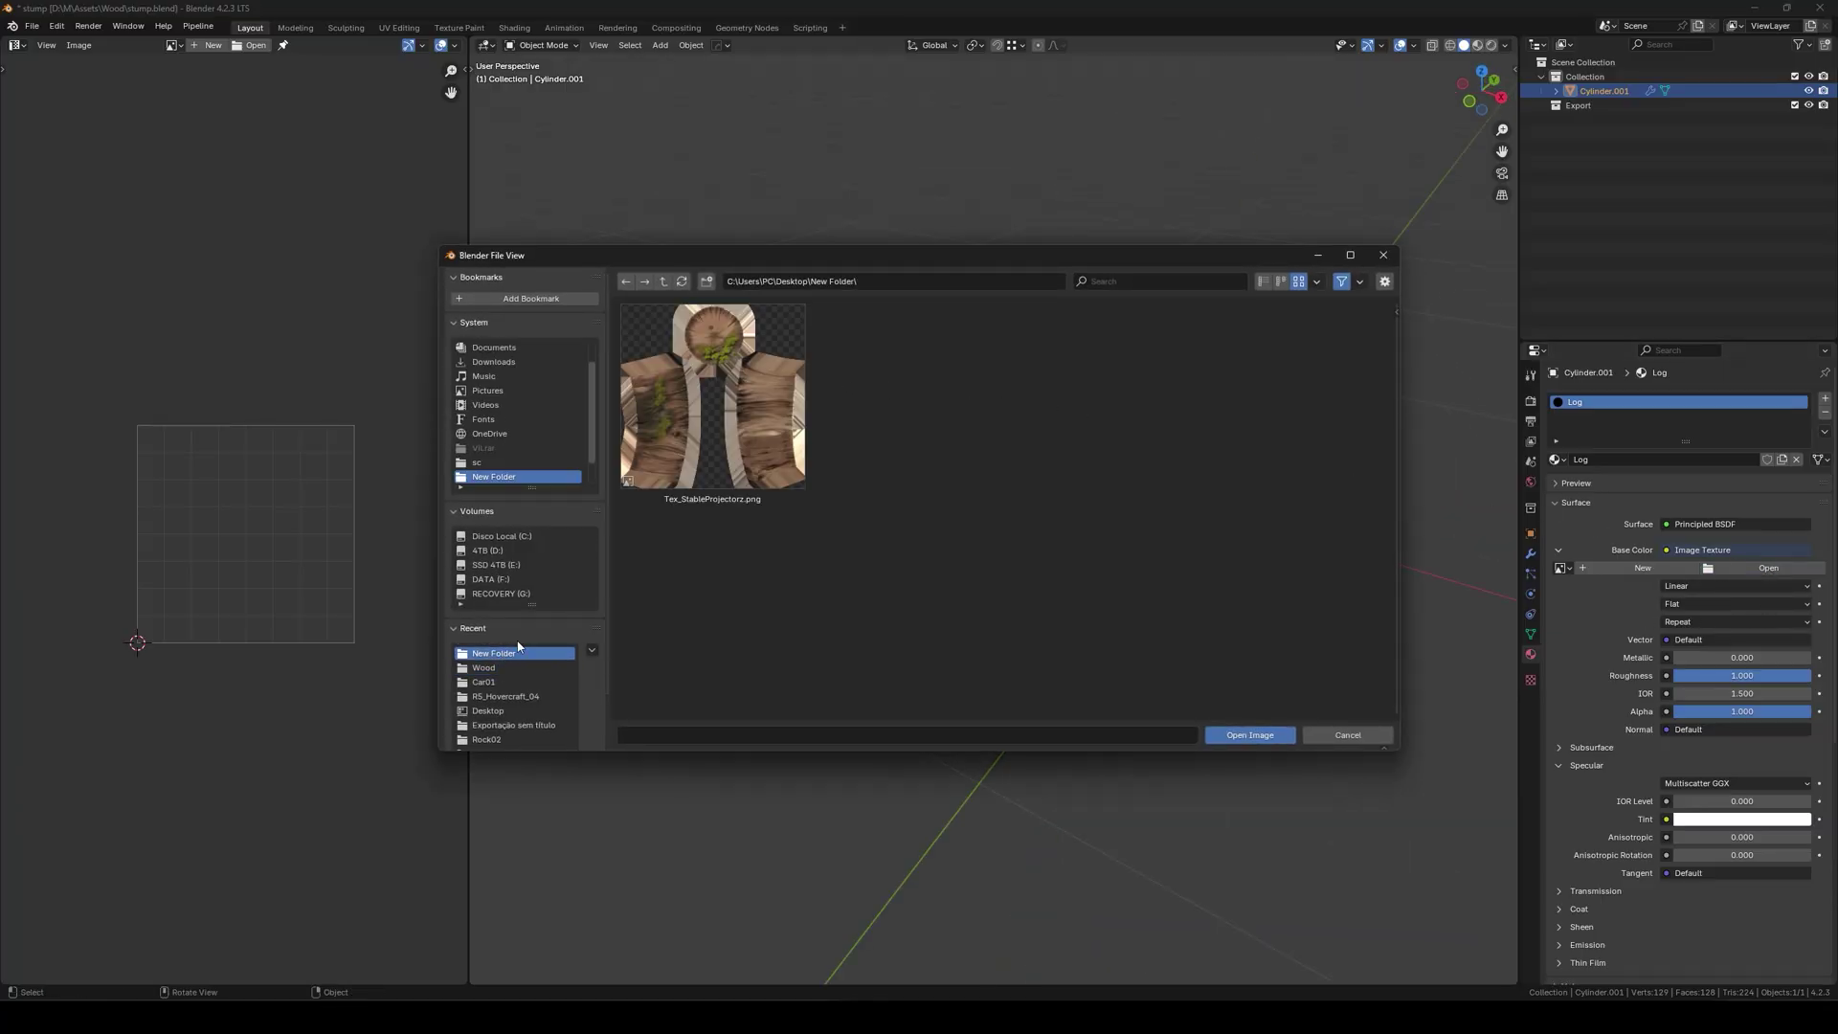
double_click(696, 378)
scroll(1160, 450, "up", 5)
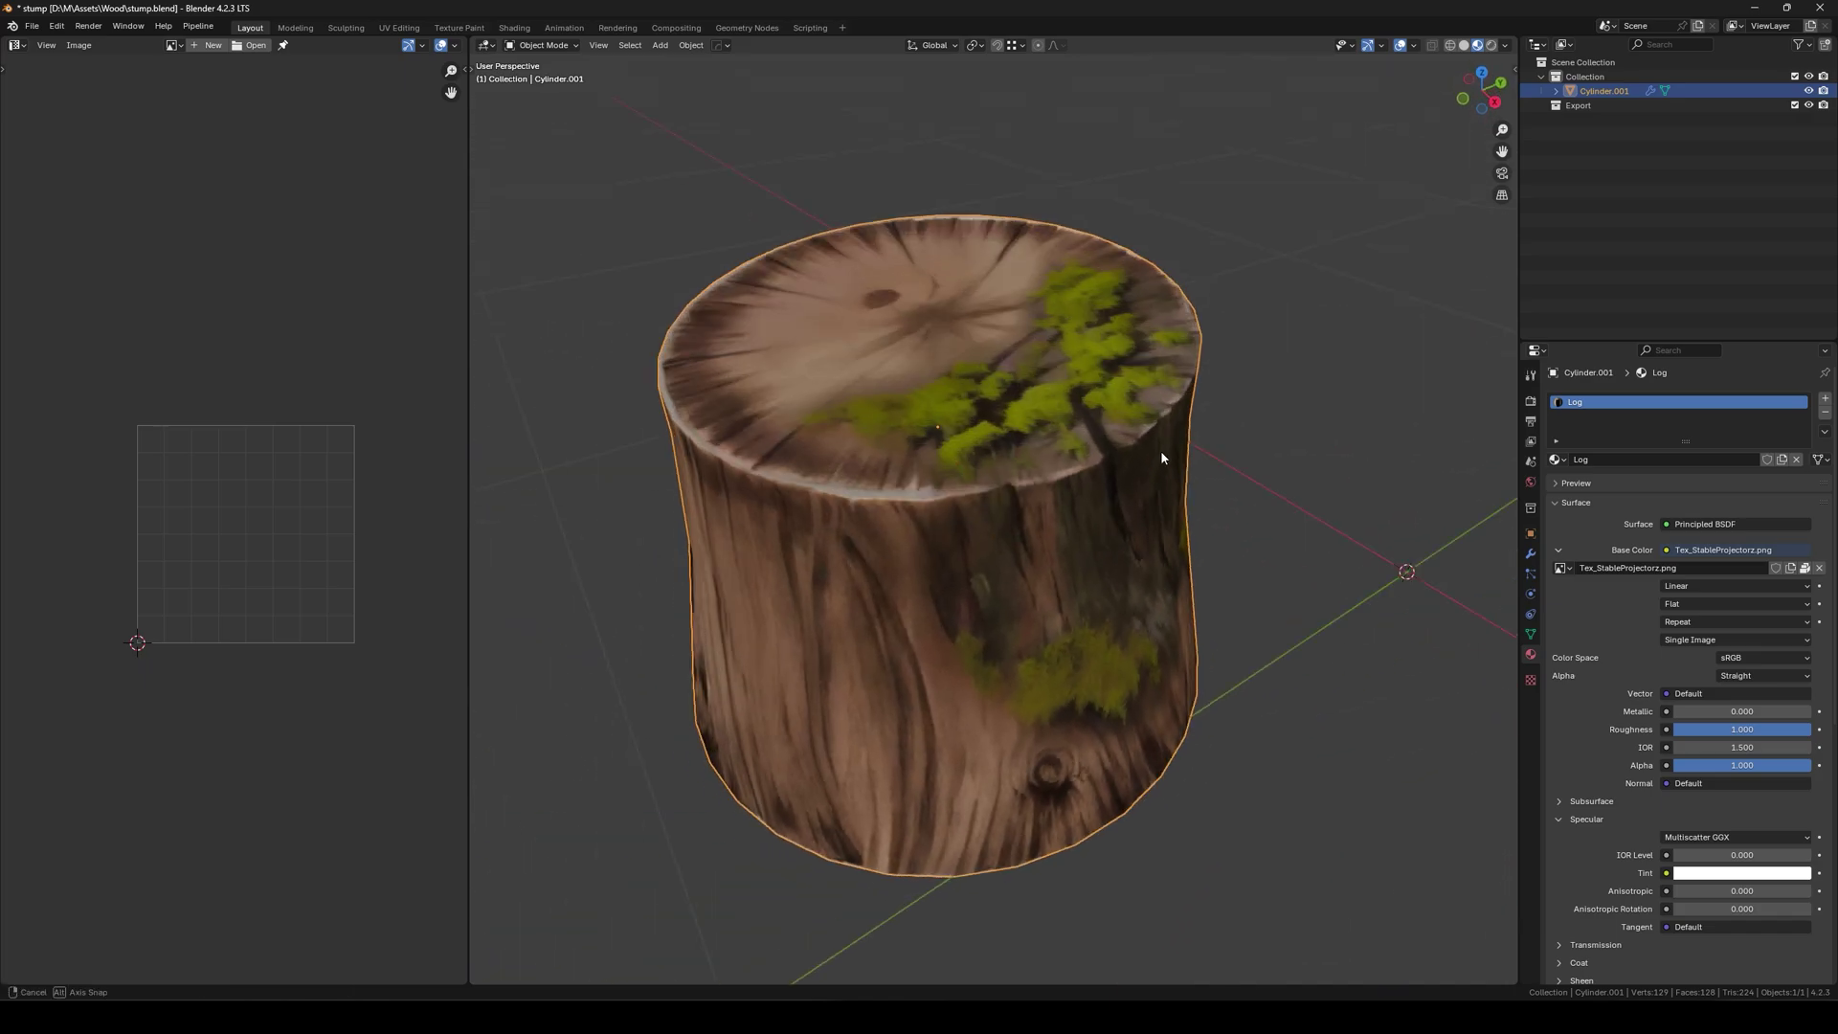
scroll(1240, 268, "down", 1)
- Enter Edit Mode and slide the outer UV edge of the bark island beside the light fringe inward by about 0.13
middle_click_drag(1240, 268, 995, 550)
key("Tab")
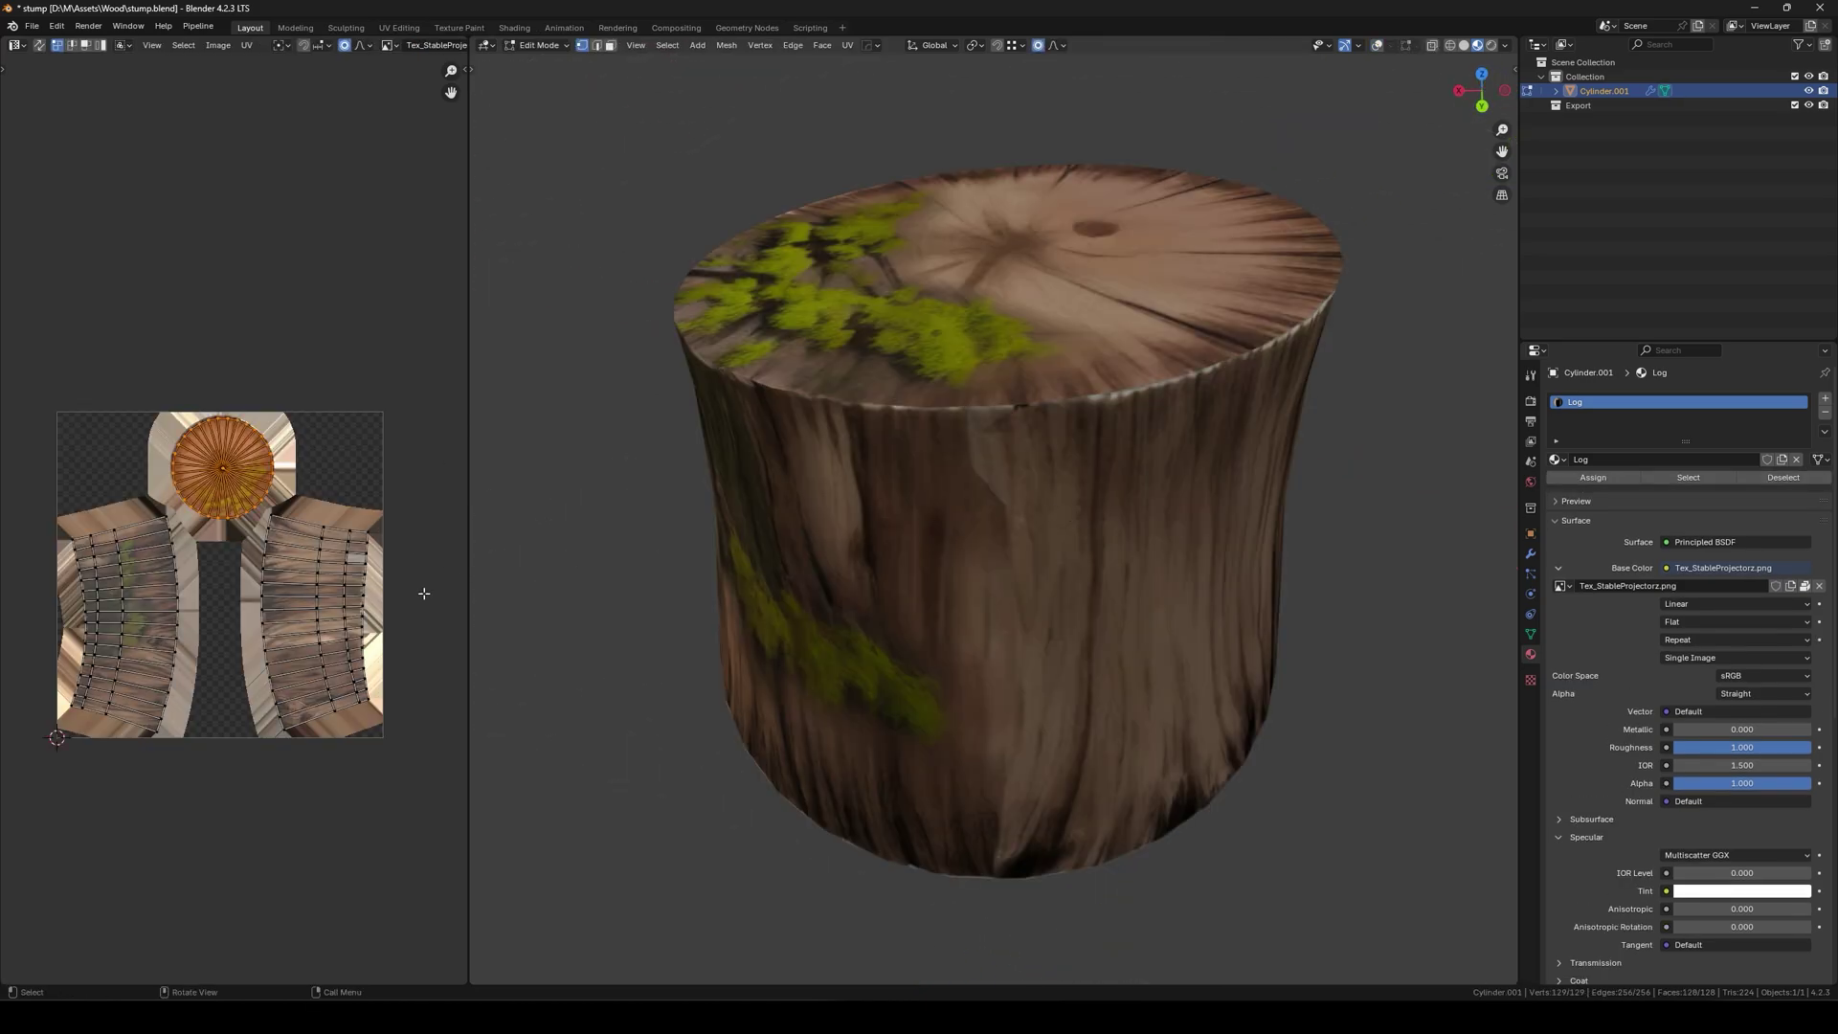
scroll(210, 622, "up", 3)
middle_click_drag(211, 622, 129, 512)
scroll(128, 512, "down", 1)
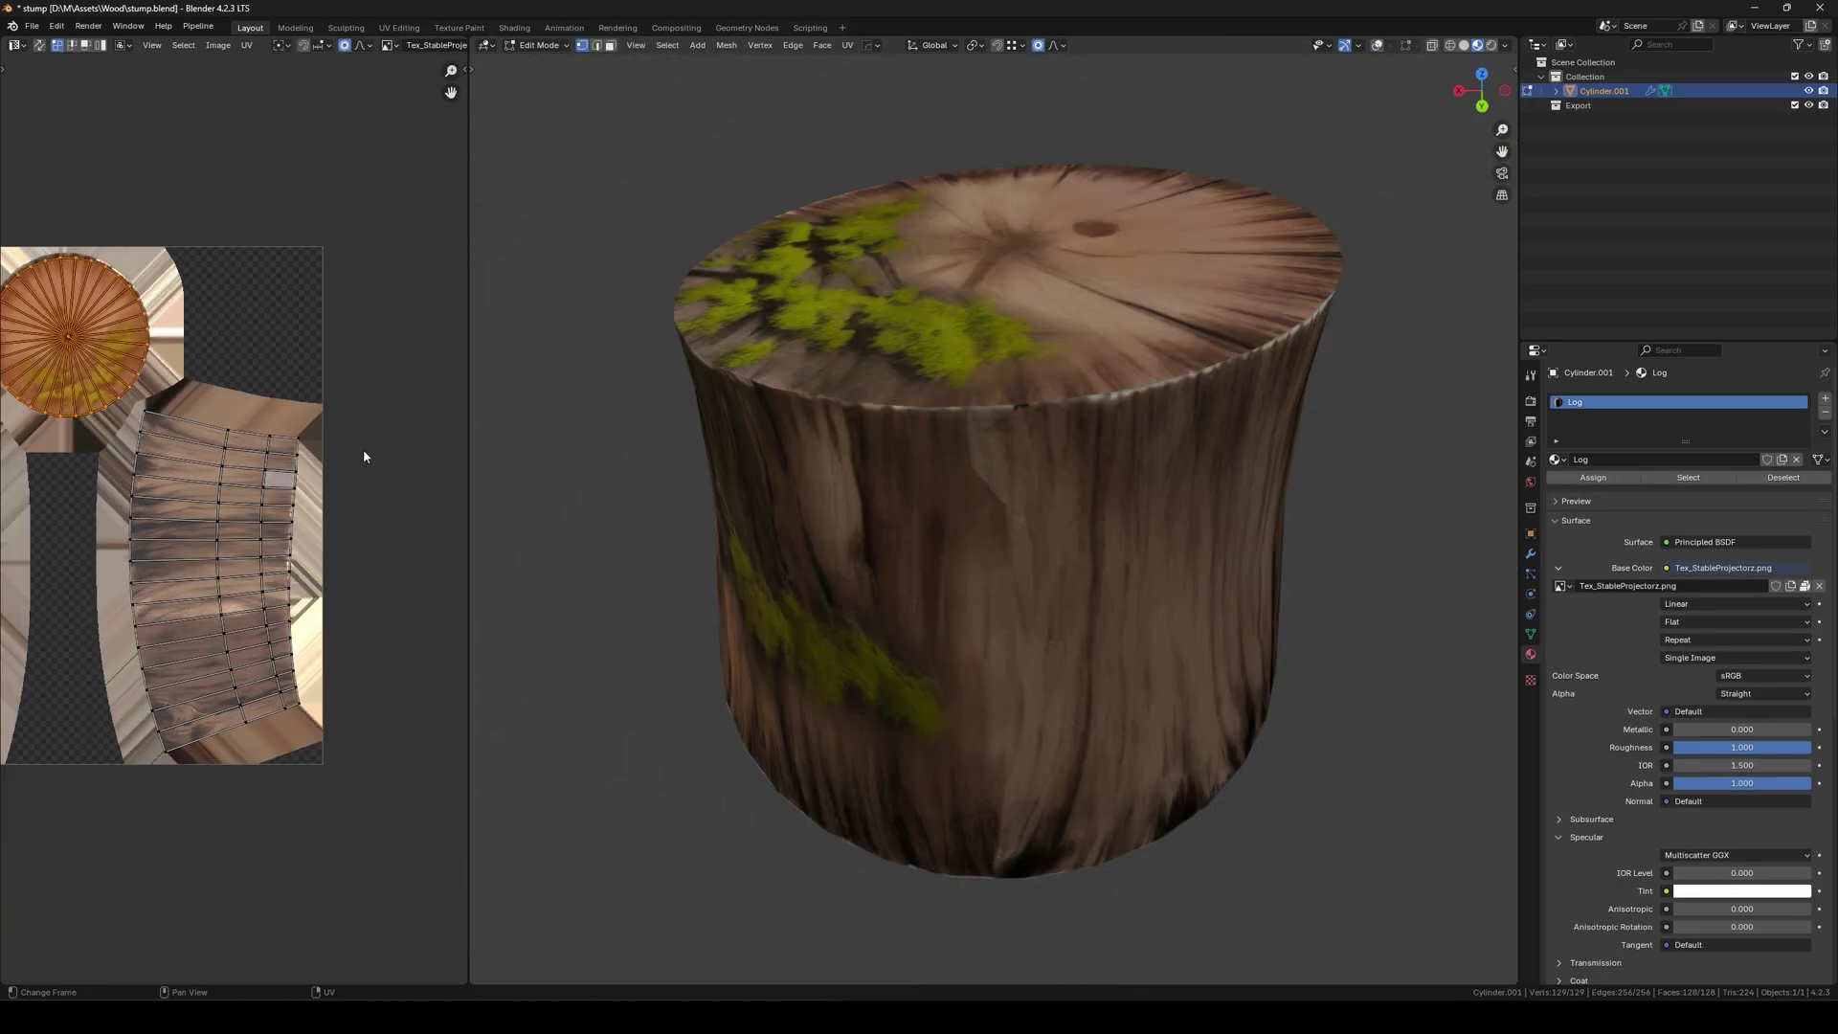
left_click_drag(366, 401, 283, 626)
scroll(231, 518, "up", 6)
middle_click_drag(384, 586, 210, 553)
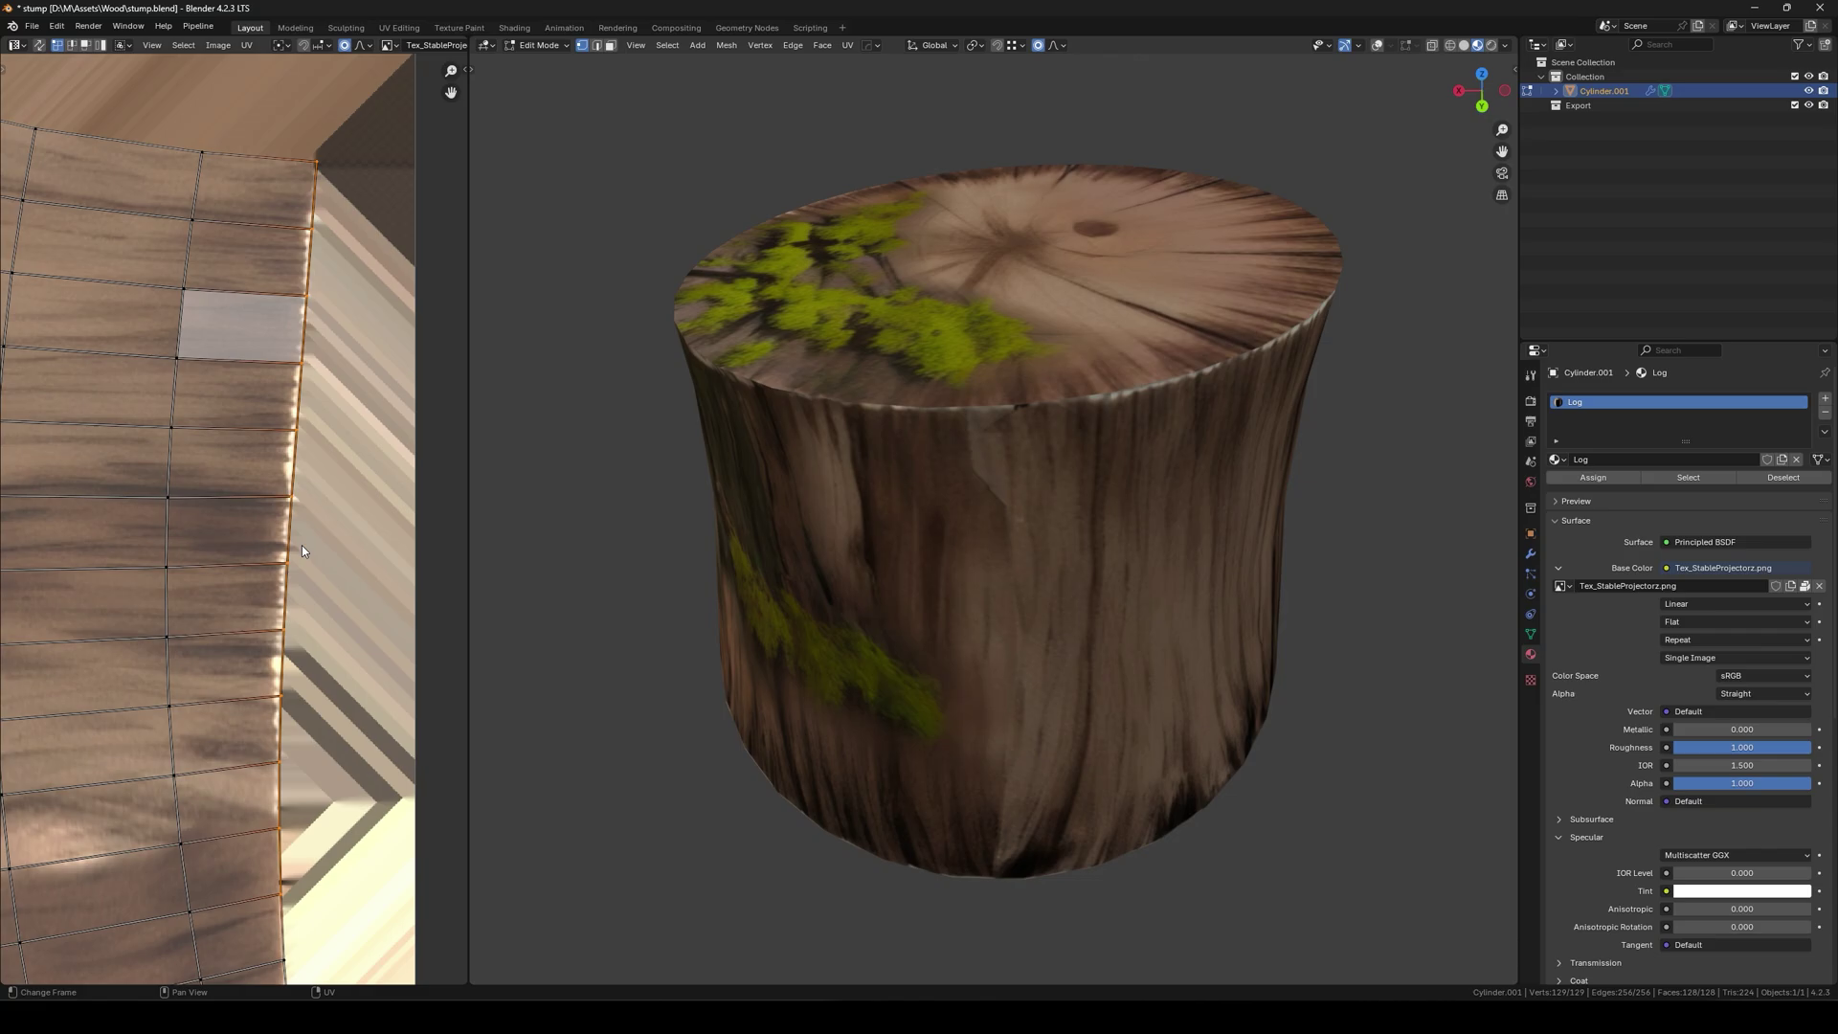
key("g")
key("g")
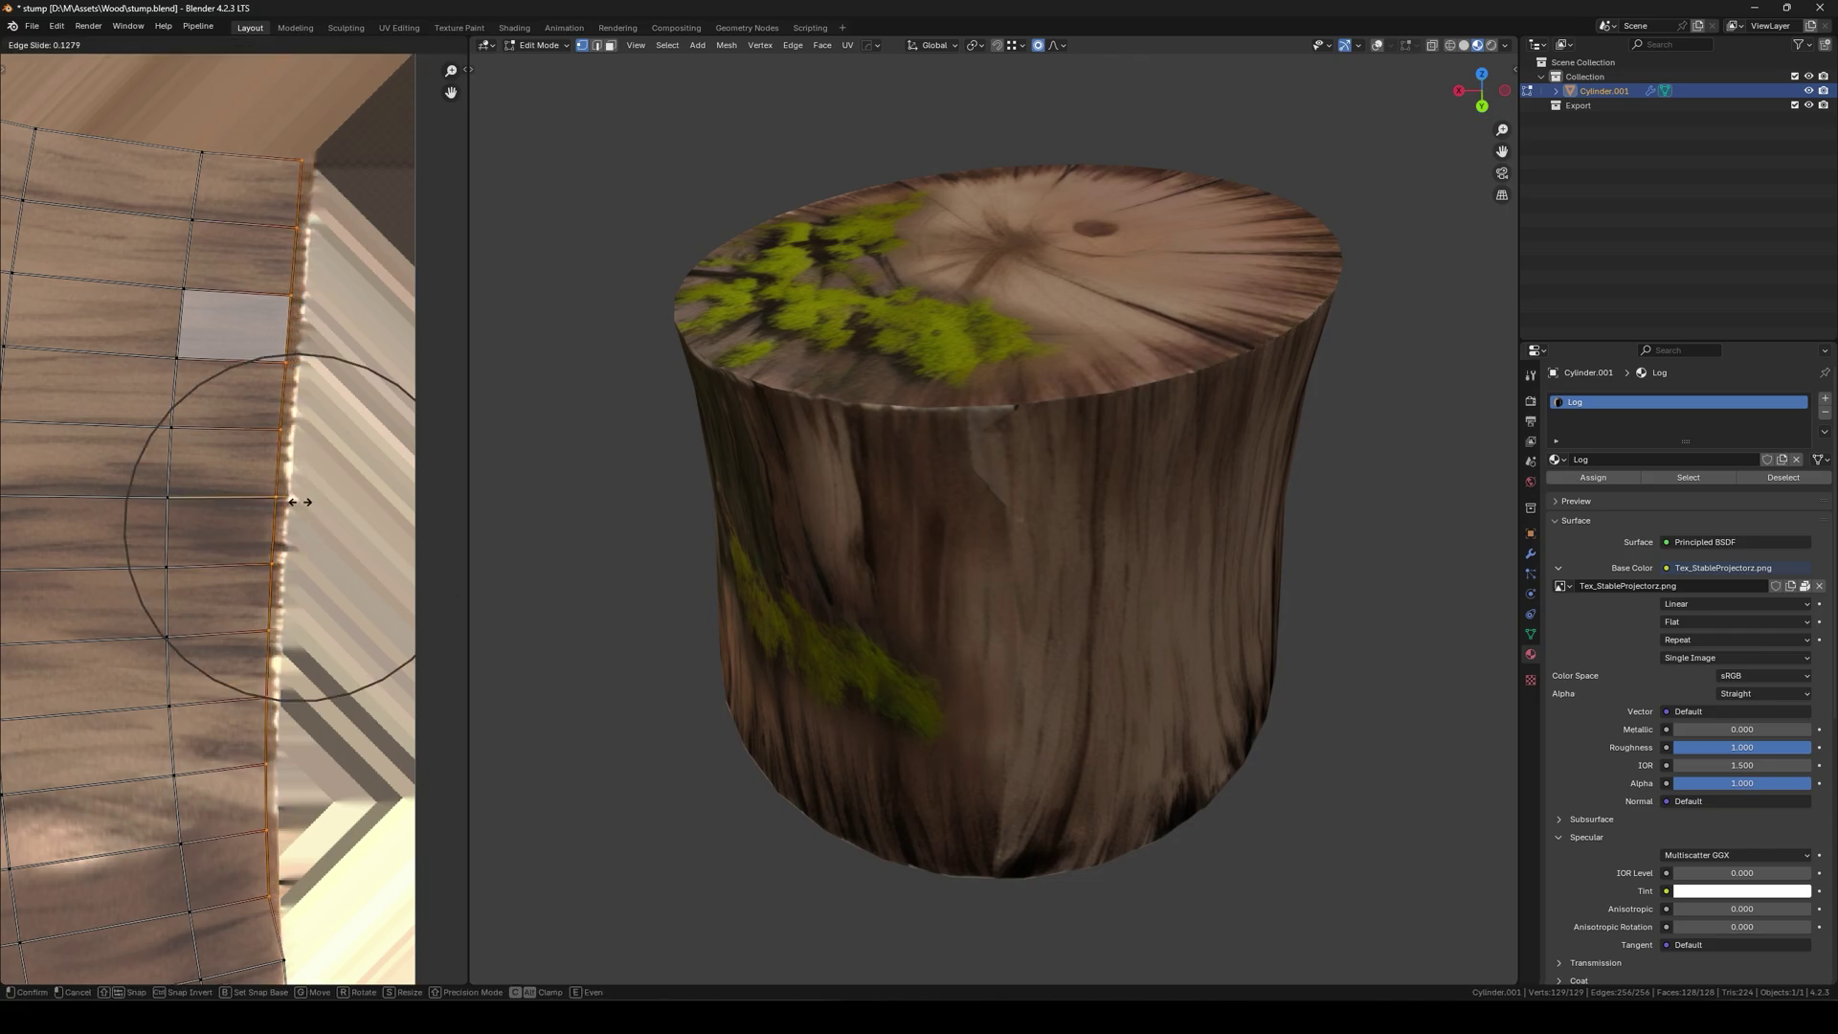
left_click(301, 507)
middle_click_drag(302, 507, 279, 215)
- Slide a single boundary UV vertex near the lower end of the same bark island inward, off the light fringe
left_click(254, 684)
key("g")
key("g")
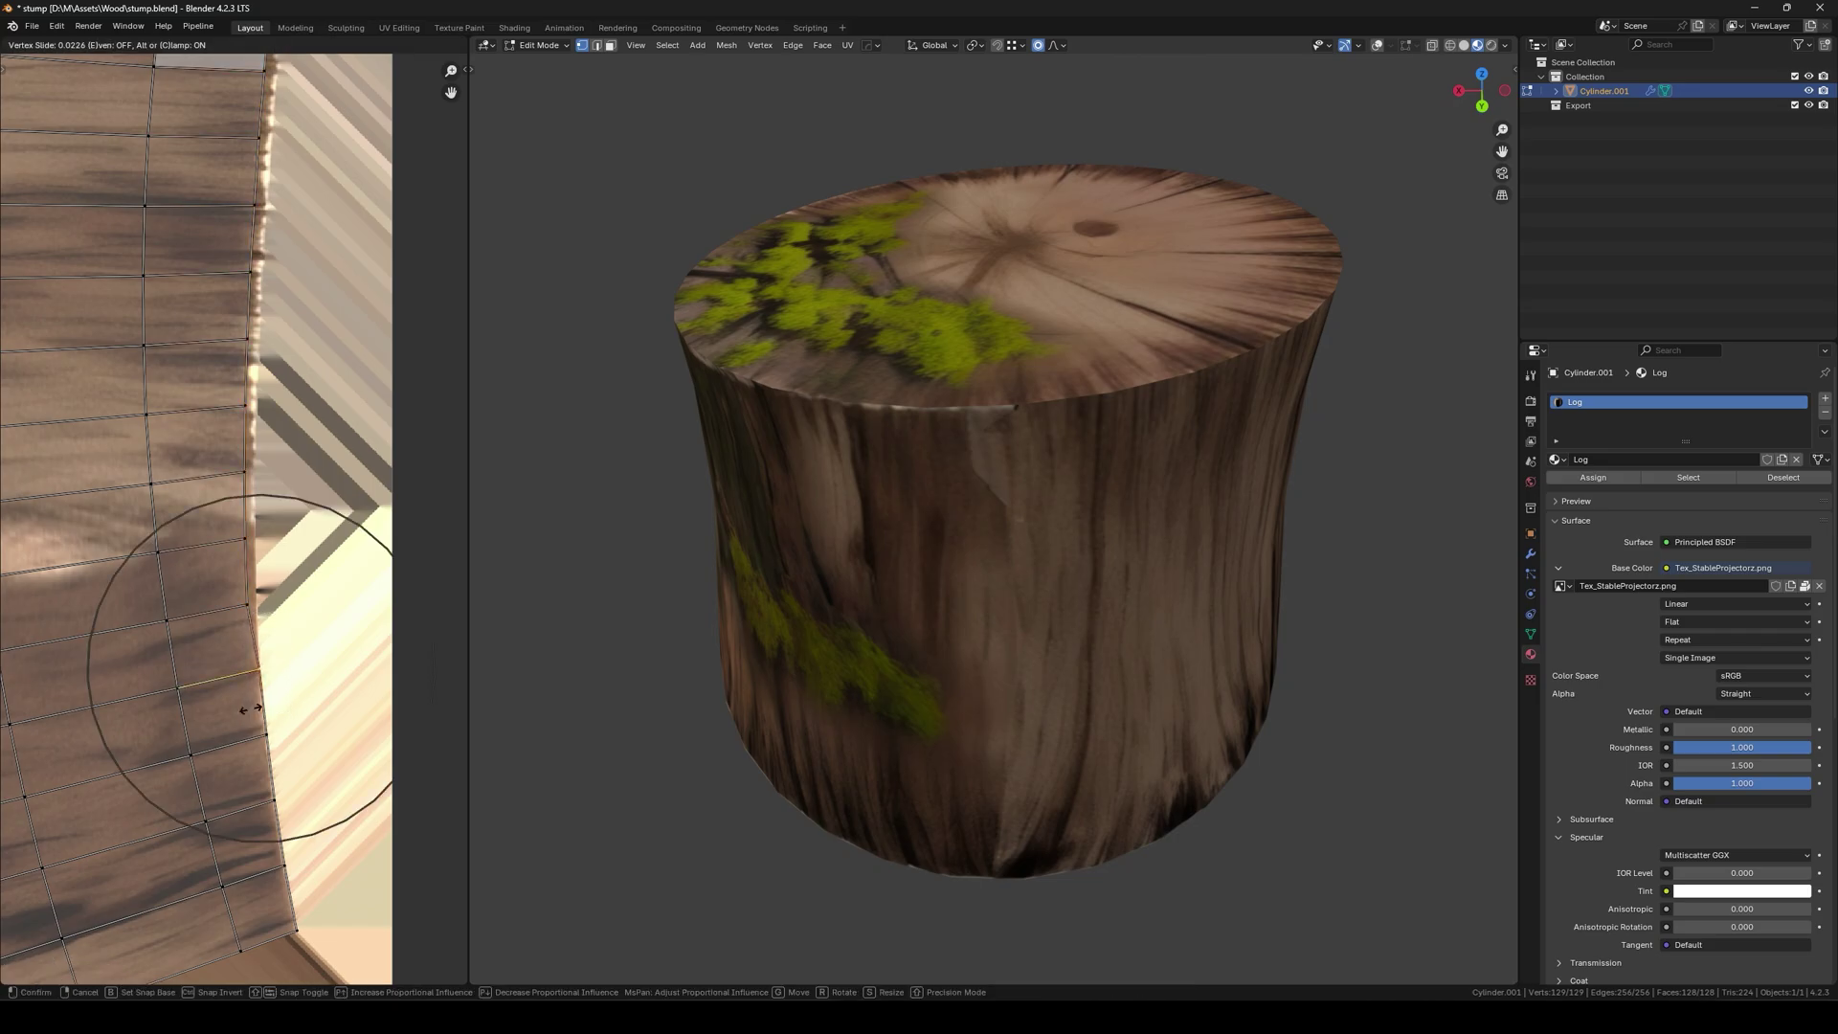